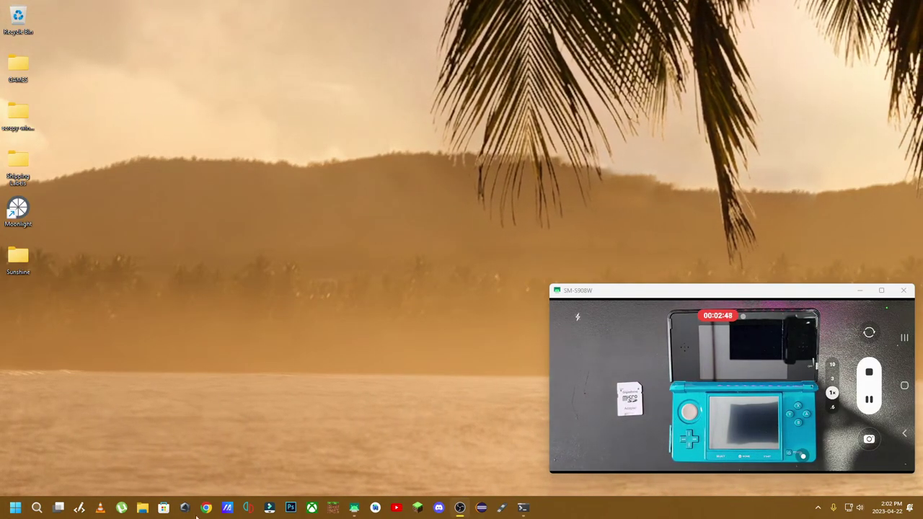
# Open File Explorer and go to This PC to show the connected drives
pyautogui.click(142, 508)
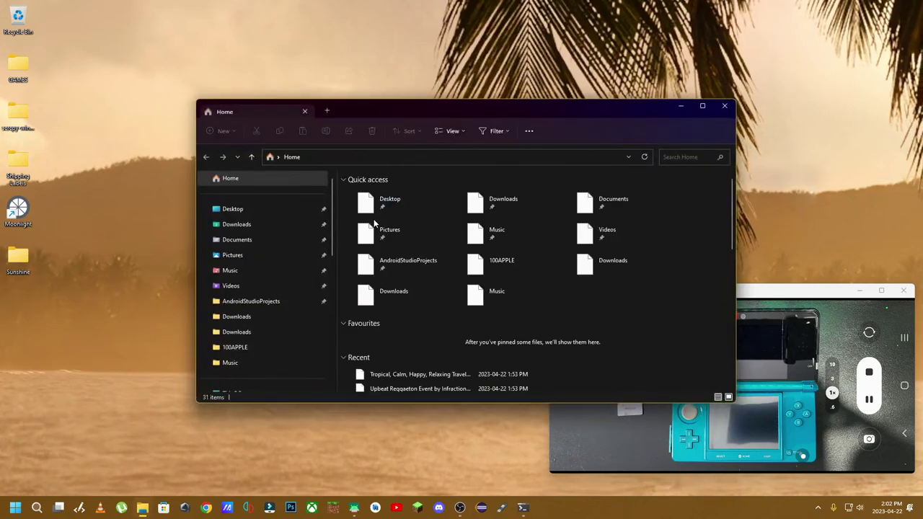
pyautogui.scroll(-2, 306, 311)
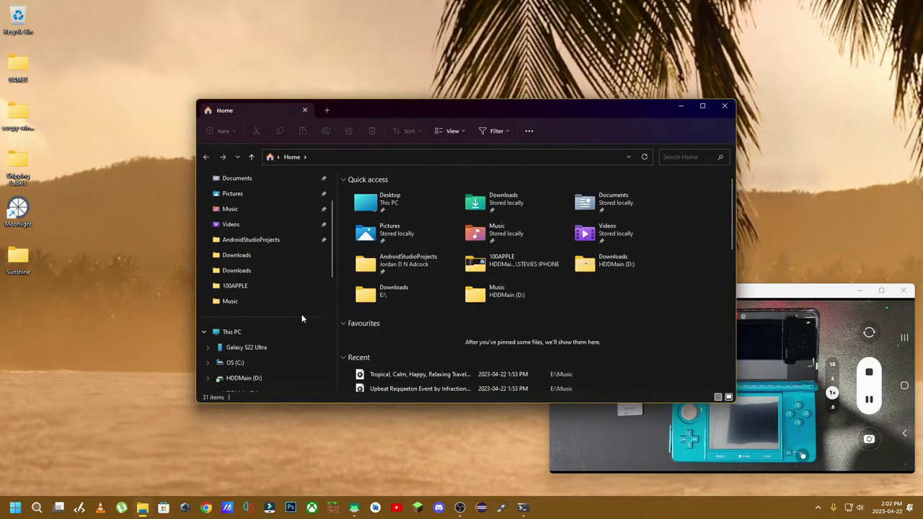
pyautogui.scroll(-3, 288, 312)
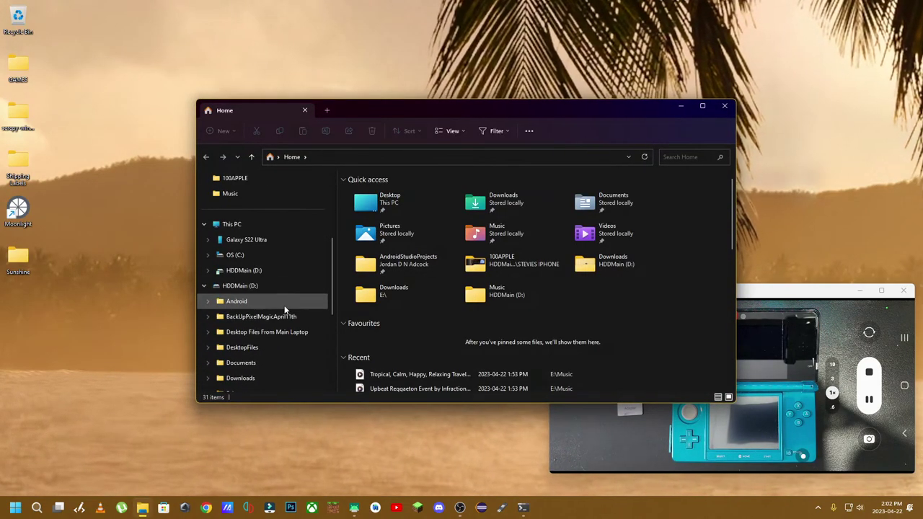
pyautogui.scroll(-2, 286, 310)
pyautogui.scroll(3, 286, 303)
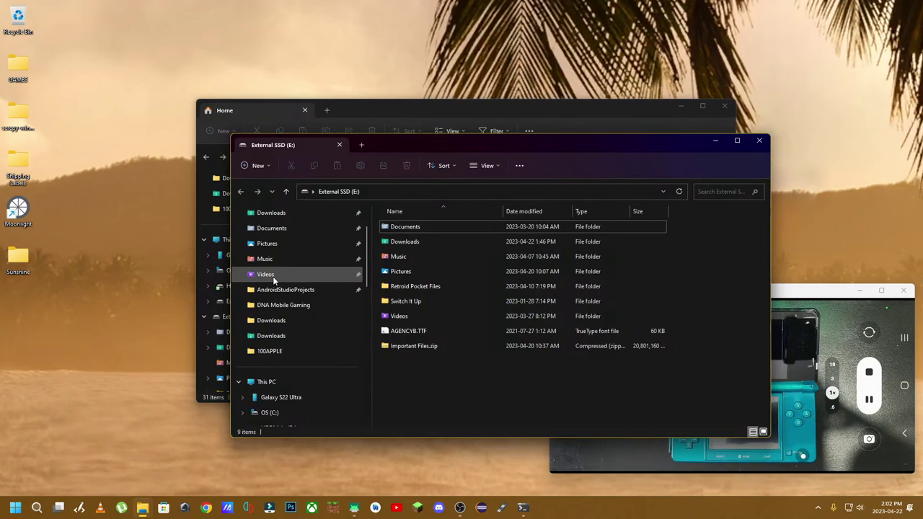
pyautogui.scroll(-2, 274, 373)
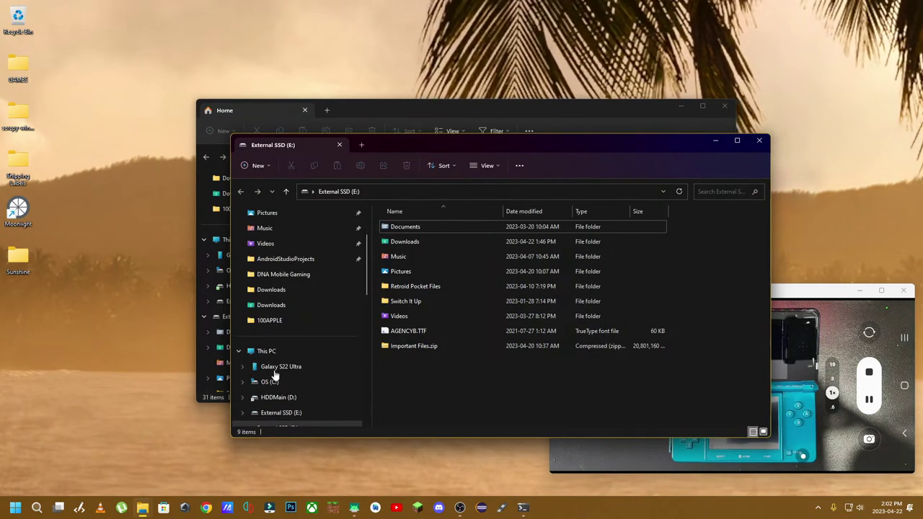
pyautogui.scroll(-3, 288, 399)
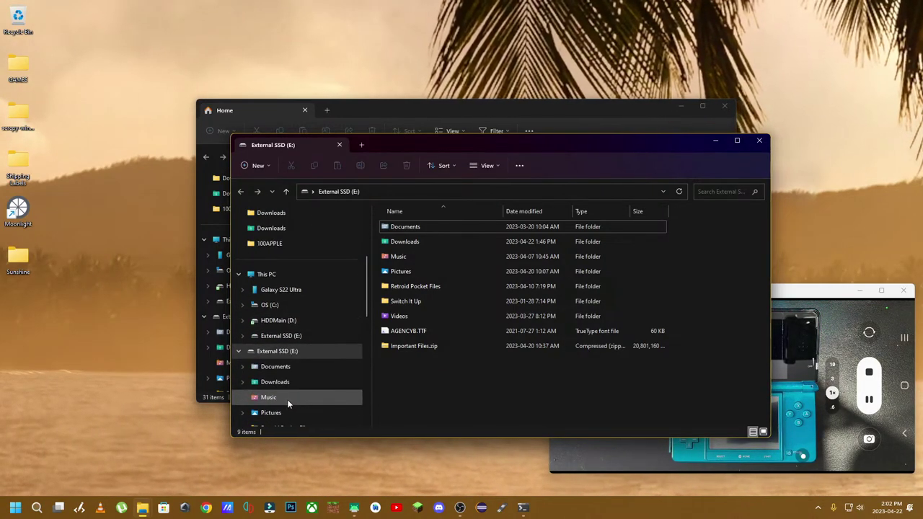
pyautogui.scroll(2, 284, 390)
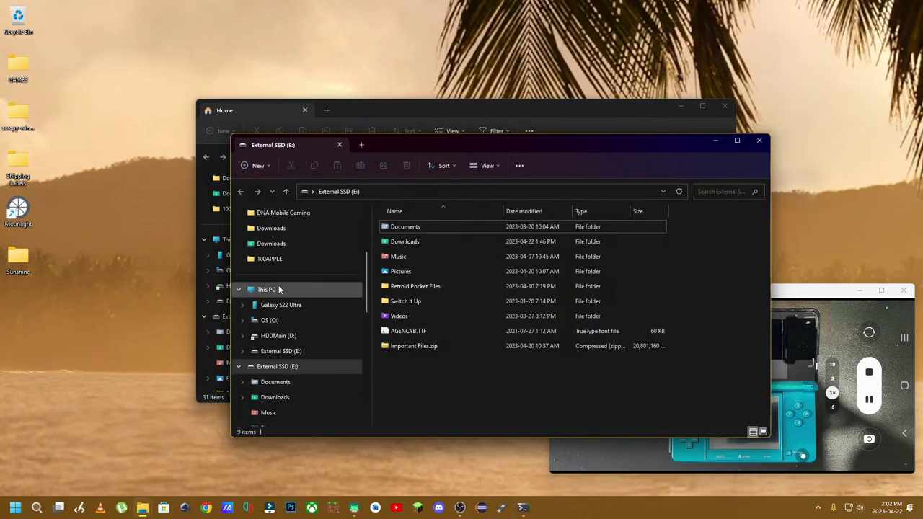
pyautogui.click(279, 289)
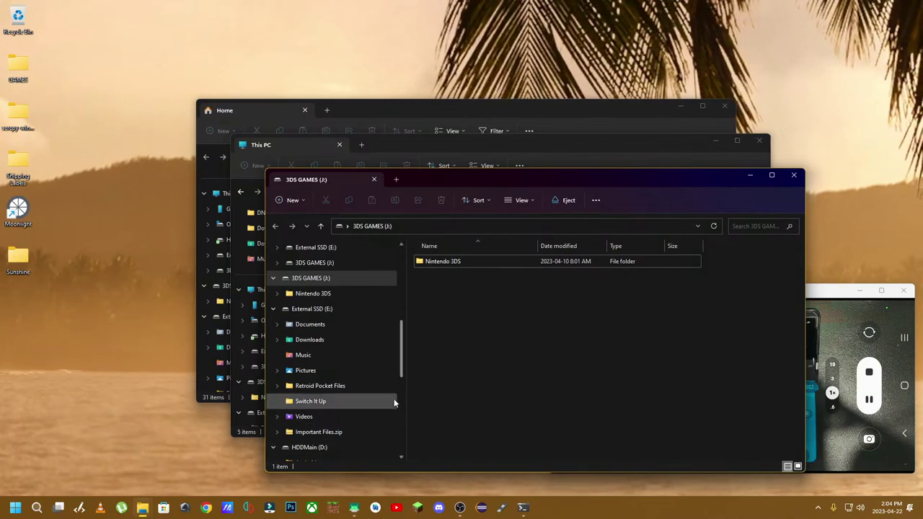
pyautogui.scroll(-1, 382, 426)
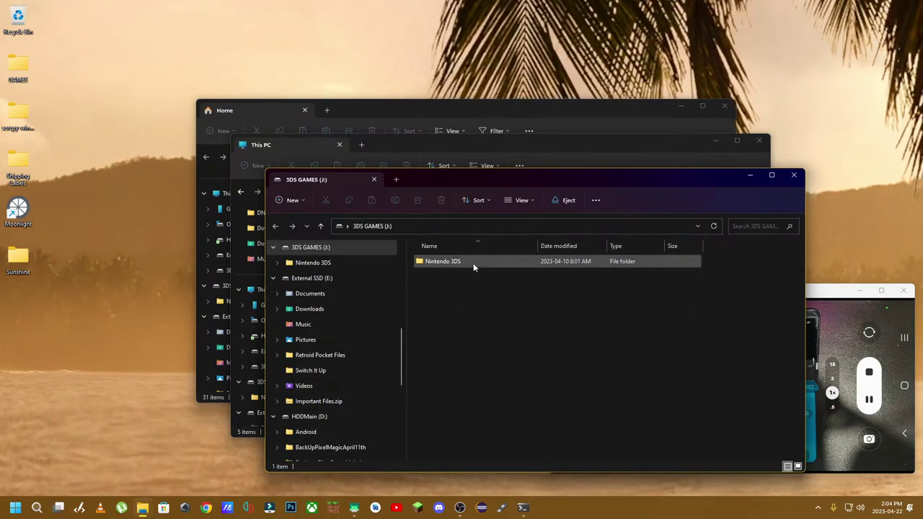
pyautogui.rightClick(355, 279)
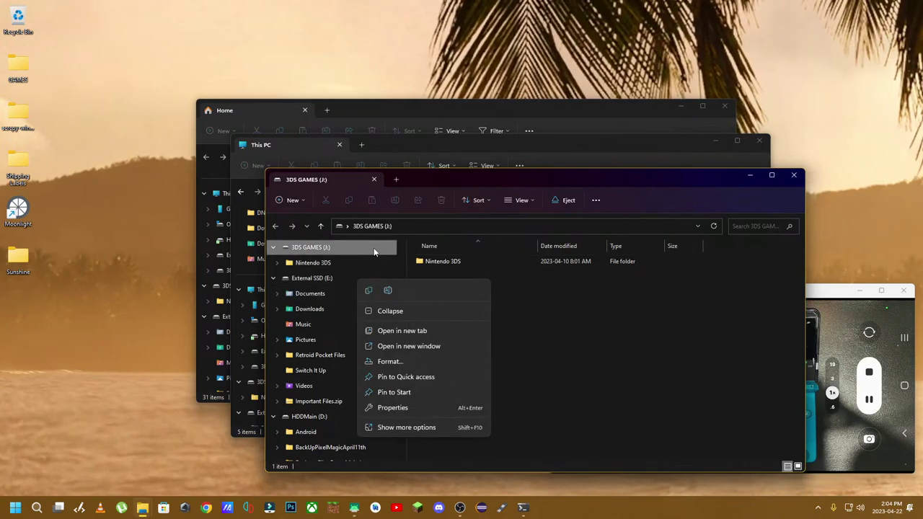
pyautogui.click(398, 358)
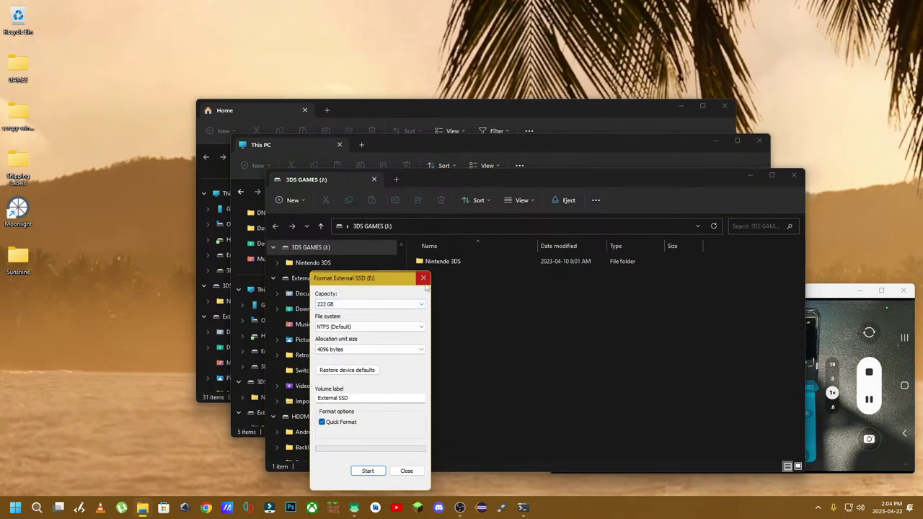
pyautogui.click(423, 280)
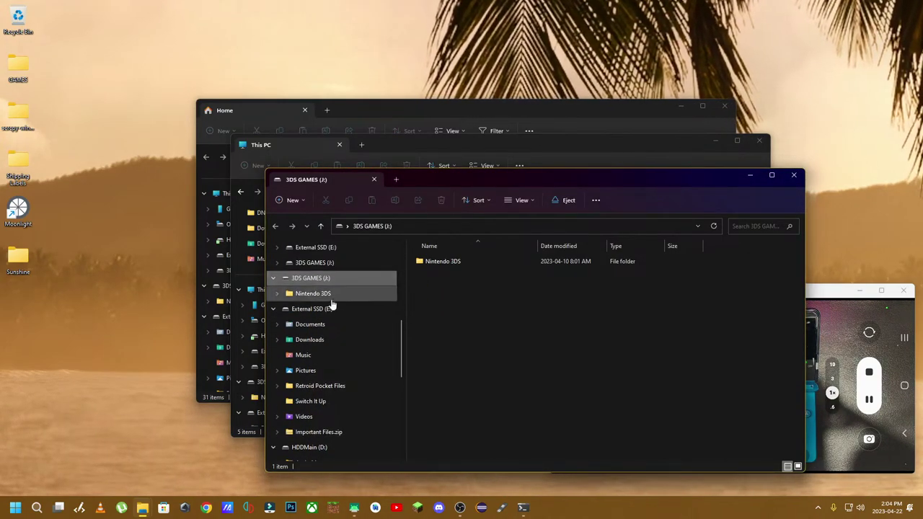
# Check the file systems Windows offers for formatting the 3DS GAMES (J:) drive, and close the format settings without starting
pyautogui.click(330, 297)
pyautogui.click(324, 278)
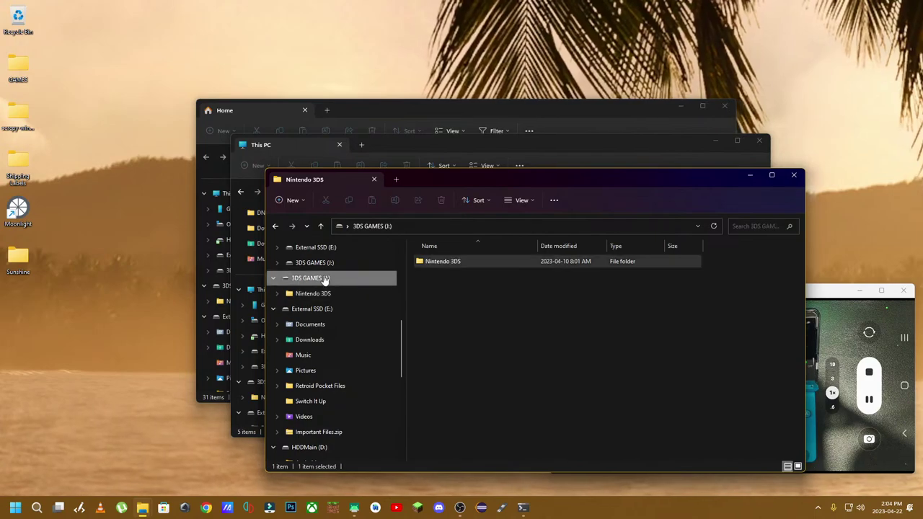
pyautogui.rightClick(336, 283)
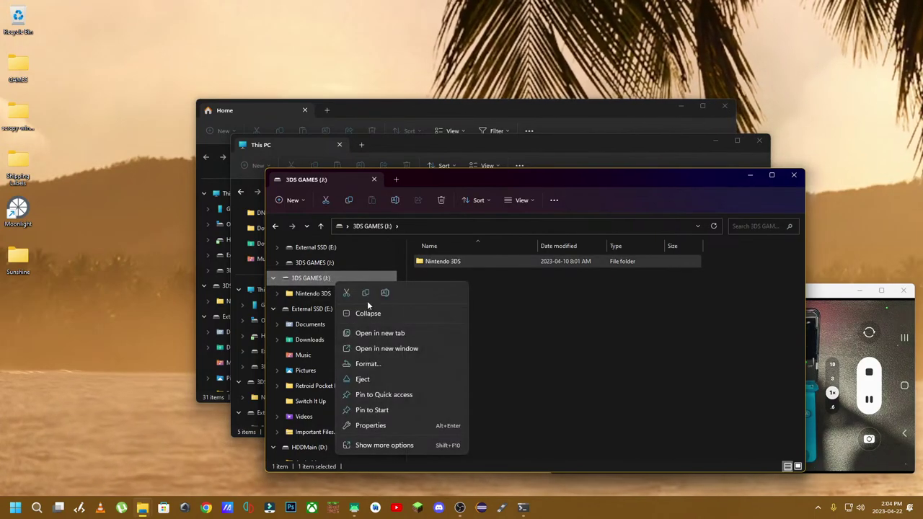
pyautogui.click(380, 363)
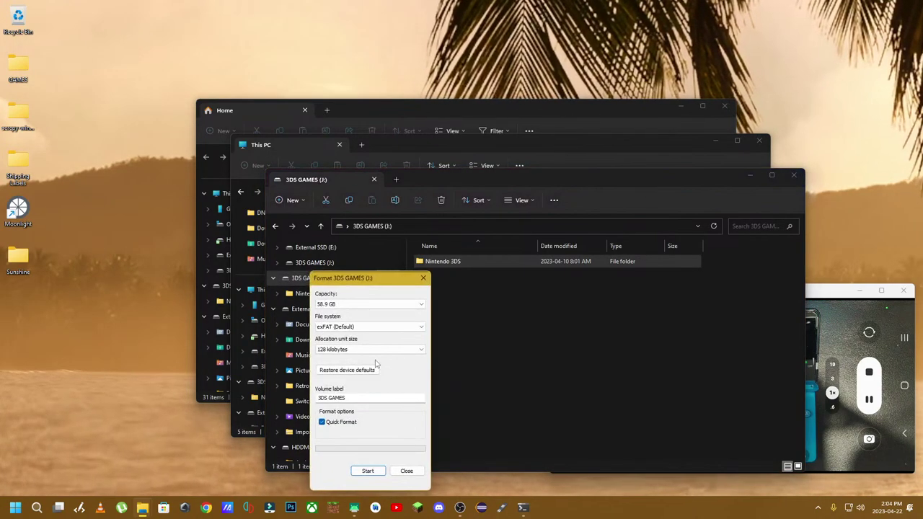
pyautogui.click(348, 327)
pyautogui.click(349, 328)
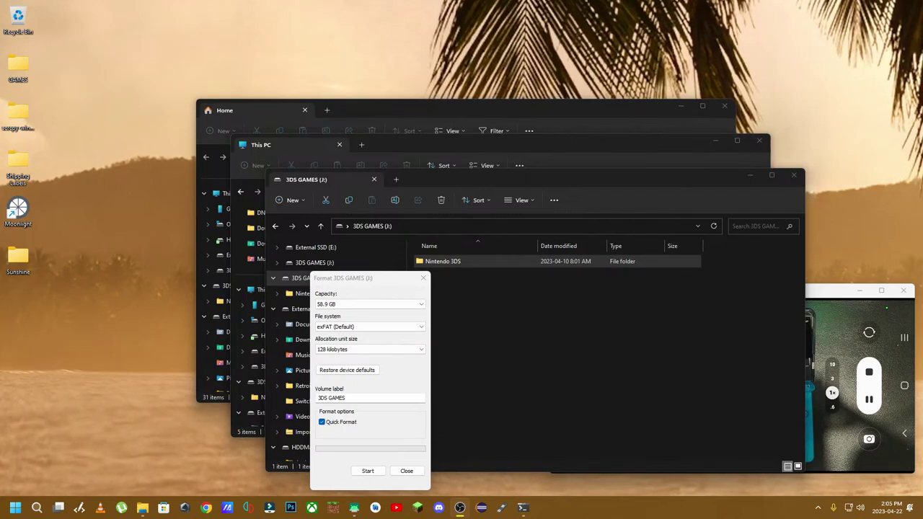
pyautogui.moveTo(362, 281); pyautogui.dragTo(465, 105)
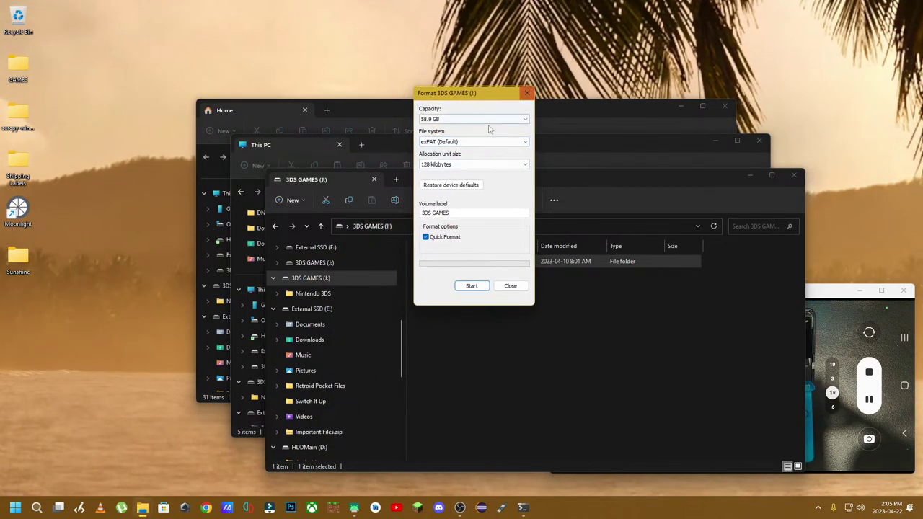
pyautogui.click(484, 142)
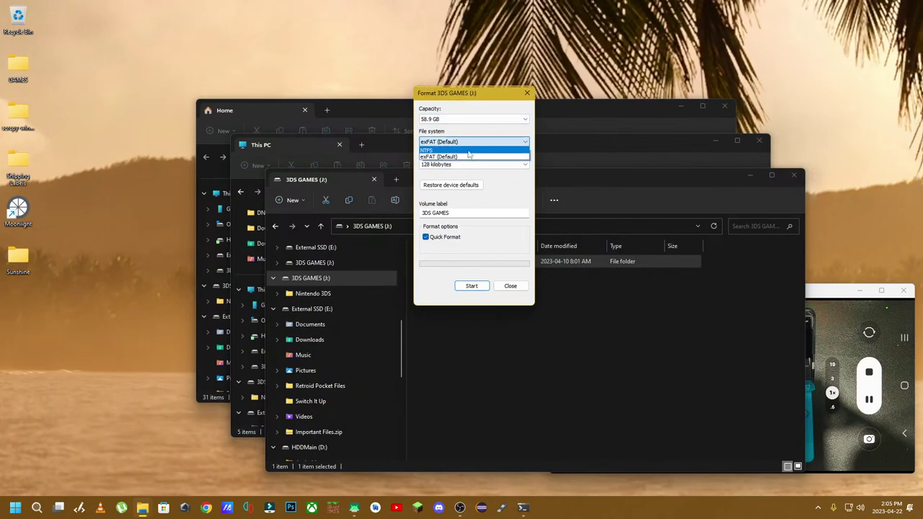
pyautogui.click(469, 156)
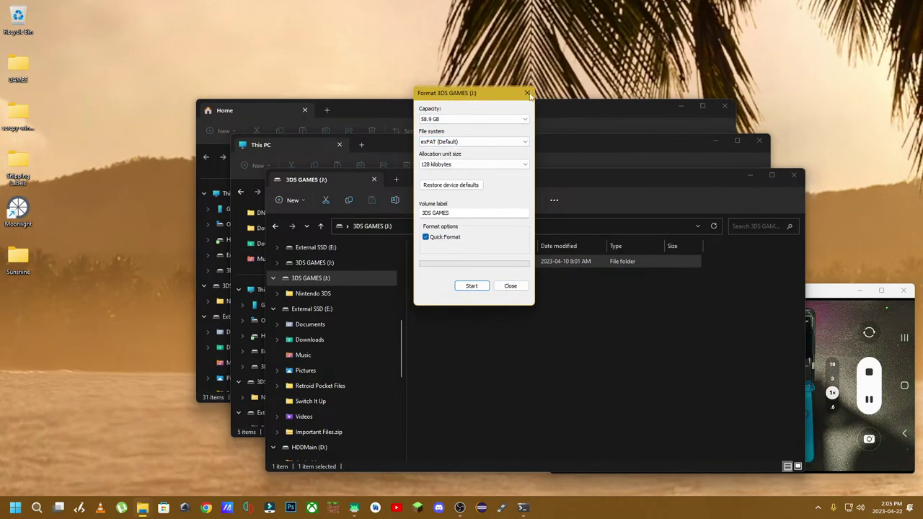
pyautogui.click(527, 93)
# Close all open File Explorer windows
pyautogui.click(793, 176)
pyautogui.click(755, 141)
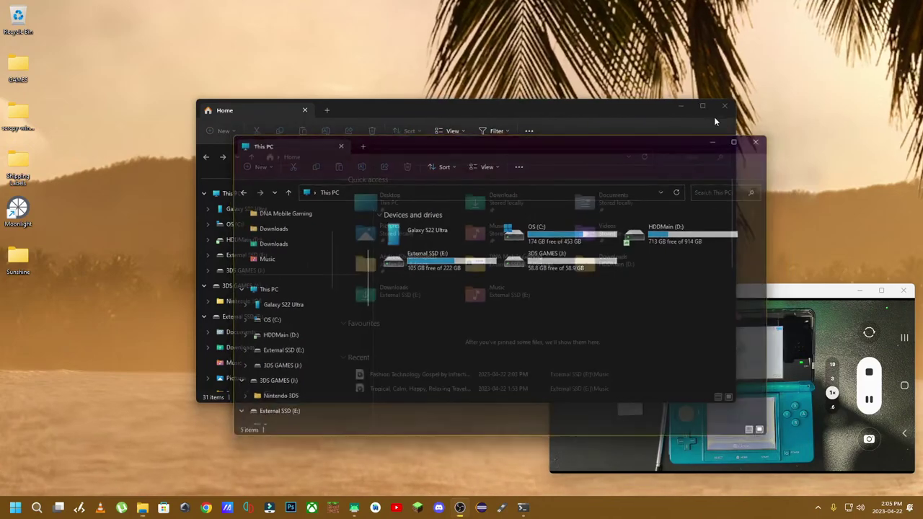
pyautogui.click(725, 106)
# Search Windows for "aom", launch AOMEI Partition Assistant 9.6 and allow it to run
pyautogui.click(15, 508)
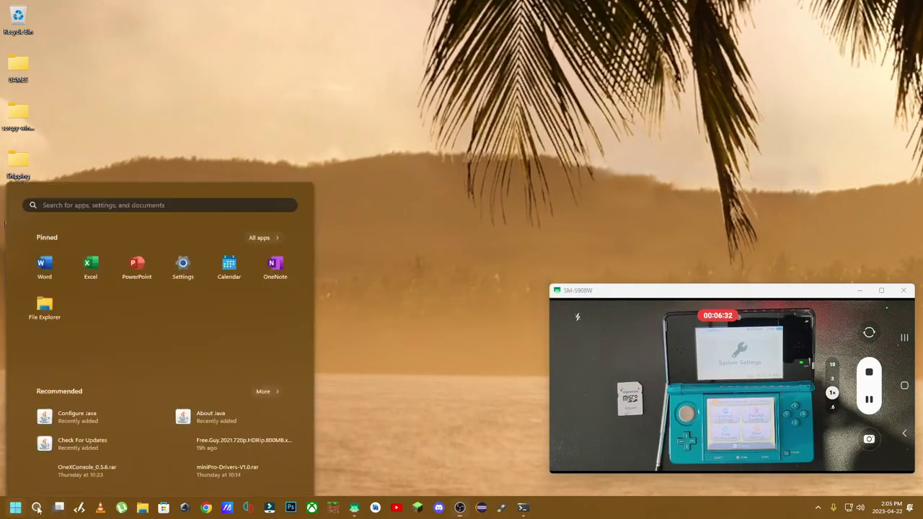
pyautogui.click(36, 508)
pyautogui.write('aom')
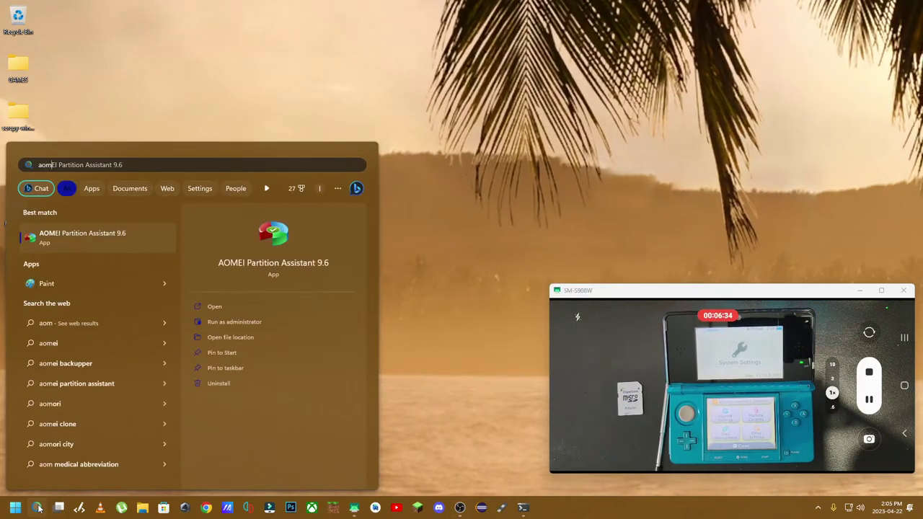
pyautogui.click(85, 231)
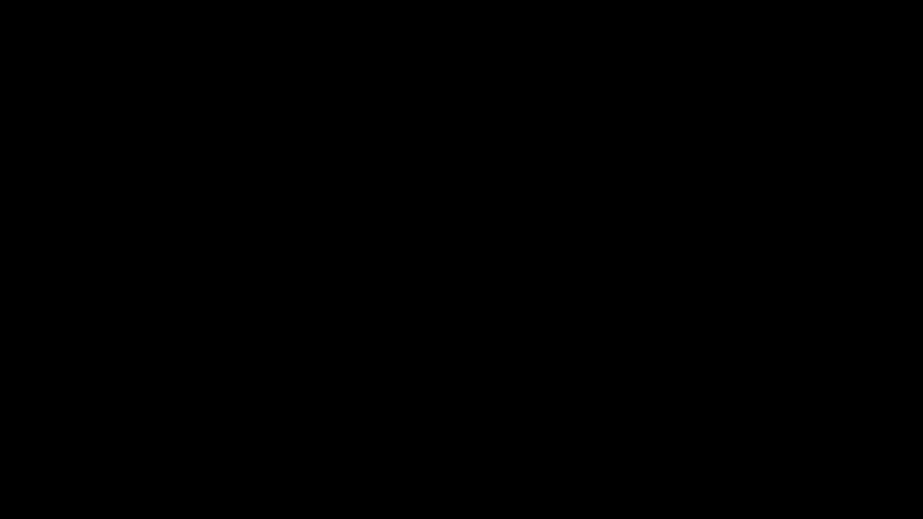
pyautogui.click(456, 330)
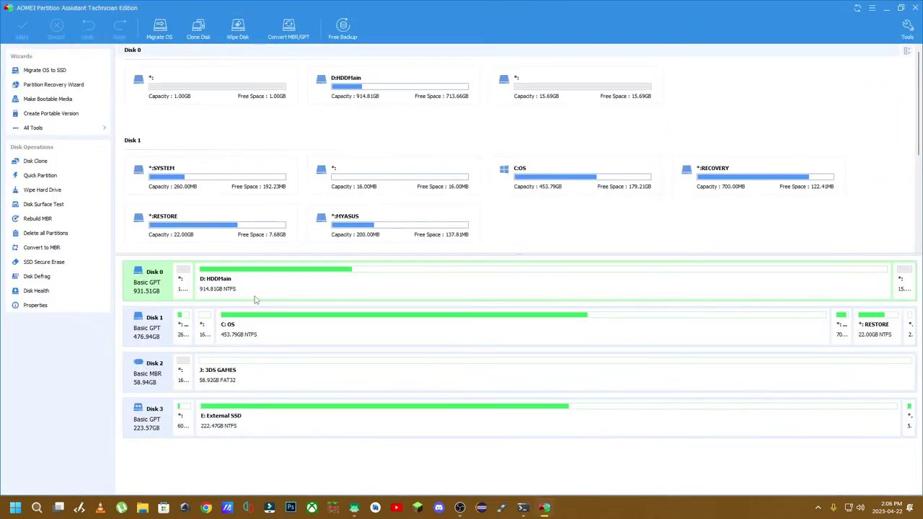
# Queue a format of the J: 3DS GAMES partition on Disk 2 as FAT32 with the default 32KB cluster size
pyautogui.click(216, 375)
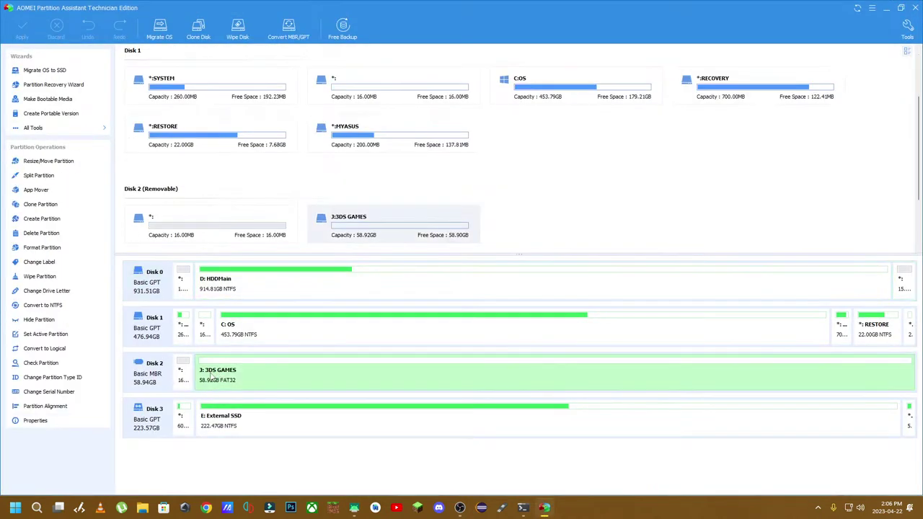
pyautogui.click(147, 369)
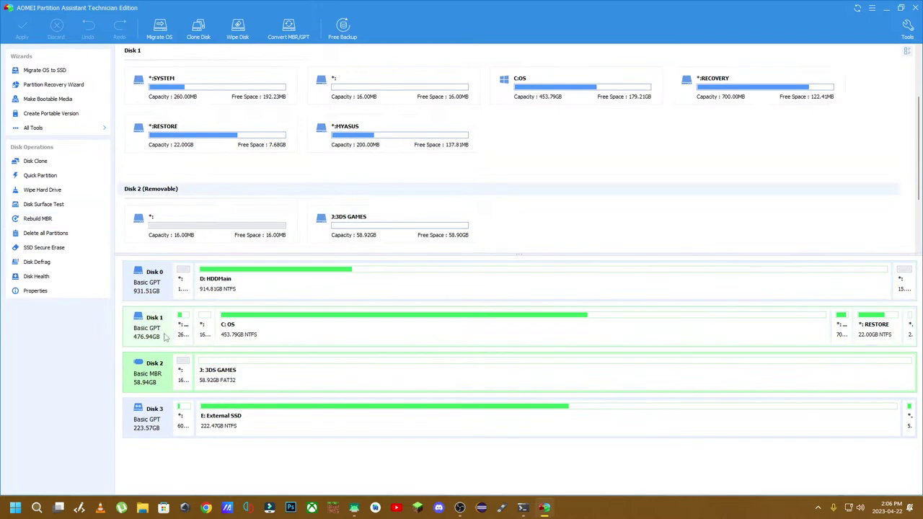
pyautogui.rightClick(155, 370)
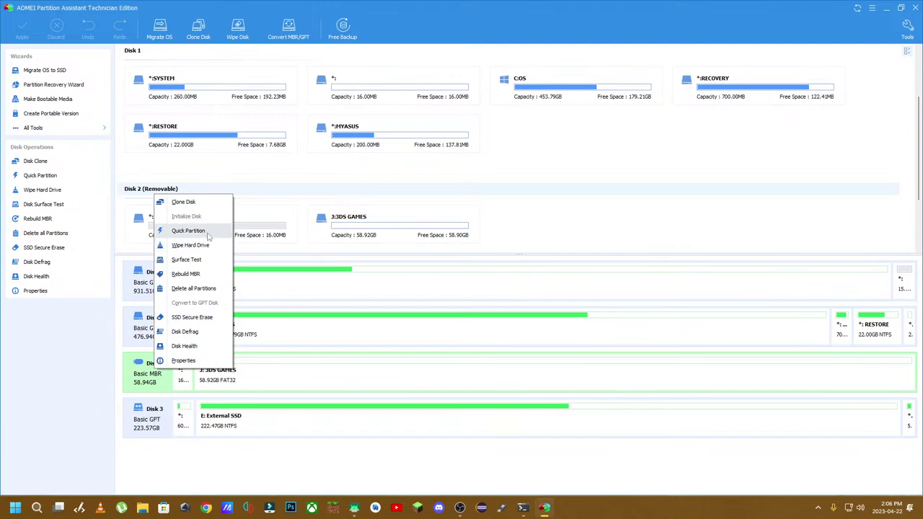
pyautogui.click(266, 376)
pyautogui.rightClick(266, 373)
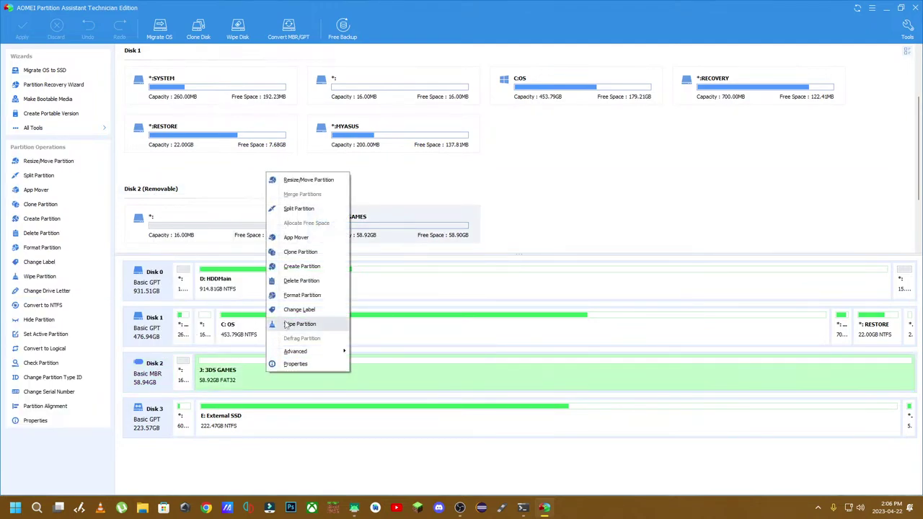
pyautogui.click(302, 295)
pyautogui.click(465, 251)
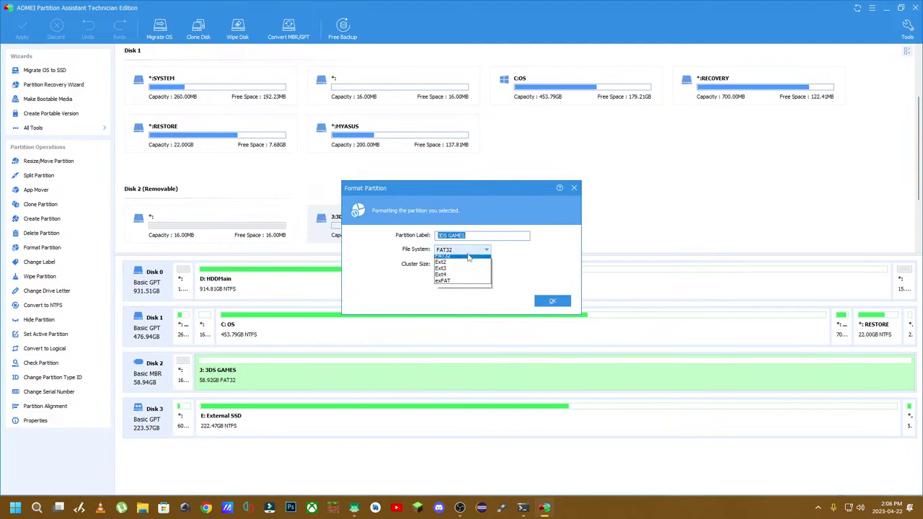
pyautogui.click(469, 258)
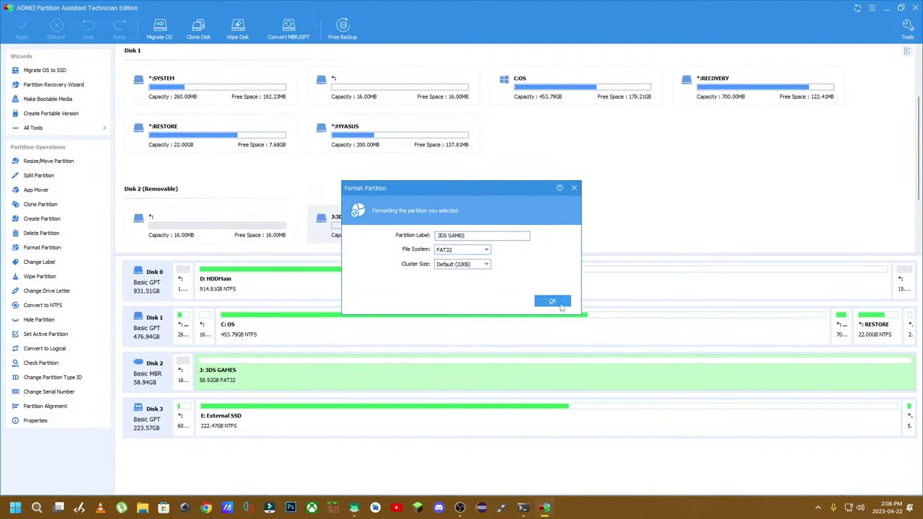
pyautogui.click(553, 301)
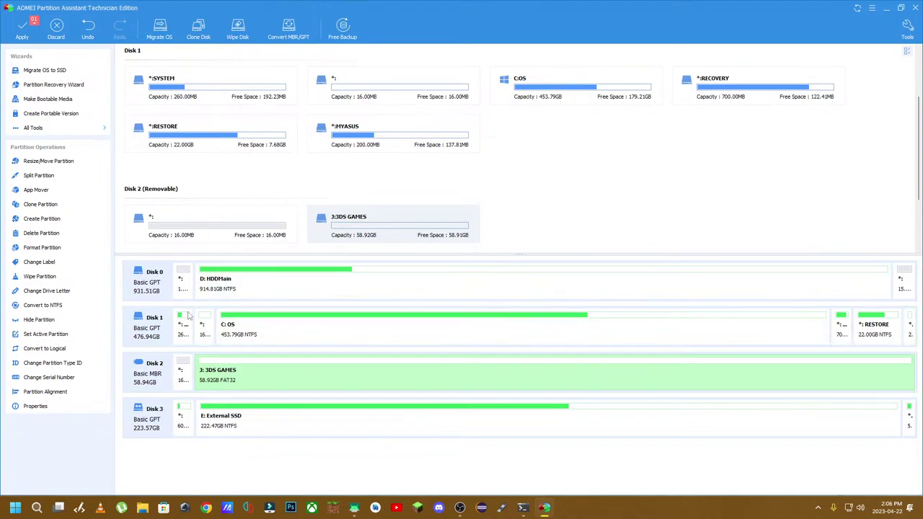
# Apply the pending format operation and confirm that it proceeds
pyautogui.click(22, 29)
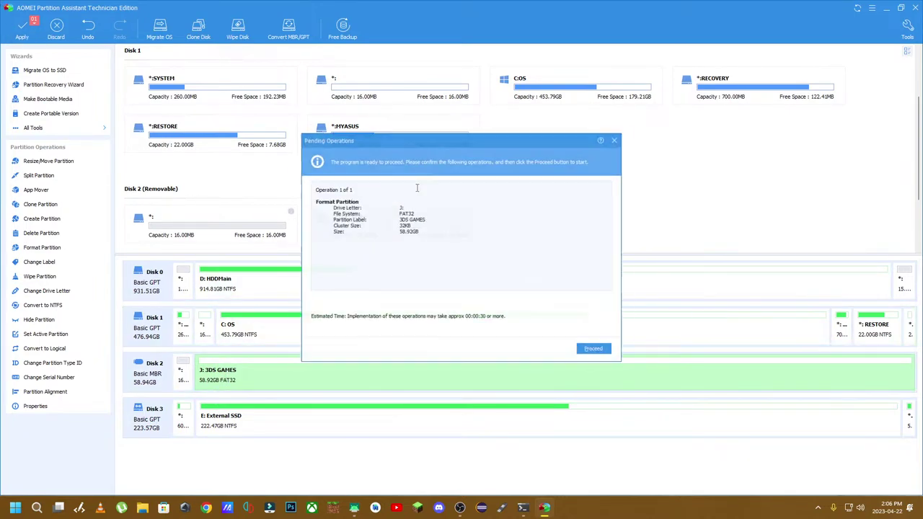
pyautogui.click(598, 353)
pyautogui.click(458, 273)
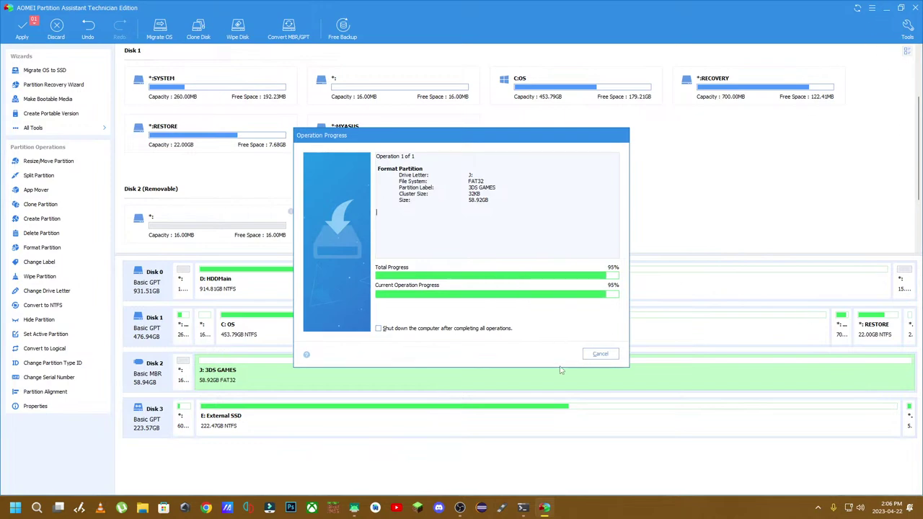
# Switch to the SM-S908W phone mirroring window showing the 3DS camera view
pyautogui.click(354, 509)
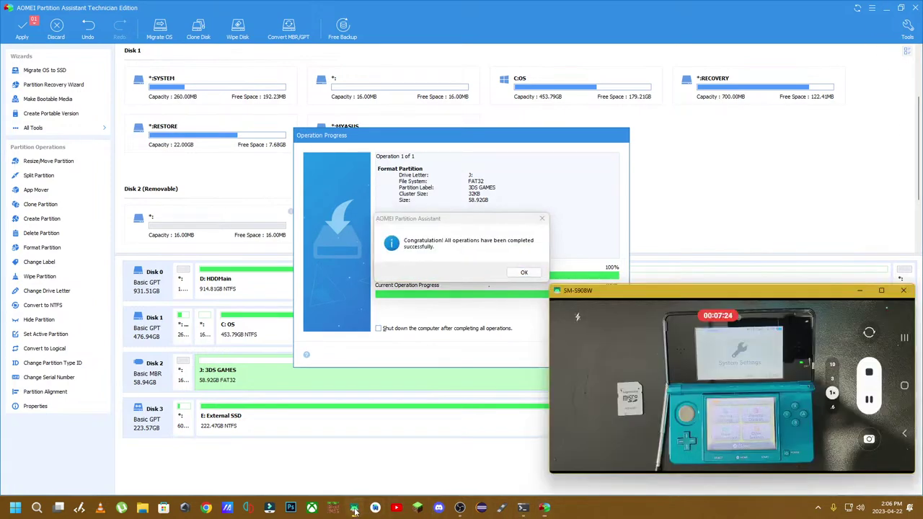
pyautogui.click(706, 296)
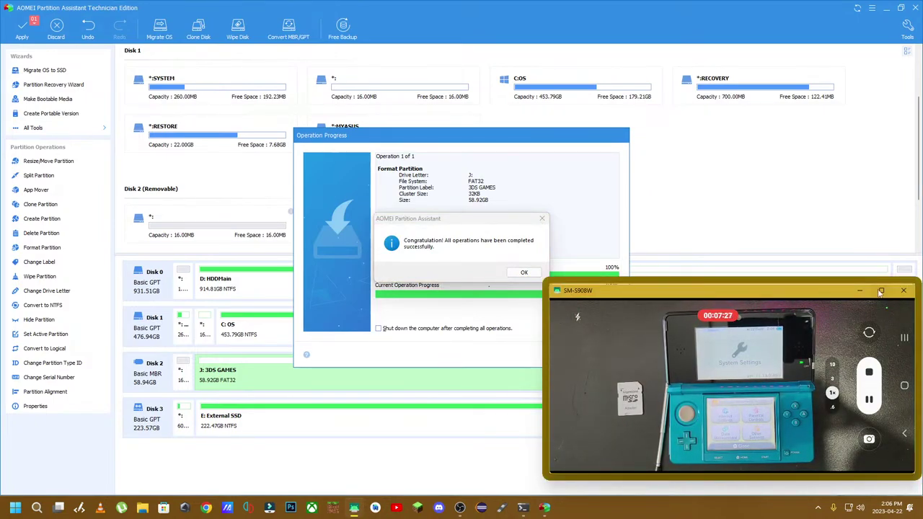
# Dismiss the format completion message, select the J: 3DS GAMES partition to check it, and close AOMEI Partition Assistant
pyautogui.click(518, 273)
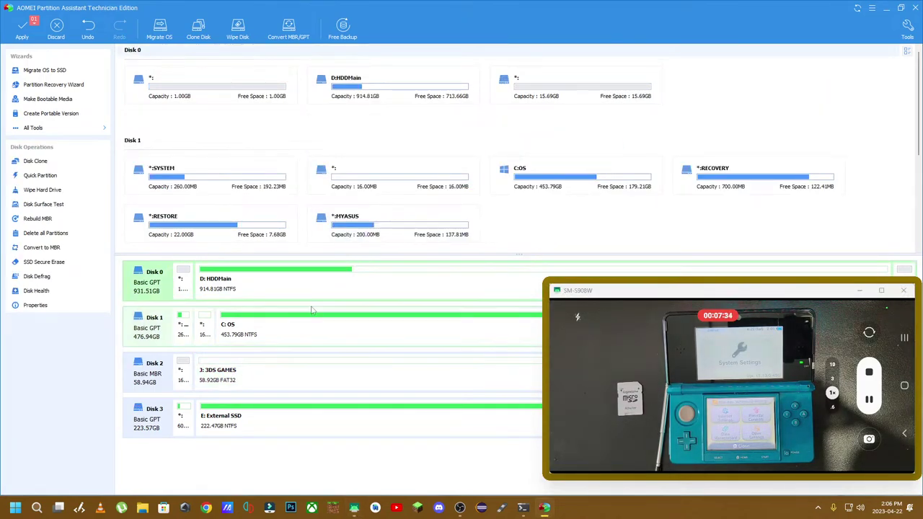
pyautogui.click(251, 382)
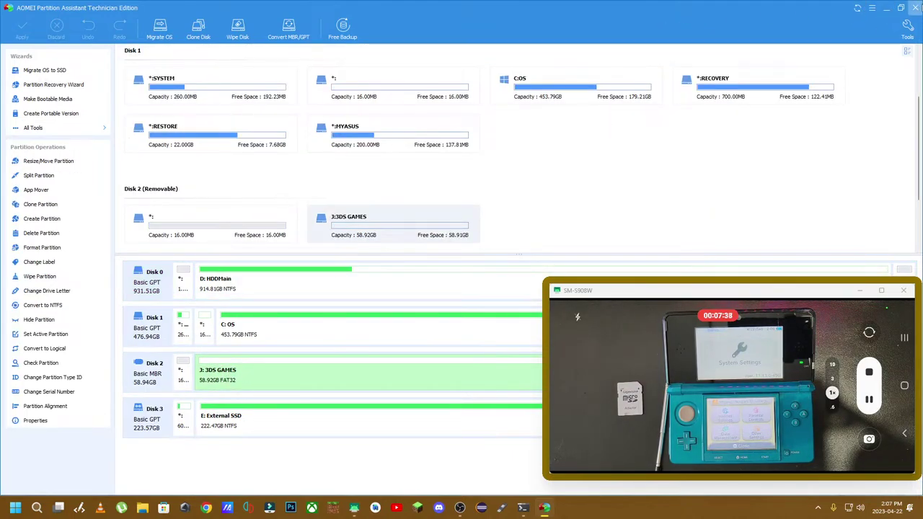
pyautogui.click(916, 7)
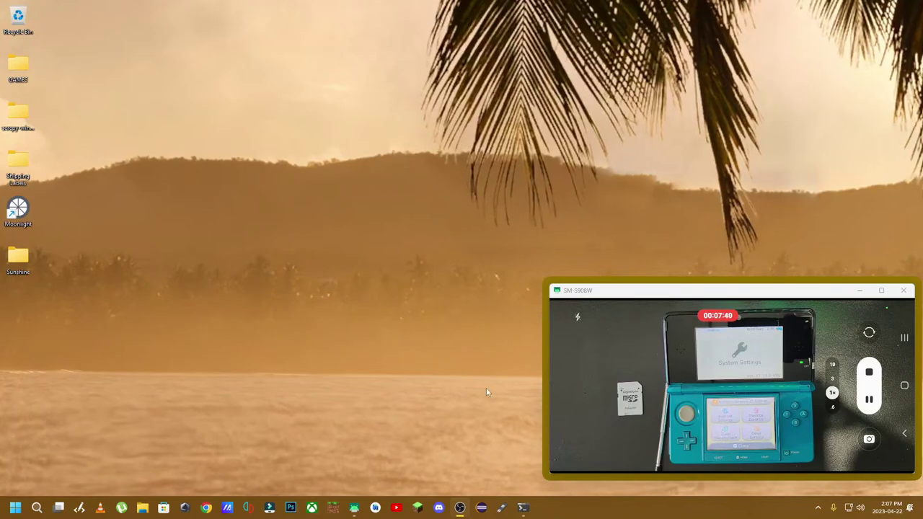
# Switch to Google Chrome with a user profile, search for "3ds hack" and open the 3DS Hacks Guide site
pyautogui.click(207, 508)
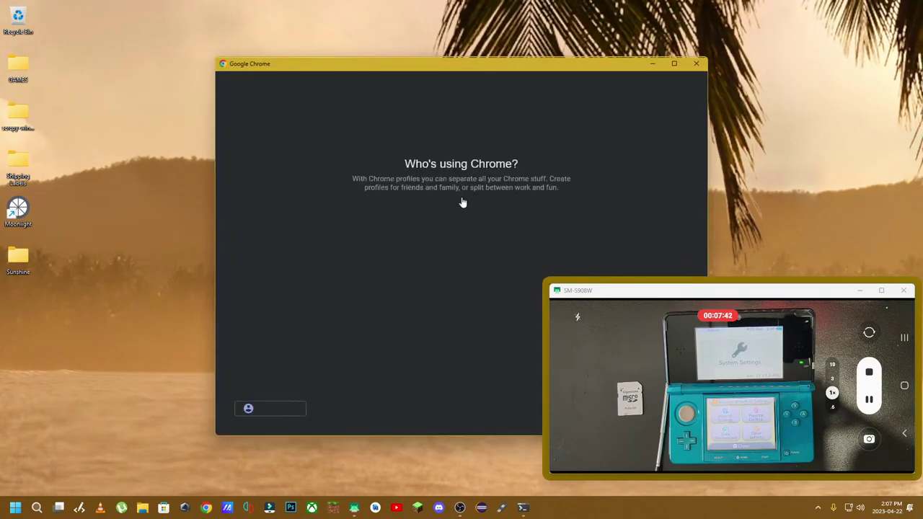
pyautogui.click(351, 336)
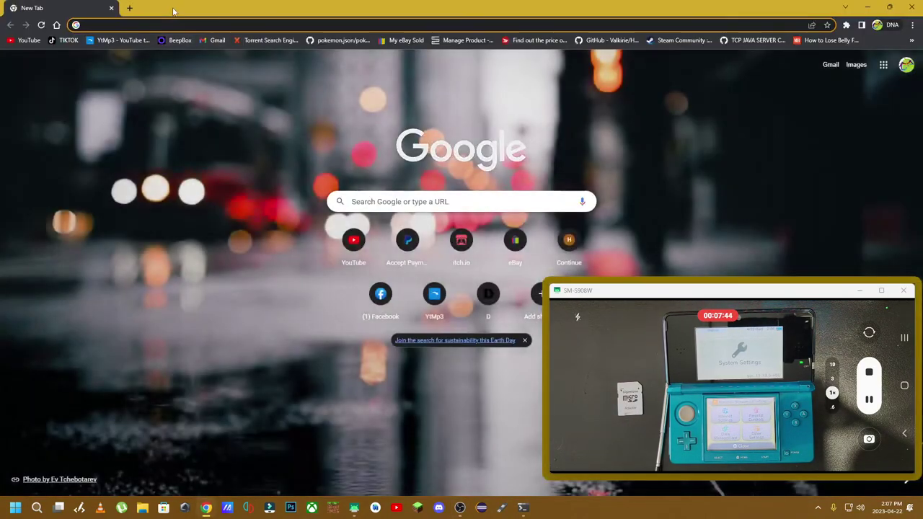
pyautogui.write('3ds ha')
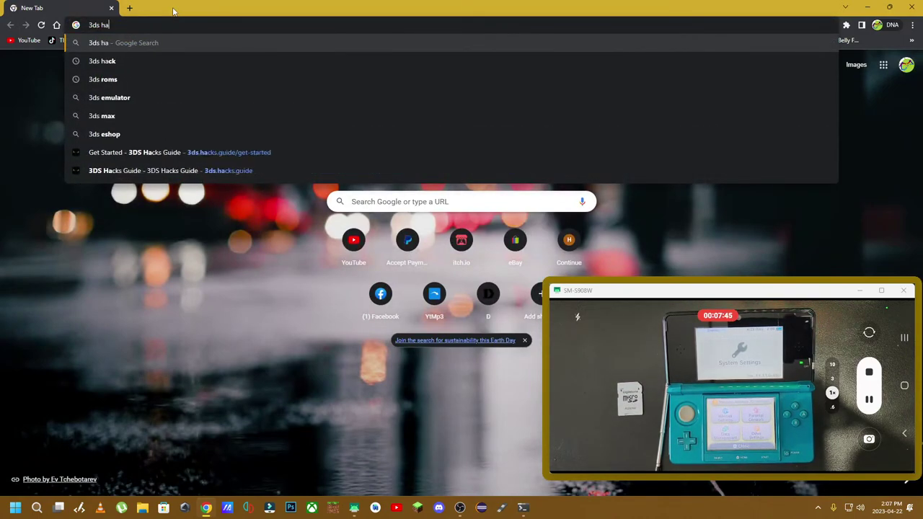
pyautogui.write('ck')
pyautogui.press('Return')
pyautogui.click(166, 165)
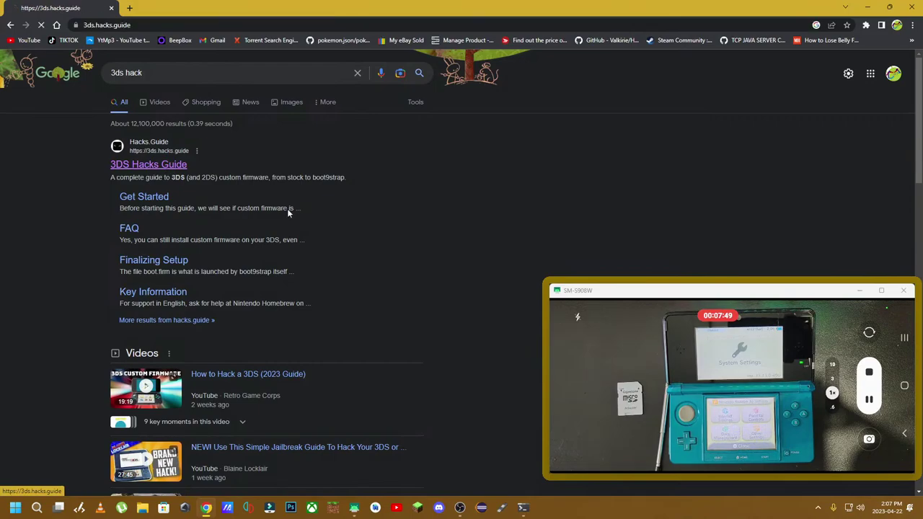
# Read through the guide's introduction on custom firmware and what it installs, and continue to the Key Information page
pyautogui.scroll(-2, 374, 310)
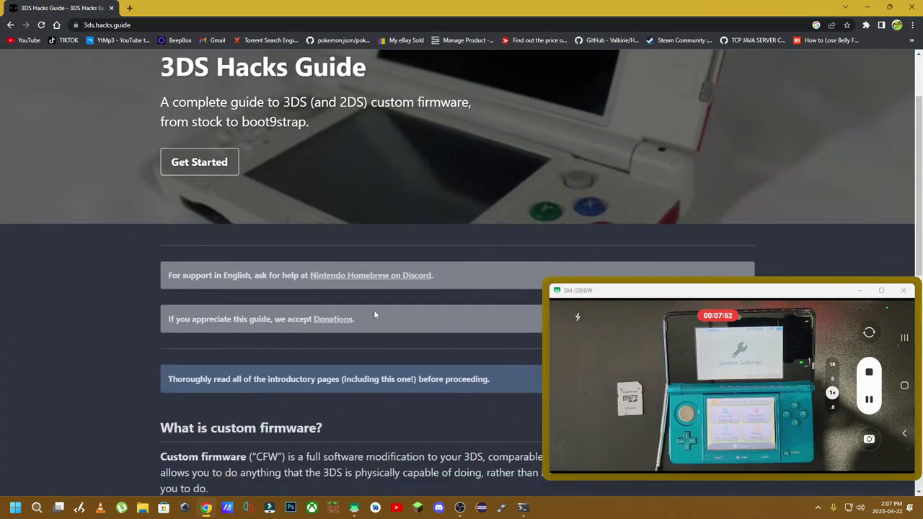
pyautogui.scroll(-3, 374, 314)
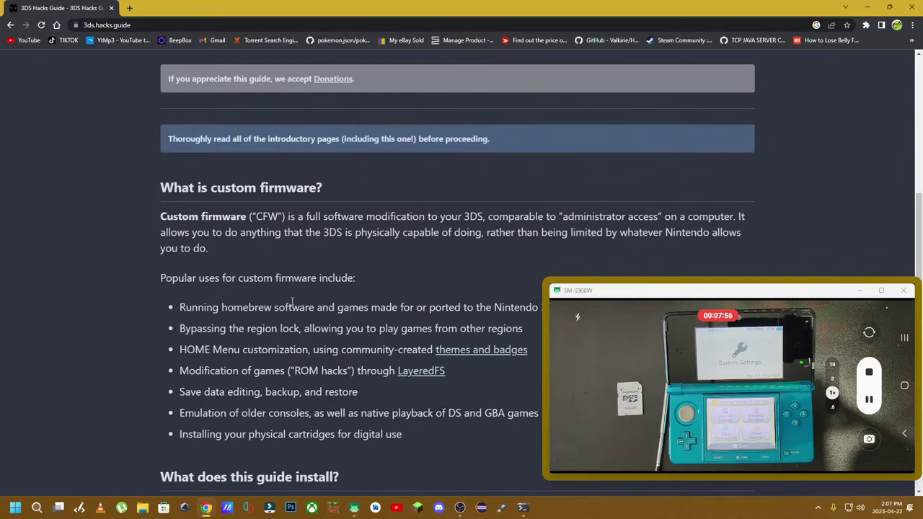
pyautogui.scroll(-3, 292, 301)
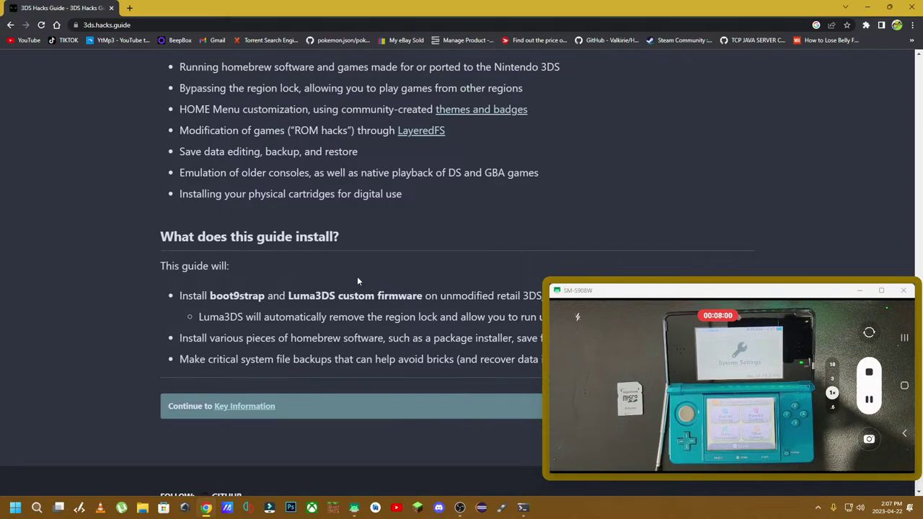
pyautogui.scroll(-1, 379, 332)
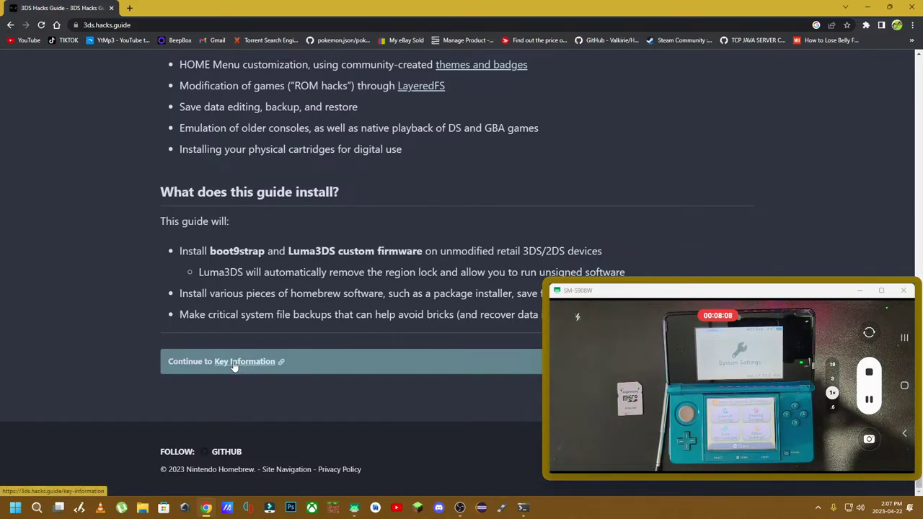
pyautogui.click(235, 362)
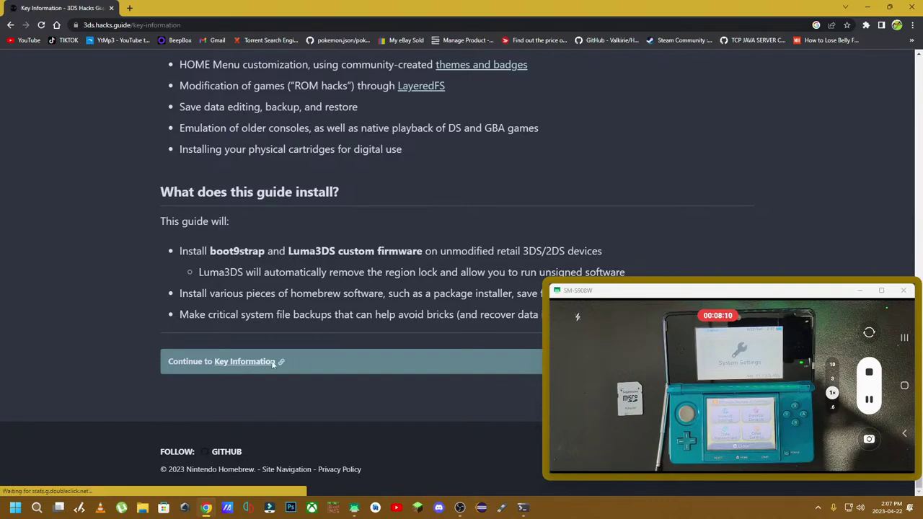
# Expand, read and collapse the 3DS/2DS compatibility and Computer compatibility sections of the Key Information page
pyautogui.scroll(-1, 405, 269)
pyautogui.scroll(-3, 405, 267)
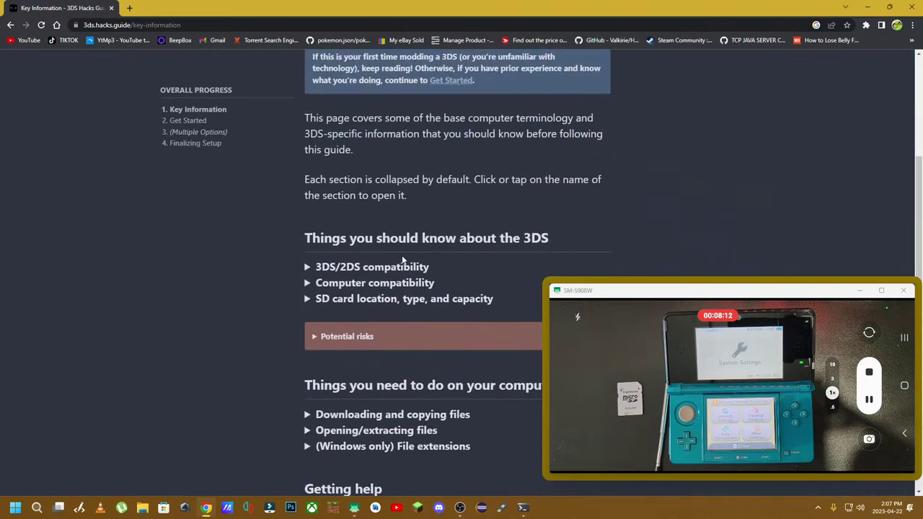
pyautogui.click(307, 173)
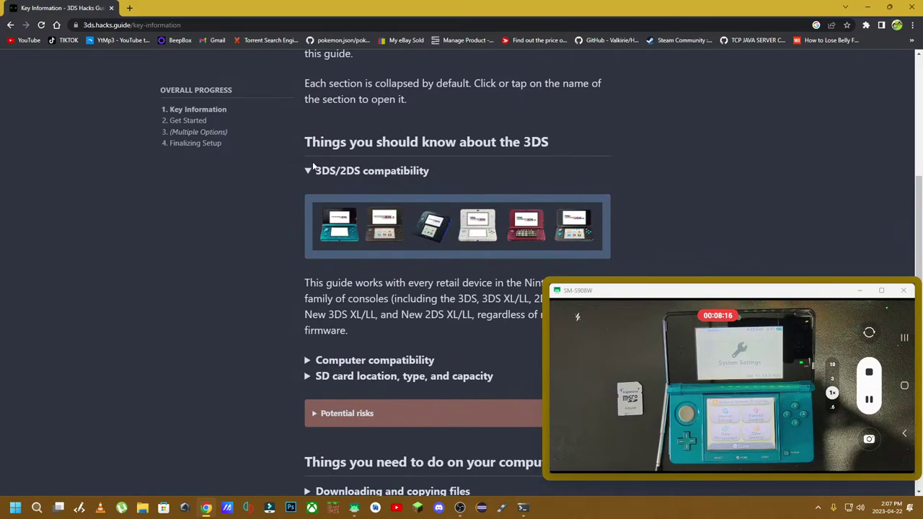
pyautogui.click(307, 176)
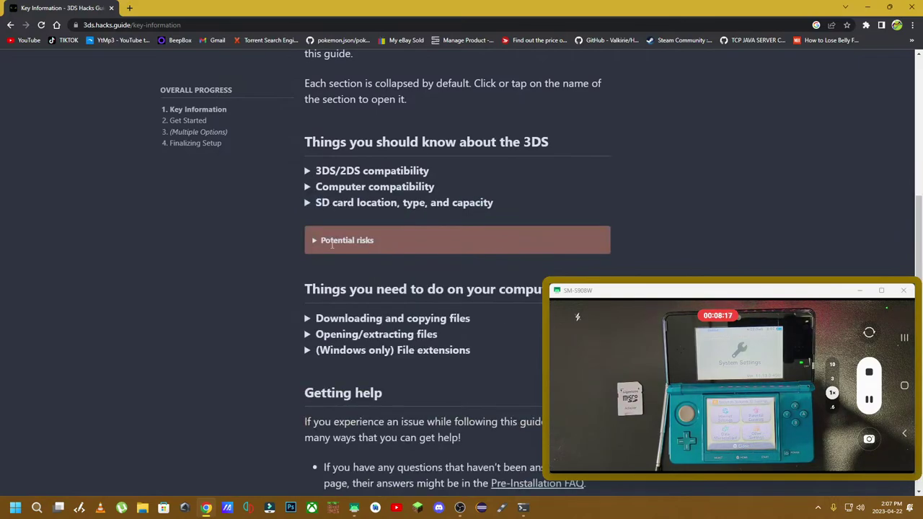
pyautogui.click(308, 189)
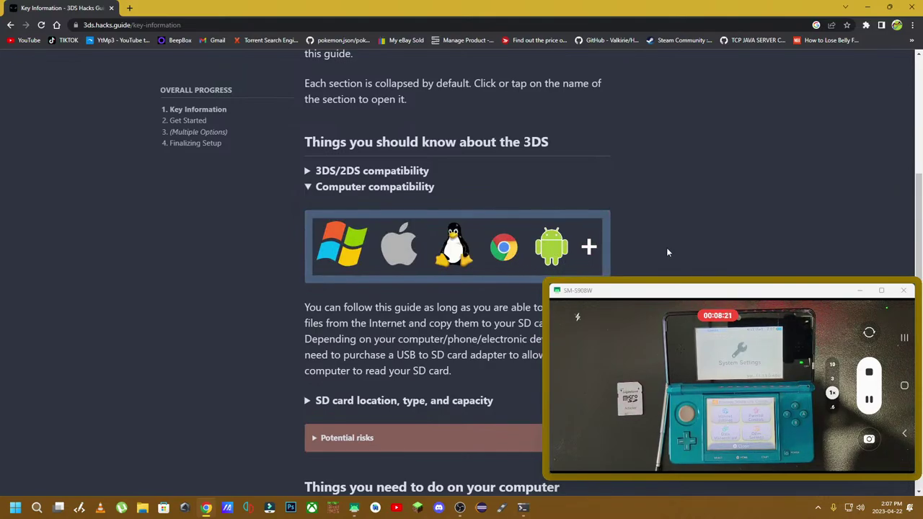
pyautogui.click(313, 189)
# Expand the SD card location, type, and capacity section and read its card format, capacity and error-checking notes
pyautogui.click(308, 203)
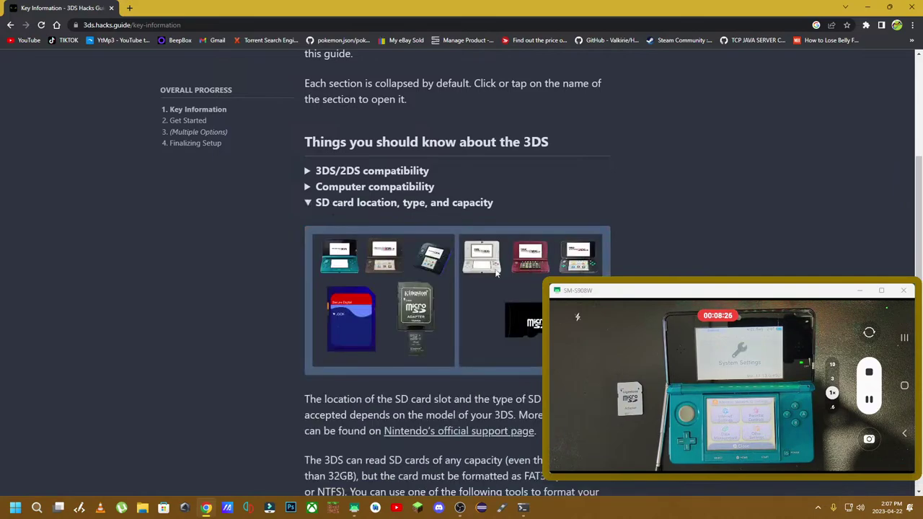
pyautogui.scroll(-3, 408, 298)
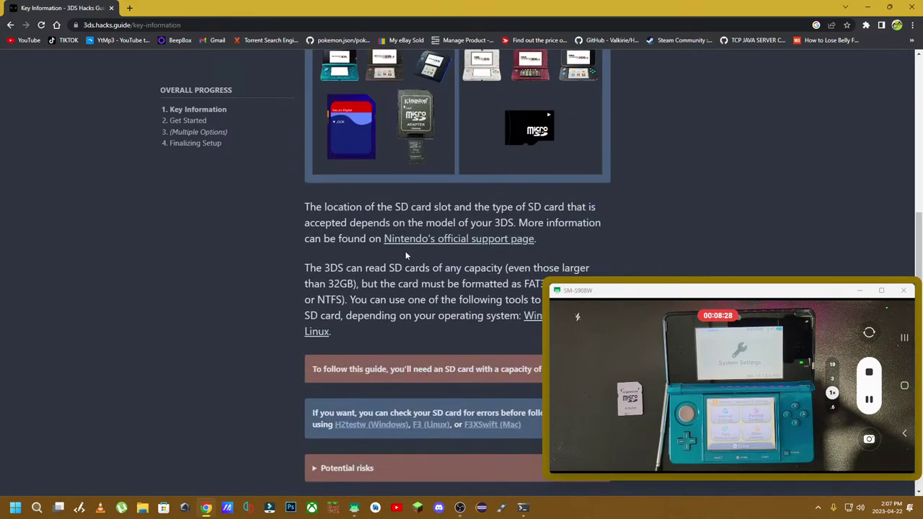
pyautogui.scroll(2, 406, 258)
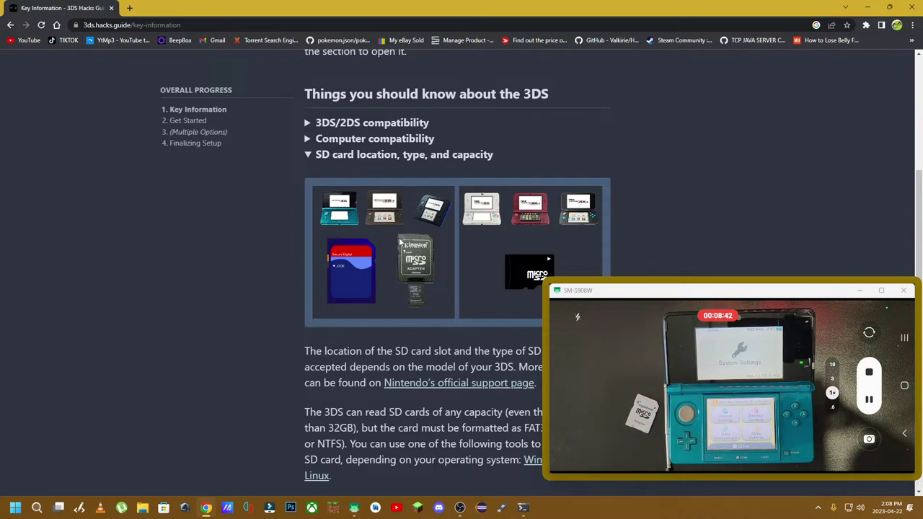
pyautogui.scroll(-3, 453, 252)
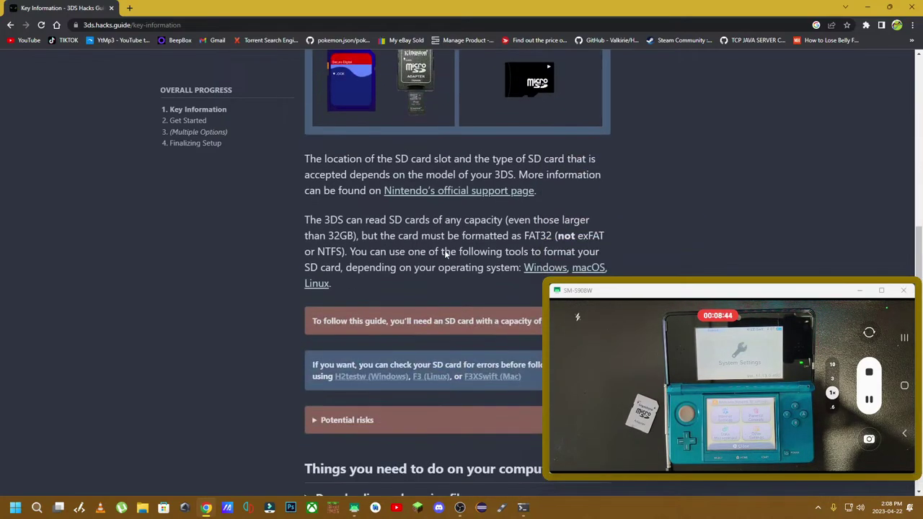
pyautogui.scroll(2, 446, 252)
pyautogui.scroll(-4, 364, 250)
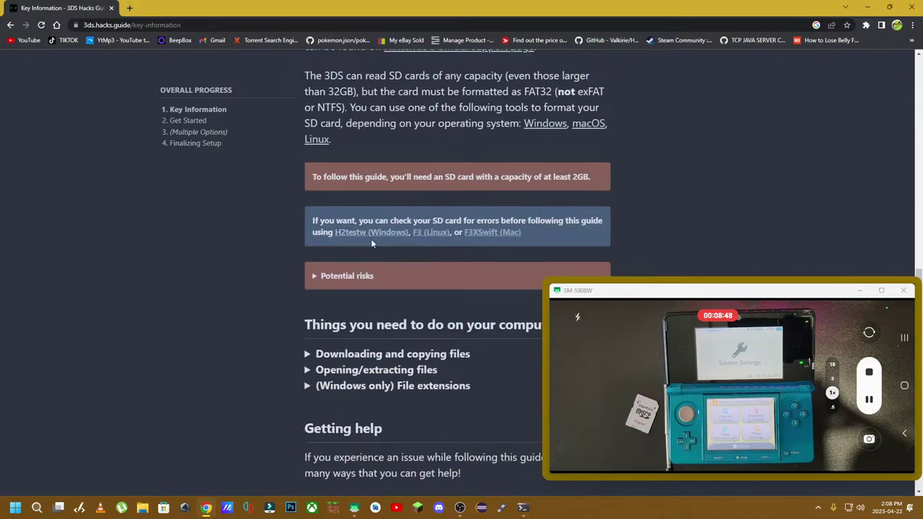
pyautogui.scroll(-1, 503, 186)
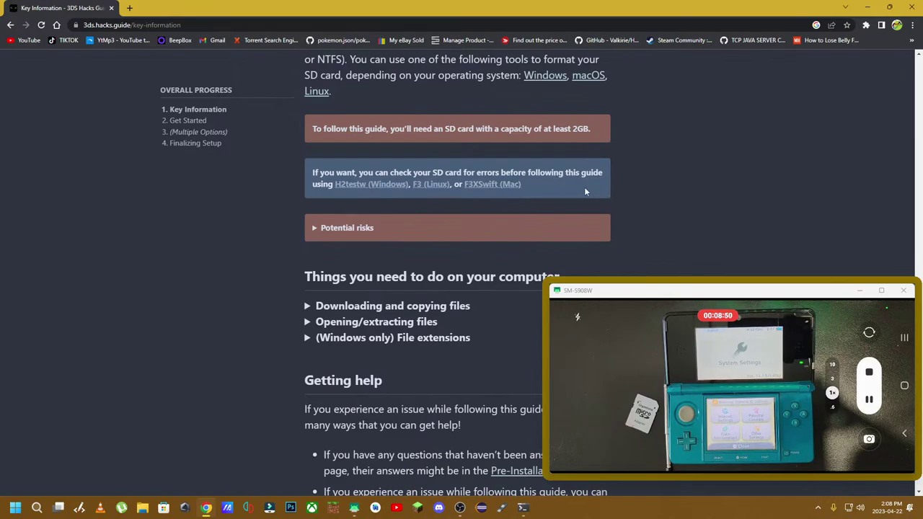
# Expand, read and collapse the Potential risks and (Windows only) File extensions sections
pyautogui.click(316, 229)
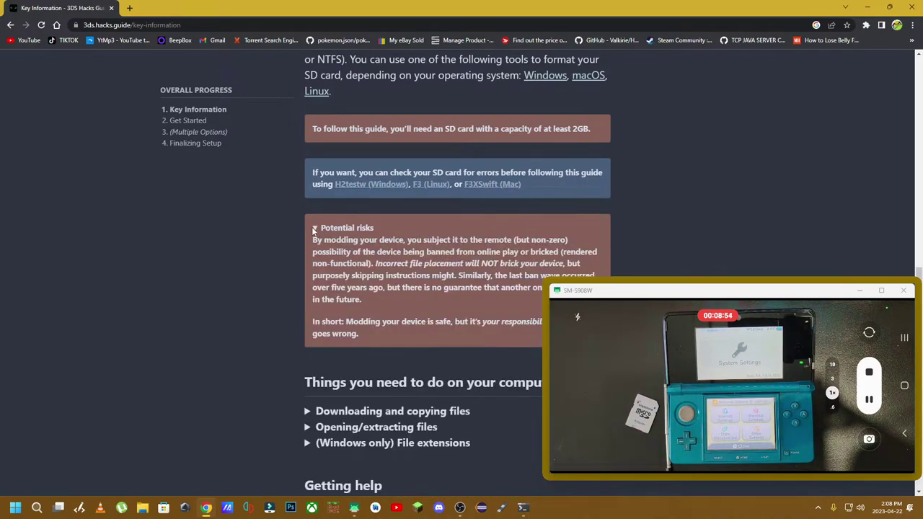
pyautogui.click(316, 229)
pyautogui.scroll(-3, 437, 320)
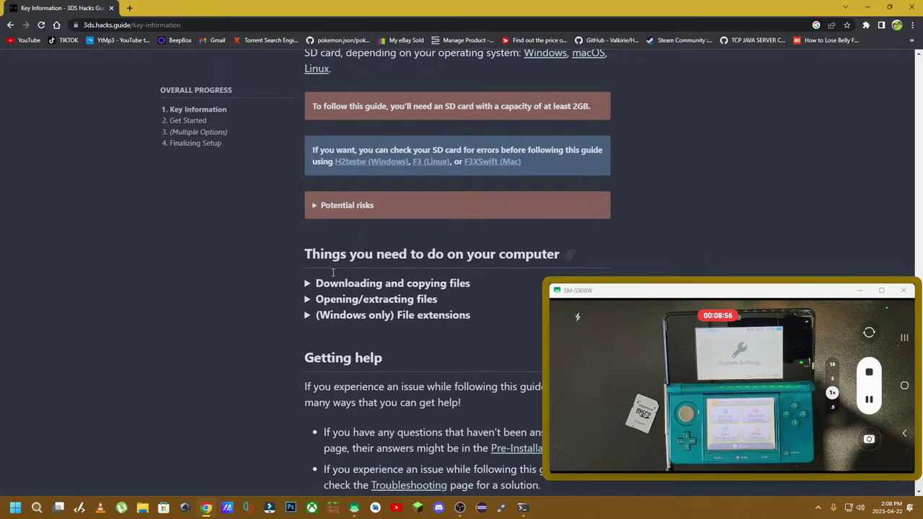
pyautogui.scroll(3, 409, 310)
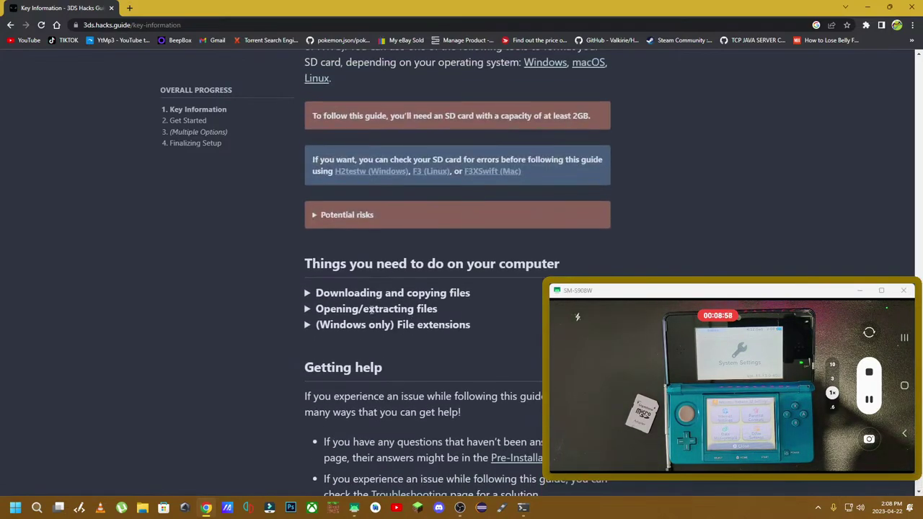
pyautogui.scroll(-3, 342, 295)
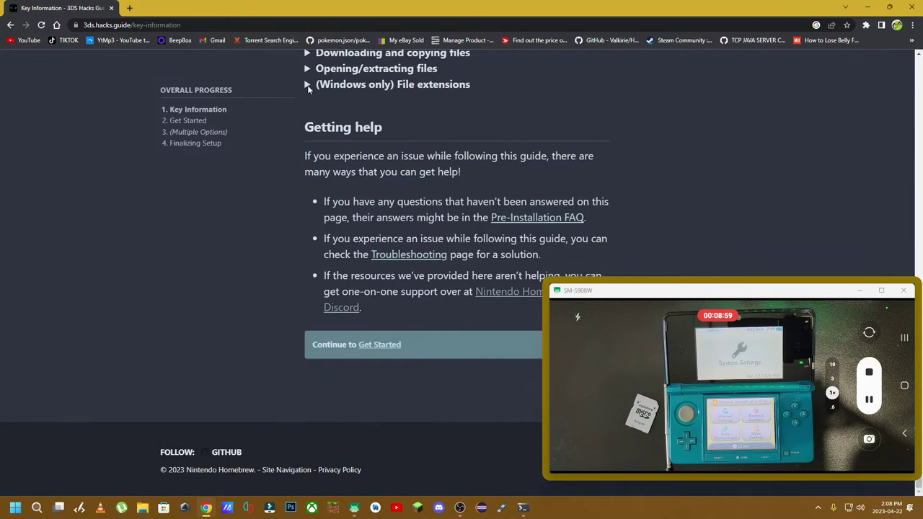
pyautogui.click(309, 86)
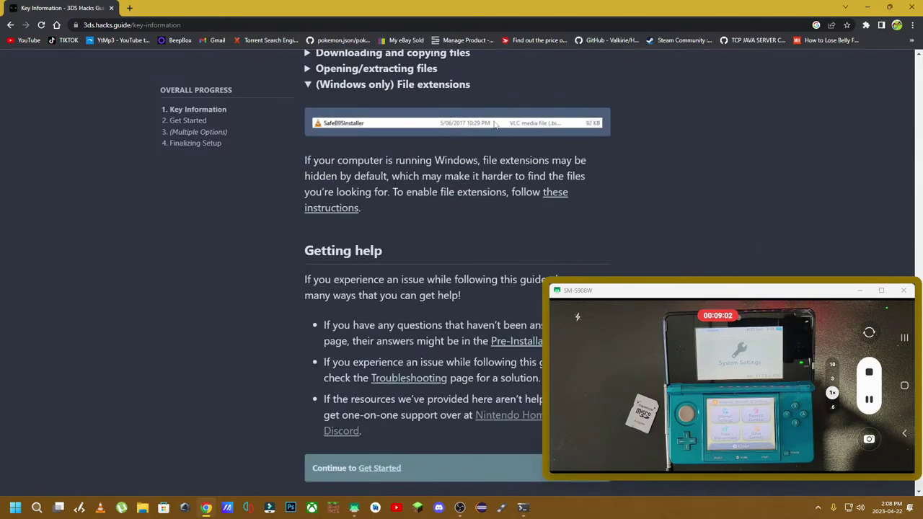
pyautogui.click(308, 86)
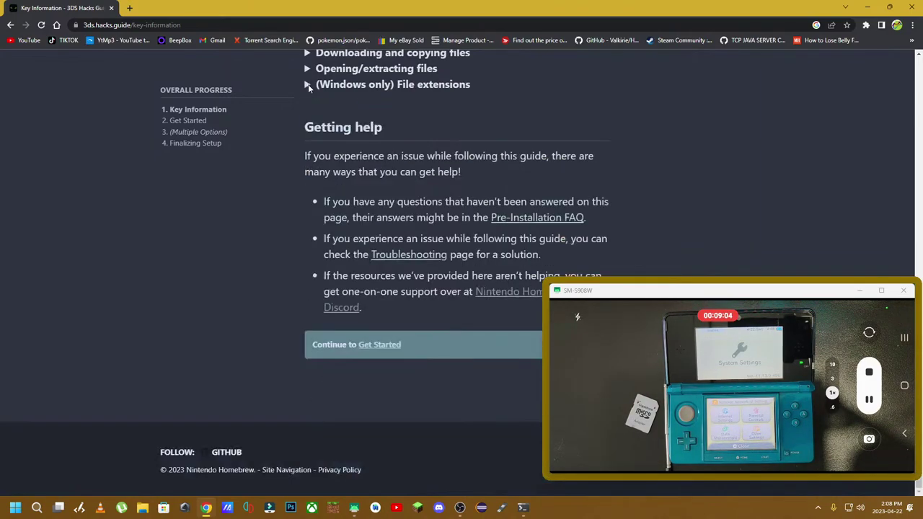
# Continue to the Get Started page and review its CFW Check, System Version Check and Select a Method sections
pyautogui.click(380, 344)
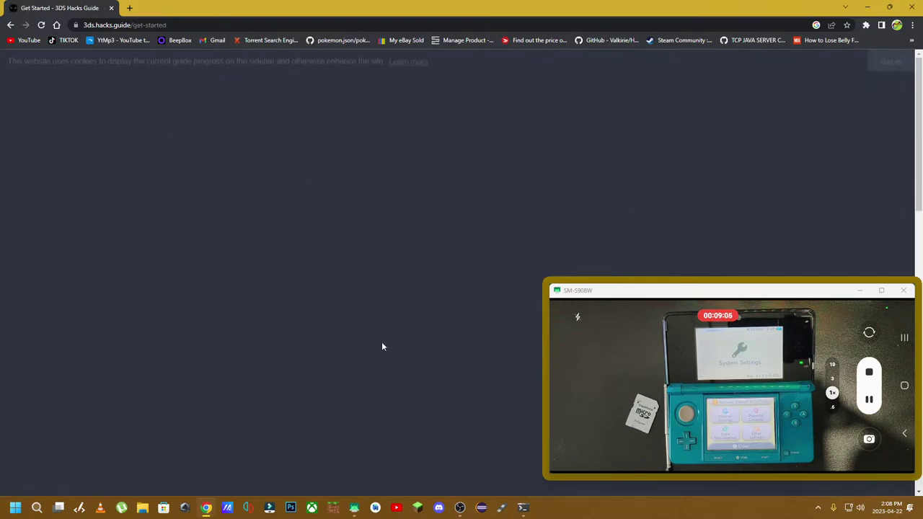
pyautogui.scroll(-3, 410, 297)
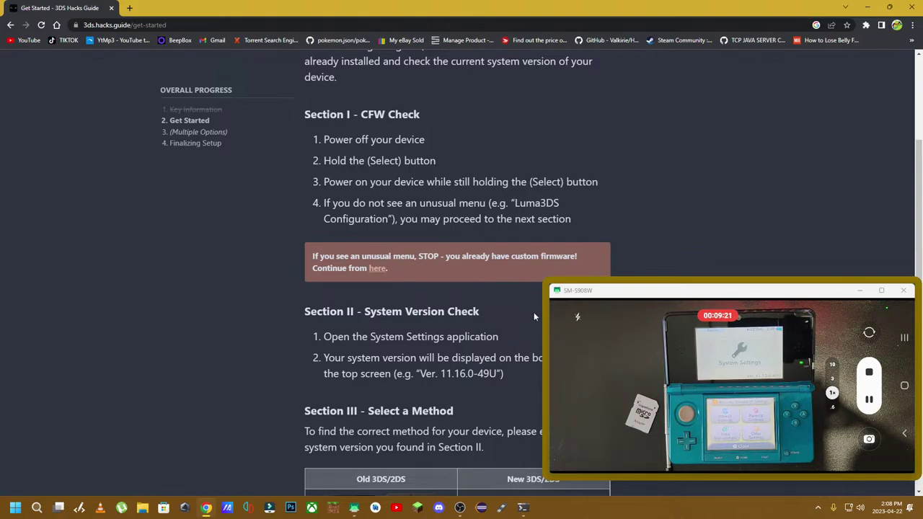
pyautogui.scroll(-3, 505, 321)
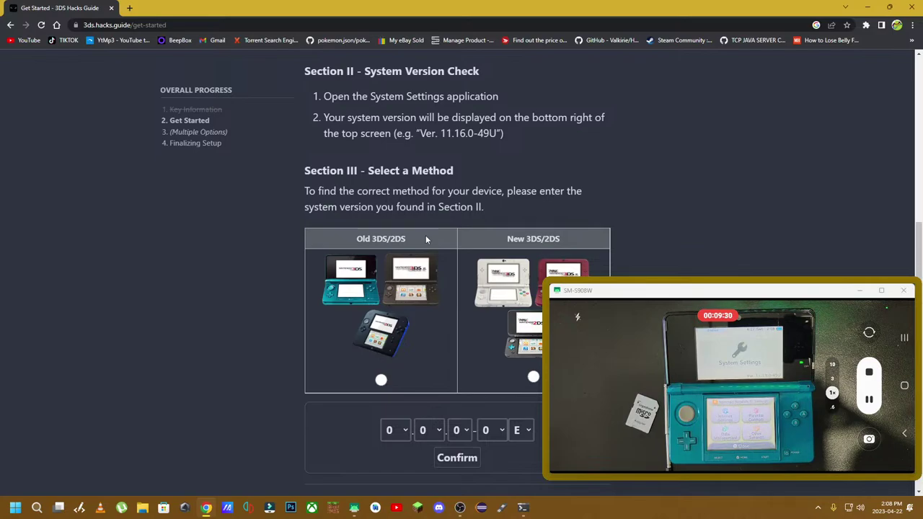
pyautogui.scroll(2, 427, 235)
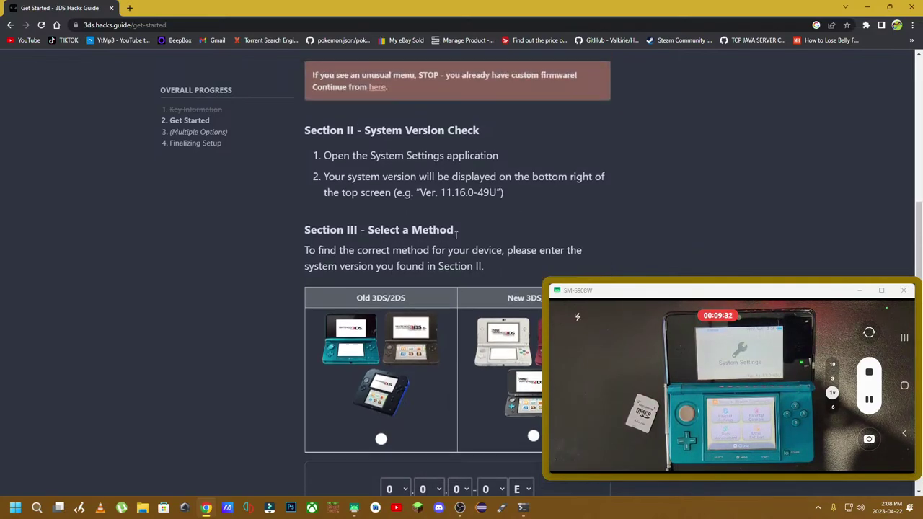
pyautogui.scroll(2, 455, 243)
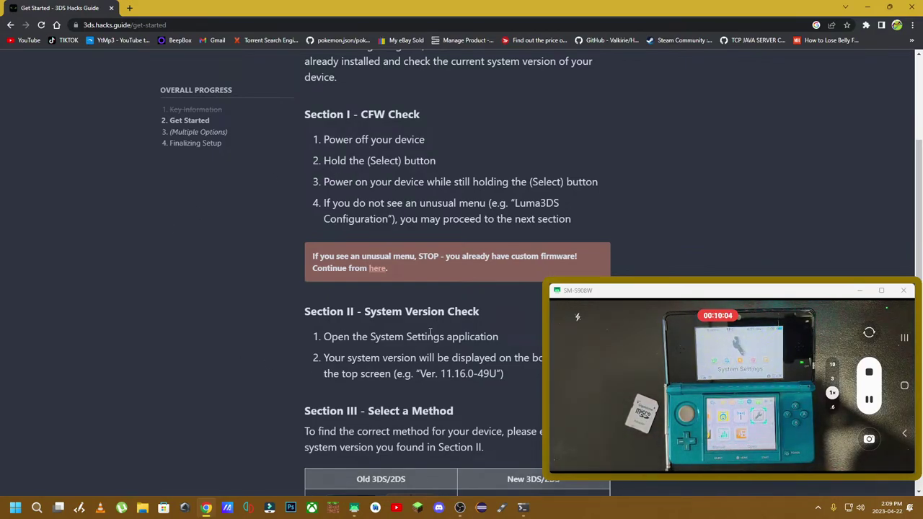
# Set the first two numbers of the system version to 11 and 13 in the Select a Method section
pyautogui.scroll(-3, 431, 331)
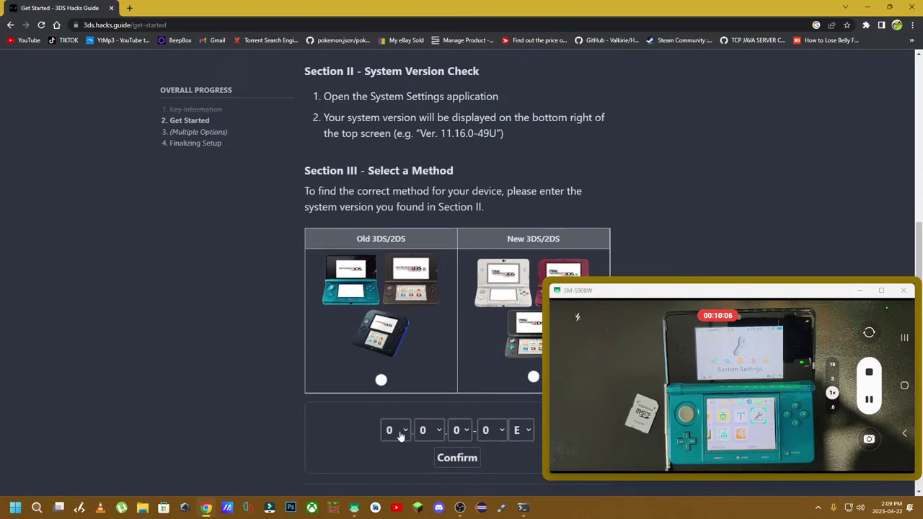
pyautogui.click(402, 435)
pyautogui.click(393, 410)
pyautogui.click(431, 435)
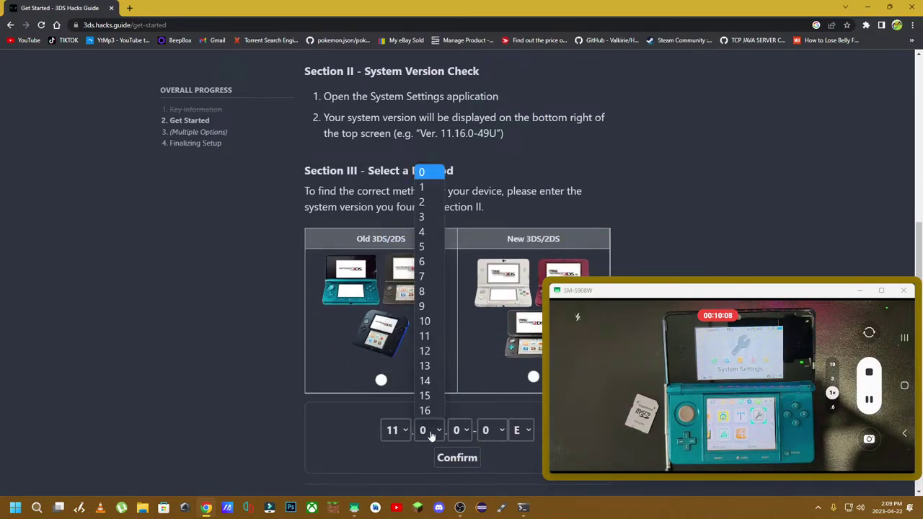
pyautogui.click(425, 365)
pyautogui.scroll(-2, 463, 338)
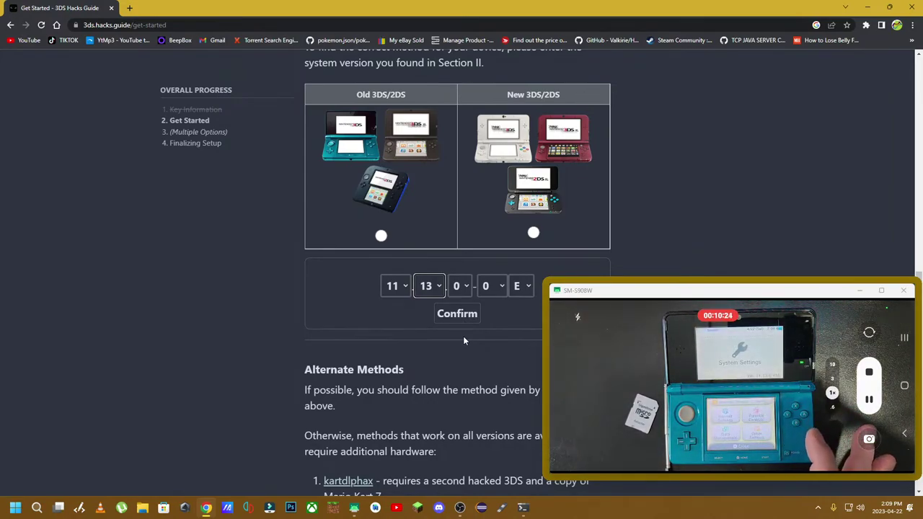
# Set the system version's last number to 45 and its region to U, and submit the version for a method
pyautogui.click(491, 286)
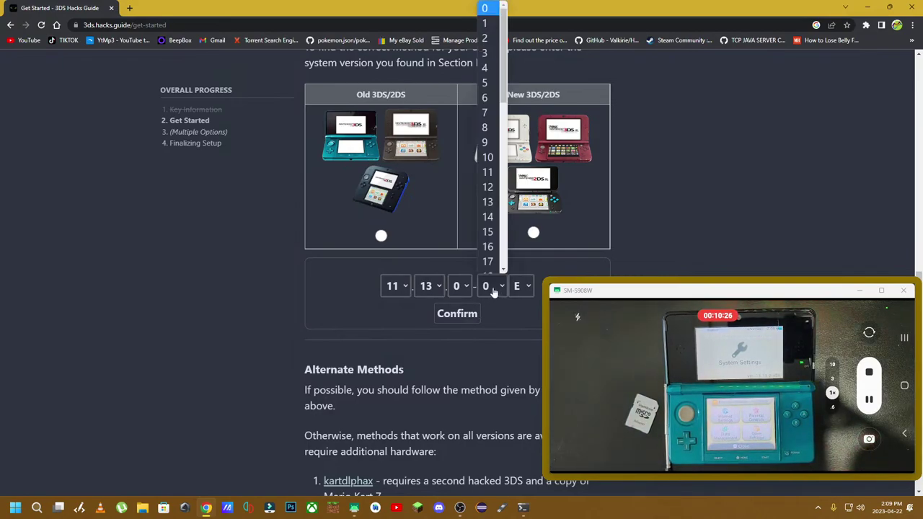
pyautogui.scroll(-6, 497, 209)
pyautogui.click(491, 209)
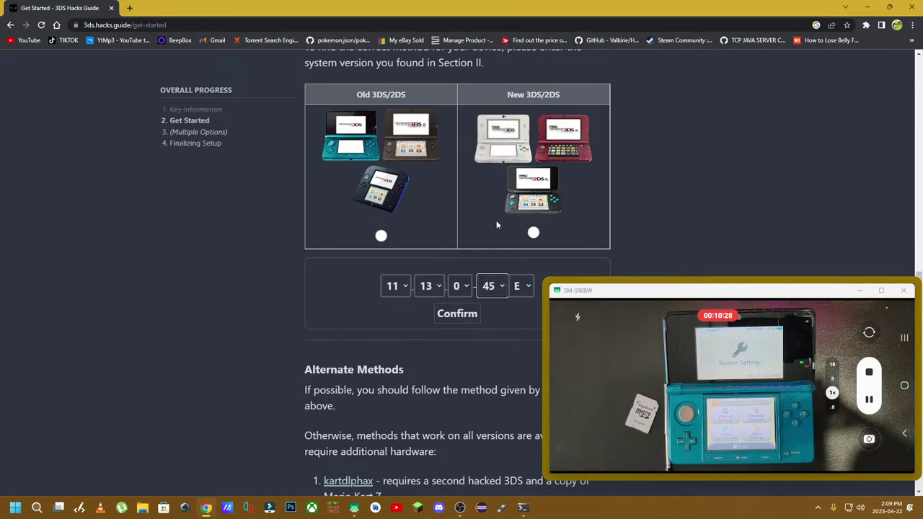
pyautogui.click(524, 289)
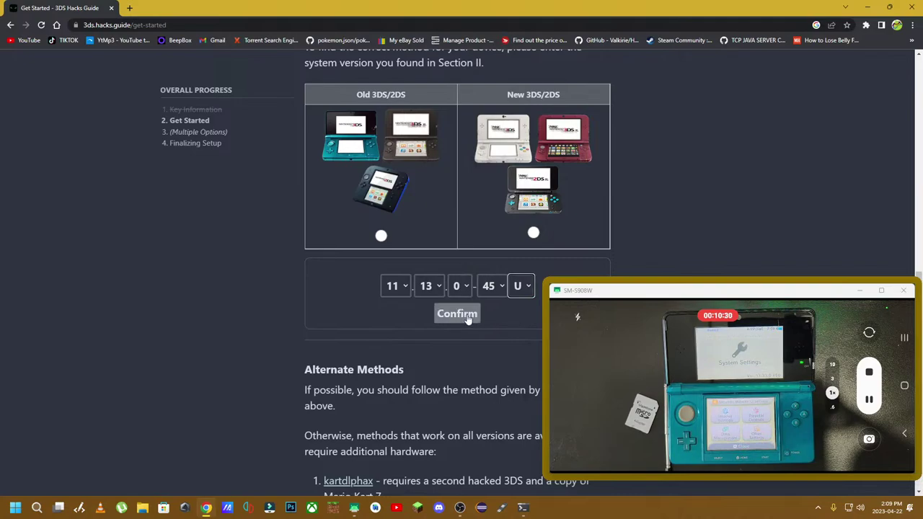
pyautogui.click(467, 315)
pyautogui.scroll(-1, 486, 315)
pyautogui.scroll(-3, 486, 315)
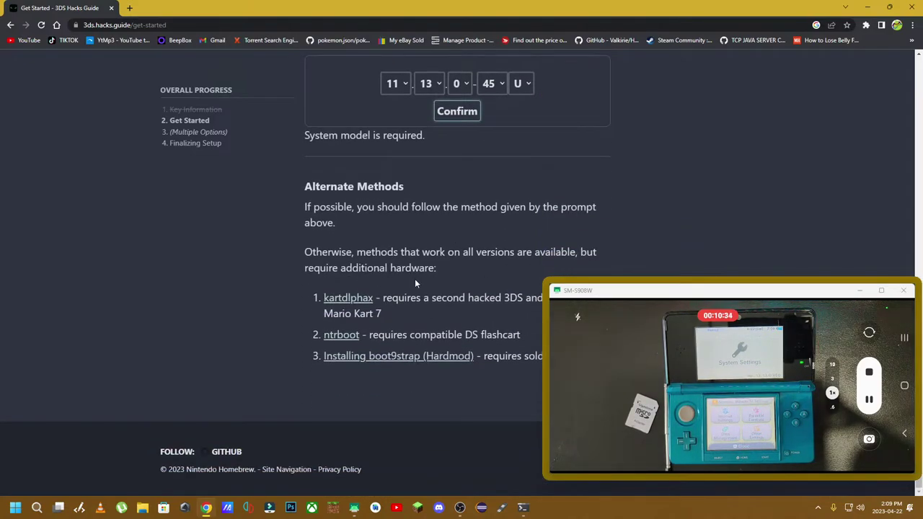
# Move the SM-S908W phone window clear of the Alternate Methods text and submit the system version again
pyautogui.moveTo(647, 296); pyautogui.dragTo(691, 335)
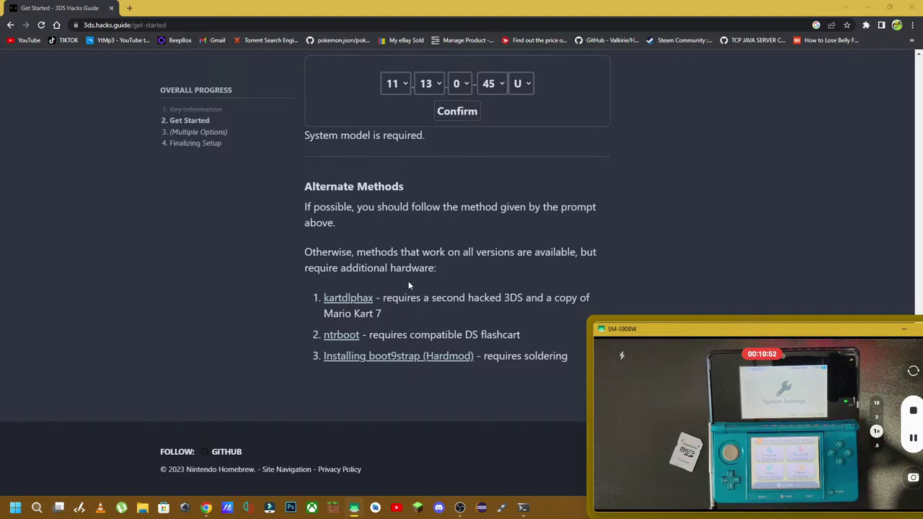
pyautogui.click(466, 114)
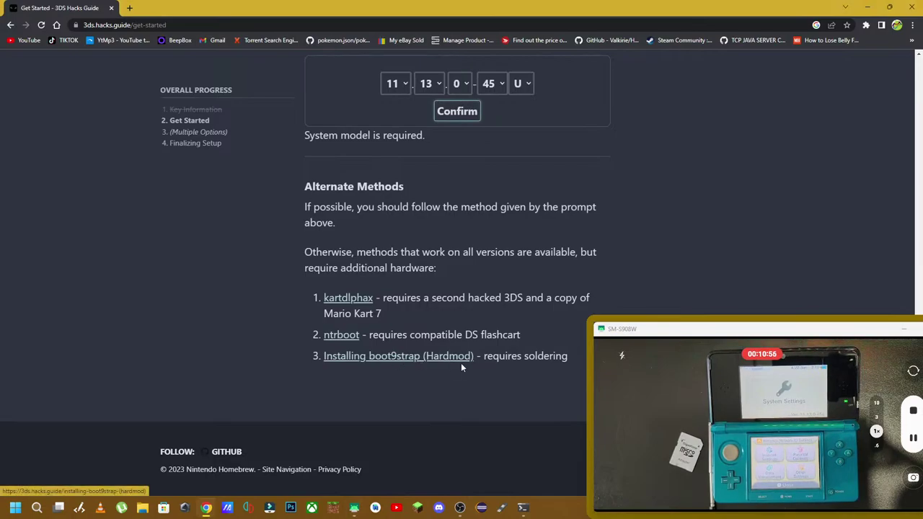
pyautogui.scroll(3, 496, 354)
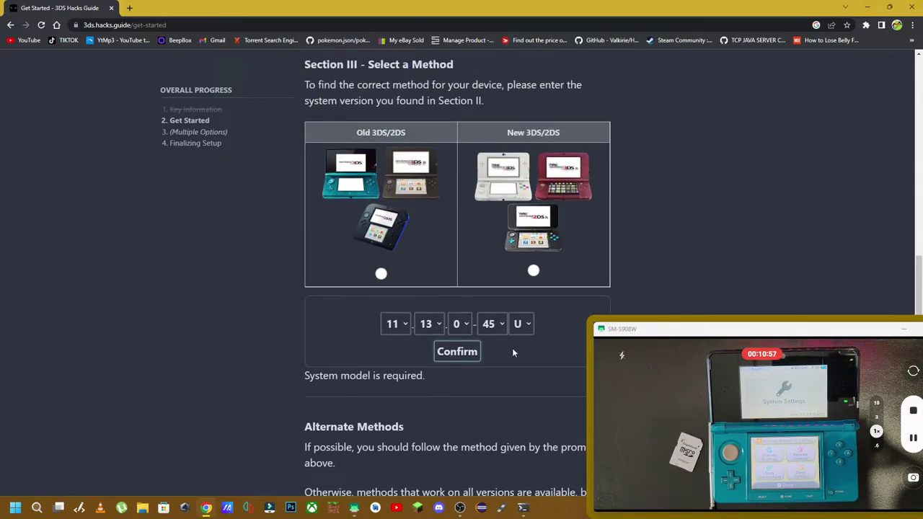
pyautogui.scroll(1, 511, 349)
pyautogui.scroll(-4, 510, 349)
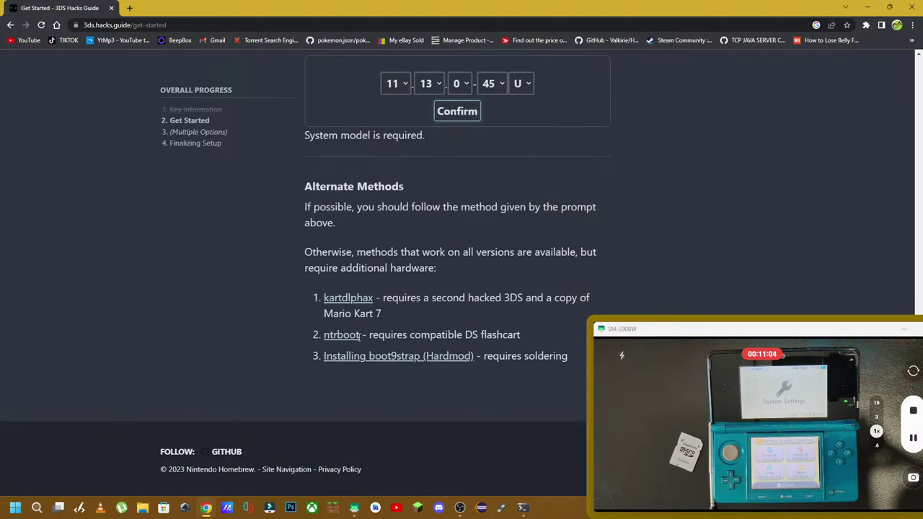
# Minimize the SM-S908W phone window and review the Get Started sections down to the system version form
pyautogui.click(905, 332)
pyautogui.click(904, 332)
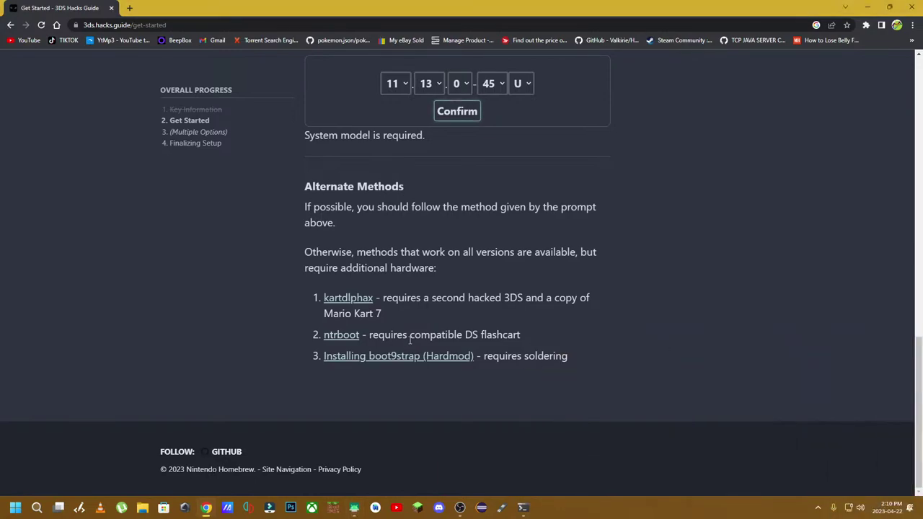
pyautogui.scroll(6, 398, 324)
pyautogui.scroll(3, 398, 332)
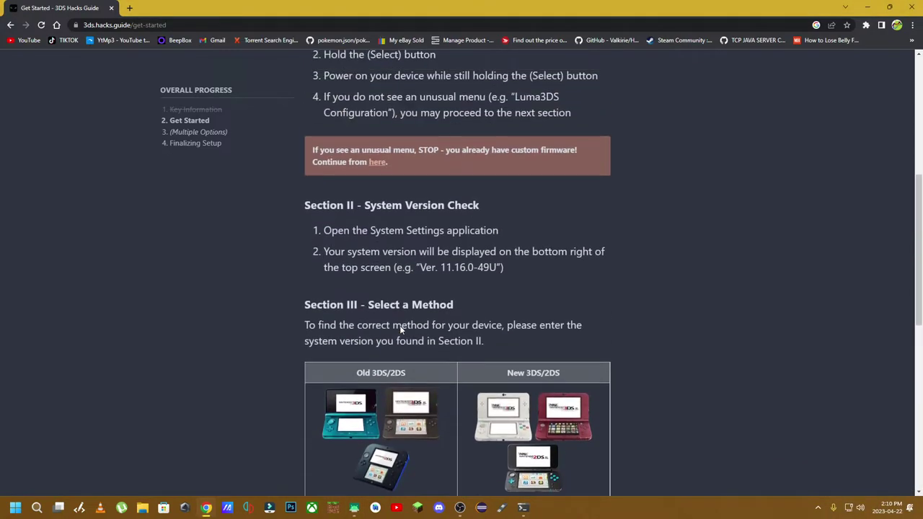
pyautogui.scroll(-9, 408, 323)
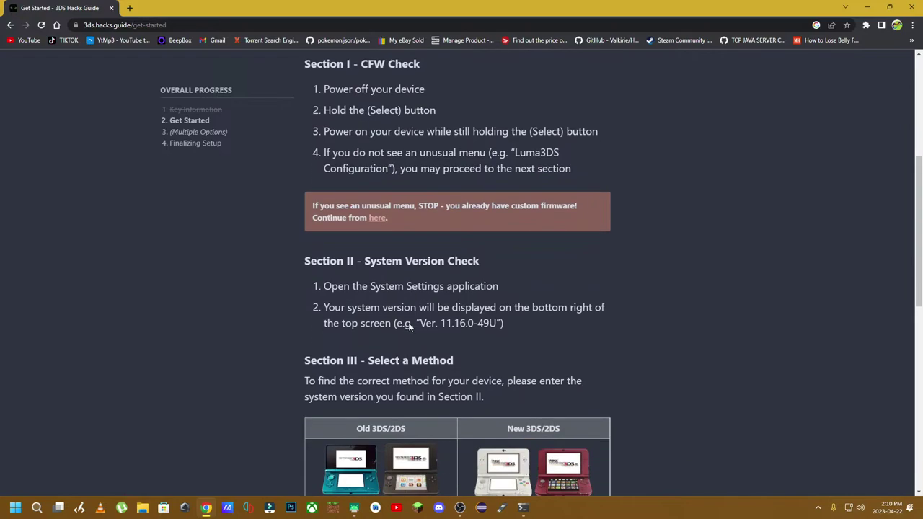
pyautogui.scroll(1, 419, 148)
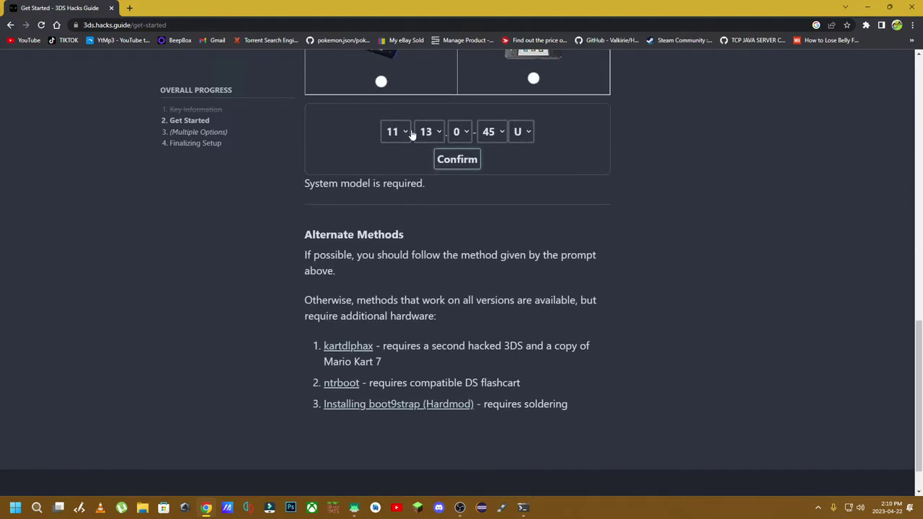
# Go through the system version choices again, reselecting 11, 13, 0 and 45
pyautogui.click(395, 132)
pyautogui.click(395, 316)
pyautogui.click(429, 131)
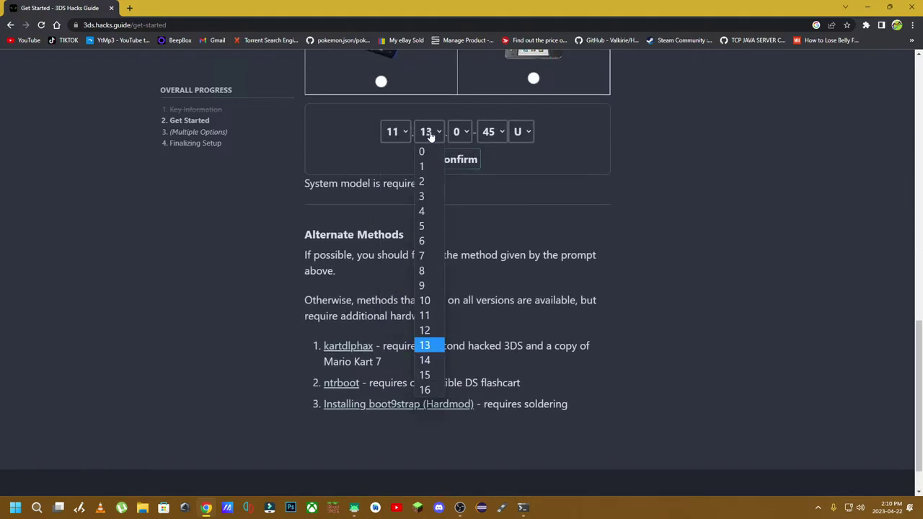
pyautogui.click(425, 345)
pyautogui.click(465, 138)
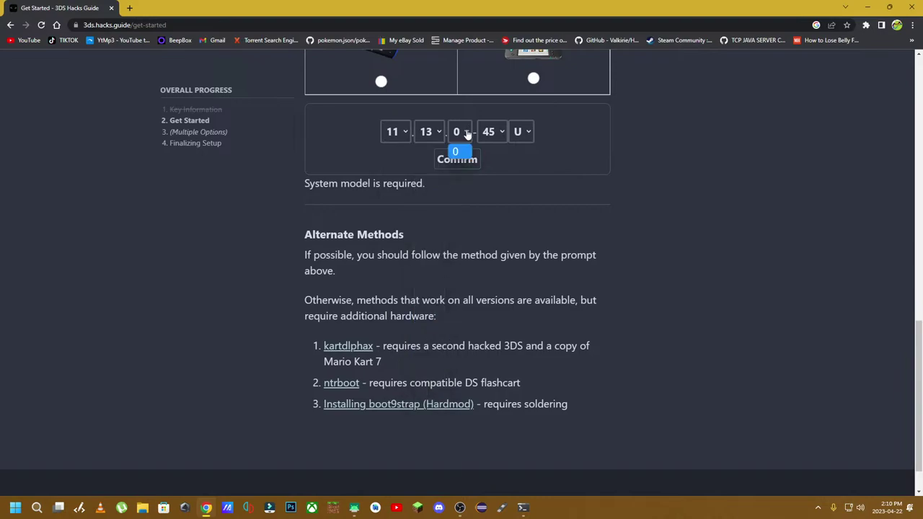
pyautogui.click(462, 153)
pyautogui.click(491, 134)
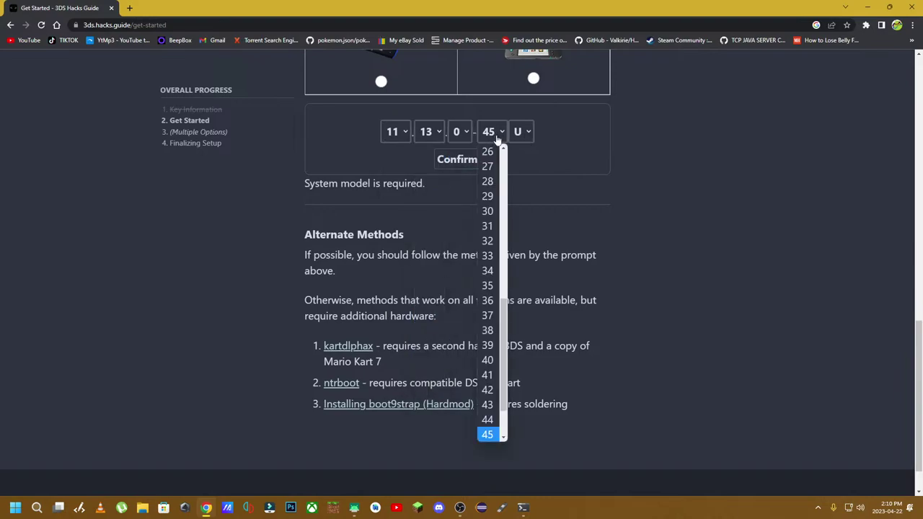
pyautogui.click(489, 434)
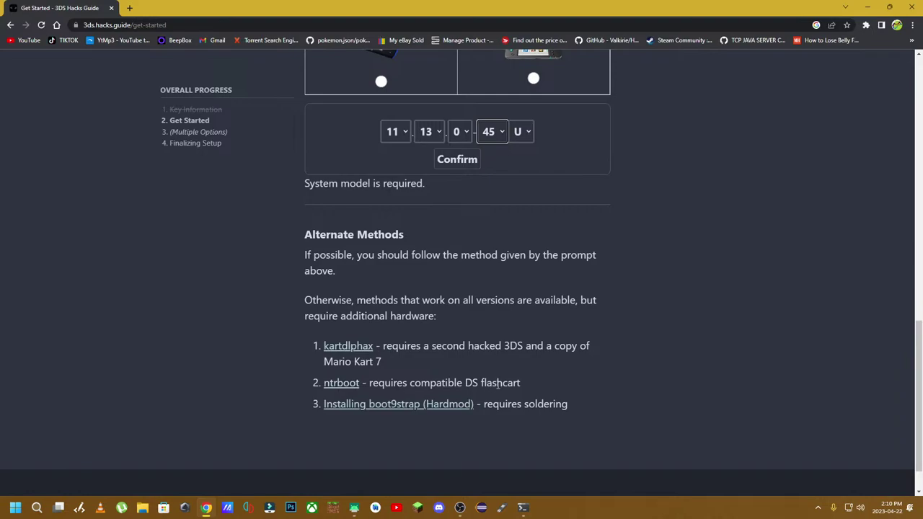
# Open the ntrboot alternate method and examine its required reading, flashcart compatibility table and flashcart pictures
pyautogui.click(342, 384)
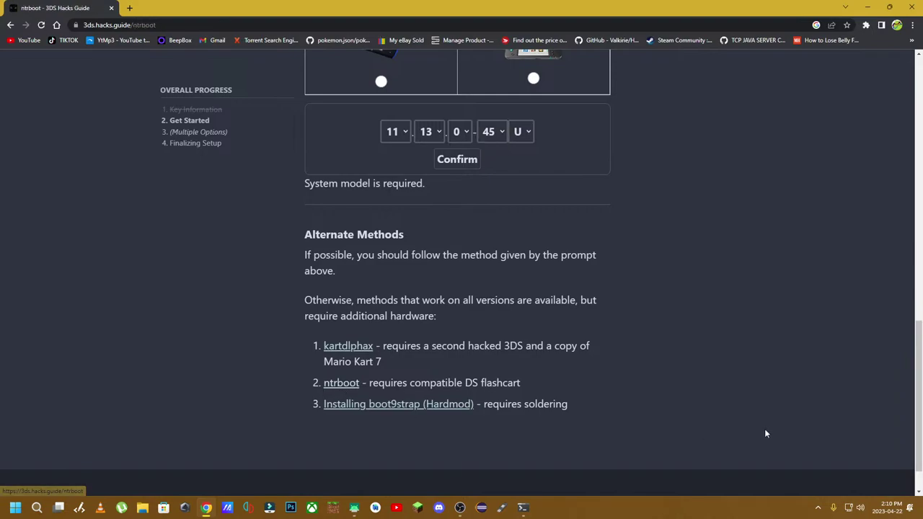
pyautogui.scroll(-3, 352, 239)
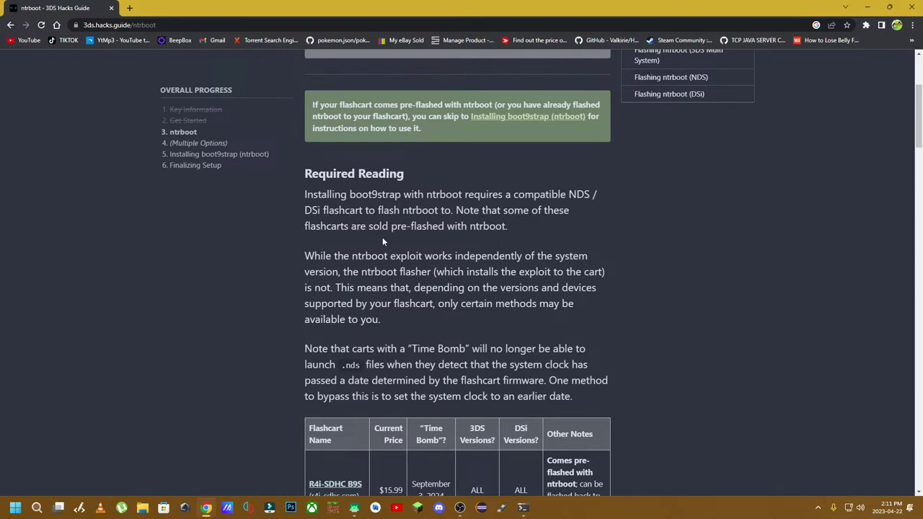
pyautogui.scroll(-3, 435, 274)
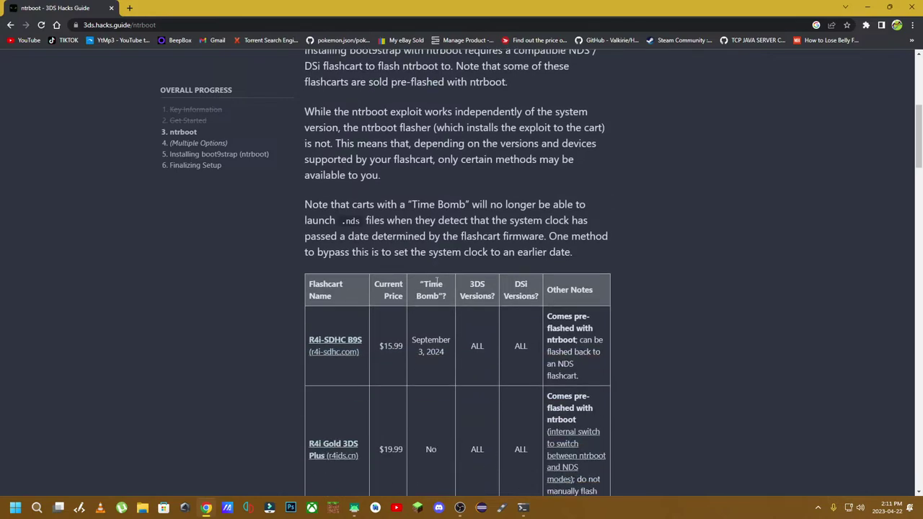
pyautogui.scroll(-2, 367, 290)
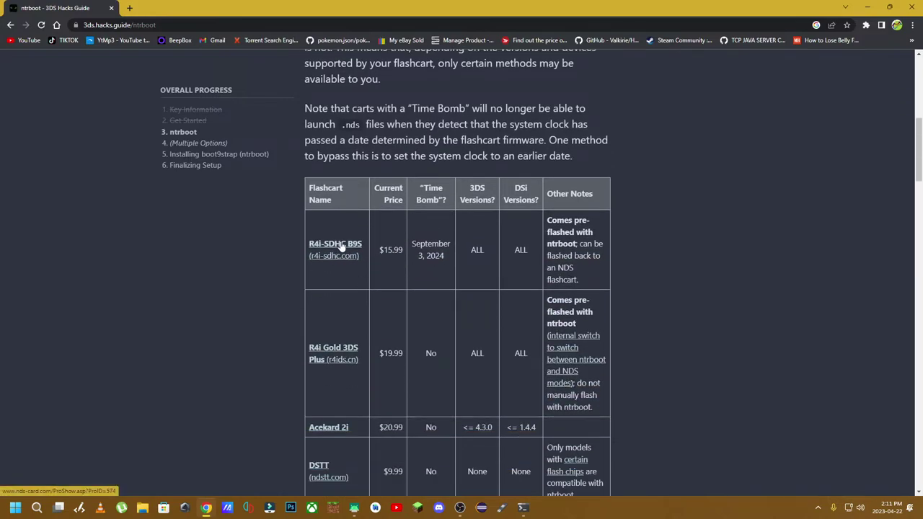
pyautogui.scroll(-3, 392, 339)
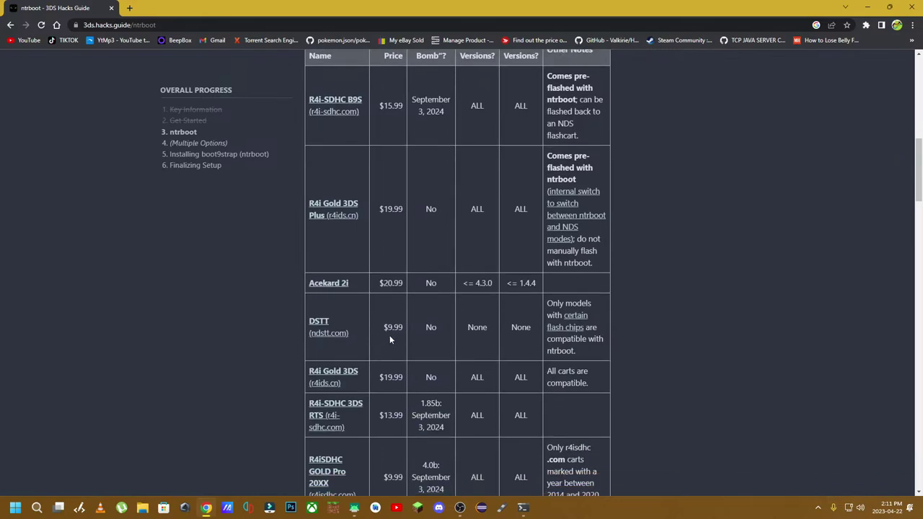
pyautogui.scroll(3, 392, 337)
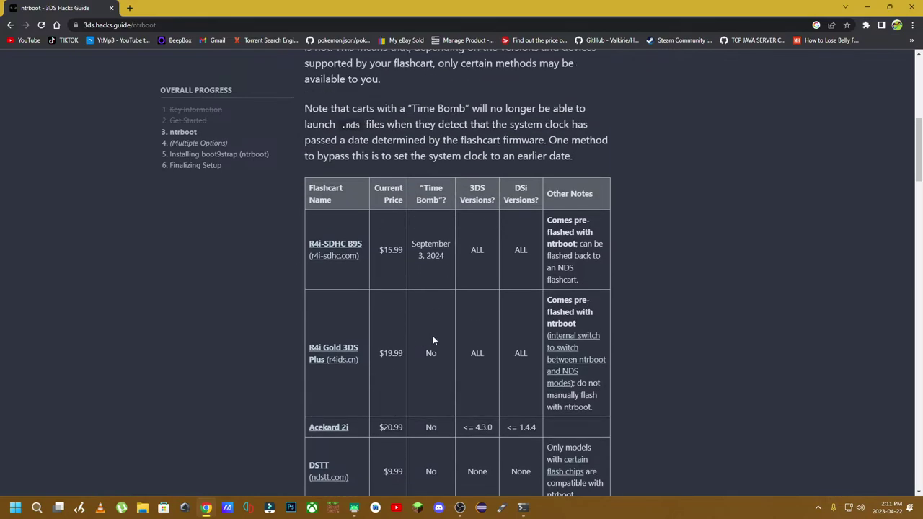
pyautogui.scroll(-5, 419, 336)
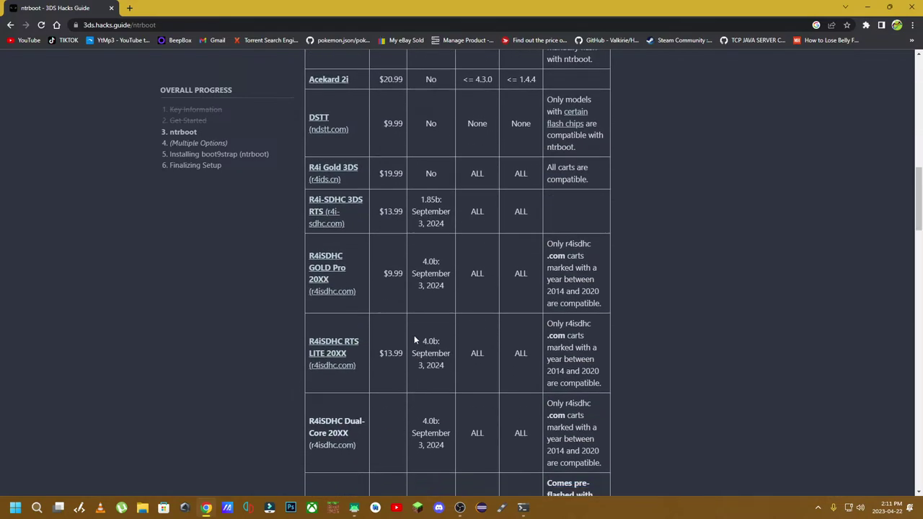
pyautogui.scroll(-6, 414, 339)
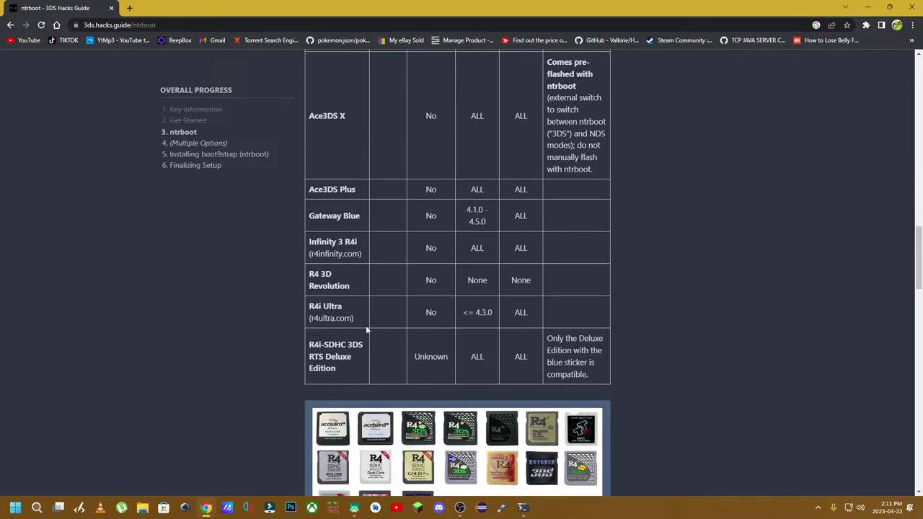
pyautogui.scroll(-1, 424, 339)
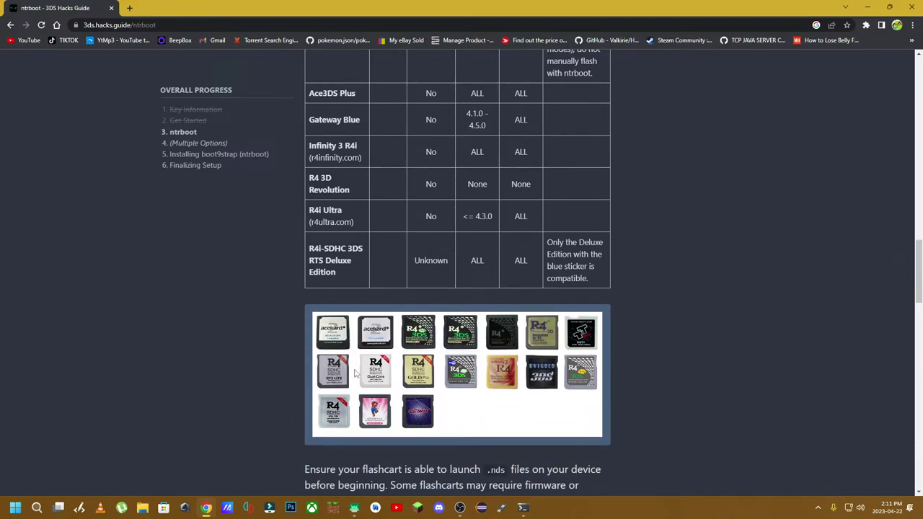
pyautogui.scroll(10, 335, 377)
pyautogui.scroll(8, 354, 371)
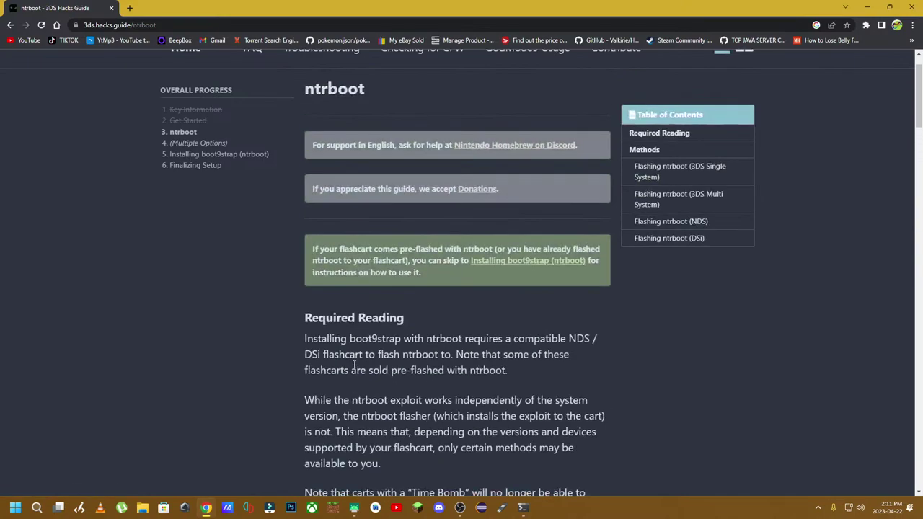
pyautogui.scroll(-3, 3, 55)
# Return to the Get Started page and review its sections from the CFW check down to the system version form
pyautogui.click(10, 24)
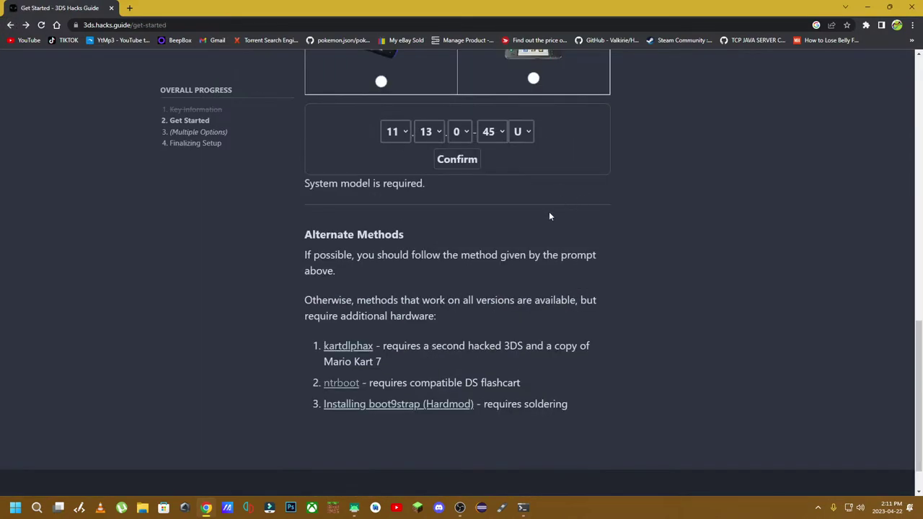
pyautogui.scroll(2, 465, 212)
pyautogui.click(430, 229)
pyautogui.scroll(-3, 386, 362)
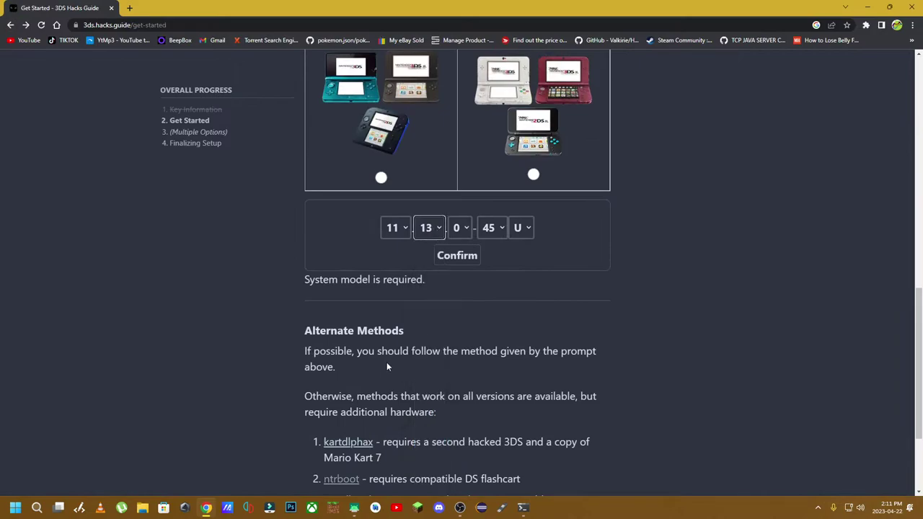
pyautogui.scroll(15, 390, 349)
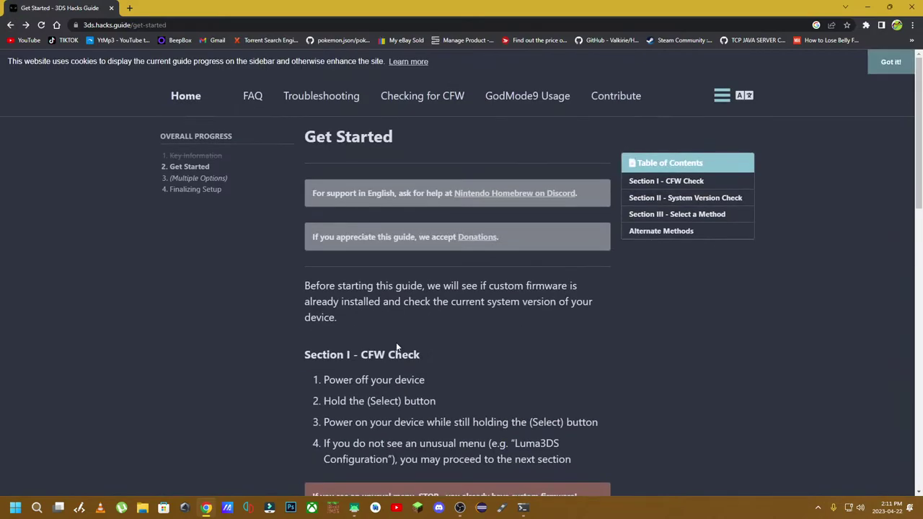
pyautogui.scroll(-3, 384, 298)
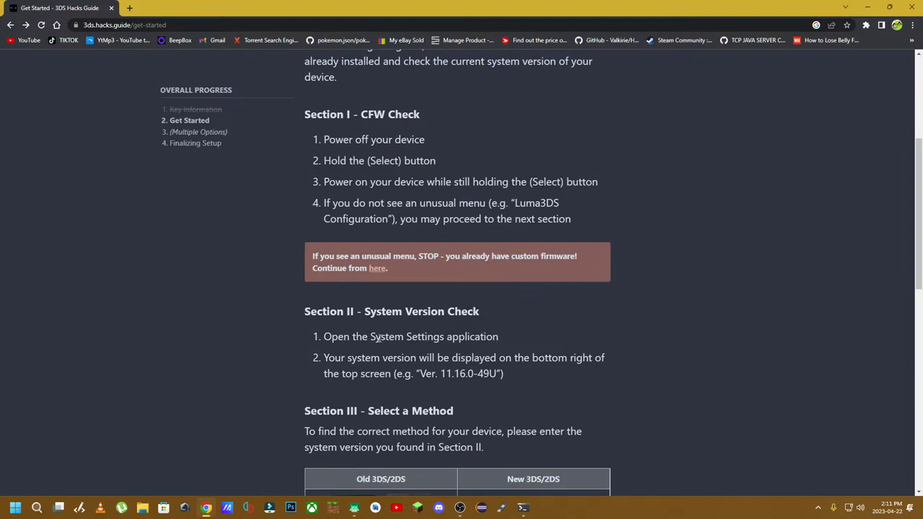
pyautogui.scroll(-5, 379, 338)
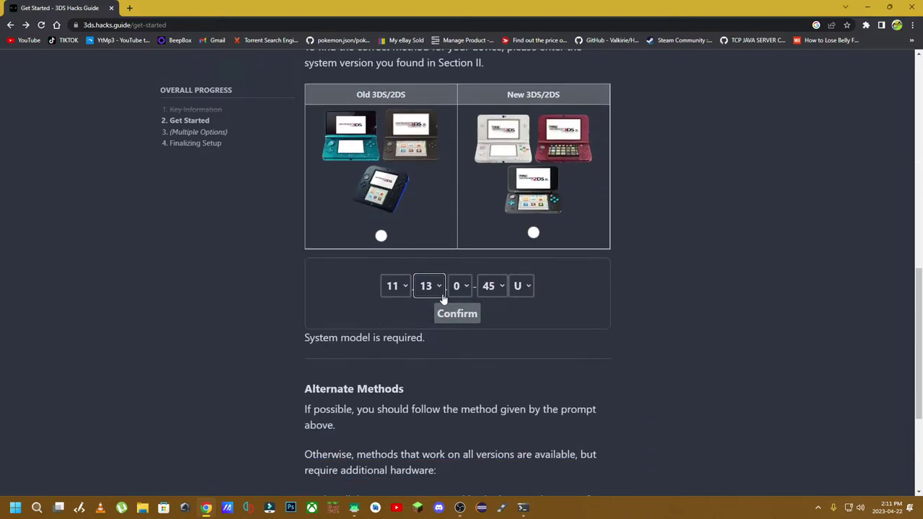
# Set the fourth system version number to 40 and submit the version form
pyautogui.click(497, 287)
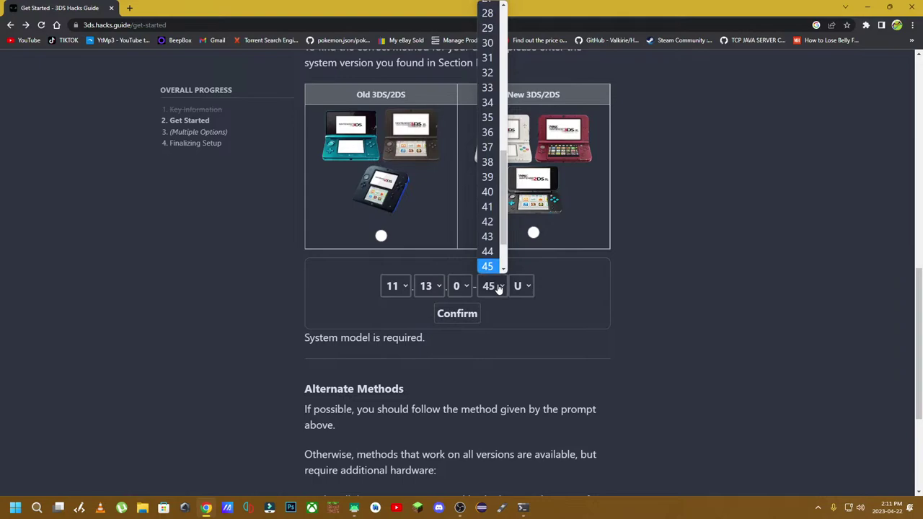
pyautogui.click(487, 192)
pyautogui.scroll(-3, 493, 329)
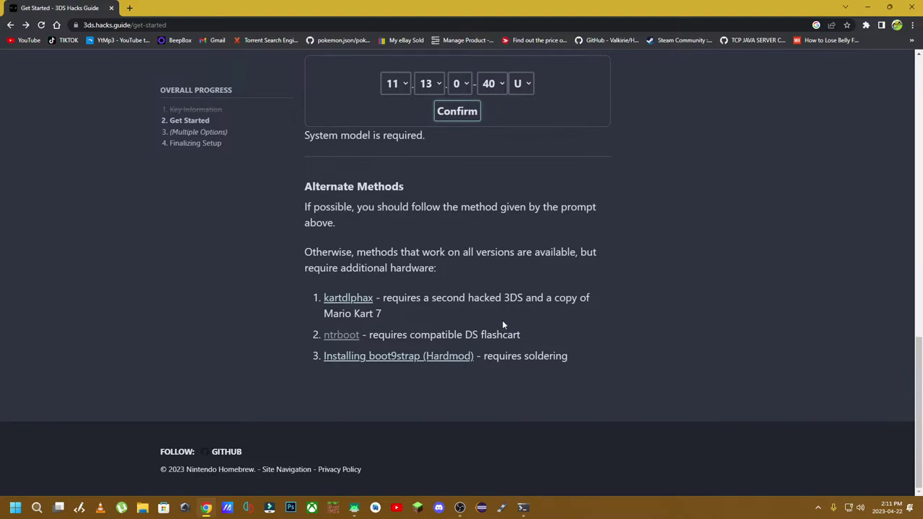
# Set the fourth system version number back to 45 and submit the form again
pyautogui.click(487, 90)
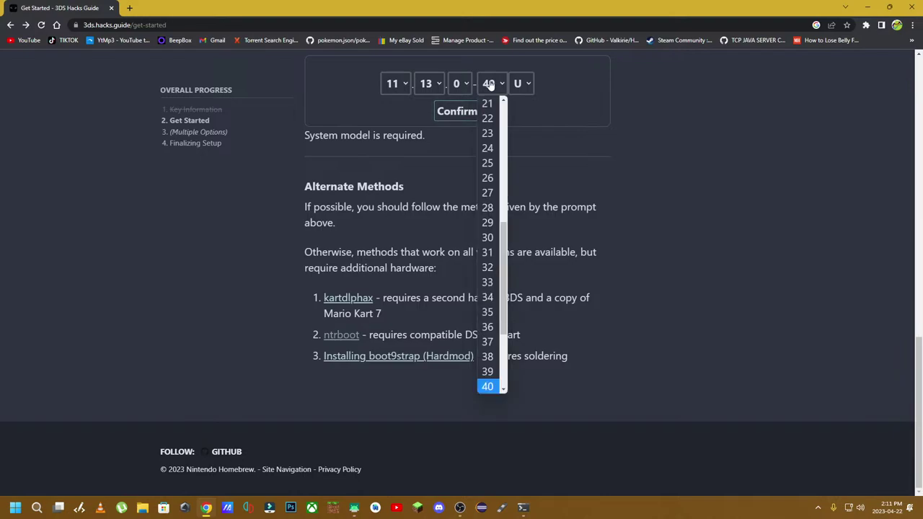
pyautogui.click(455, 309)
pyautogui.click(498, 88)
pyautogui.scroll(-3, 492, 231)
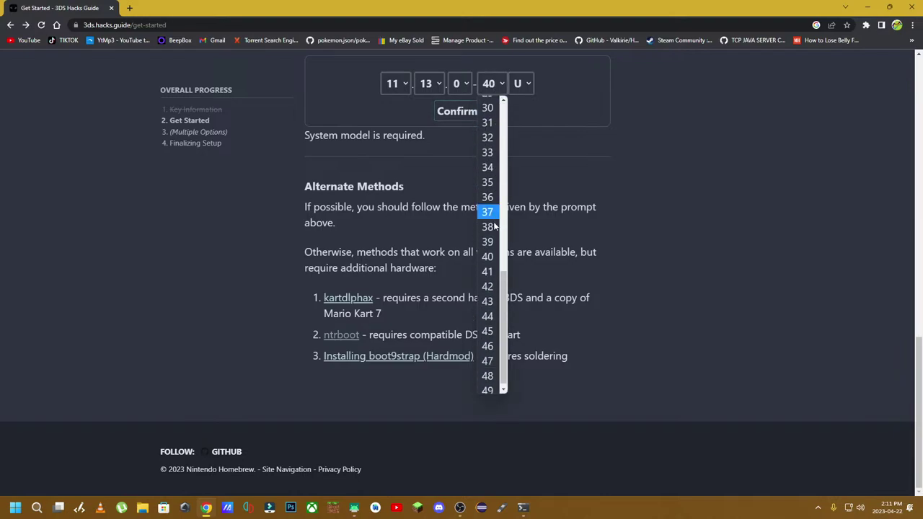
pyautogui.click(493, 329)
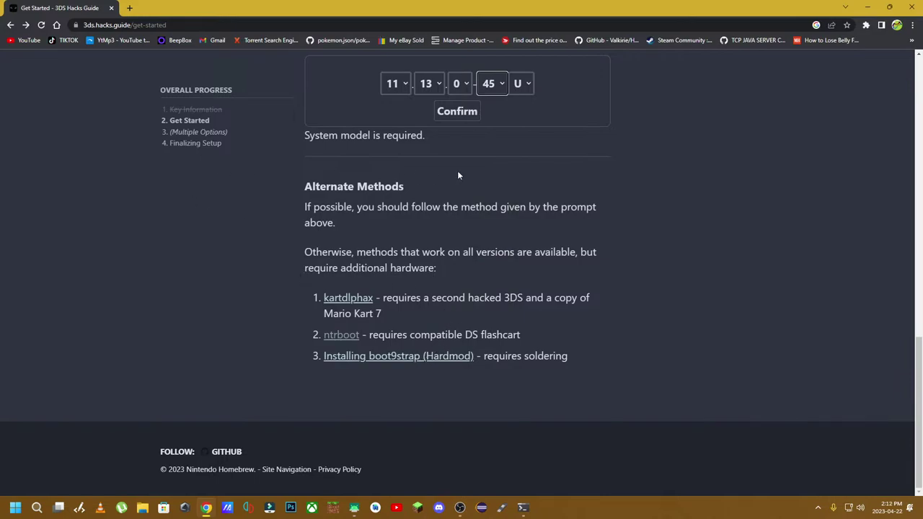
pyautogui.click(471, 111)
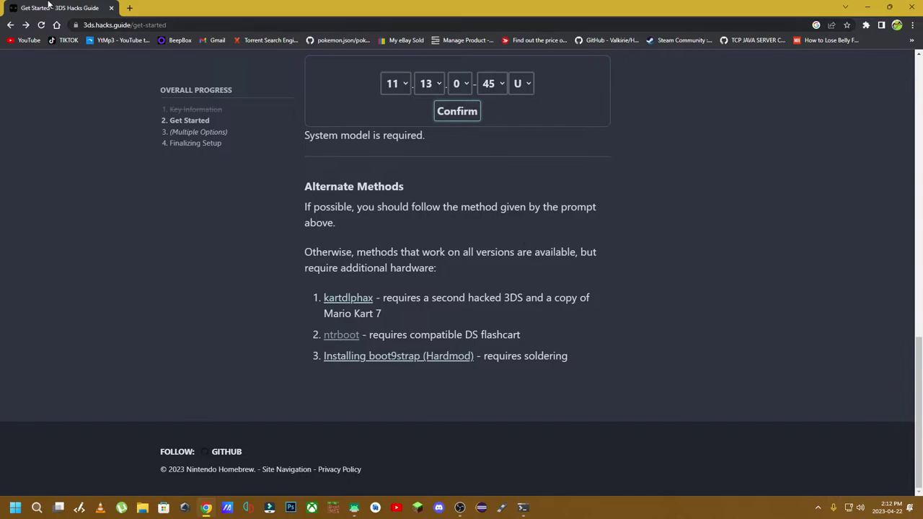
# Reload the Get Started page and set the first two system version numbers to 11 and 13
pyautogui.click(41, 26)
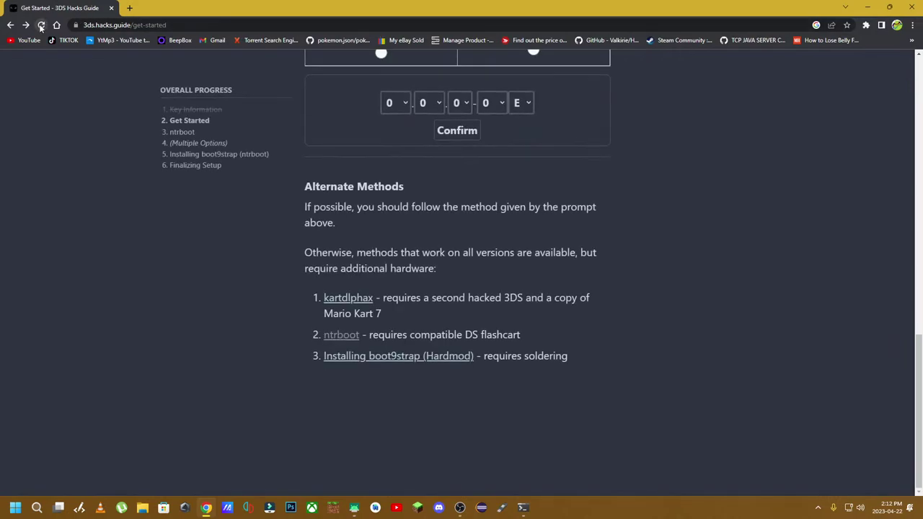
pyautogui.click(390, 109)
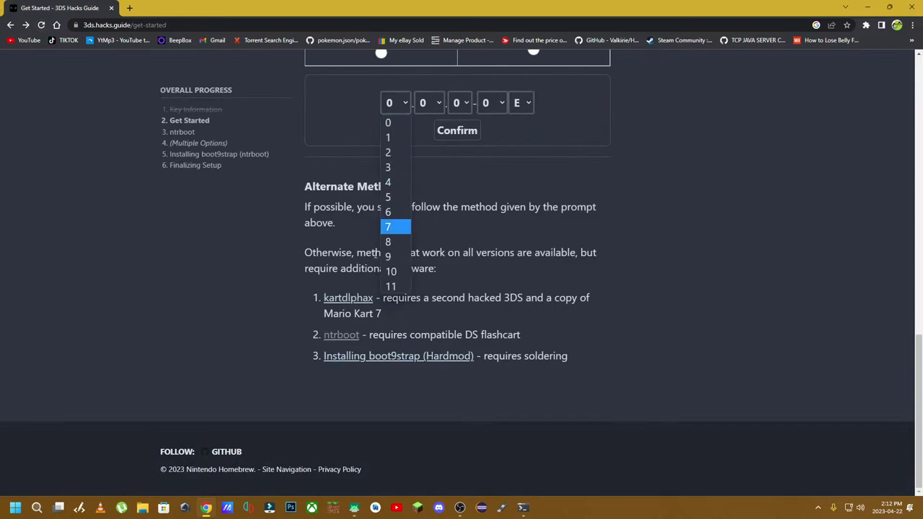
pyautogui.click(391, 287)
pyautogui.click(430, 103)
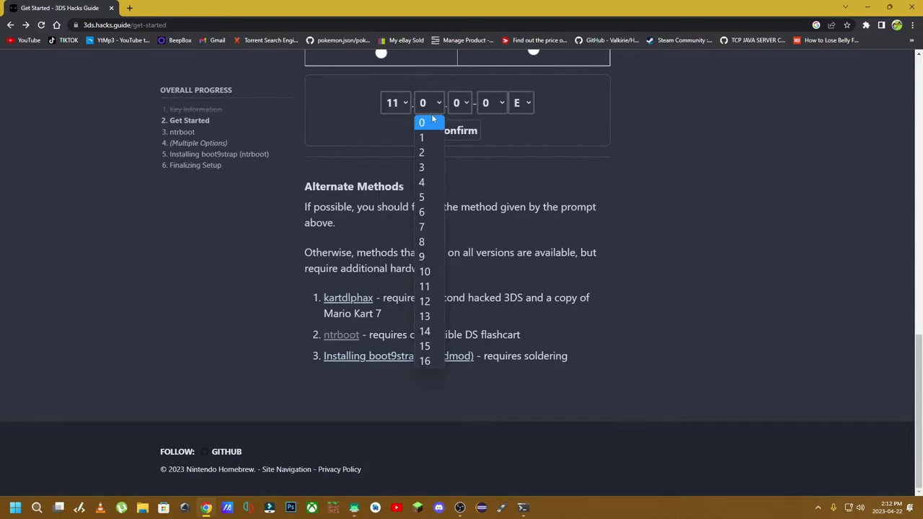
pyautogui.click(441, 315)
# Set the fourth system version number to 45 and the region to U, and submit the form
pyautogui.click(489, 106)
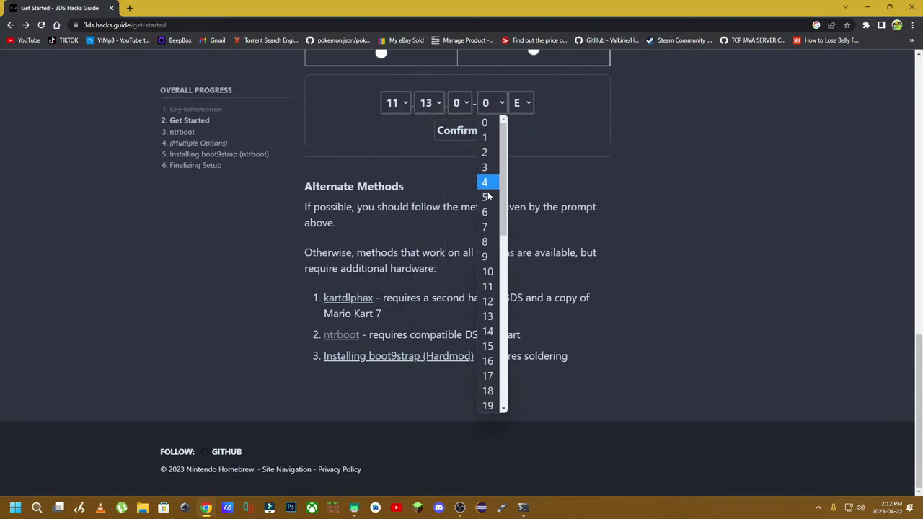
pyautogui.scroll(-6, 488, 317)
pyautogui.click(487, 347)
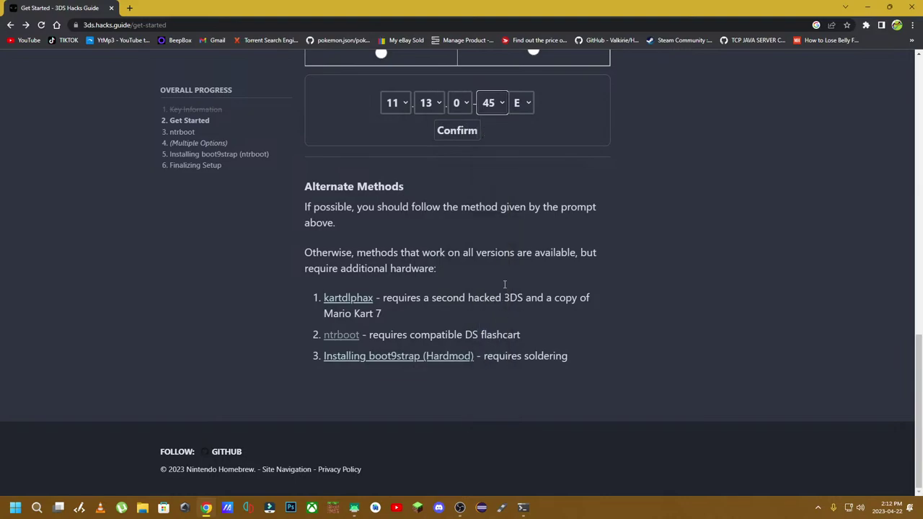
pyautogui.click(521, 102)
pyautogui.click(519, 137)
pyautogui.click(451, 132)
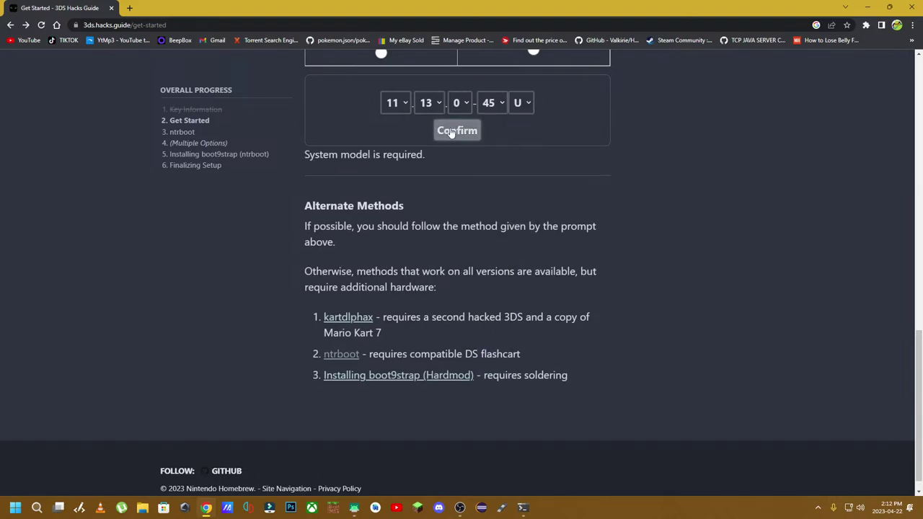
# Review the Get Started page from the introduction through the method selection, and go to the Alternate Methods section
pyautogui.scroll(-1, 443, 244)
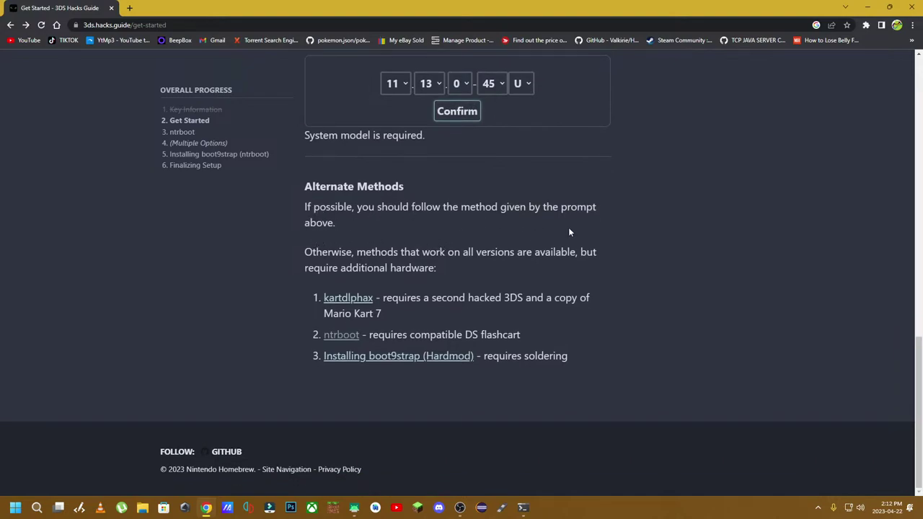
pyautogui.scroll(9, 382, 228)
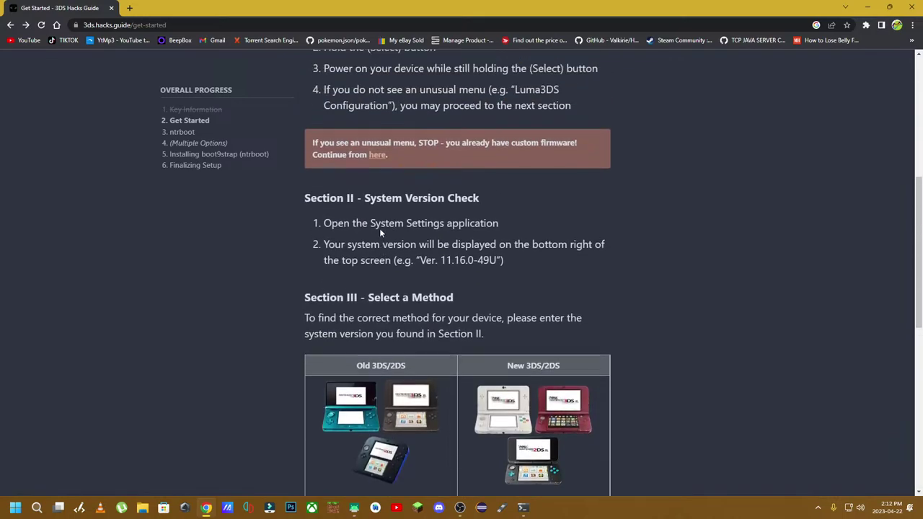
pyautogui.scroll(2, 378, 230)
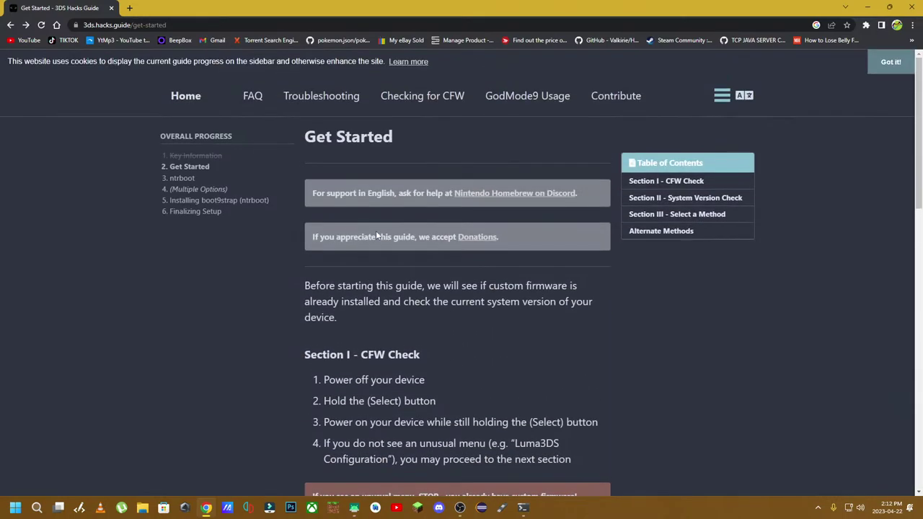
pyautogui.scroll(-3, 376, 231)
pyautogui.scroll(3, 383, 224)
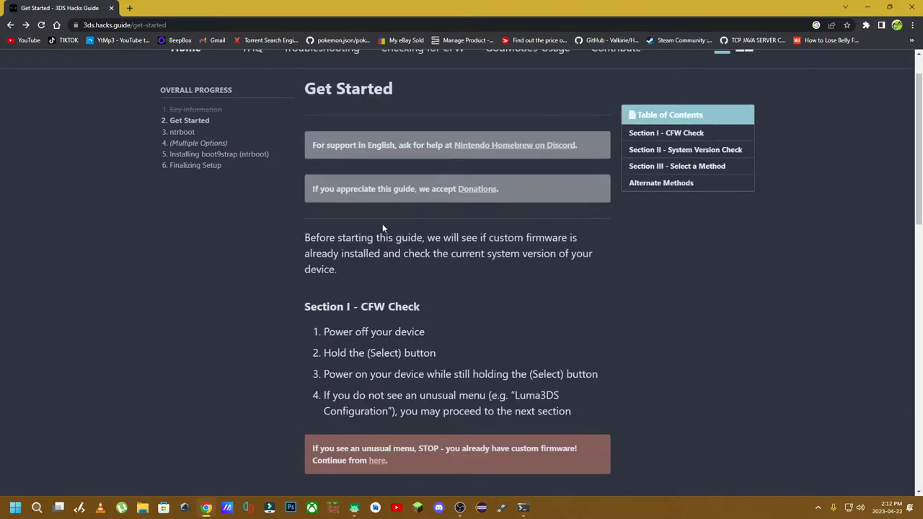
pyautogui.scroll(-1, 383, 224)
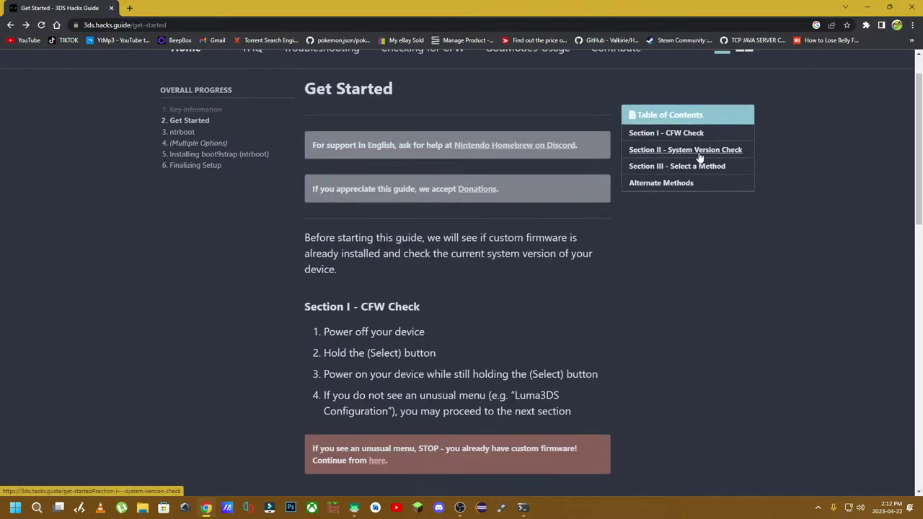
pyautogui.scroll(-4, 571, 230)
pyautogui.scroll(-6, 570, 231)
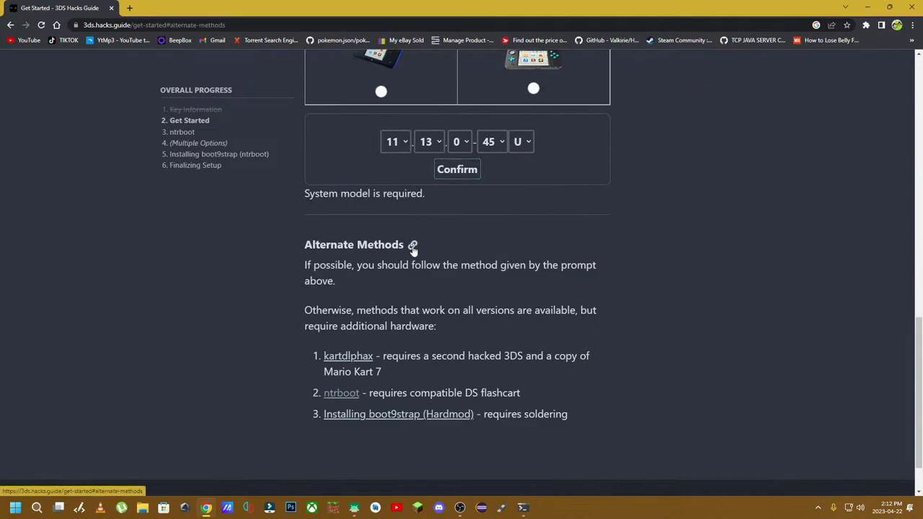
pyautogui.click(414, 246)
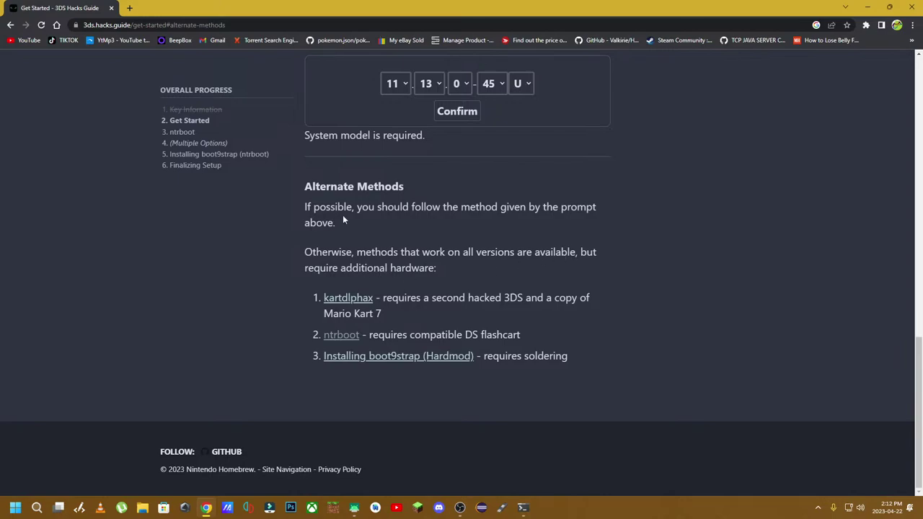
# Select Old 3DS/2DS as the system model in Section III and submit the form
pyautogui.scroll(2, 344, 219)
pyautogui.scroll(1, 413, 280)
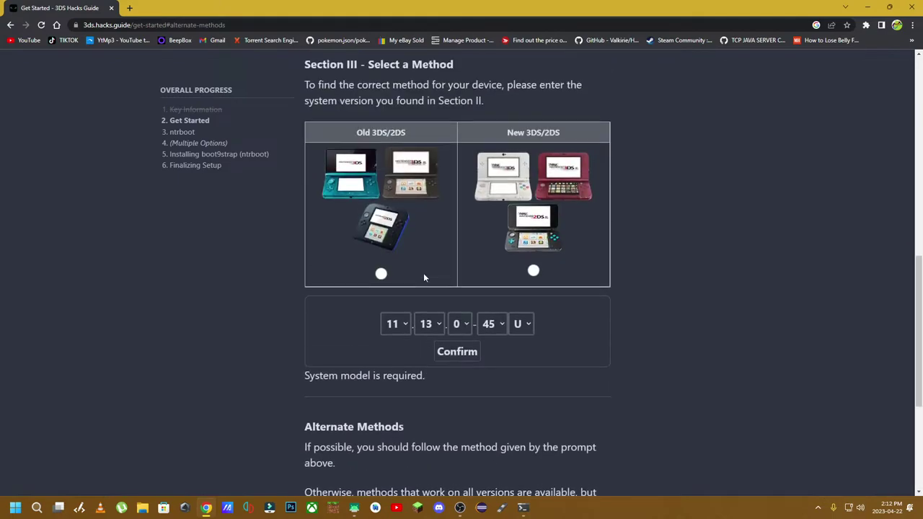
pyautogui.click(381, 274)
pyautogui.click(457, 353)
# Examine the compatibility notes, required downloads and prep work of the Installing boot9strap (SSLoth-Browser) page
pyautogui.scroll(-5, 408, 296)
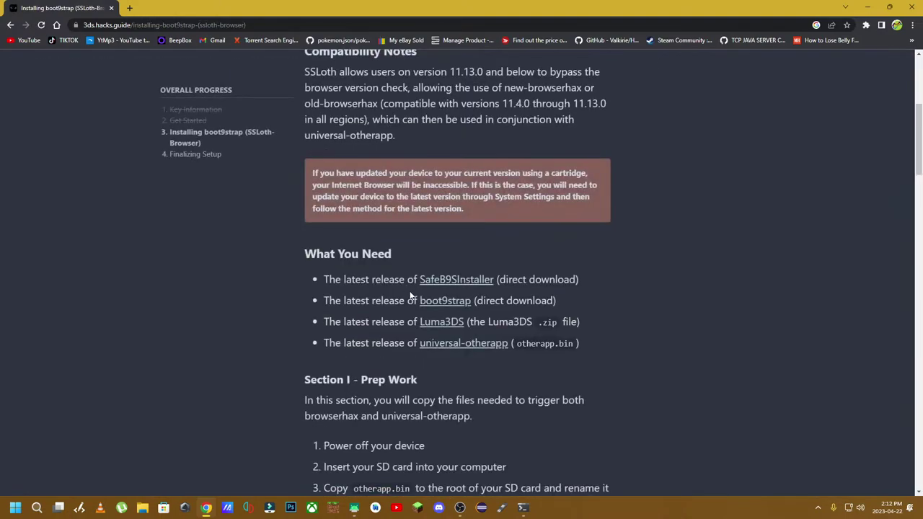
pyautogui.scroll(4, 413, 281)
pyautogui.scroll(2, 416, 270)
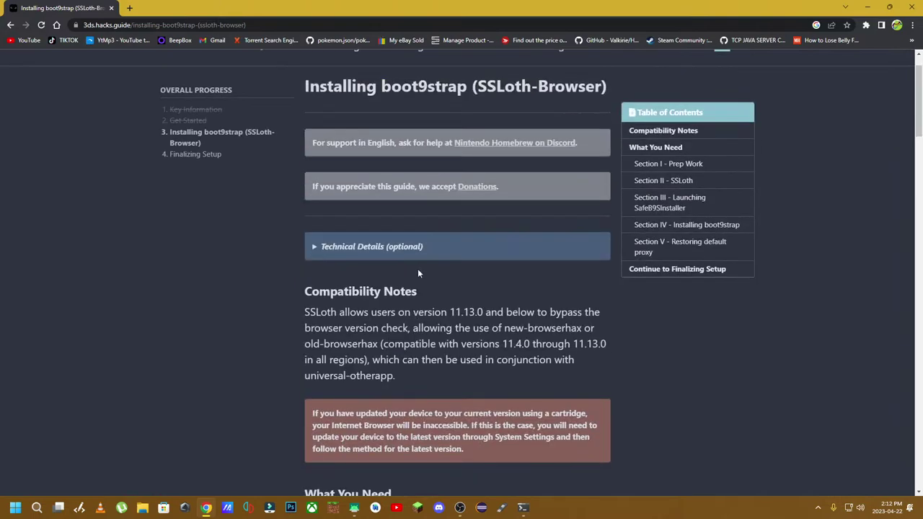
pyautogui.scroll(-3, 422, 269)
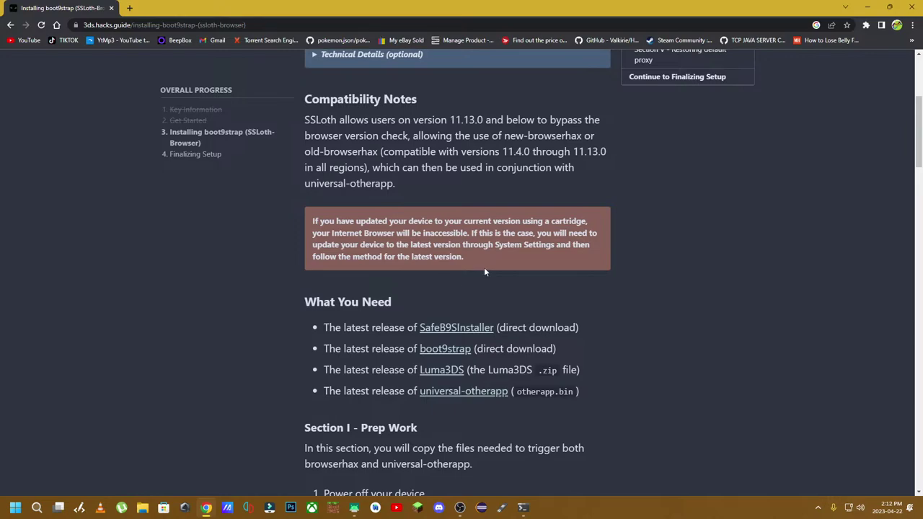
pyautogui.scroll(-3, 484, 267)
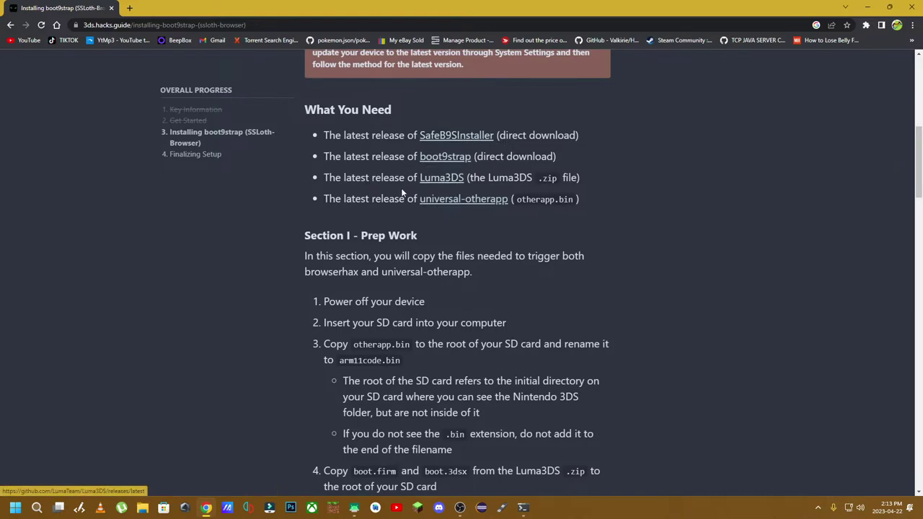
pyautogui.scroll(10, 393, 219)
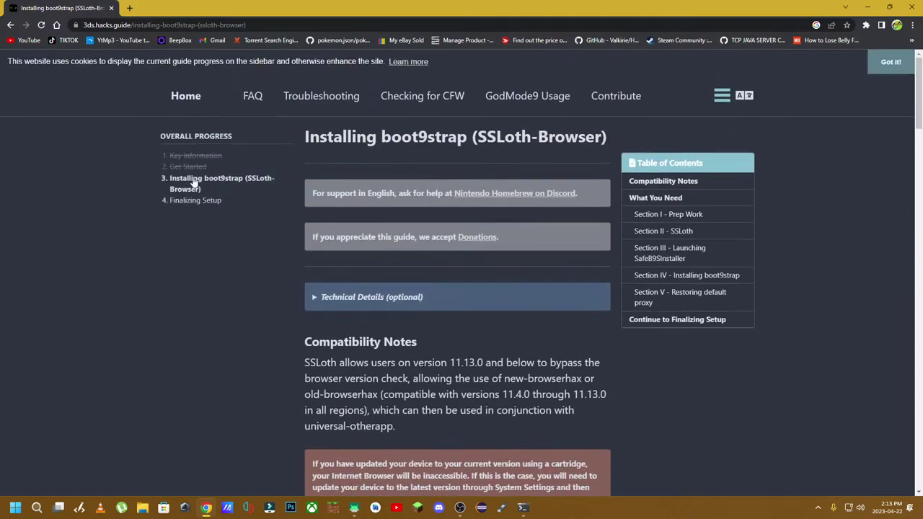
# Return to Get Started, select Old 3DS/2DS as the system model and set the first version number to 11
pyautogui.click(200, 168)
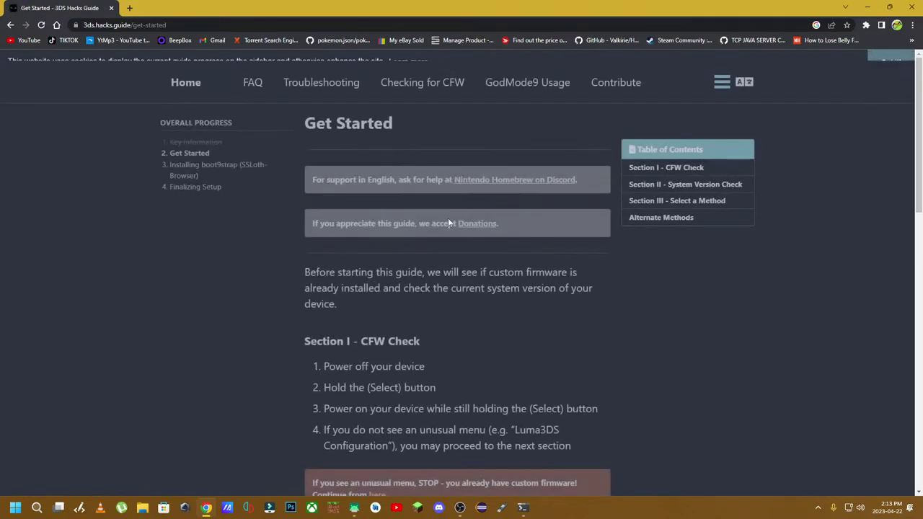
pyautogui.scroll(-7, 448, 218)
pyautogui.scroll(2, 402, 147)
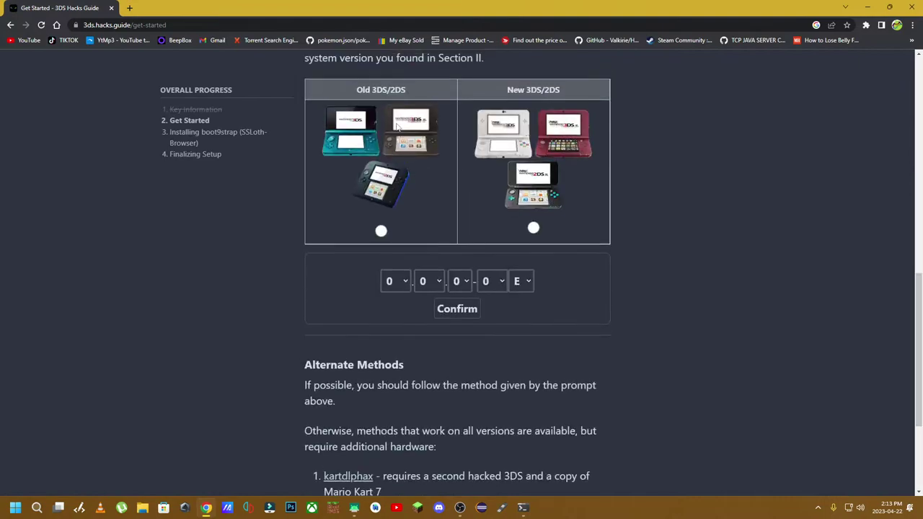
pyautogui.click(382, 232)
pyautogui.click(394, 282)
pyautogui.click(396, 464)
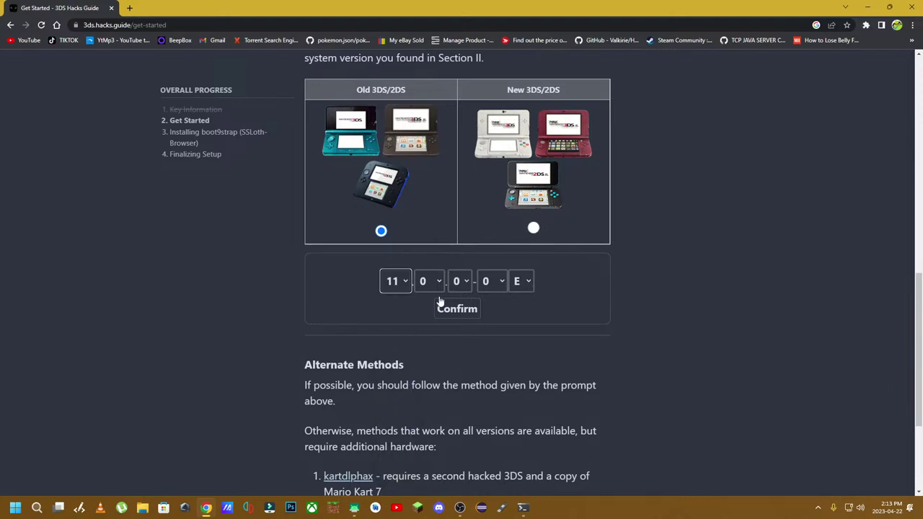
# Complete the Old 3DS/2DS system version as 11.13.0-45U and submit it to get the matching method
pyautogui.click(435, 287)
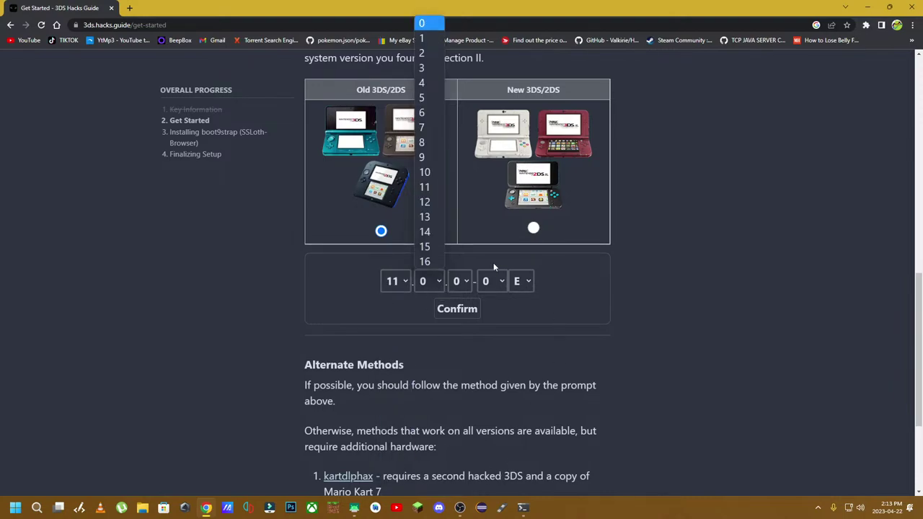
pyautogui.click(425, 187)
pyautogui.click(430, 283)
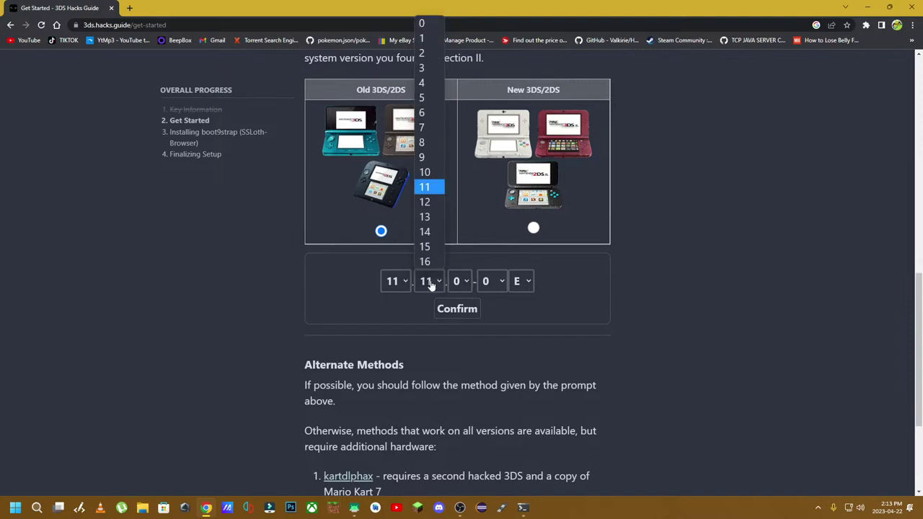
pyautogui.click(429, 217)
pyautogui.click(495, 283)
pyautogui.scroll(-6, 494, 253)
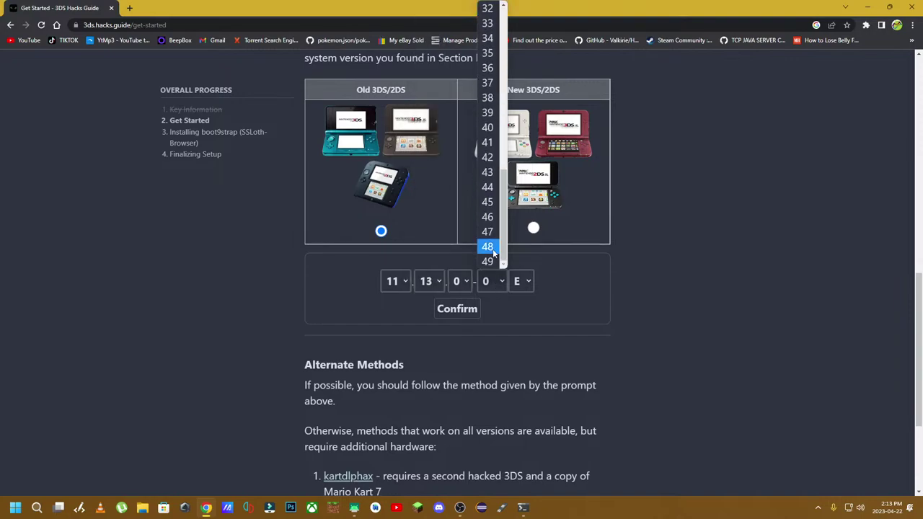
pyautogui.click(487, 216)
pyautogui.click(495, 281)
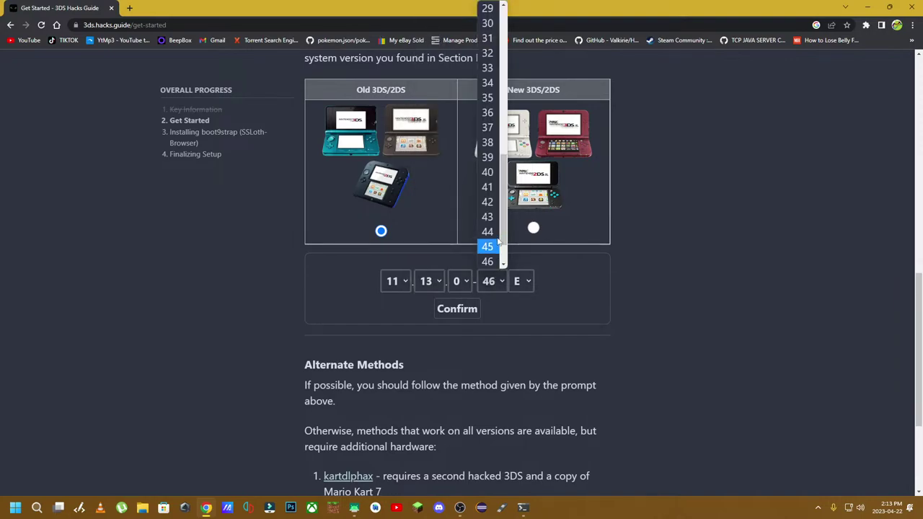
pyautogui.click(493, 247)
pyautogui.click(521, 282)
pyautogui.click(521, 325)
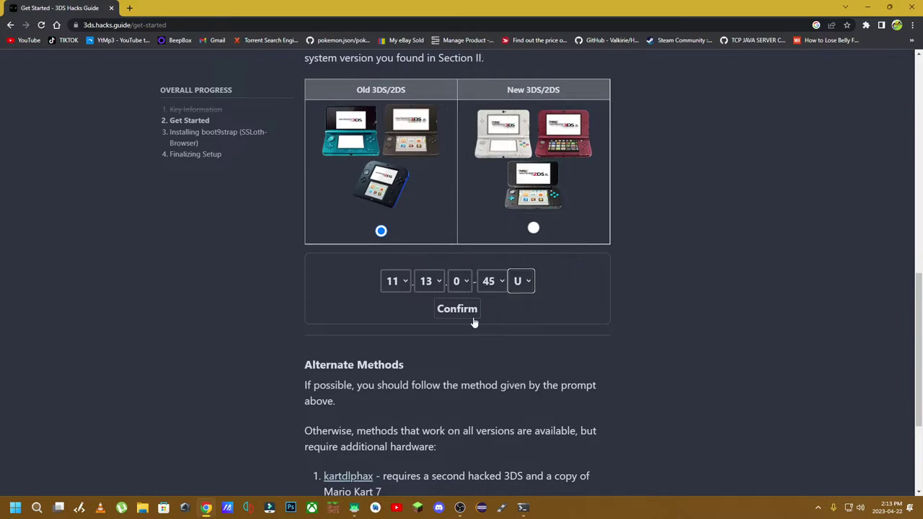
pyautogui.click(461, 311)
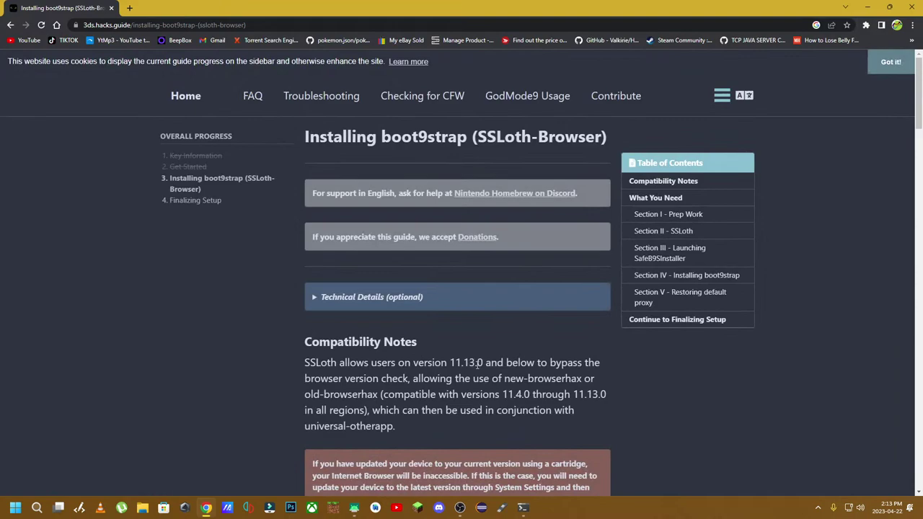
# Download the latest SafeB9SInstaller and boot9strap releases from the What You Need list
pyautogui.scroll(-2, 509, 352)
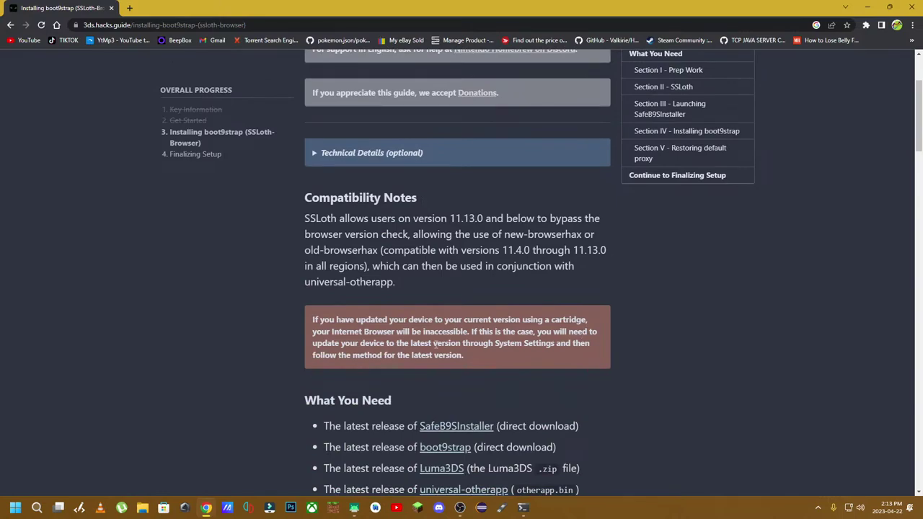
pyautogui.scroll(-2, 449, 272)
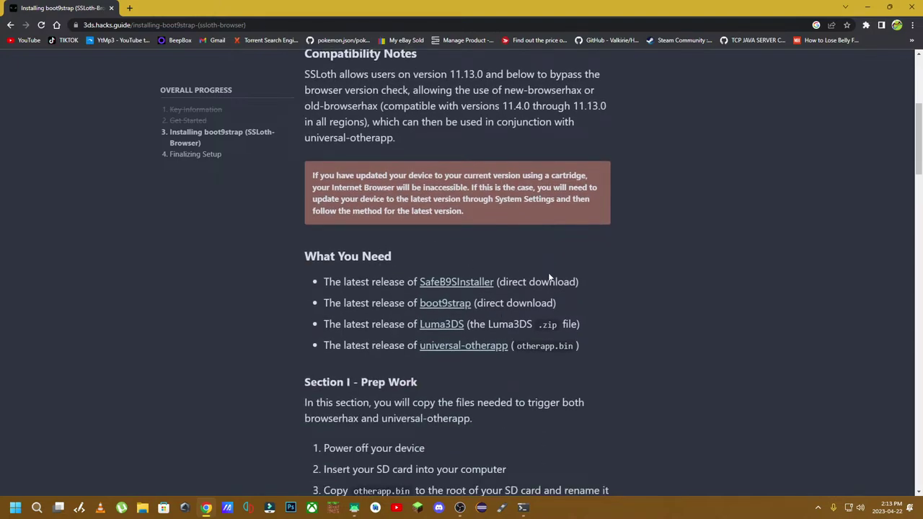
pyautogui.scroll(-1, 510, 248)
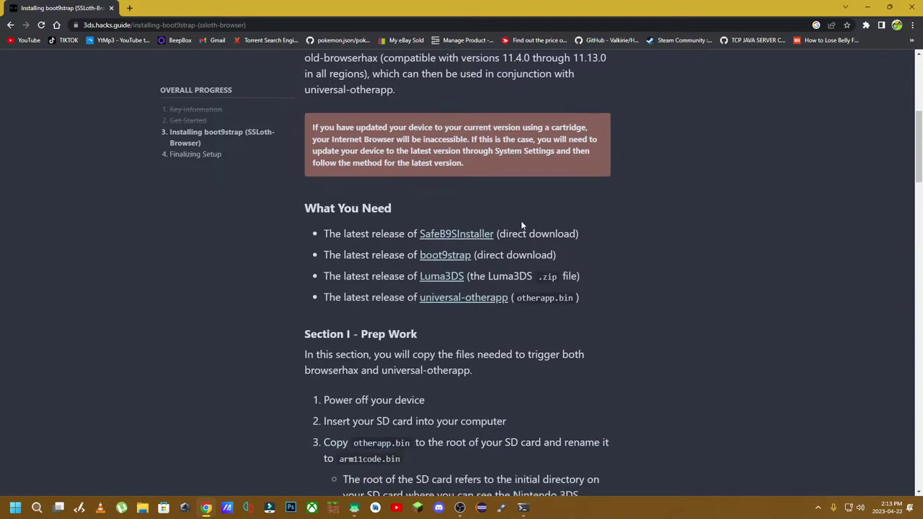
pyautogui.scroll(-3, 559, 241)
pyautogui.scroll(4, 557, 228)
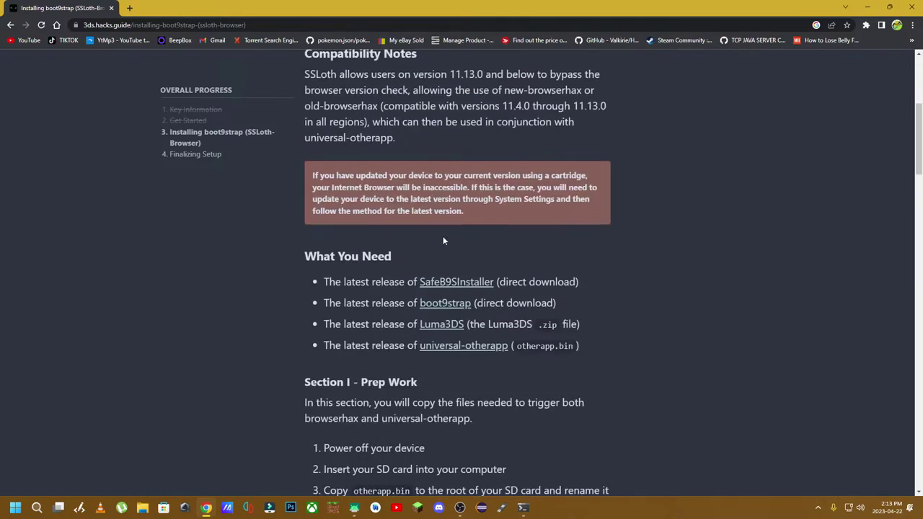
pyautogui.rightClick(462, 287)
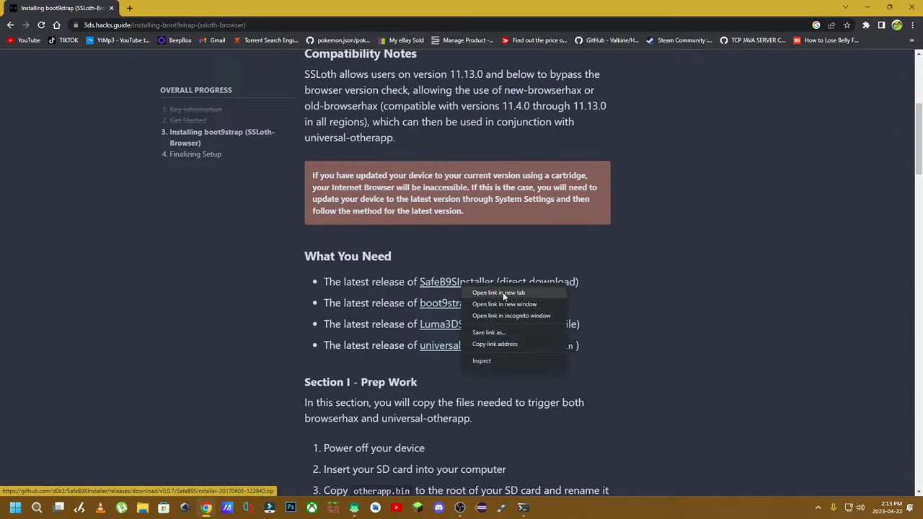
pyautogui.click(502, 293)
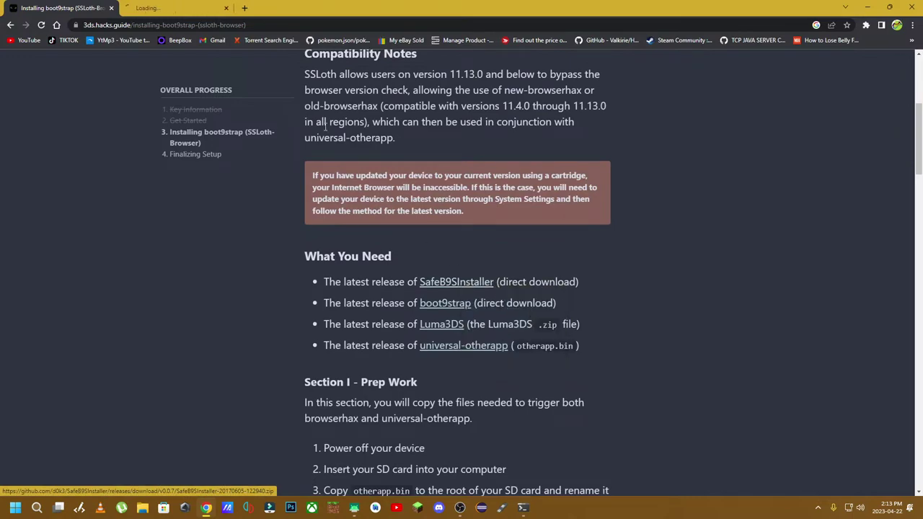
pyautogui.rightClick(447, 303)
pyautogui.click(462, 310)
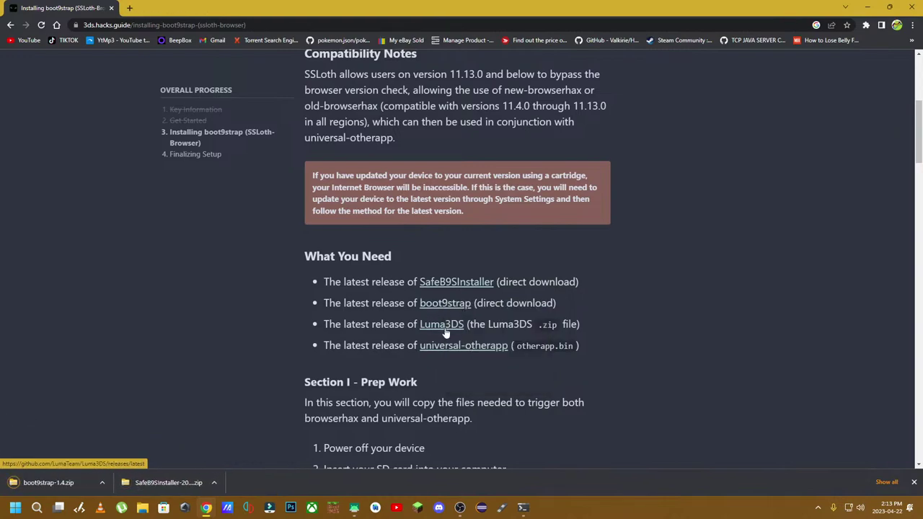
# Open the latest Luma3DS release in a new tab and download Luma3DSv12.0.1.zip from its assets
pyautogui.rightClick(452, 332)
pyautogui.click(459, 337)
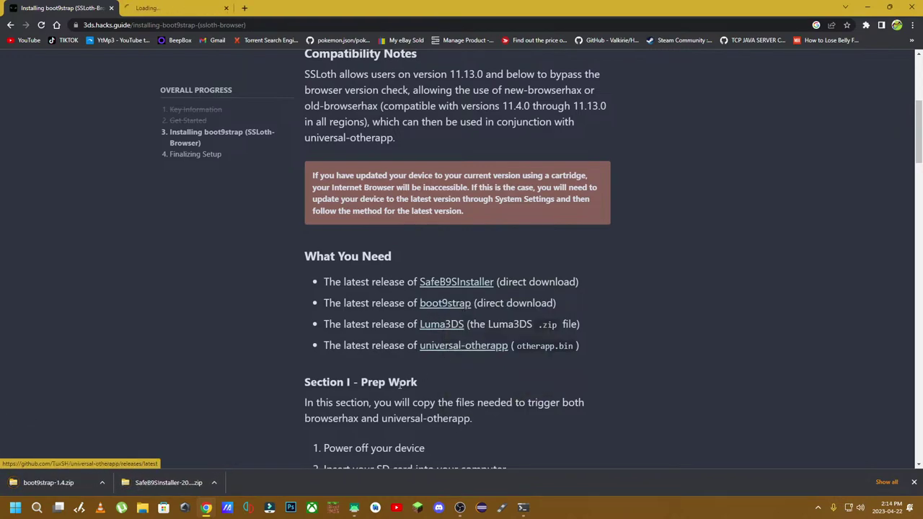
pyautogui.click(173, 8)
pyautogui.scroll(-1, 340, 281)
pyautogui.click(244, 327)
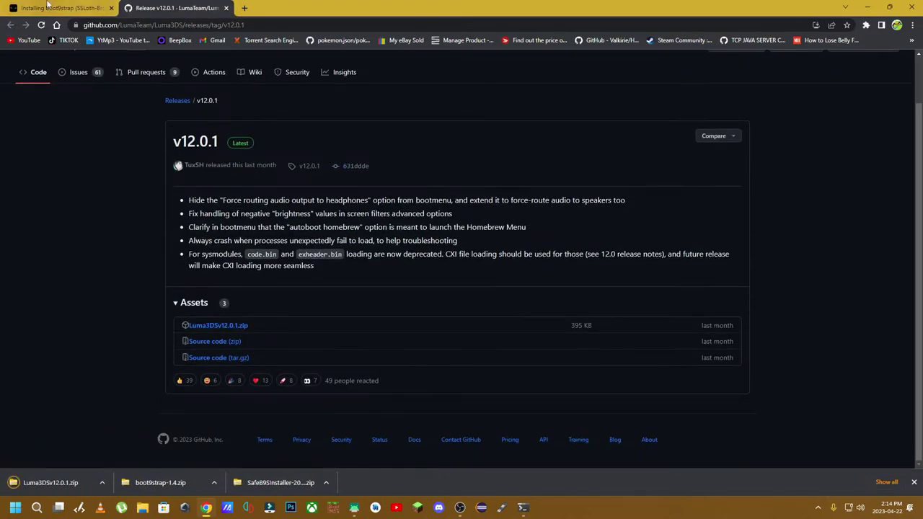
# Open the latest universal-otherapp release from the guide in a new tab and download otherapp.bin
pyautogui.click(57, 8)
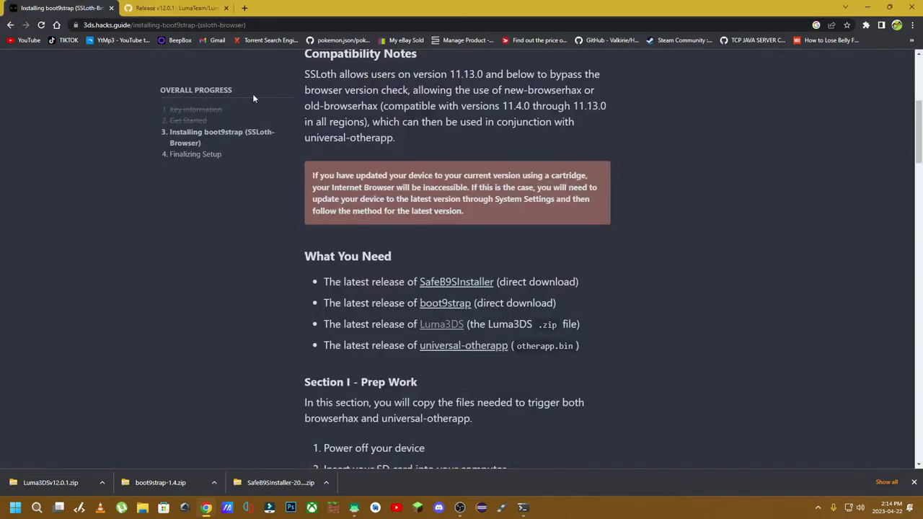
pyautogui.rightClick(460, 352)
pyautogui.click(476, 357)
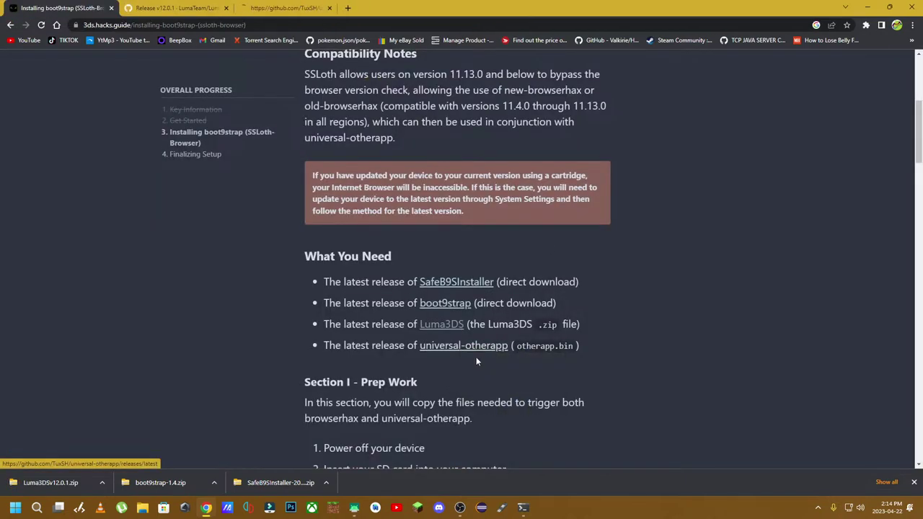
pyautogui.click(281, 7)
pyautogui.click(191, 7)
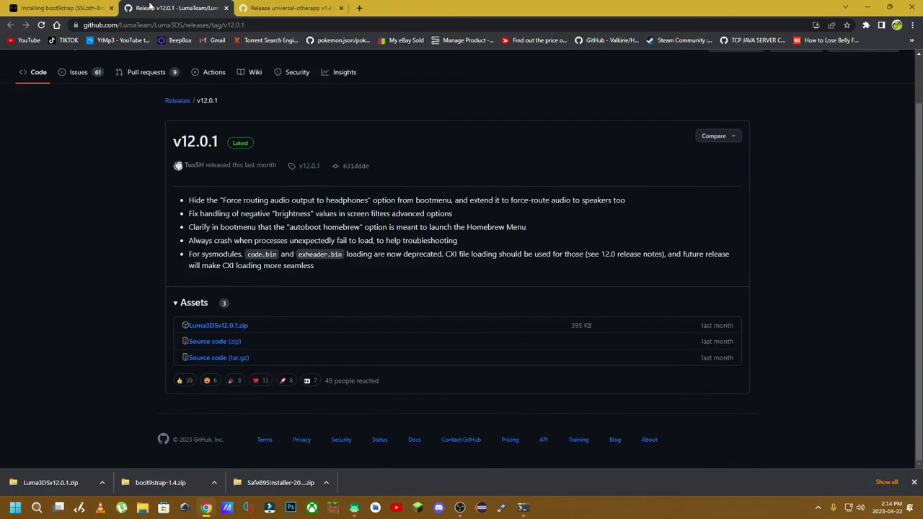
pyautogui.click(259, 6)
pyautogui.click(207, 327)
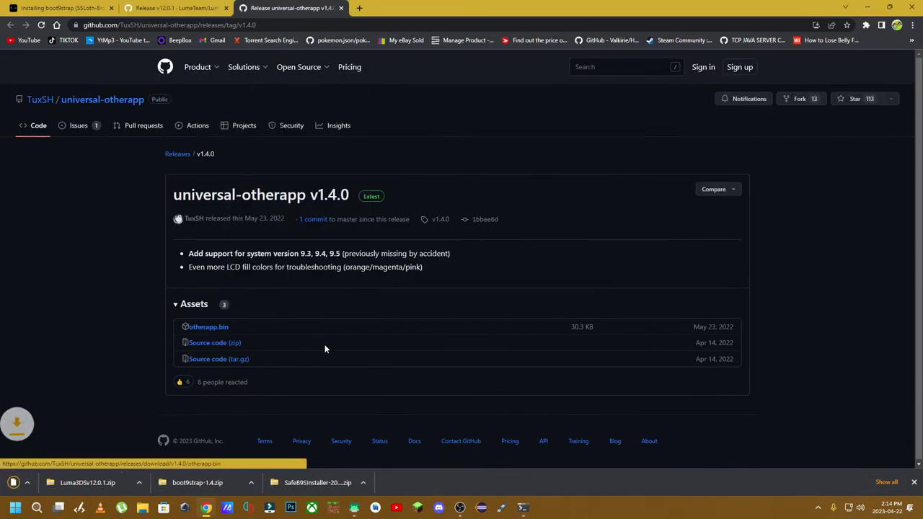
# Return to the guide's Section I - Prep Work instructions and bring up the SM-S908W phone camera window
pyautogui.click(87, 7)
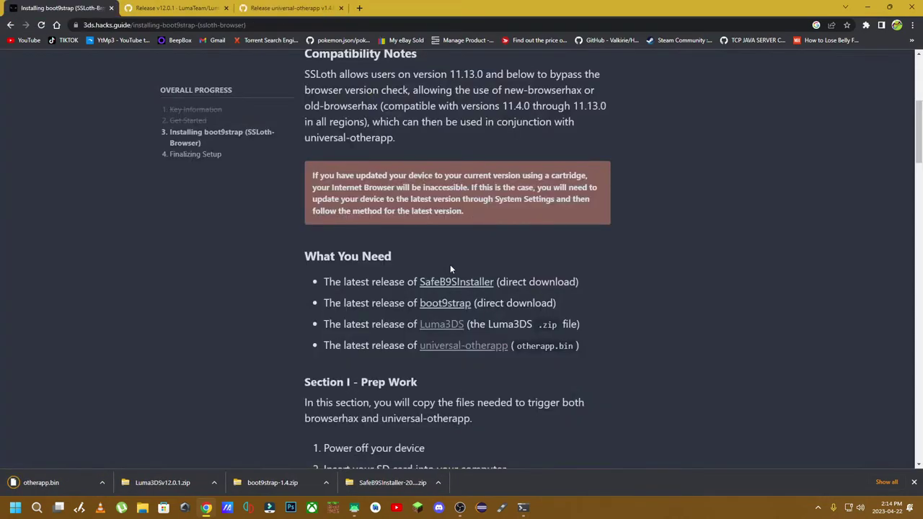
pyautogui.scroll(-1, 452, 263)
pyautogui.scroll(-2, 451, 263)
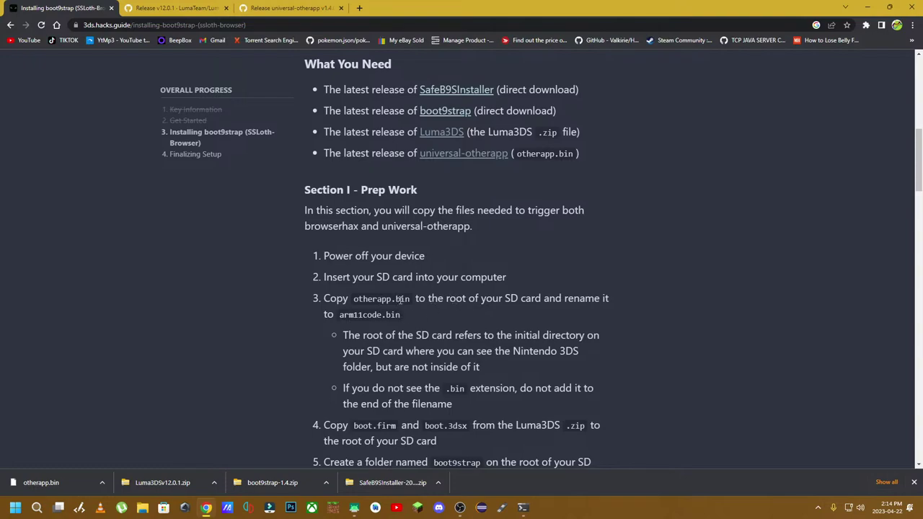
pyautogui.click(361, 509)
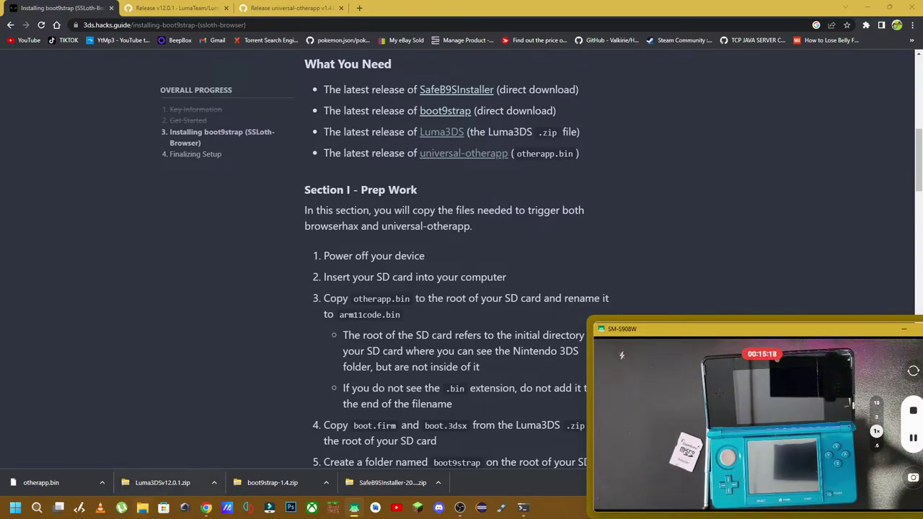
# Open the 3DS GAMES (J:) drive in File Explorer and copy otherapp.bin from the Downloads folder to its root
pyautogui.click(142, 508)
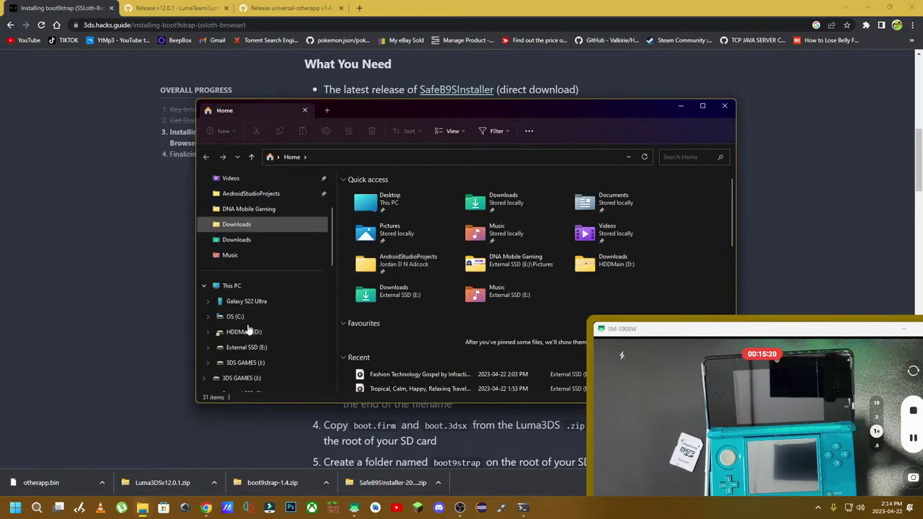
pyautogui.scroll(-1, 247, 330)
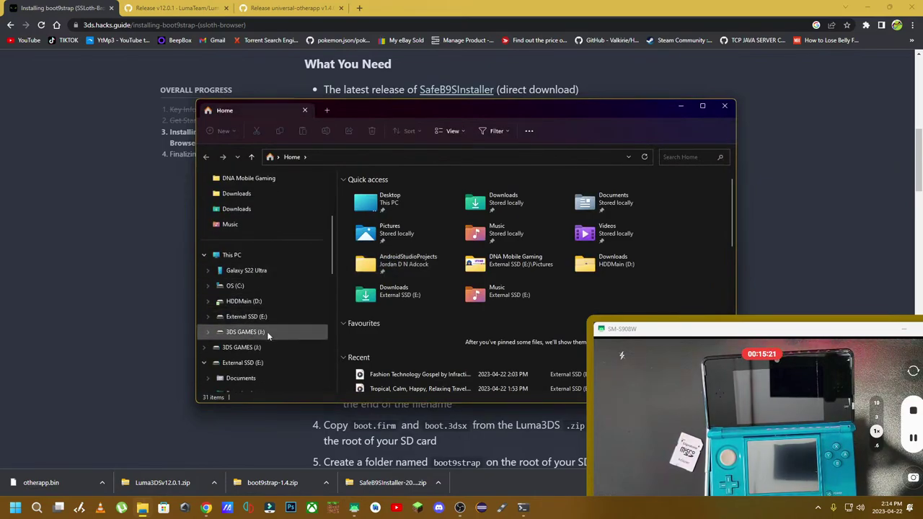
pyautogui.click(268, 335)
pyautogui.hotkey('alt', 'F4')
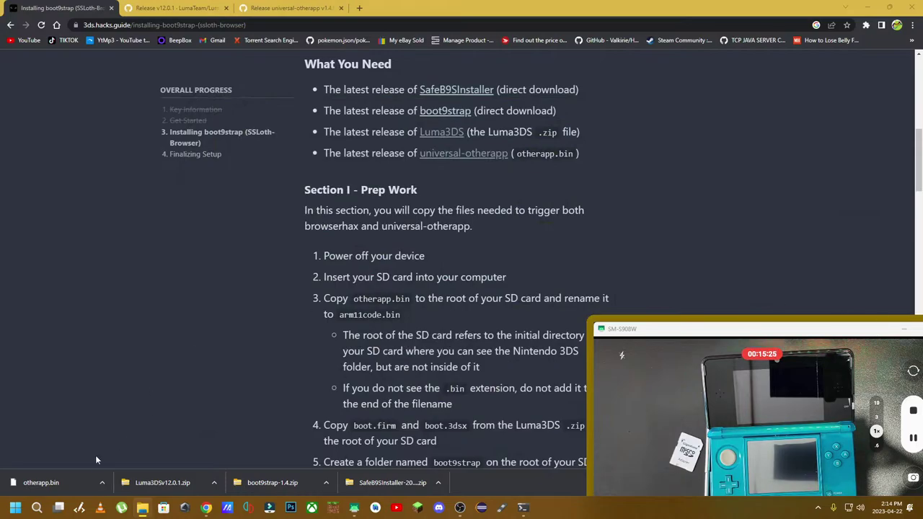
pyautogui.click(101, 483)
pyautogui.click(137, 446)
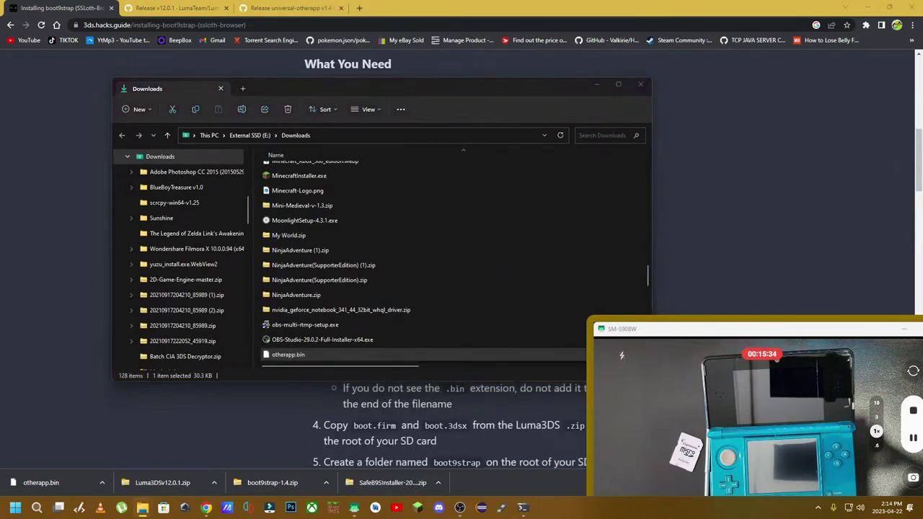
# Arrange the Downloads and 3DS GAMES (J:) folder windows side by side
pyautogui.moveTo(436, 76); pyautogui.dragTo(536, 72)
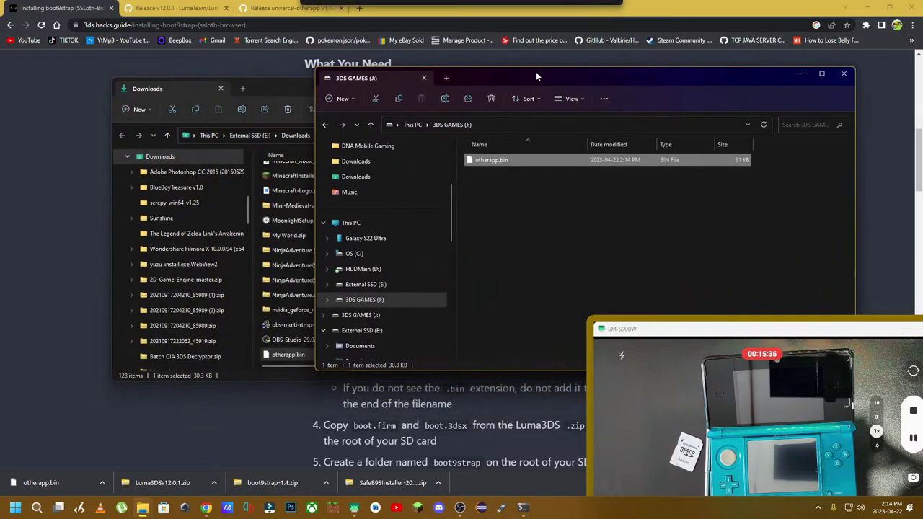
pyautogui.moveTo(284, 83); pyautogui.dragTo(2, 108)
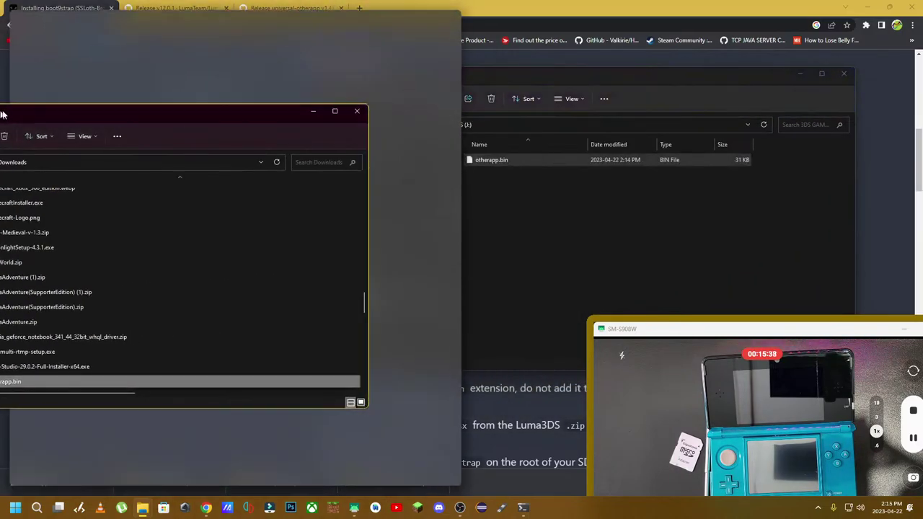
pyautogui.click(580, 58)
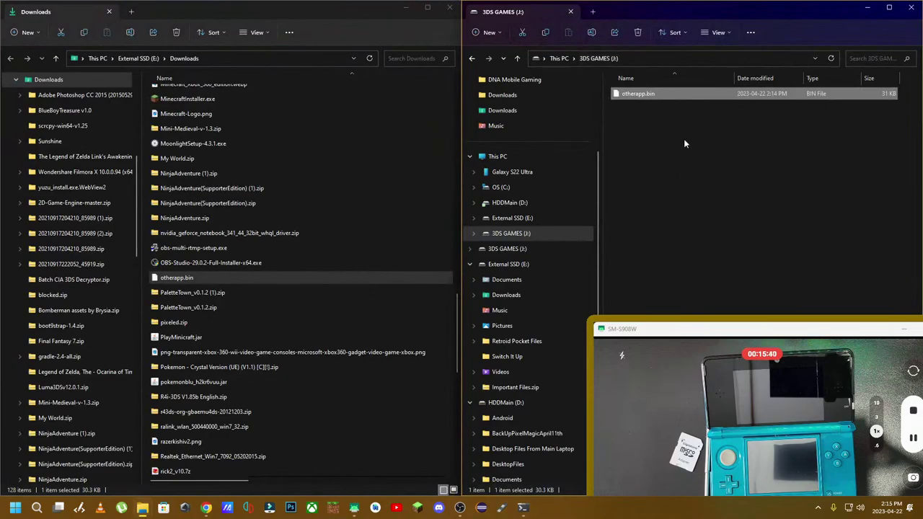
# Return to the guide in the browser and copy the file name arm11code without its extension from Section I
pyautogui.click(889, 7)
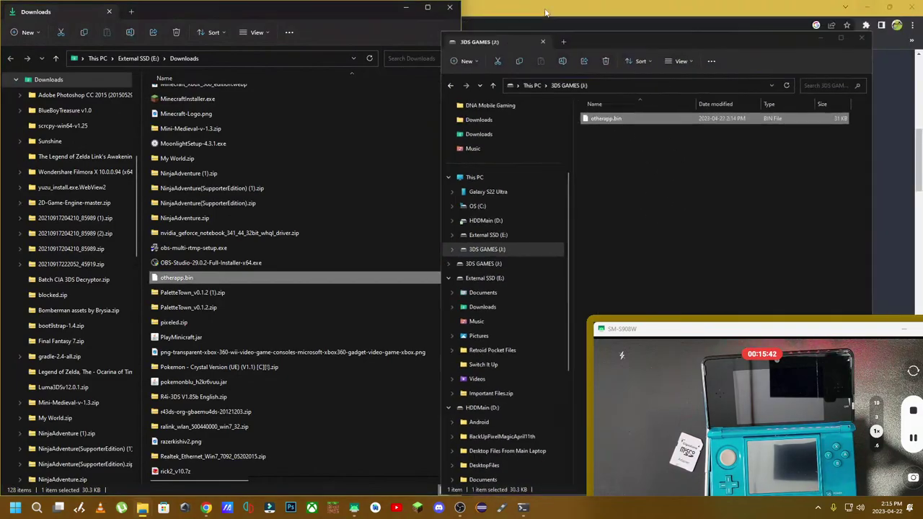
pyautogui.click(545, 13)
pyautogui.click(406, 7)
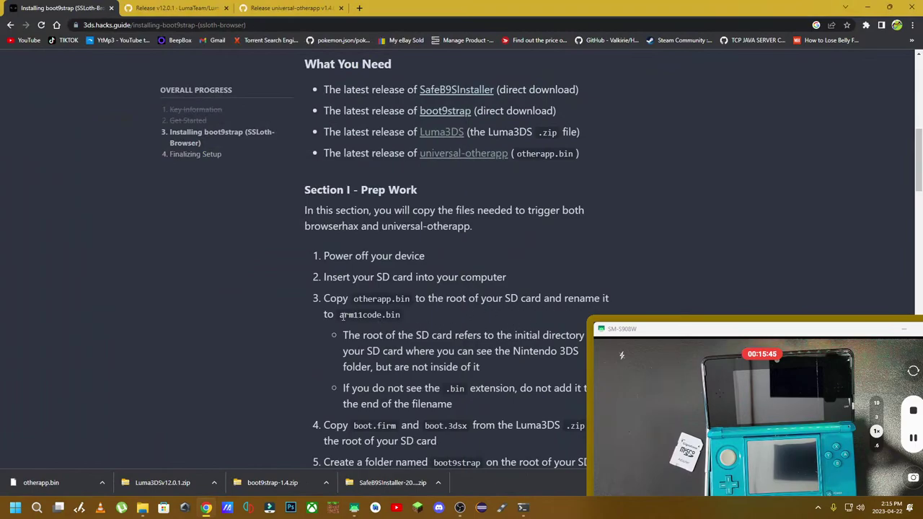
pyautogui.moveTo(340, 315); pyautogui.dragTo(382, 315)
pyautogui.rightClick(368, 318)
pyautogui.click(382, 326)
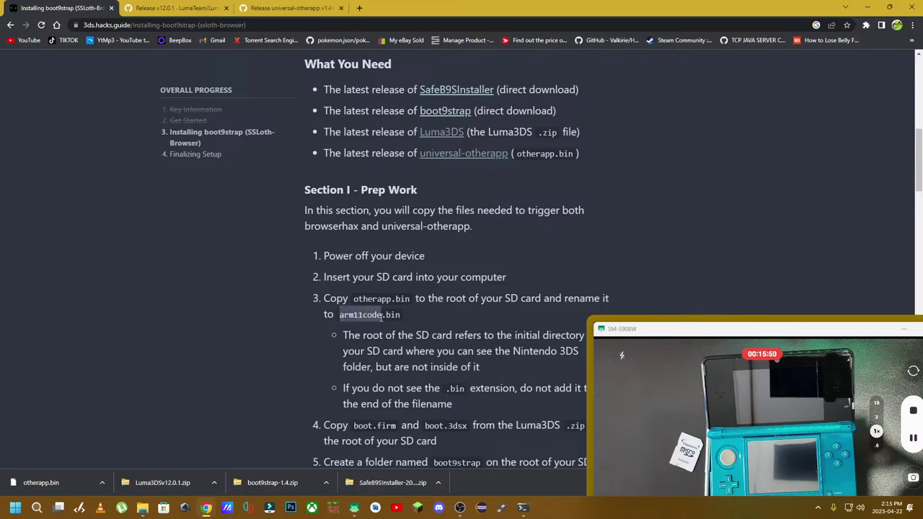
pyautogui.rightClick(376, 317)
pyautogui.click(393, 325)
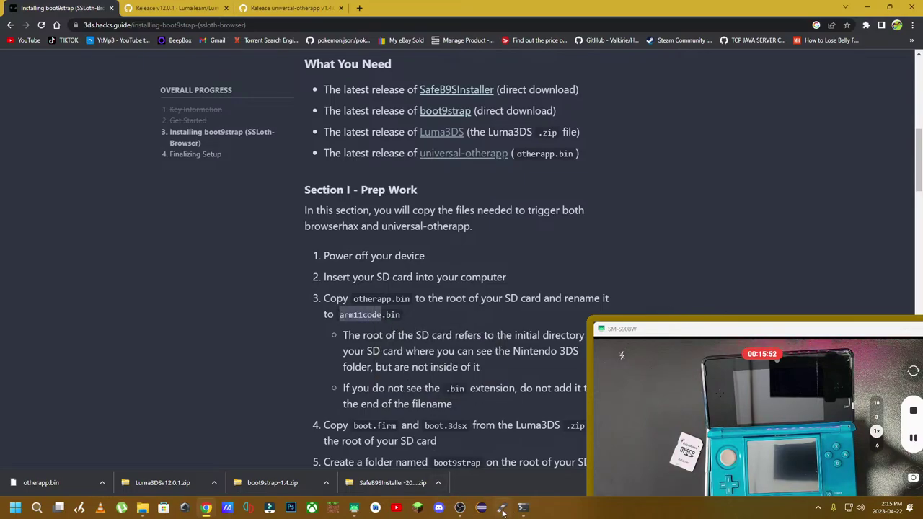
# Rename otherapp.bin in the root of the 3DS GAMES (J:) drive to arm11code.bin and return to the guide
pyautogui.click(142, 507)
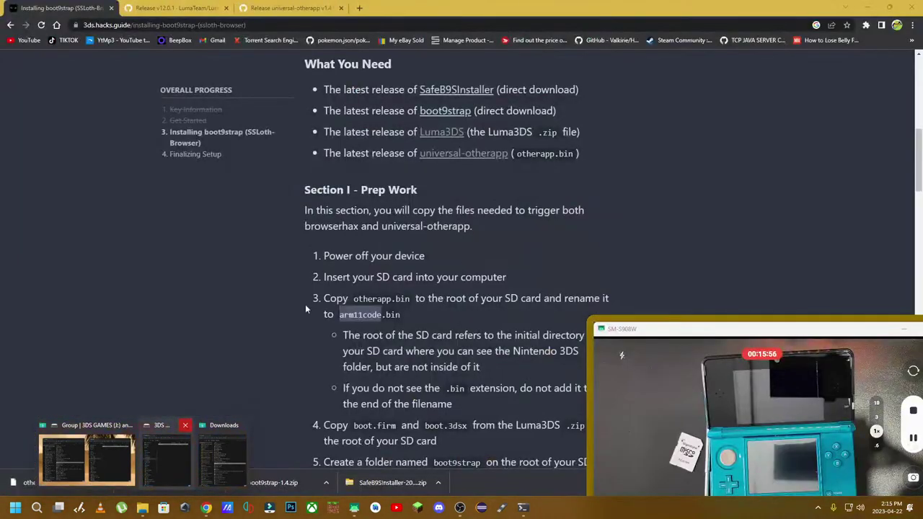
pyautogui.click(165, 455)
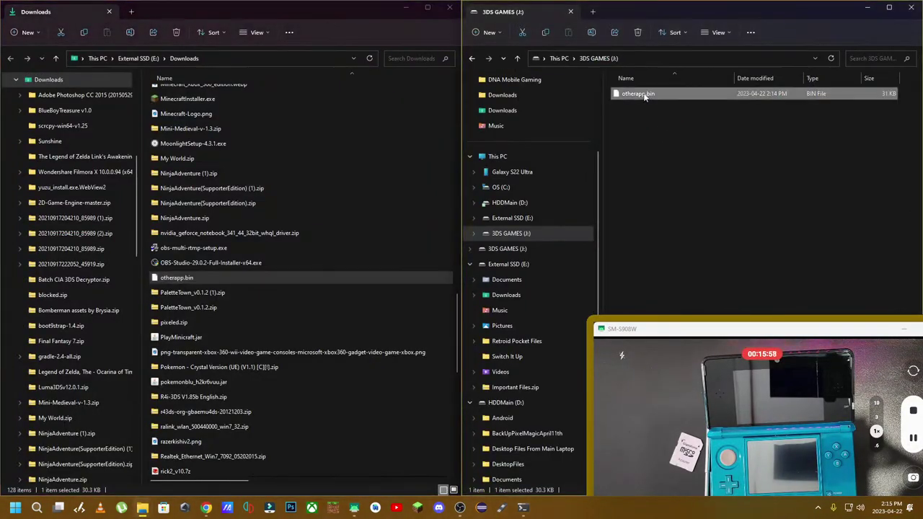
pyautogui.rightClick(639, 94)
pyautogui.click(695, 105)
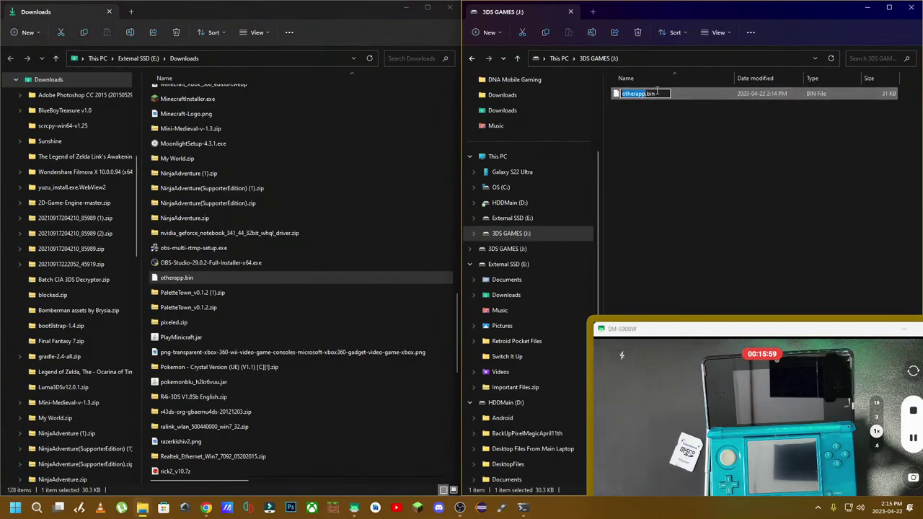
pyautogui.write('arm11code')
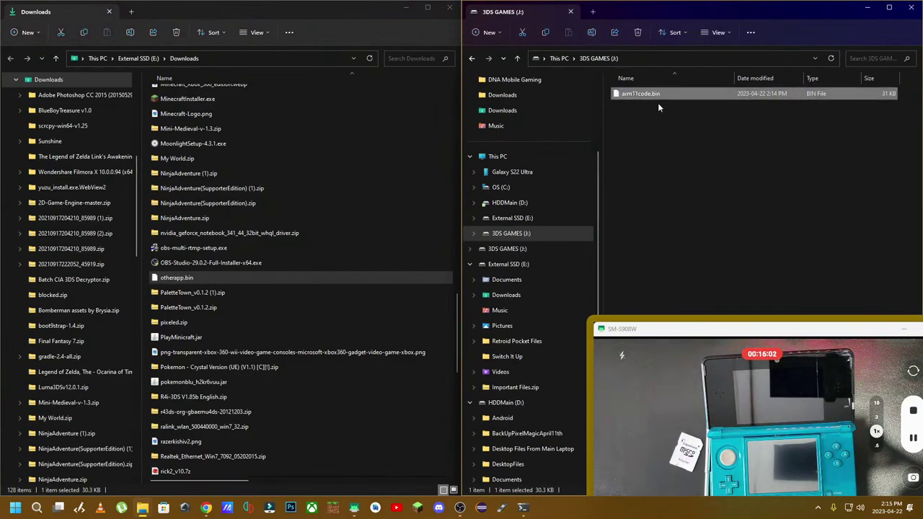
pyautogui.press('Return')
pyautogui.click(868, 7)
pyautogui.click(405, 9)
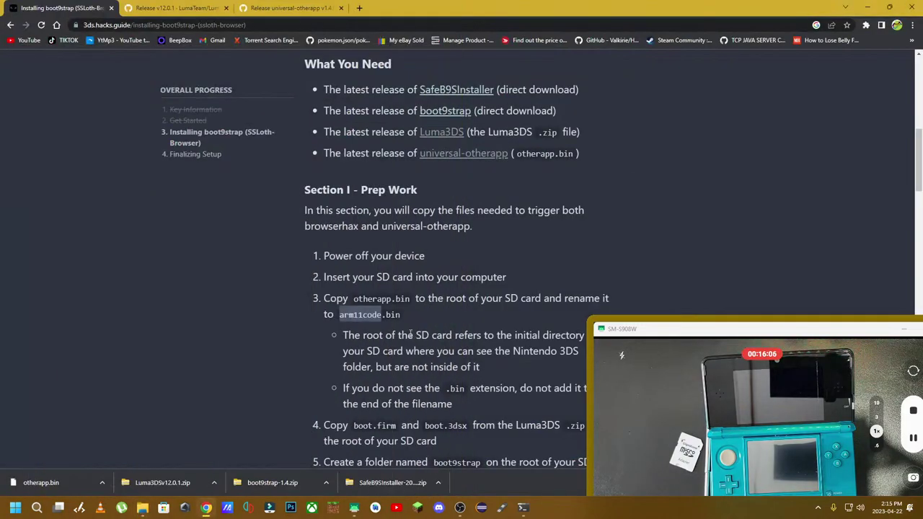
# Open the downloaded Luma3DSv12.0.1.zip, place it side by side with the 3DS GAMES (J:) window, and return to the guide
pyautogui.scroll(-2, 400, 325)
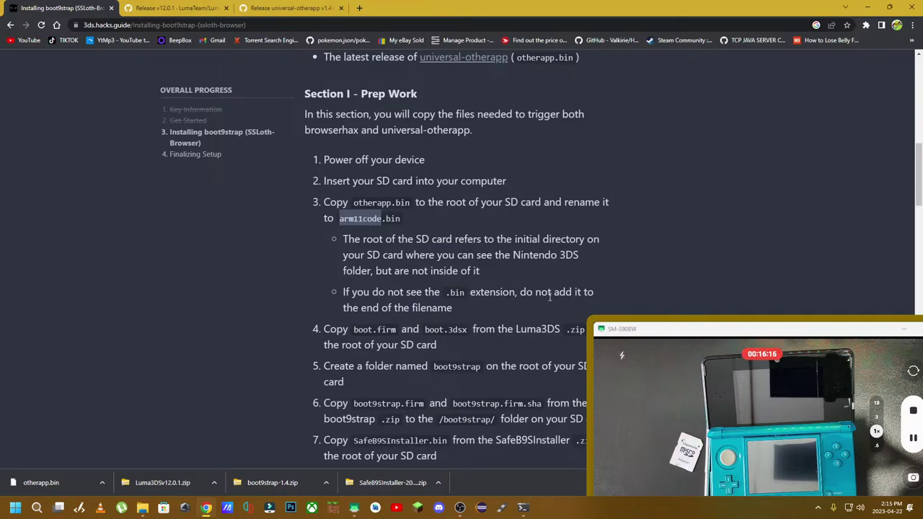
pyautogui.scroll(-1, 410, 318)
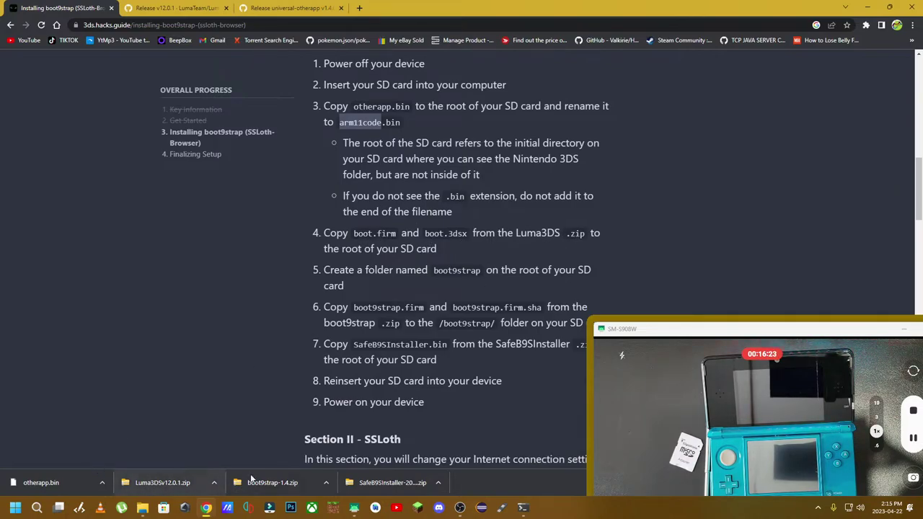
pyautogui.click(182, 477)
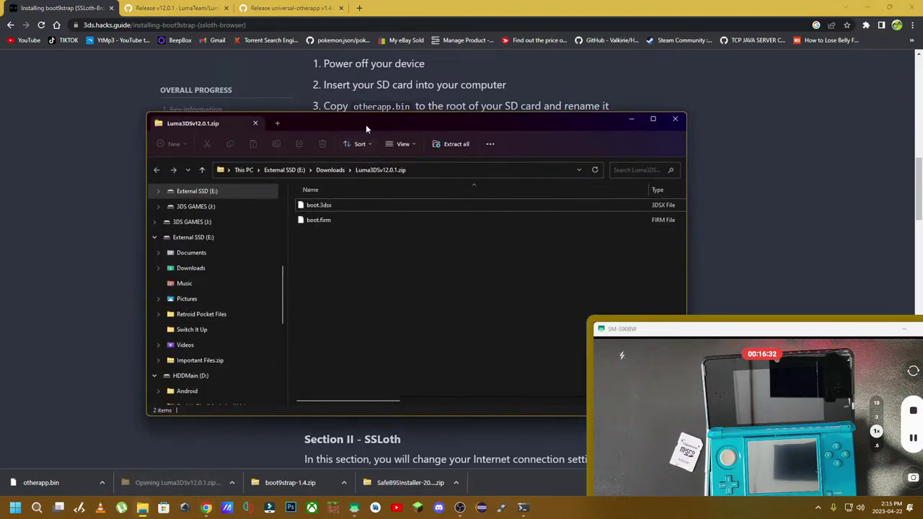
pyautogui.moveTo(459, 123); pyautogui.dragTo(1, 163)
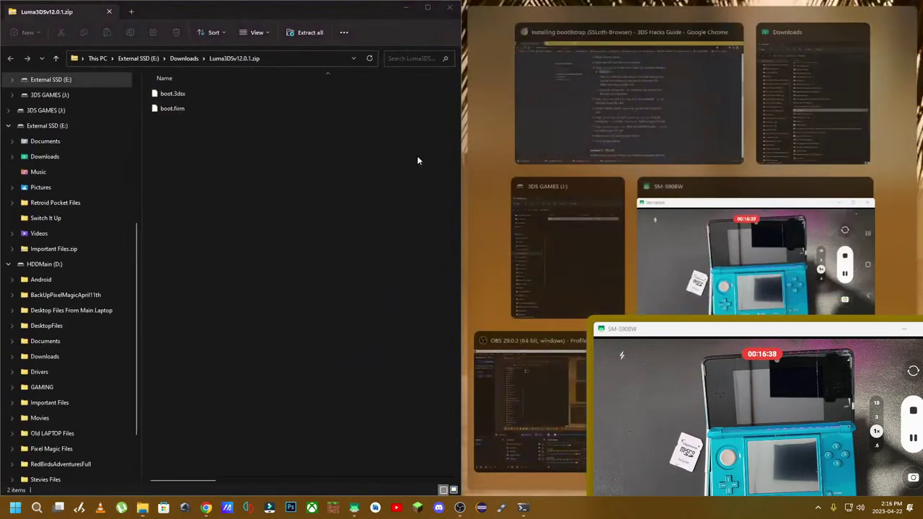
pyautogui.click(580, 242)
pyautogui.click(867, 11)
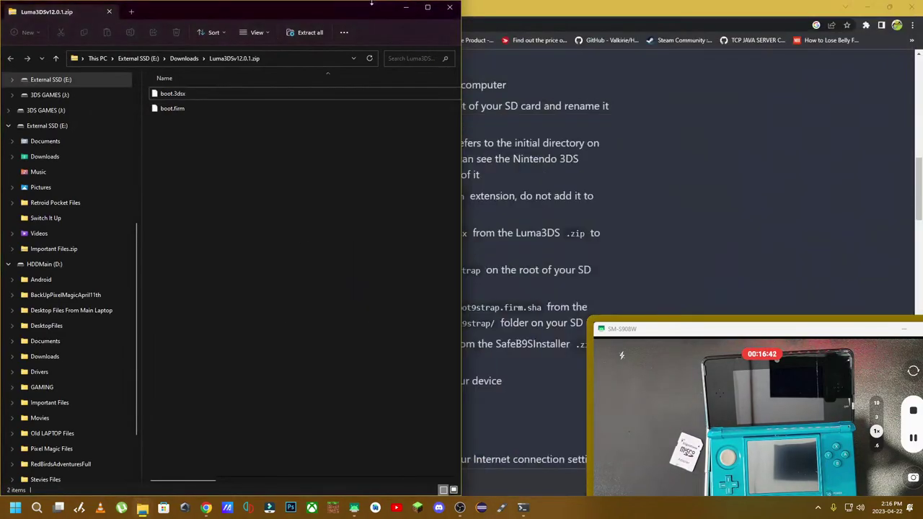
pyautogui.click(404, 10)
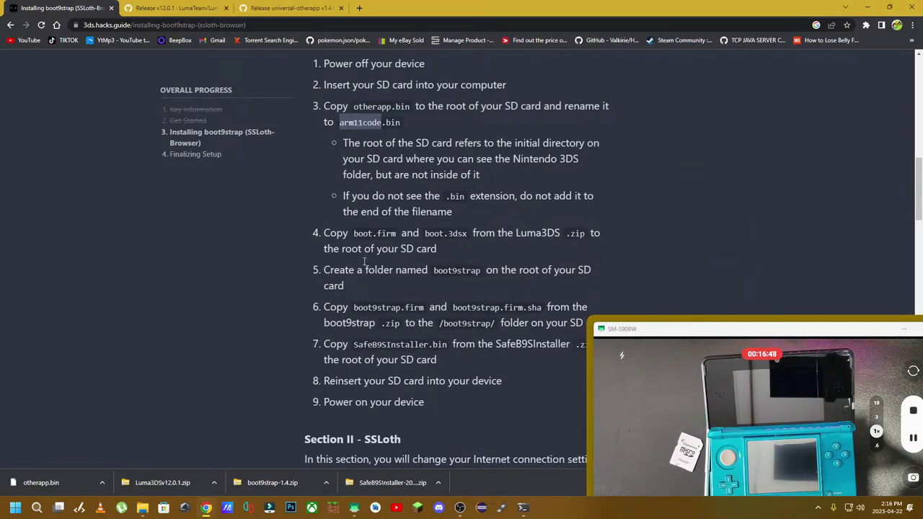
# Copy boot.3dsx and boot.firm from Luma3DSv12.0.1.zip to the root of the 3DS GAMES (J:) drive
pyautogui.click(143, 508)
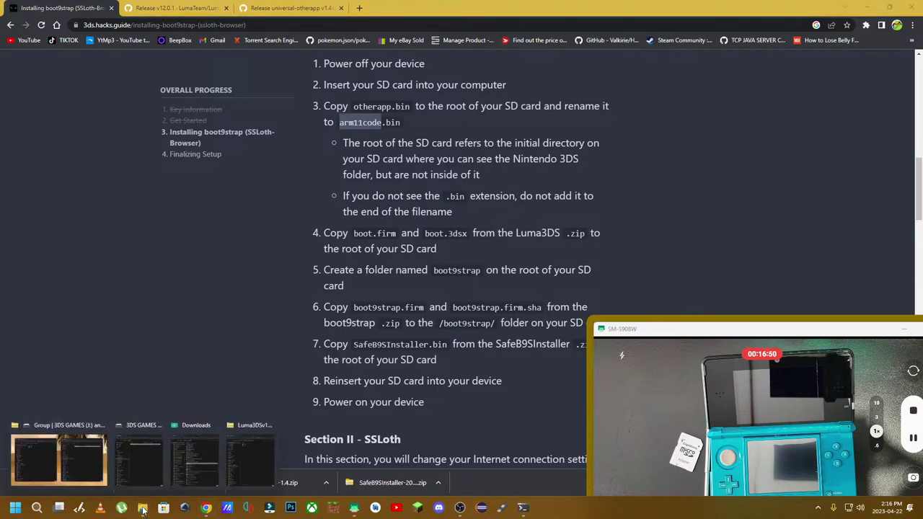
pyautogui.click(96, 465)
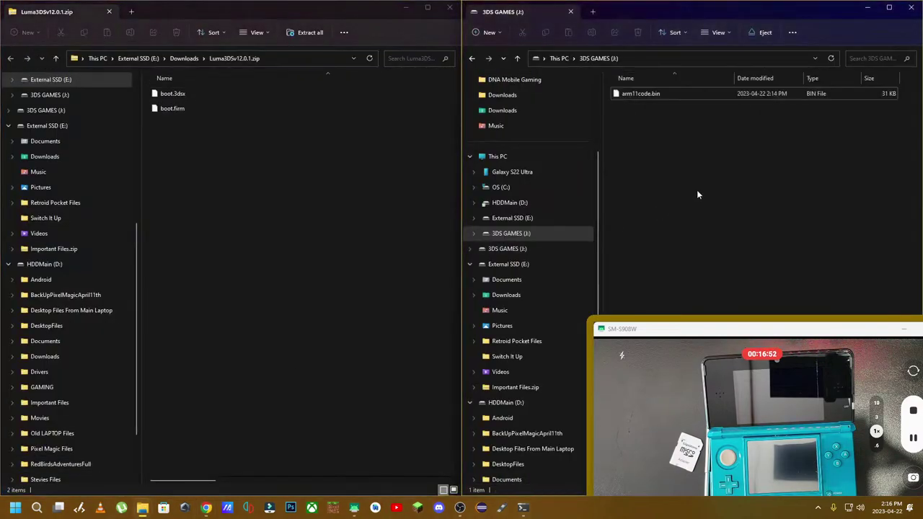
pyautogui.moveTo(193, 165); pyautogui.dragTo(682, 153)
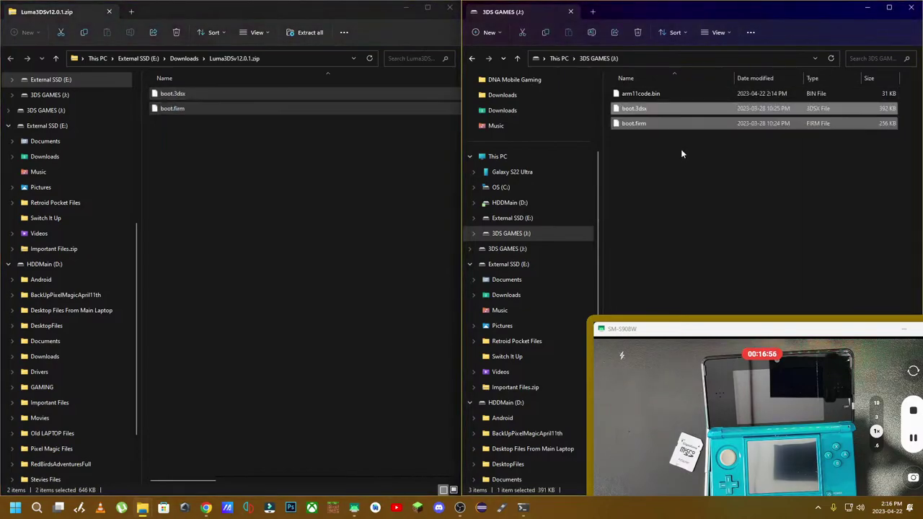
pyautogui.click(415, 7)
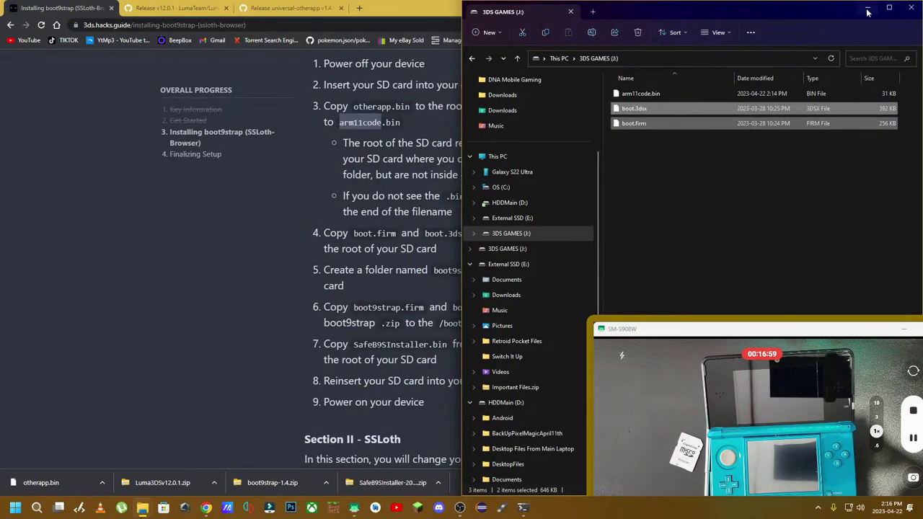
pyautogui.click(868, 12)
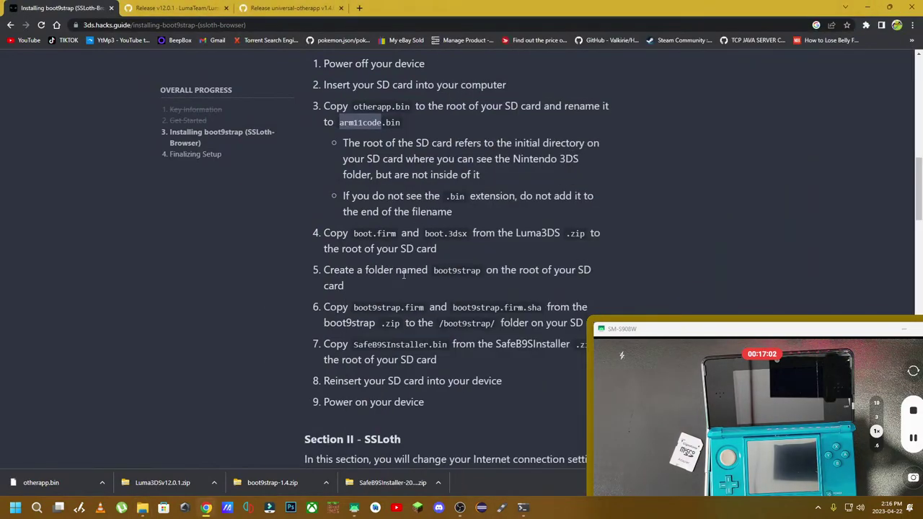
# Create a folder in the root of the 3DS GAMES (J:) drive, using the name boot9strap copied from step 5 of the guide
pyautogui.doubleClick(453, 271)
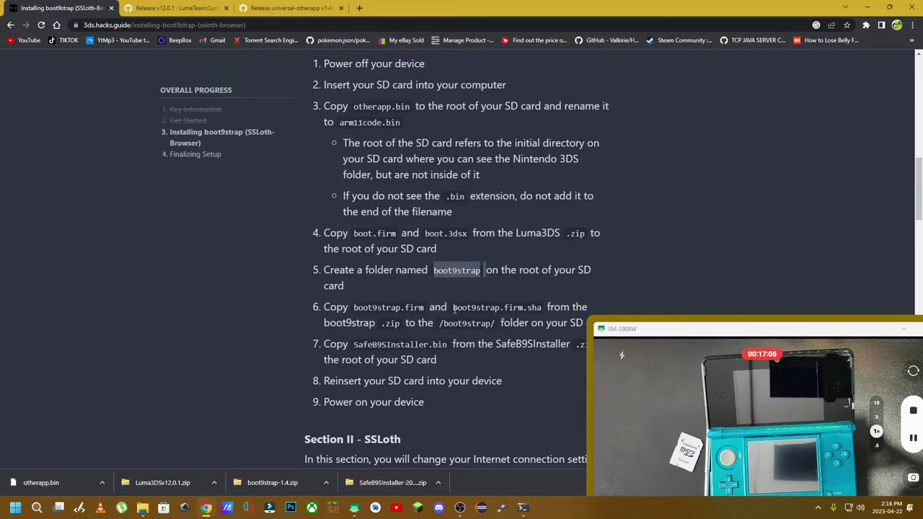
pyautogui.click(143, 507)
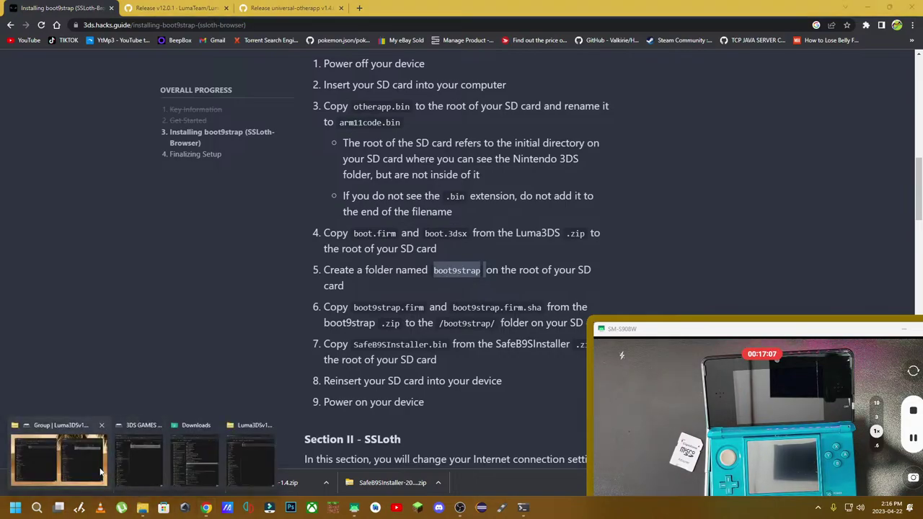
pyautogui.click(155, 457)
pyautogui.click(647, 221)
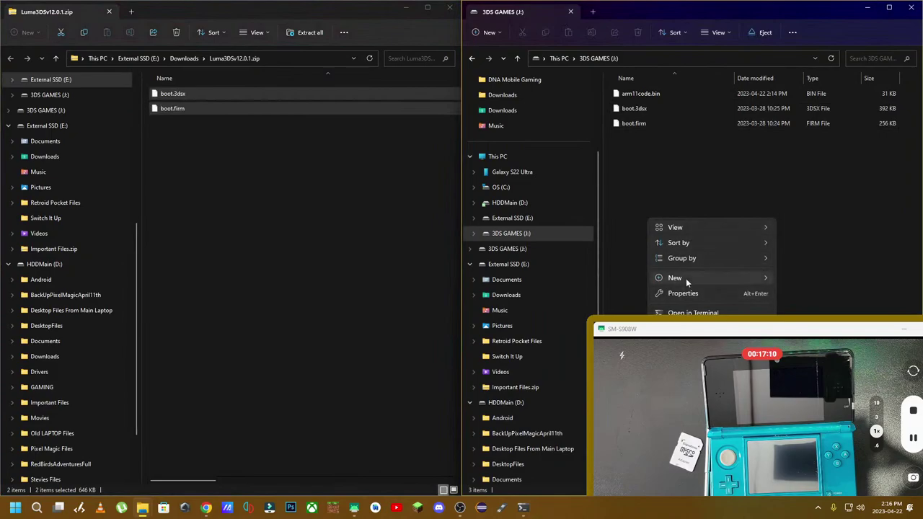
pyautogui.moveTo(689, 277)
pyautogui.click(793, 278)
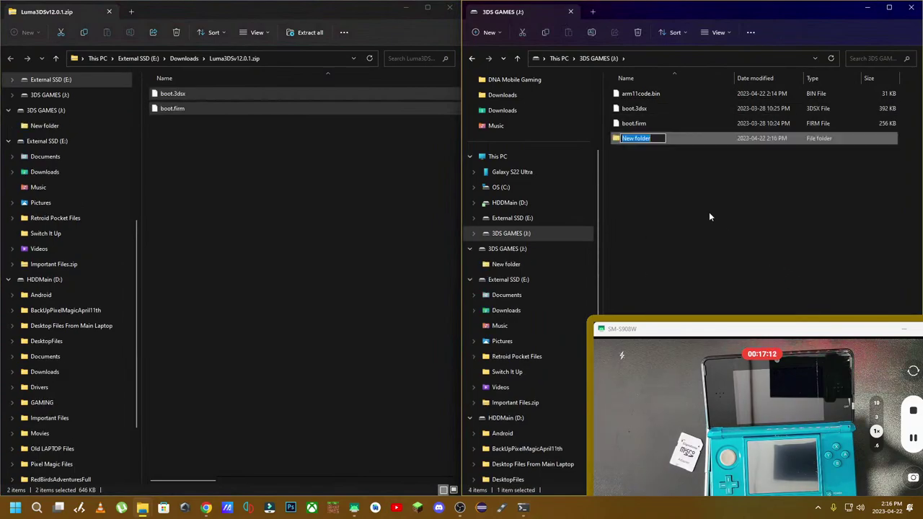
pyautogui.hotkey('ctrl', 'v')
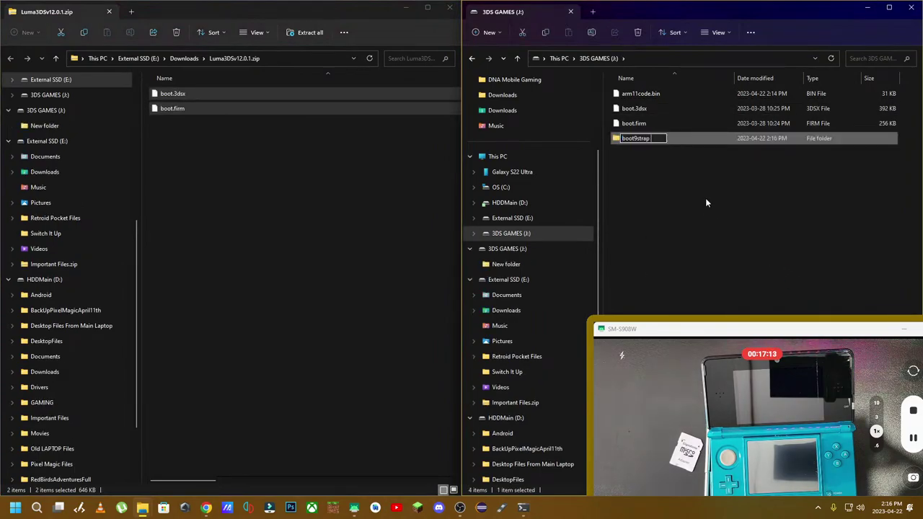
pyautogui.click(670, 141)
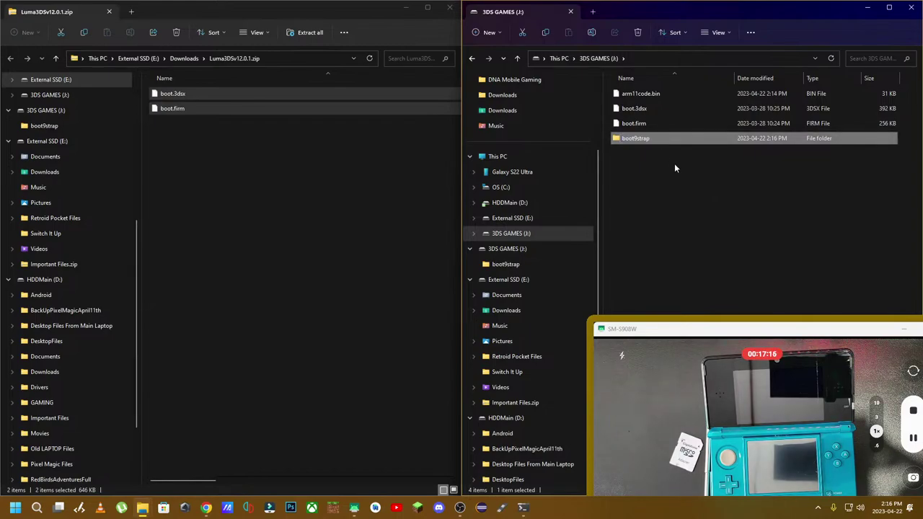
pyautogui.click(407, 7)
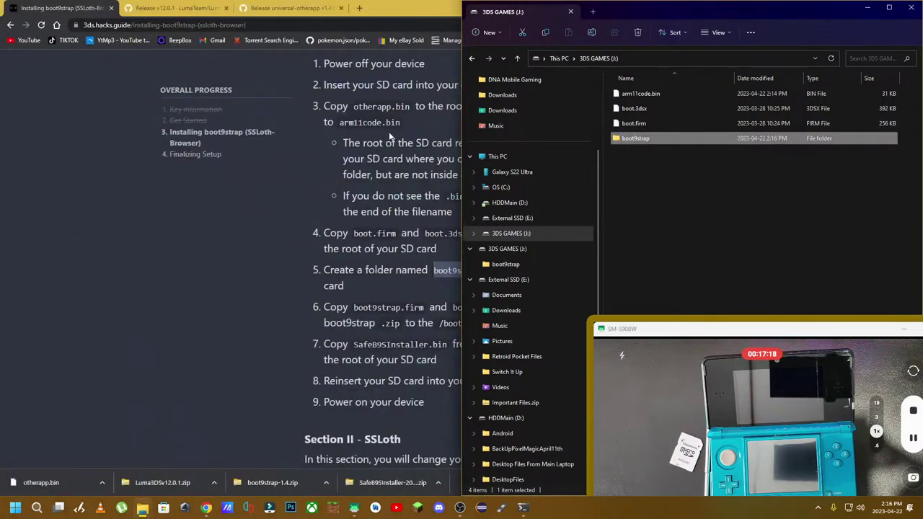
pyautogui.click(867, 7)
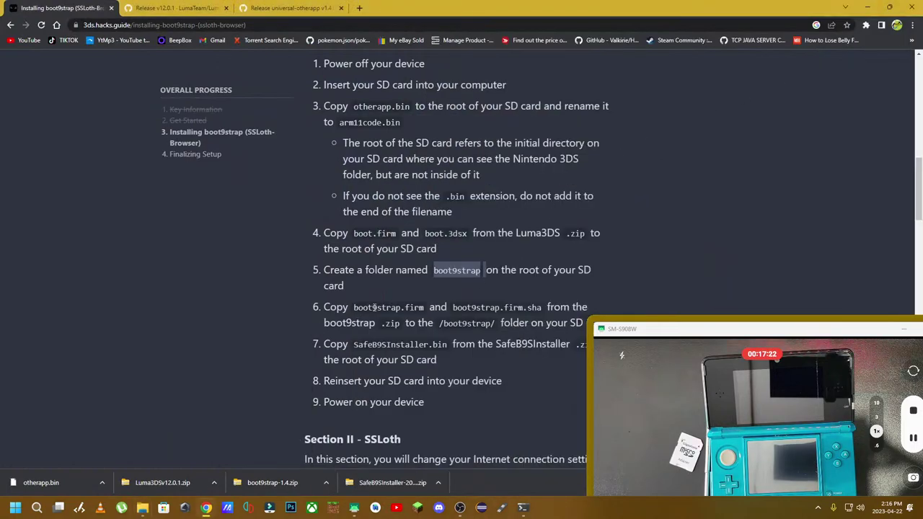
# Copy boot9strap.firm and boot9strap.firm.sha from the downloaded boot9strap-1.4.zip into the boot9strap folder on the 3DS GAMES (J:) drive
pyautogui.click(396, 309)
pyautogui.doubleClick(381, 308)
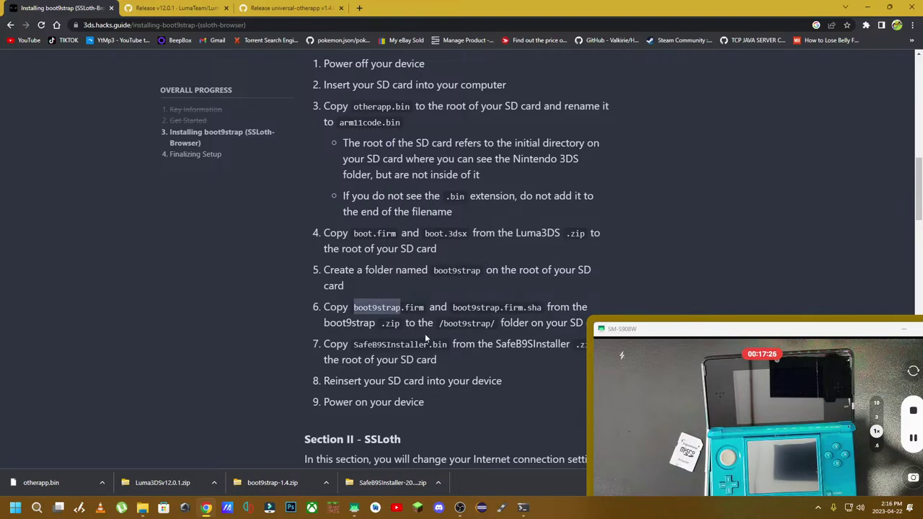
pyautogui.click(288, 484)
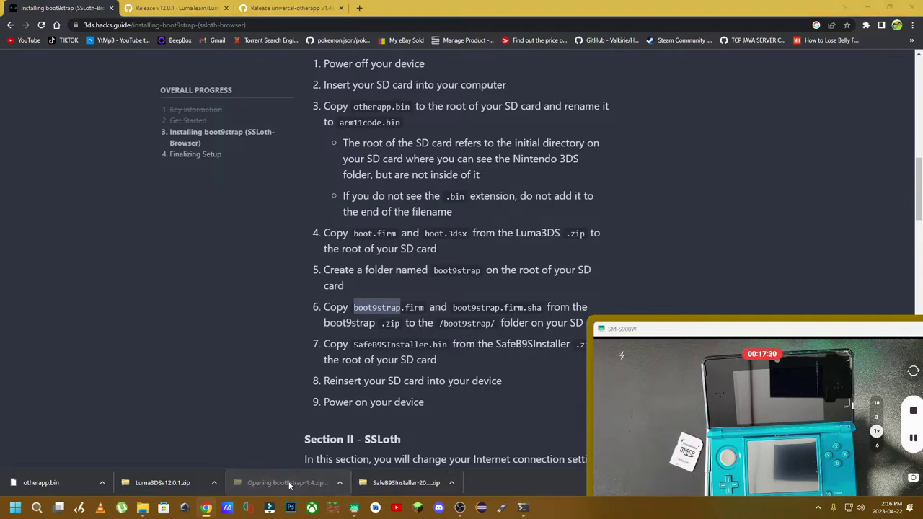
pyautogui.moveTo(479, 221); pyautogui.dragTo(447, 195)
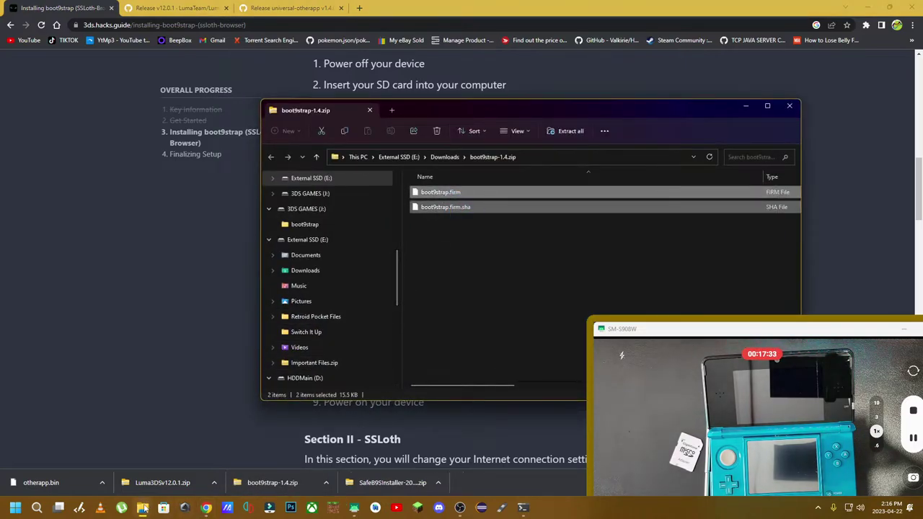
pyautogui.moveTo(142, 508)
pyautogui.click(100, 471)
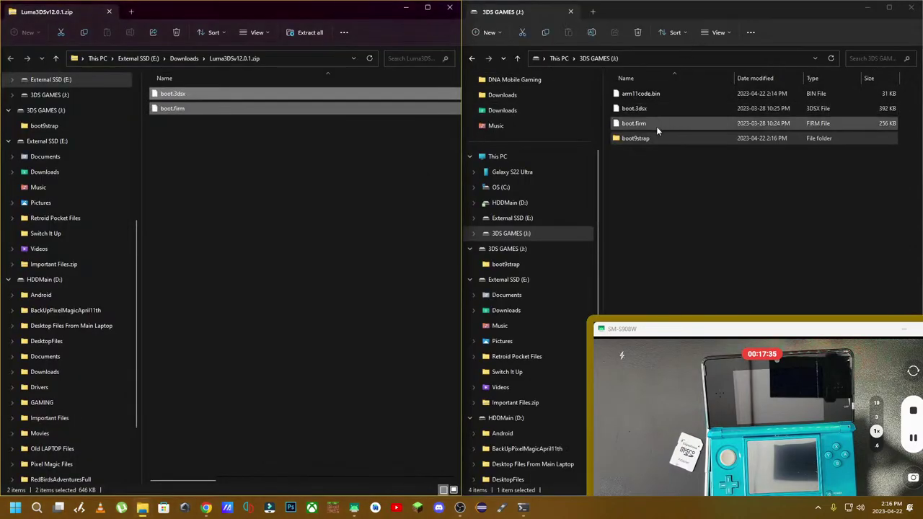
pyautogui.doubleClick(645, 140)
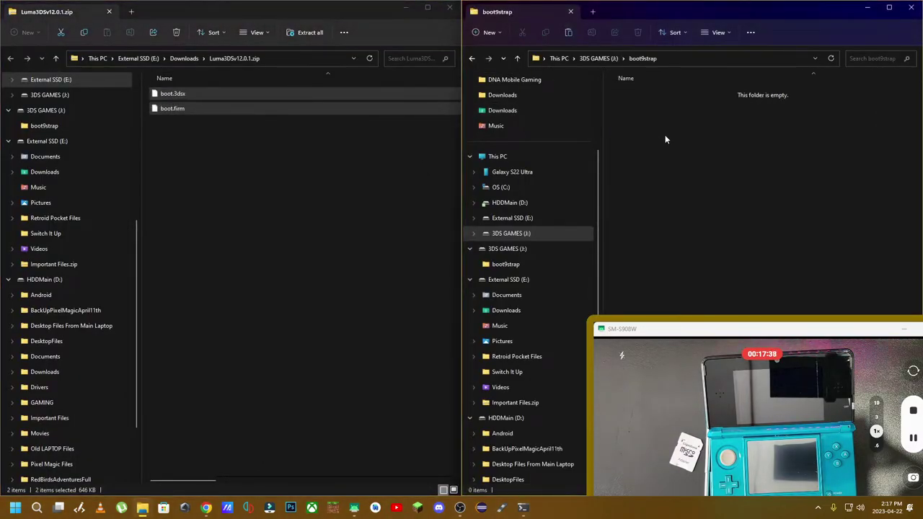
pyautogui.hotkey('ctrl', 'v')
pyautogui.click(599, 58)
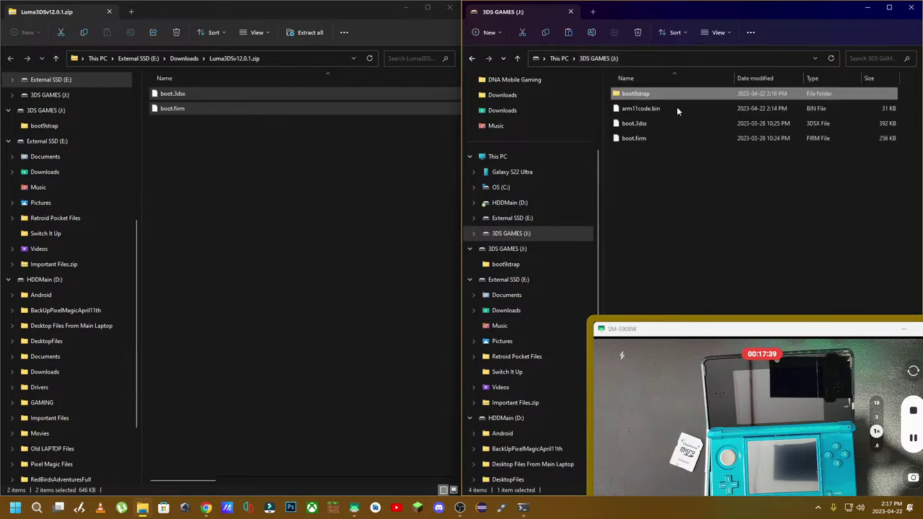
pyautogui.doubleClick(642, 95)
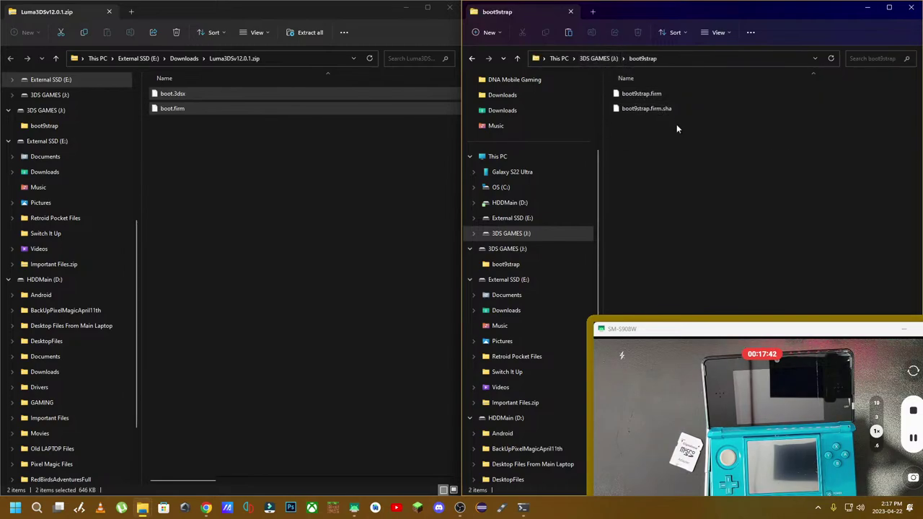
# Clear away the file windows, return to the guide and mark the SafeB9SInstaller file name in step 7
pyautogui.click(869, 10)
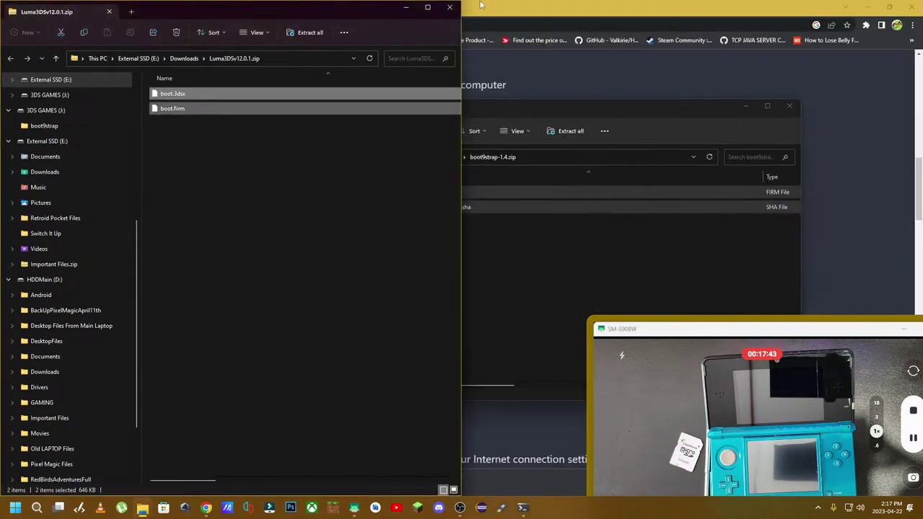
pyautogui.click(404, 7)
pyautogui.click(741, 105)
pyautogui.scroll(-1, 419, 260)
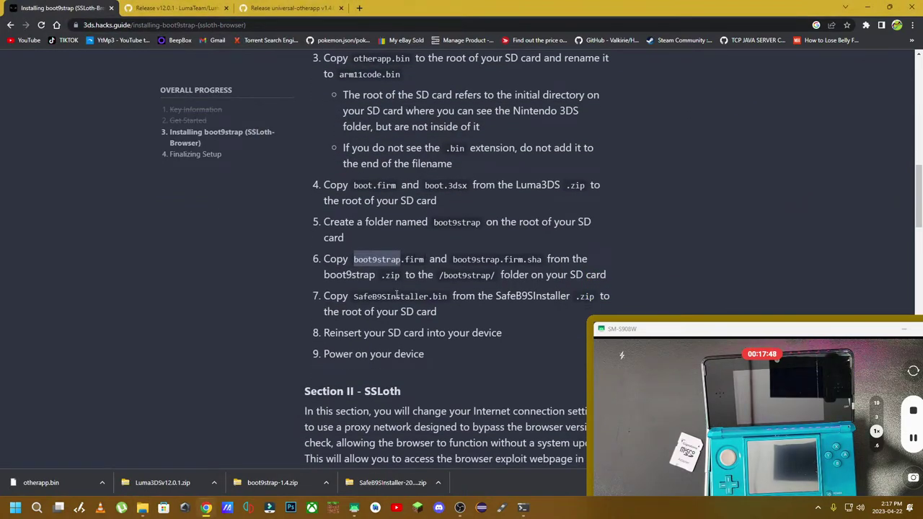
pyautogui.doubleClick(405, 297)
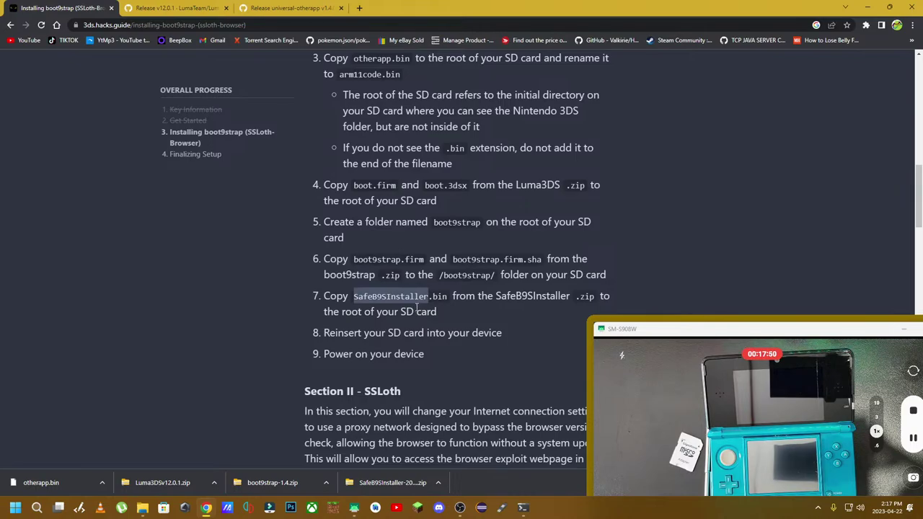
# Copy SafeB9SInstaller.bin from the downloaded SafeB9SInstaller-20170605-122940.zip to the root of the 3DS GAMES (J:) drive
pyautogui.click(380, 478)
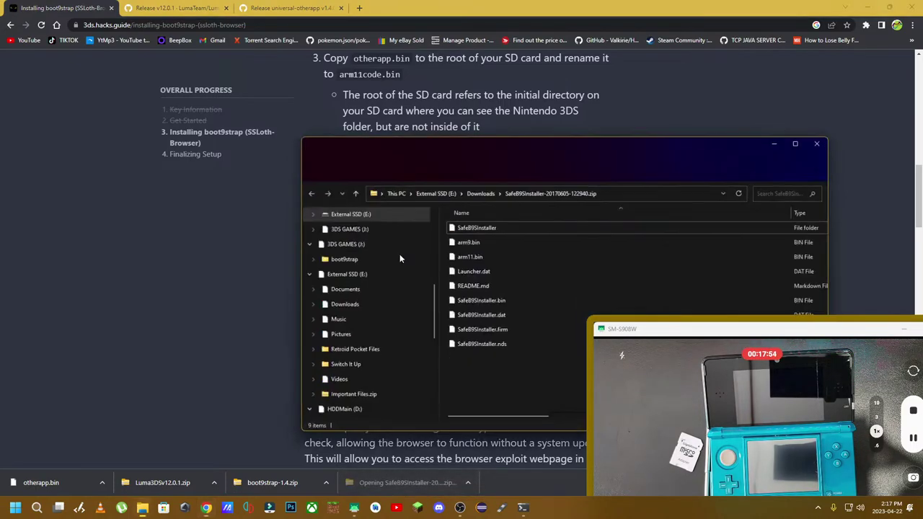
pyautogui.click(478, 228)
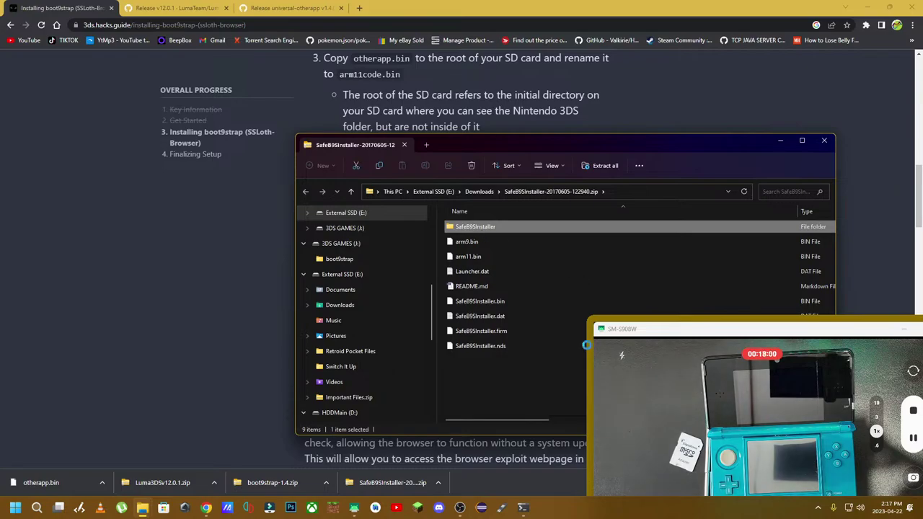
pyautogui.click(490, 303)
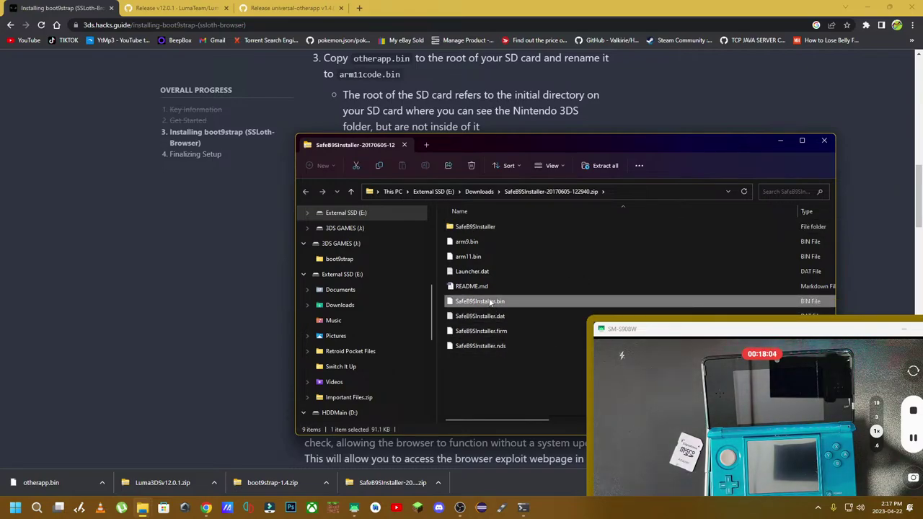
pyautogui.click(781, 142)
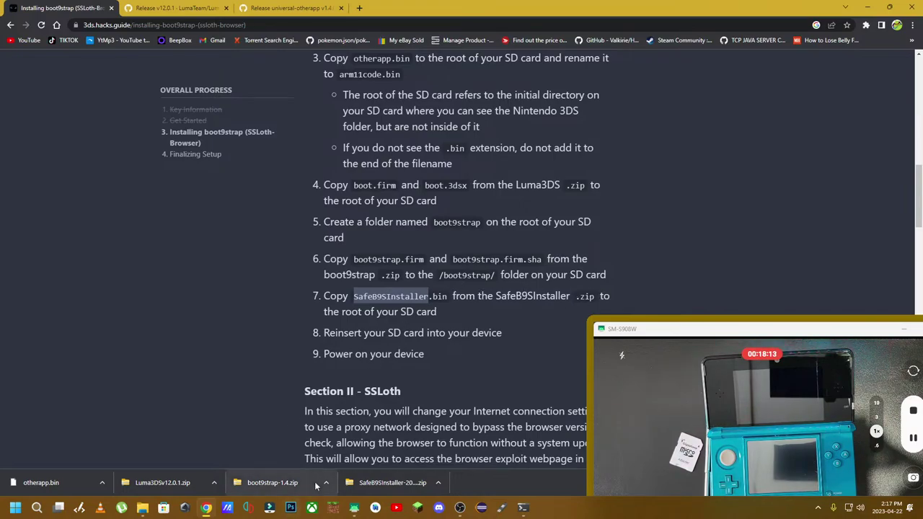
pyautogui.click(142, 509)
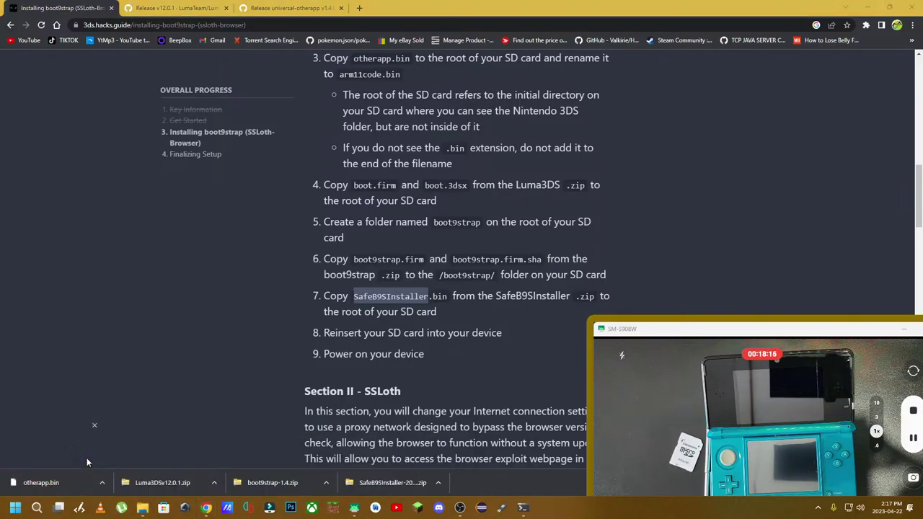
pyautogui.click(86, 458)
pyautogui.click(610, 58)
pyautogui.click(668, 218)
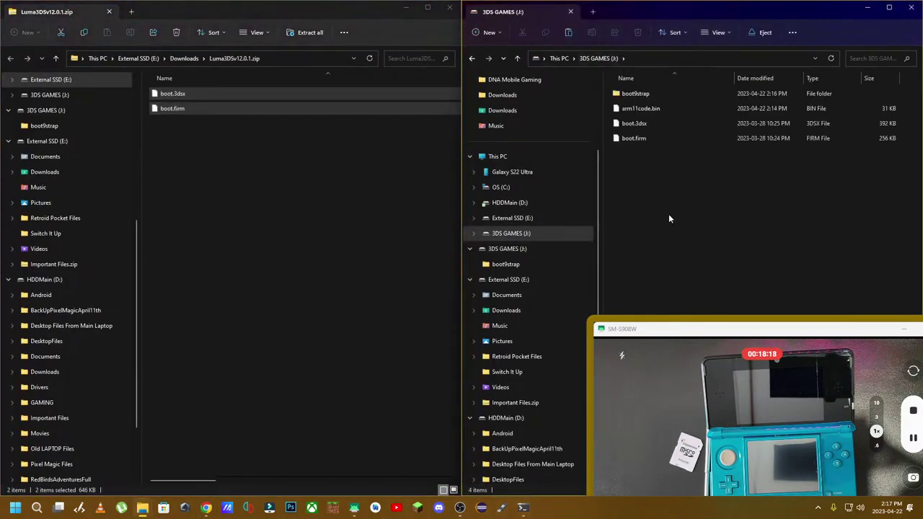
pyautogui.hotkey('ctrl', 'v')
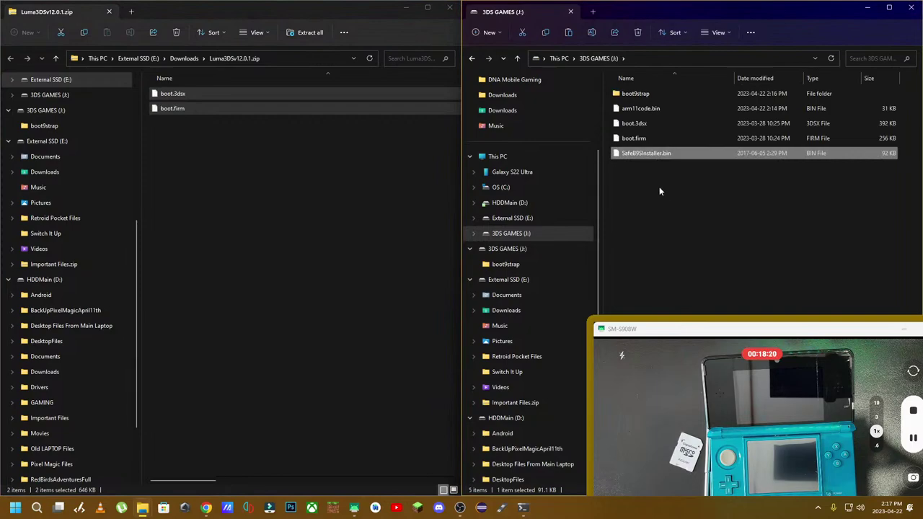
pyautogui.click(639, 165)
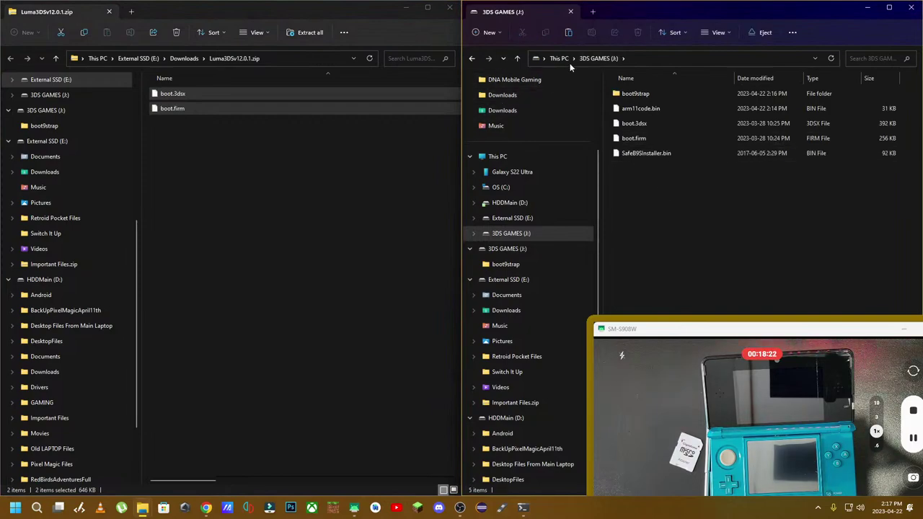
# Return to the guide and read the remaining preparation steps and the Section II - SSLoth proxy setup instructions
pyautogui.click(870, 10)
pyautogui.click(406, 8)
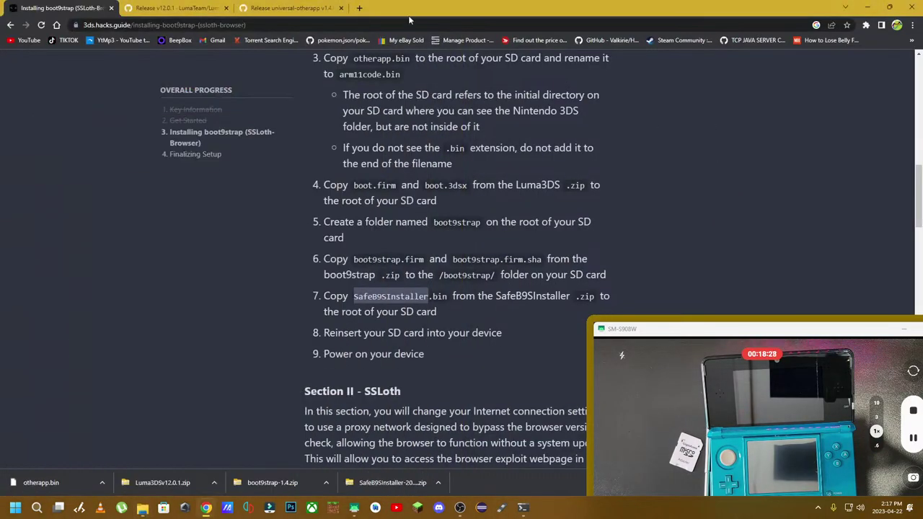
pyautogui.scroll(-2, 435, 235)
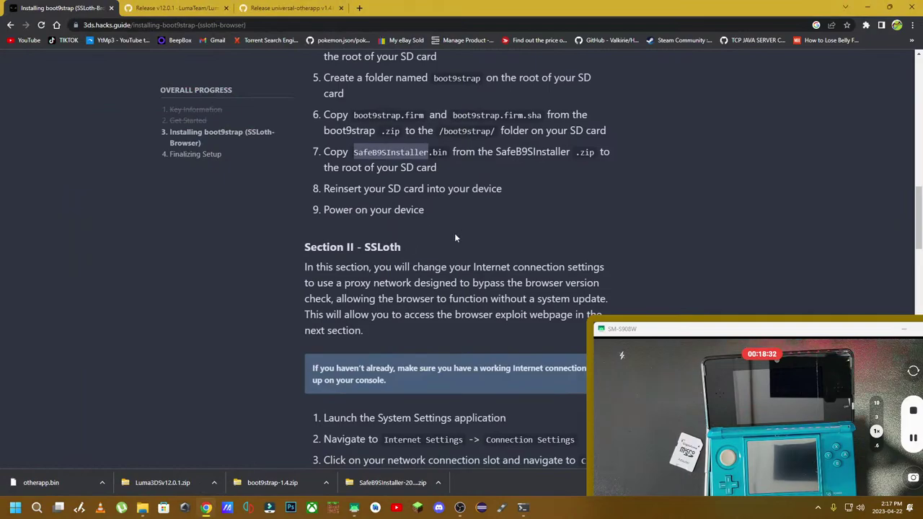
pyautogui.scroll(-1, 466, 239)
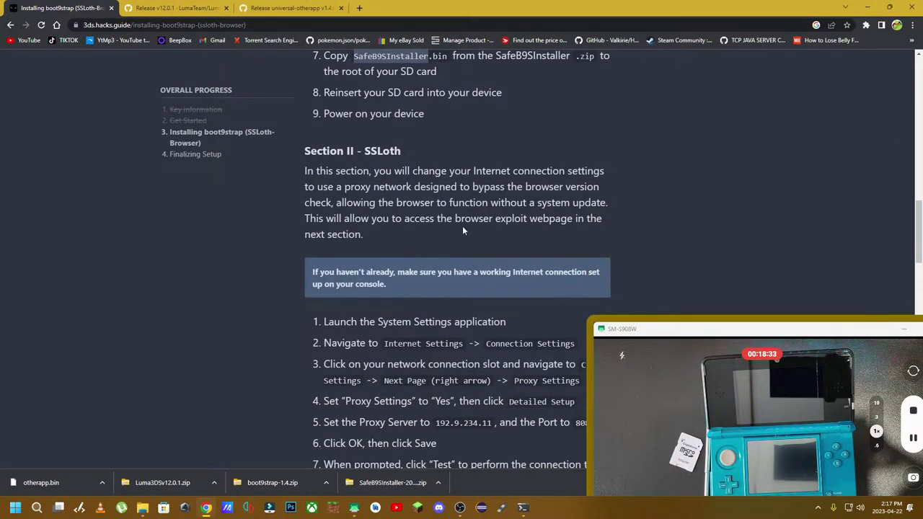
pyautogui.scroll(-1, 462, 226)
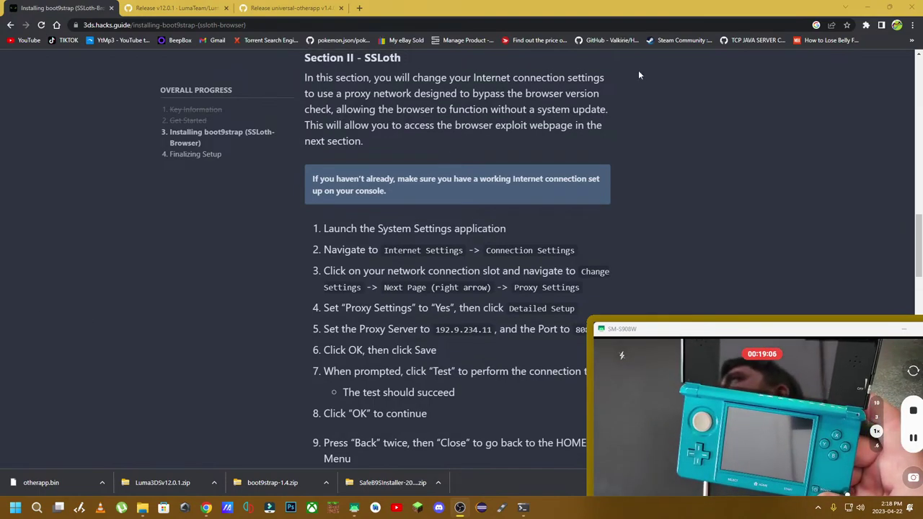
pyautogui.scroll(3, 623, 73)
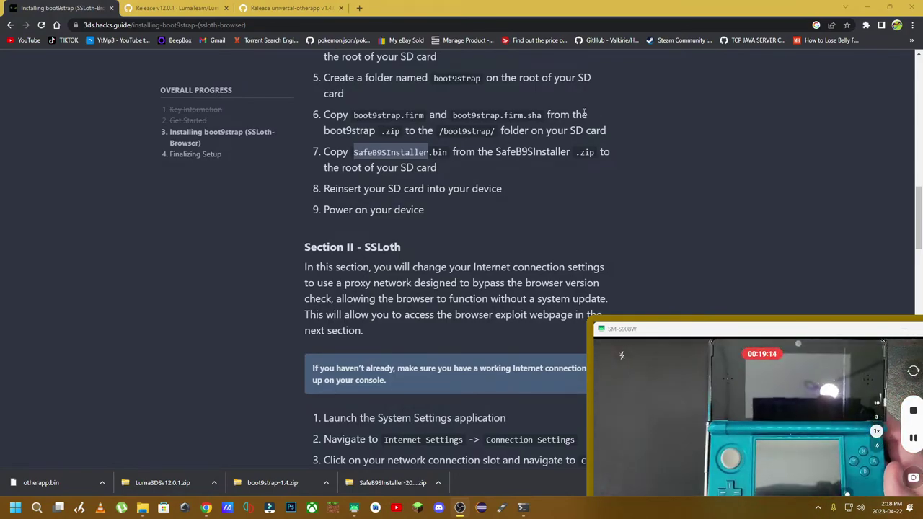
pyautogui.scroll(-1, 586, 114)
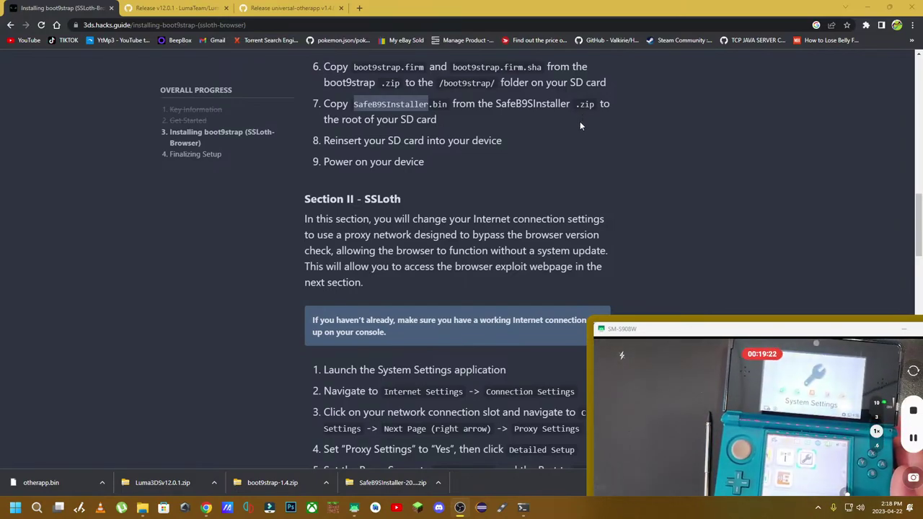
pyautogui.scroll(-3, 580, 121)
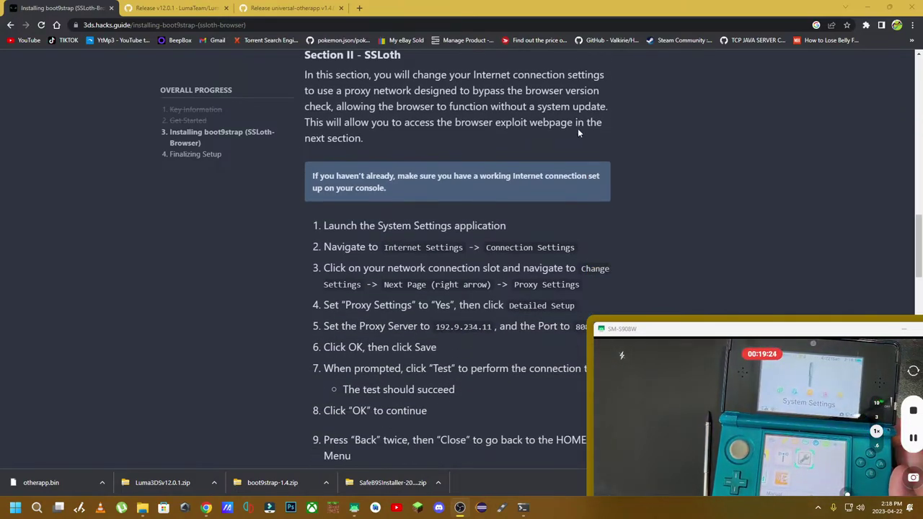
pyautogui.scroll(-1, 578, 129)
pyautogui.scroll(-1, 580, 128)
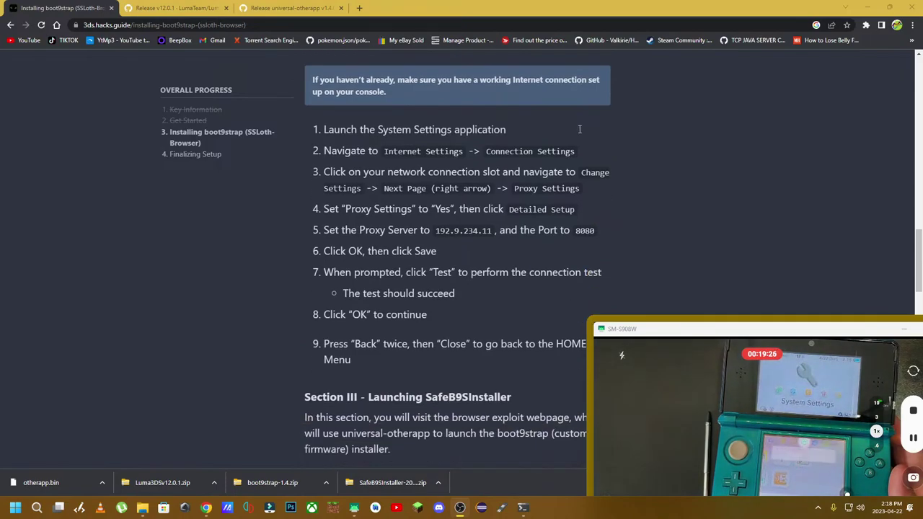
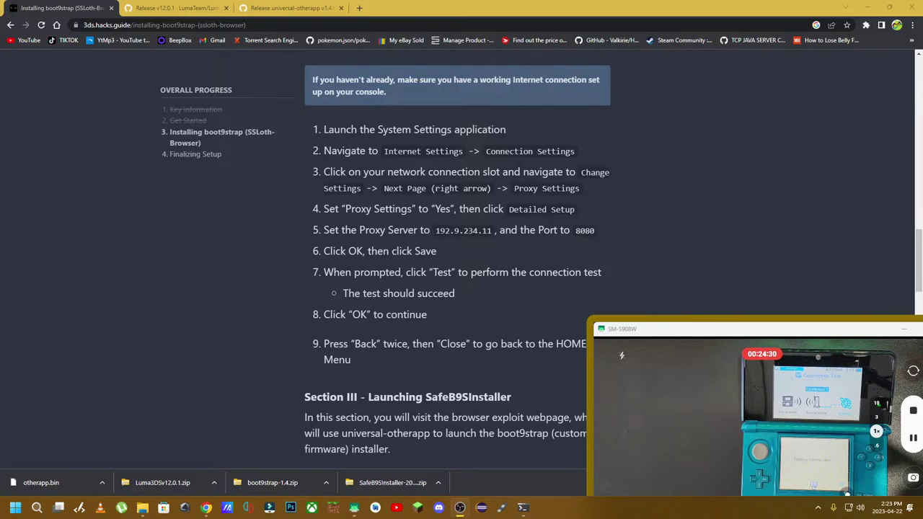
# Search Google in a new tab for マリオが好き
pyautogui.click(359, 8)
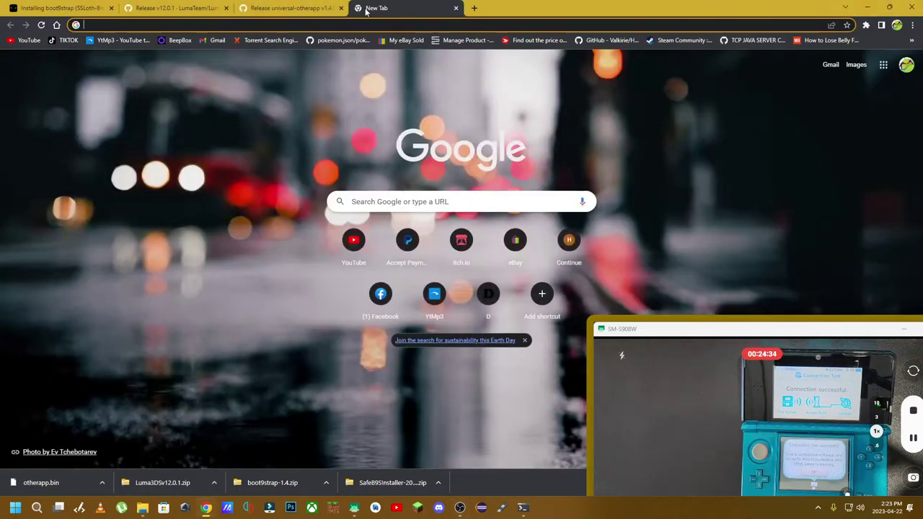
pyautogui.write('マリオが好き')
pyautogui.press('Return')
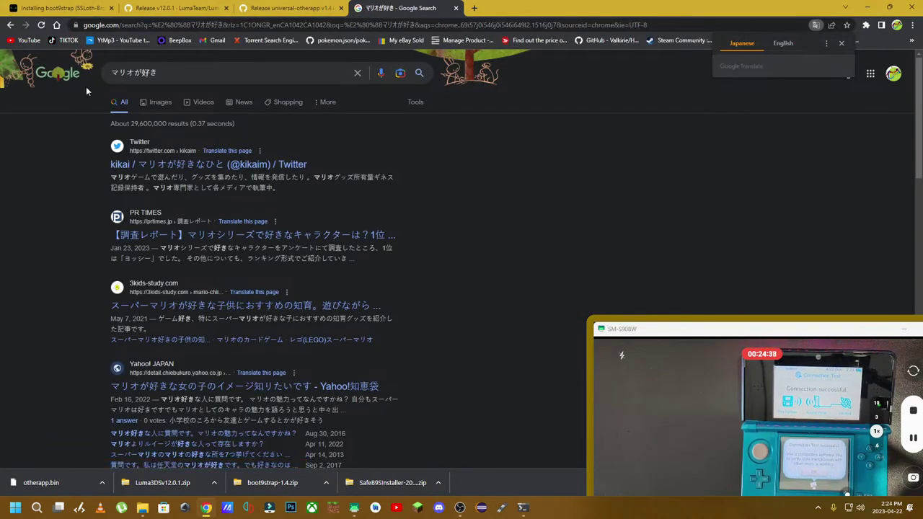
# Extend the Google search to "マリオが好き translate" to look up the phrase's meaning
pyautogui.click(214, 72)
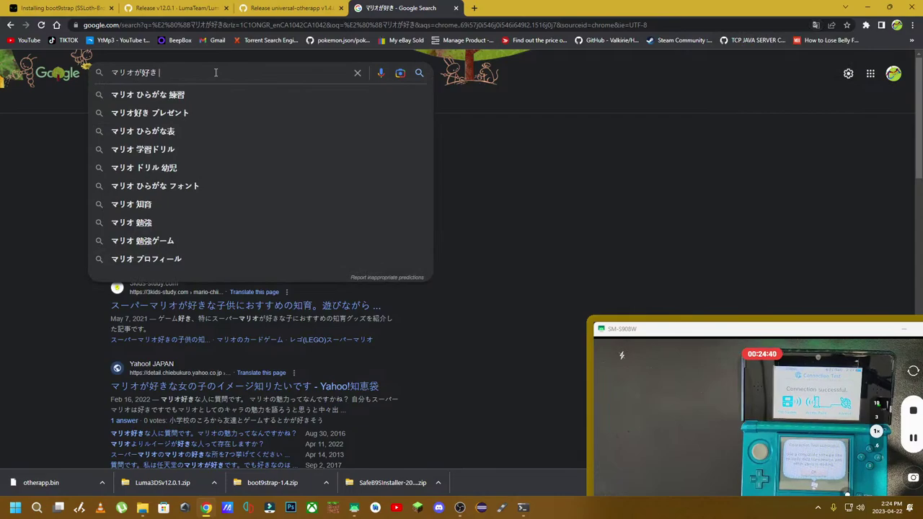
pyautogui.write('tra')
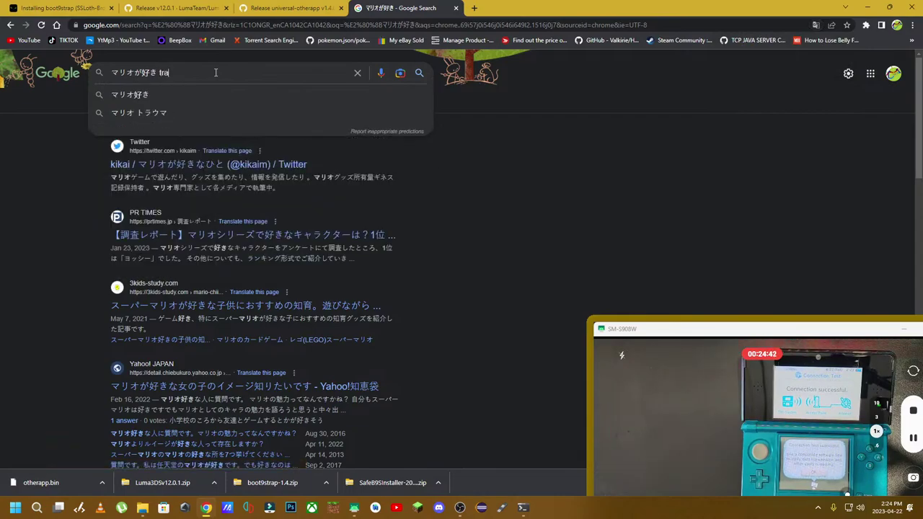
pyautogui.write('nsla')
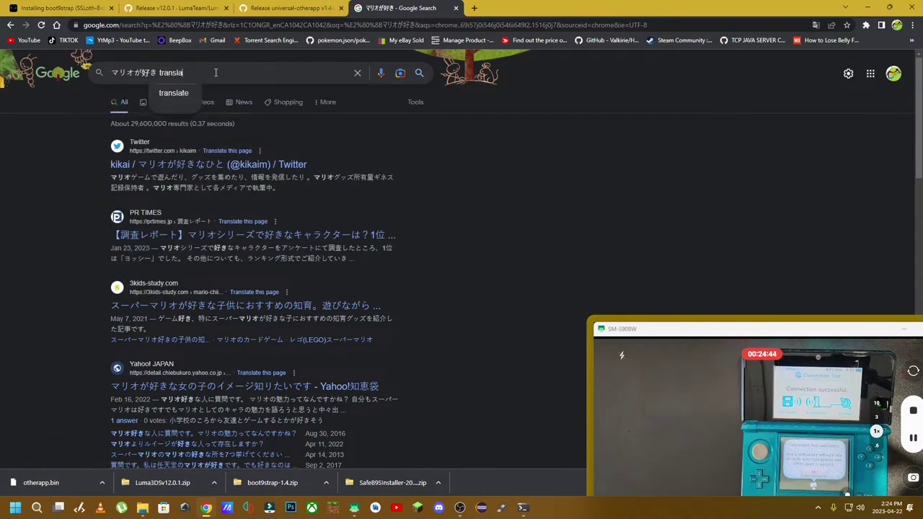
pyautogui.write('te')
pyautogui.press('Return')
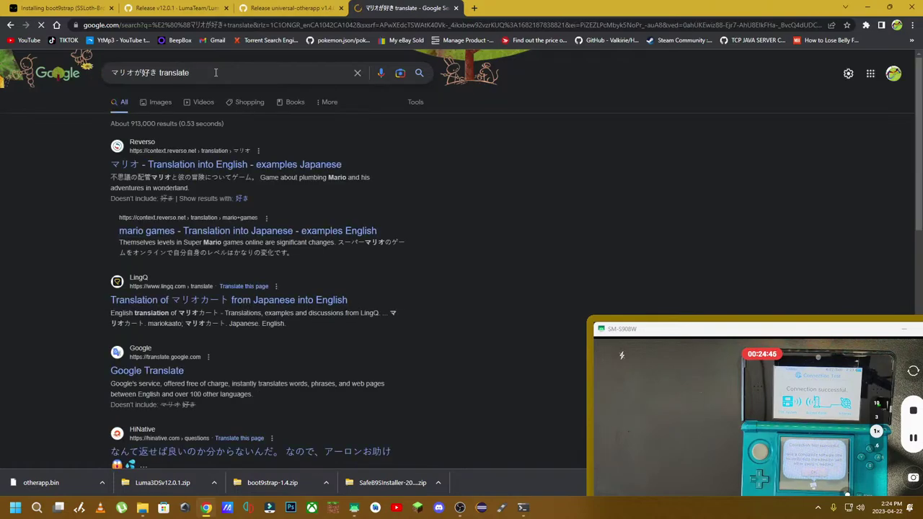
# Open the Reverso translation result for マリオ, and go back to the boot9strap installation guide
pyautogui.click(242, 152)
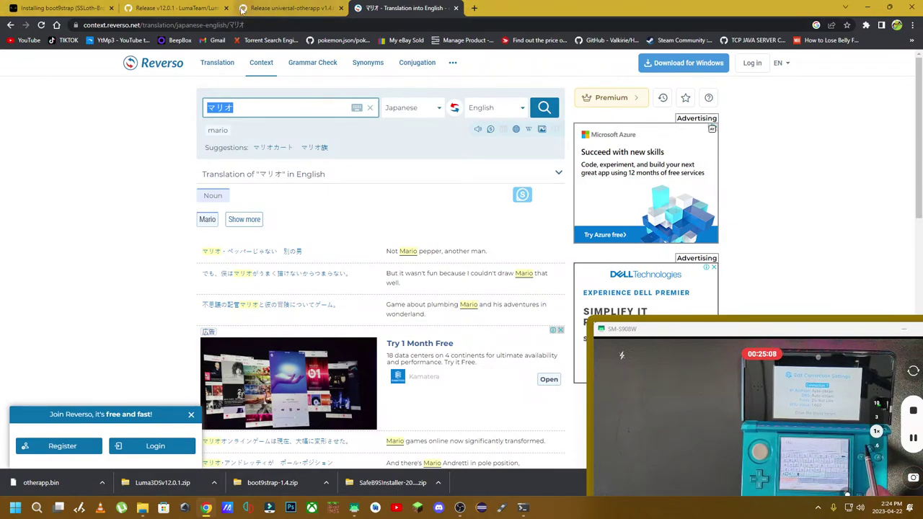
pyautogui.click(165, 7)
pyautogui.click(101, 7)
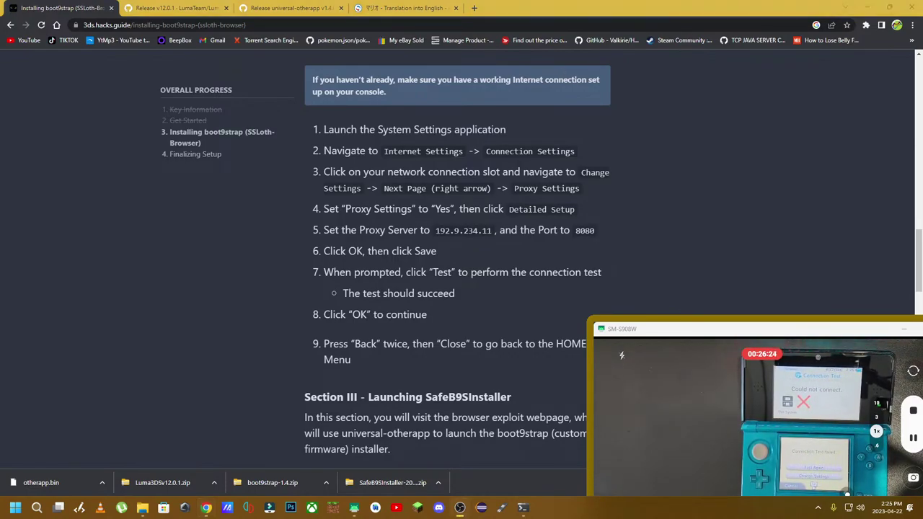
pyautogui.click(295, 8)
pyautogui.click(404, 8)
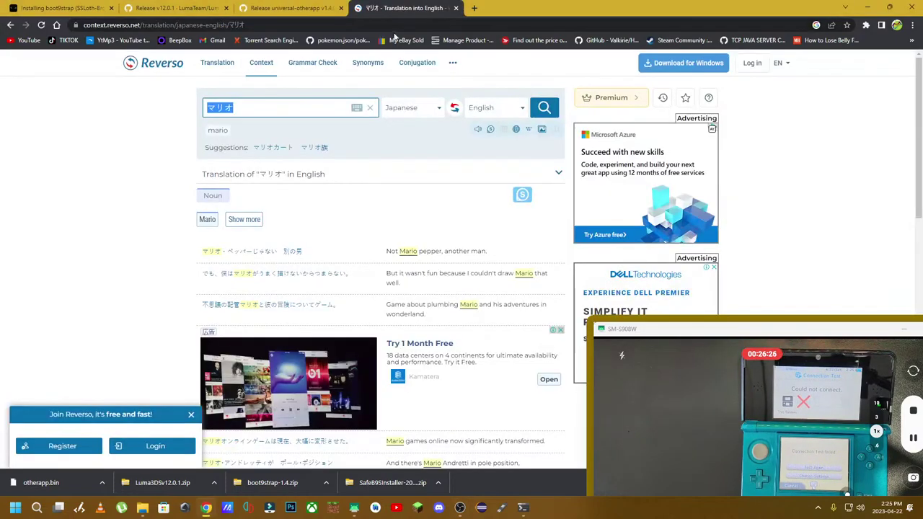
pyautogui.click(380, 25)
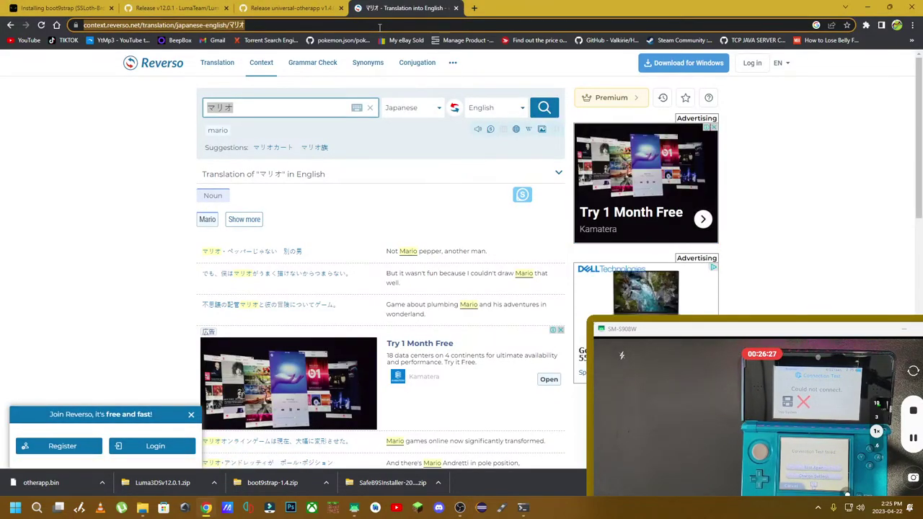
pyautogui.write('g')
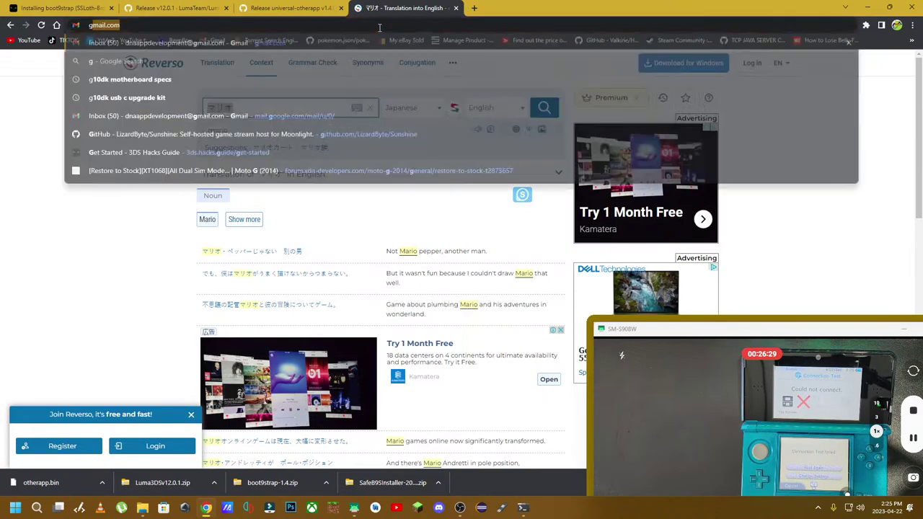
pyautogui.write('oogle help')
pyautogui.press('BackSpace')
pyautogui.press('BackSpace')
pyautogui.press('BackSpace')
pyautogui.press('BackSpace')
pyautogui.press('BackSpace')
pyautogui.press('BackSpace')
pyautogui.press('BackSpace')
pyautogui.press('BackSpace')
pyautogui.press('BackSpace')
pyautogui.press('BackSpace')
pyautogui.press('BackSpace')
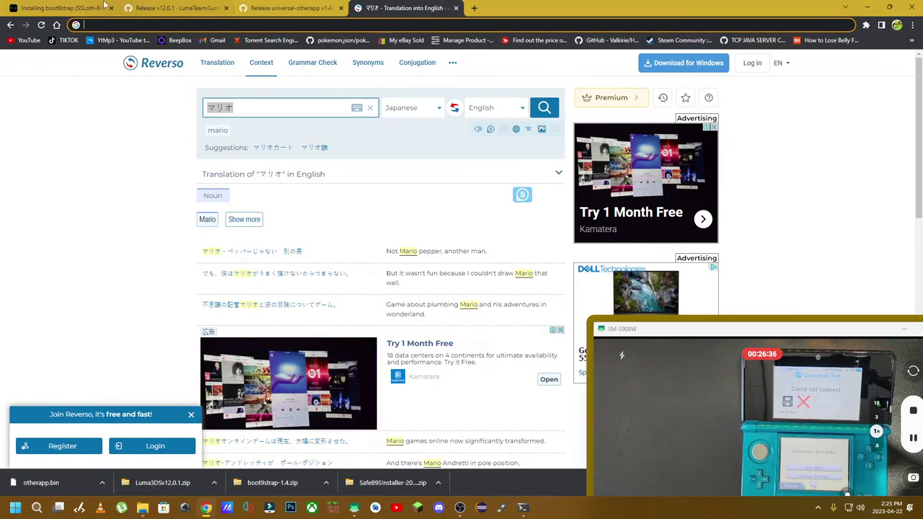
# Return to the boot9strap guide and review the SSLoth section's proxy server, port and connection test instructions
pyautogui.click(72, 8)
pyautogui.scroll(1, 404, 166)
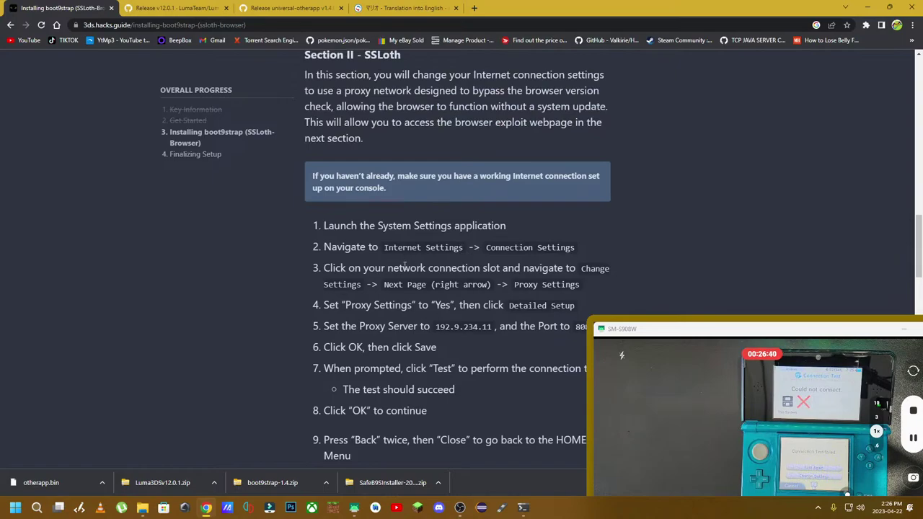
pyautogui.scroll(1, 368, 264)
pyautogui.scroll(-2, 416, 252)
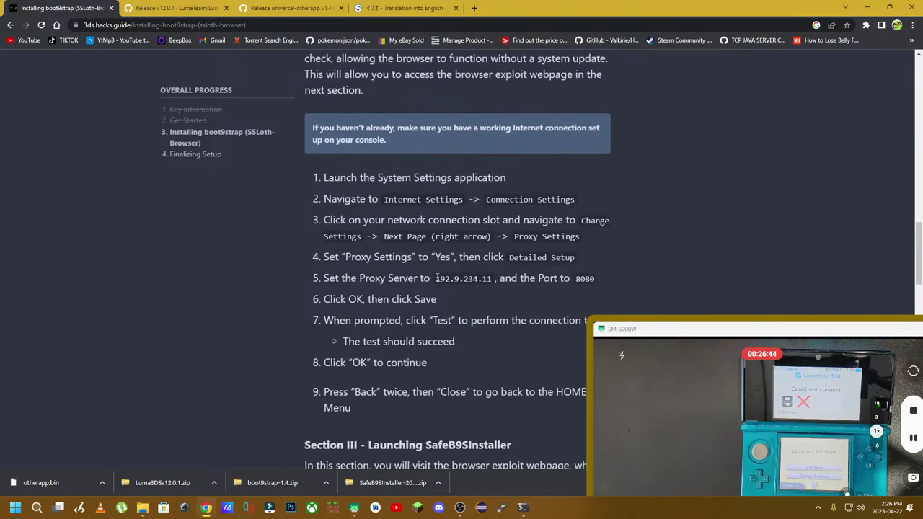
pyautogui.moveTo(435, 279); pyautogui.dragTo(482, 279)
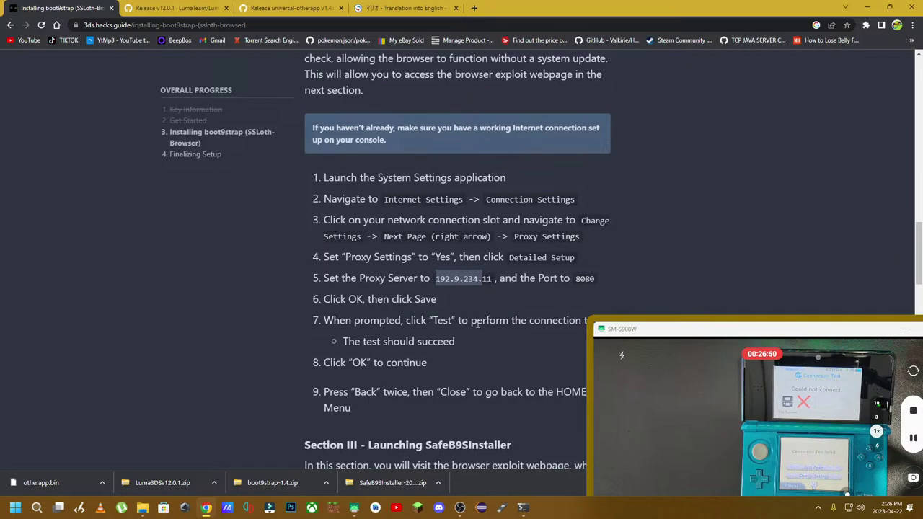
pyautogui.scroll(-1, 478, 324)
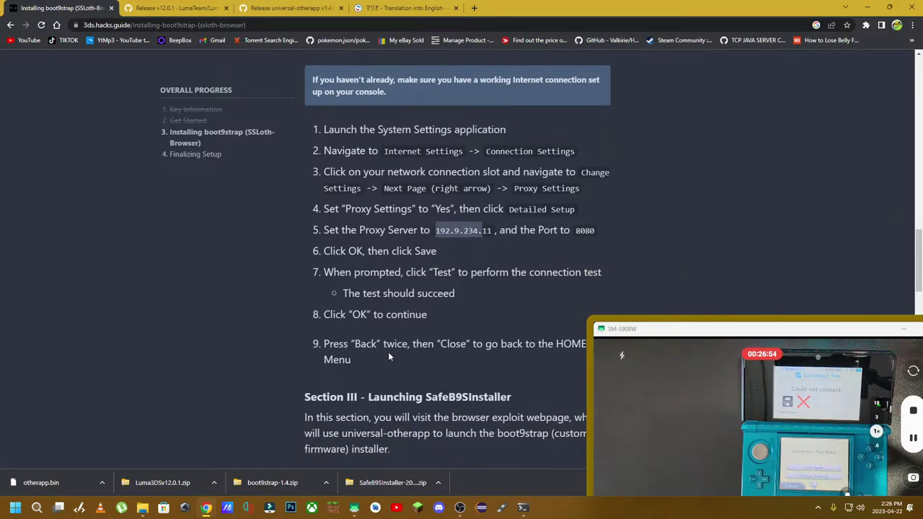
# Skim the guide's SafeB9SInstaller and boot9strap installation sections, and go back to the SSLoth section's introduction
pyautogui.scroll(-2, 405, 308)
pyautogui.scroll(-3, 456, 301)
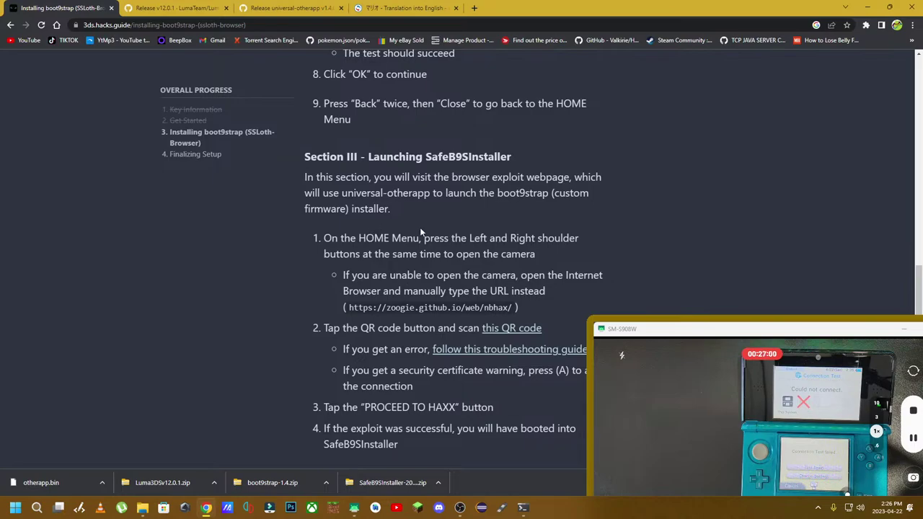
pyautogui.scroll(-3, 488, 285)
pyautogui.scroll(-1, 456, 278)
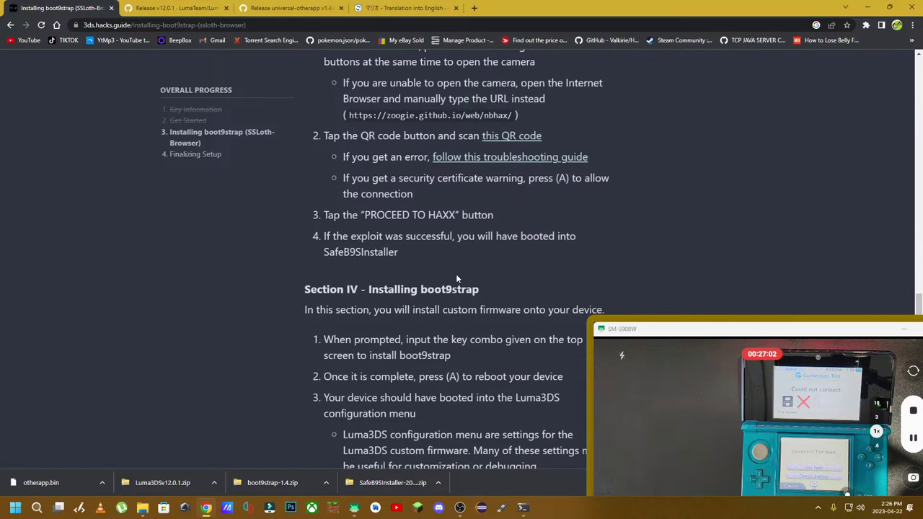
pyautogui.scroll(-2, 358, 263)
pyautogui.scroll(15, 332, 231)
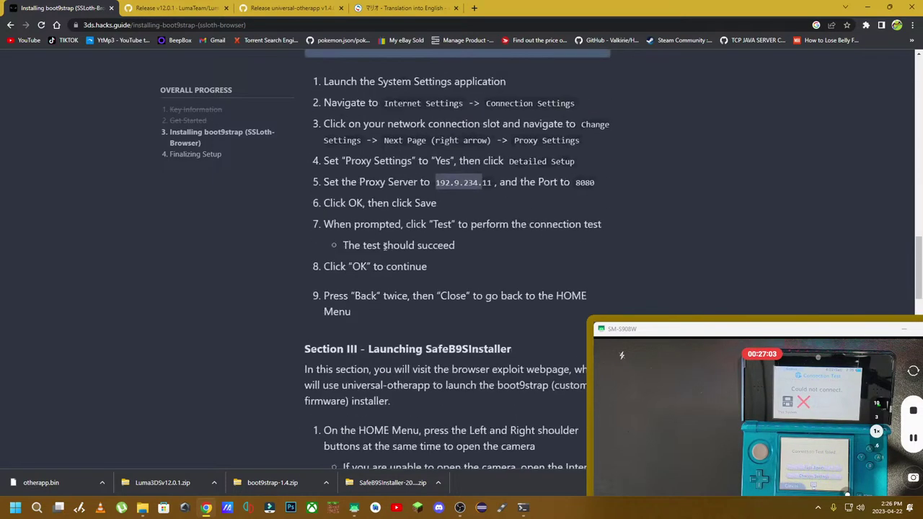
pyautogui.scroll(2, 316, 209)
pyautogui.scroll(-3, 325, 144)
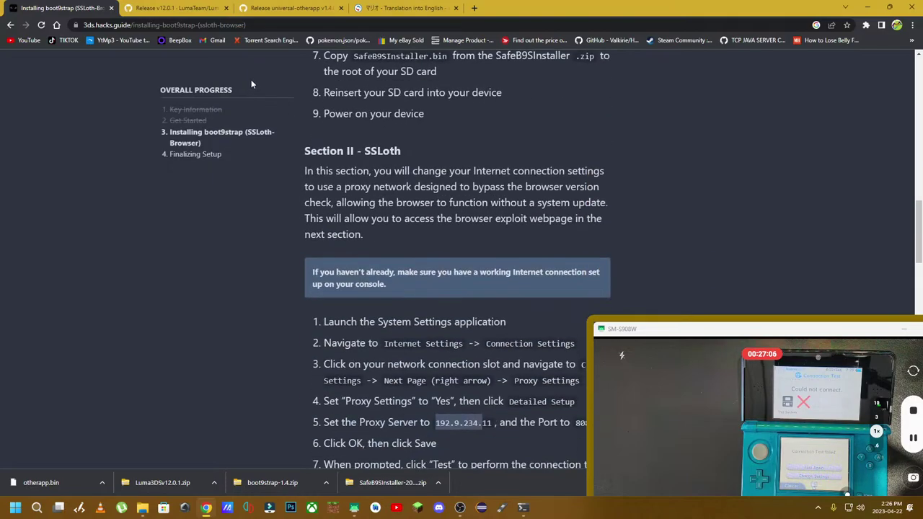
pyautogui.click(389, 7)
pyautogui.click(101, 8)
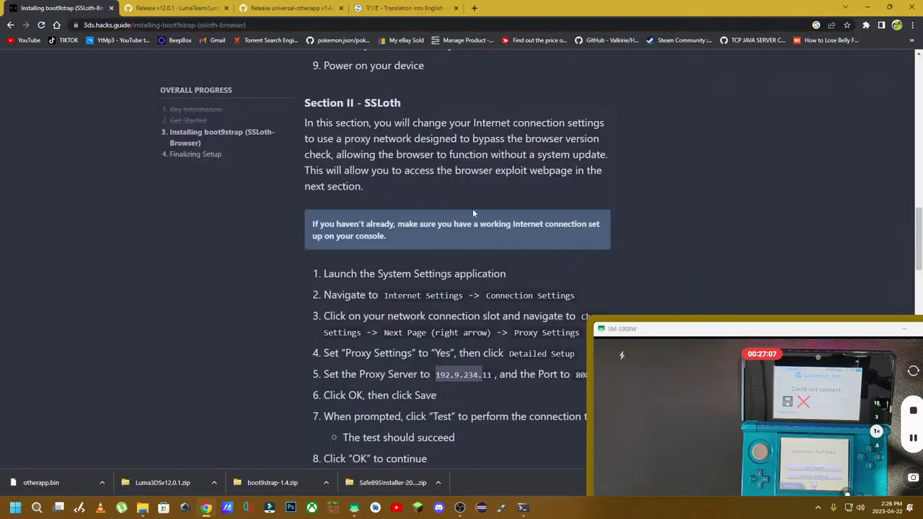
pyautogui.scroll(-1, 472, 209)
pyautogui.scroll(1, 393, 126)
# Search the web for "SSLoth network 3ds not connecting", replacing the Reverso page
pyautogui.click(414, 9)
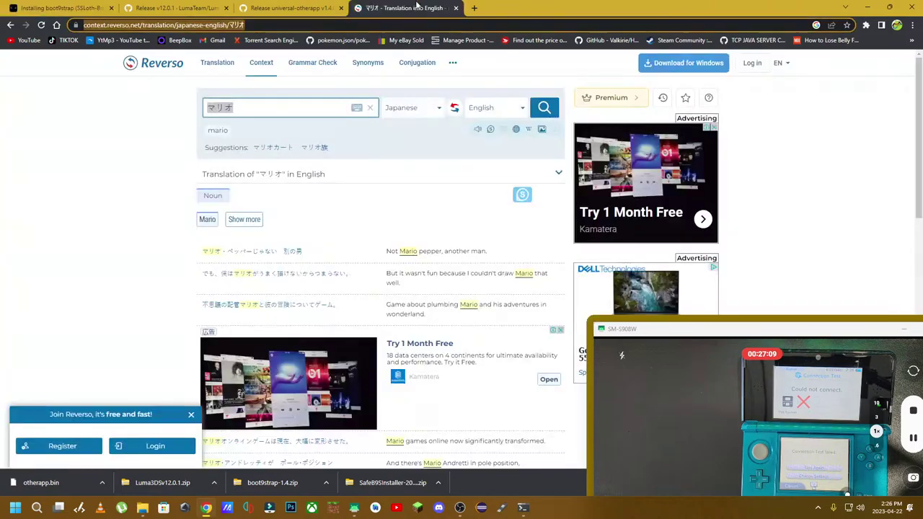
pyautogui.click(378, 27)
pyautogui.write('SSLoth')
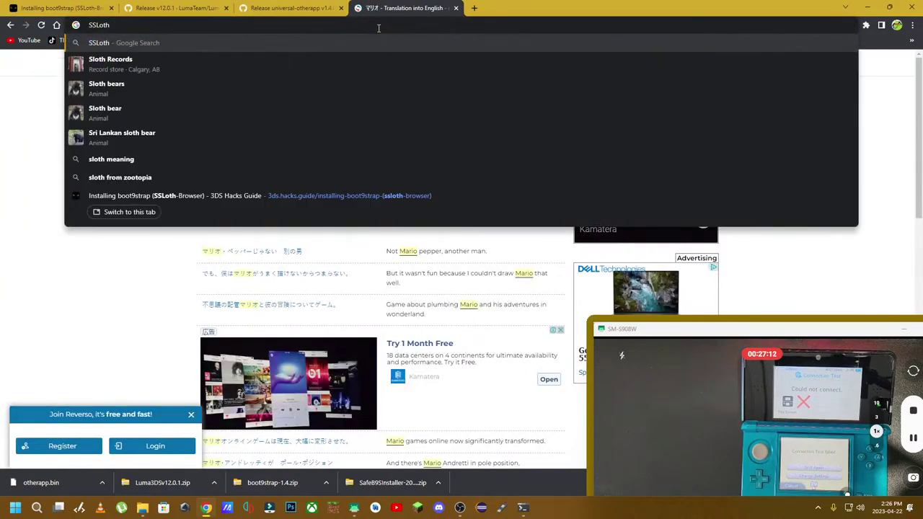
pyautogui.write('network')
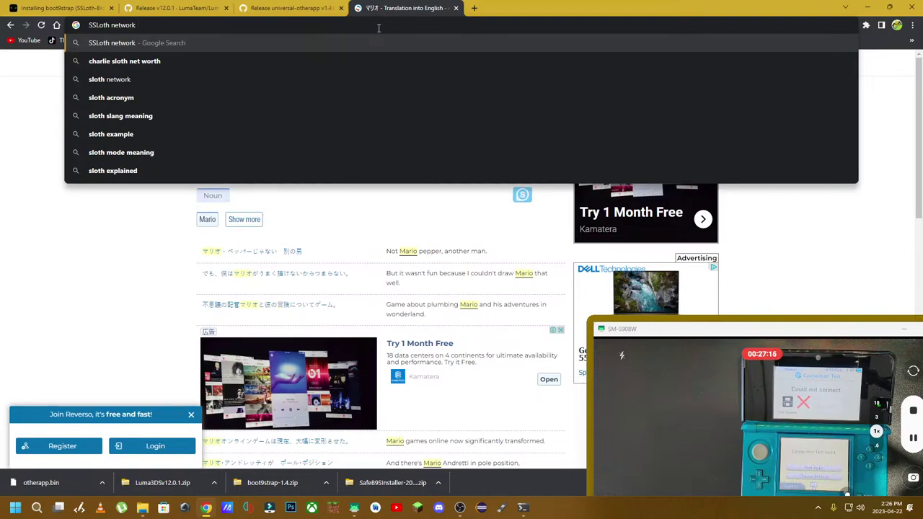
pyautogui.write(' 3ds not ')
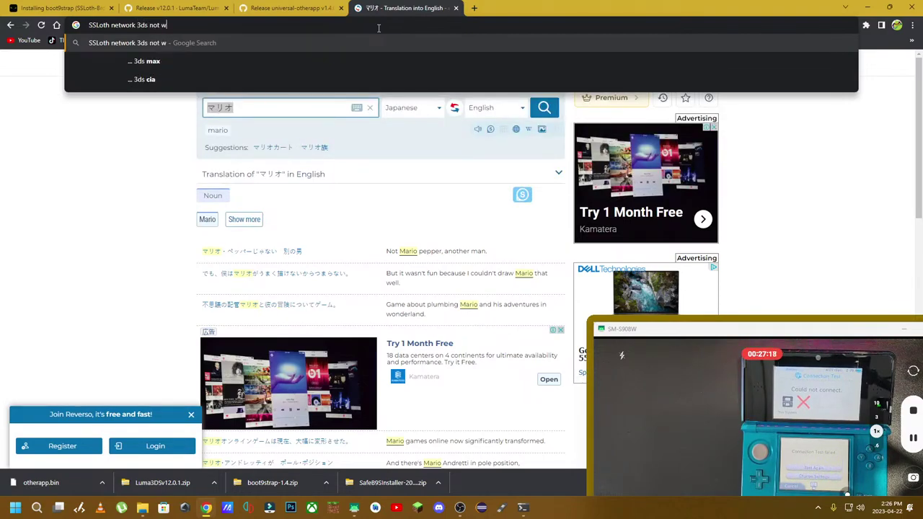
pyautogui.write('connecting')
pyautogui.press('Return')
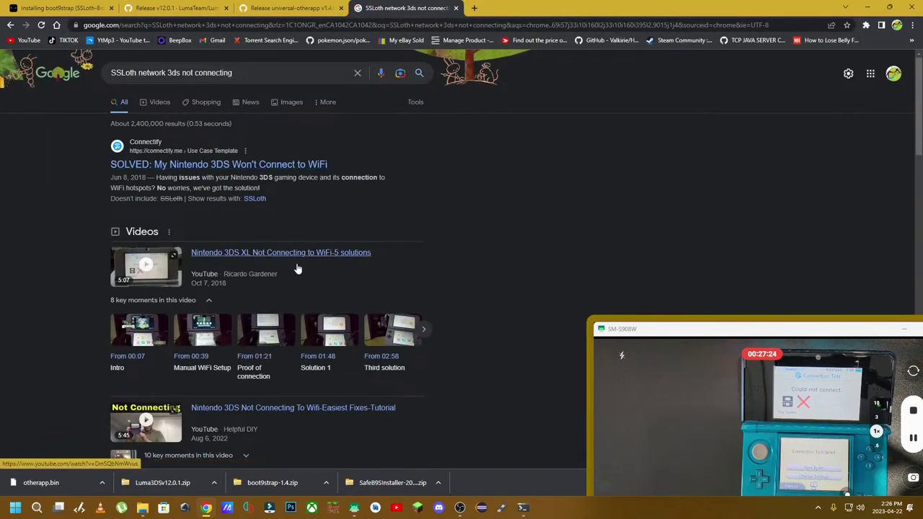
# Look through the search results for connection fixes, checking the answer to "Why won't my 3DS connect to my wi-fi?"
pyautogui.scroll(-6, 301, 257)
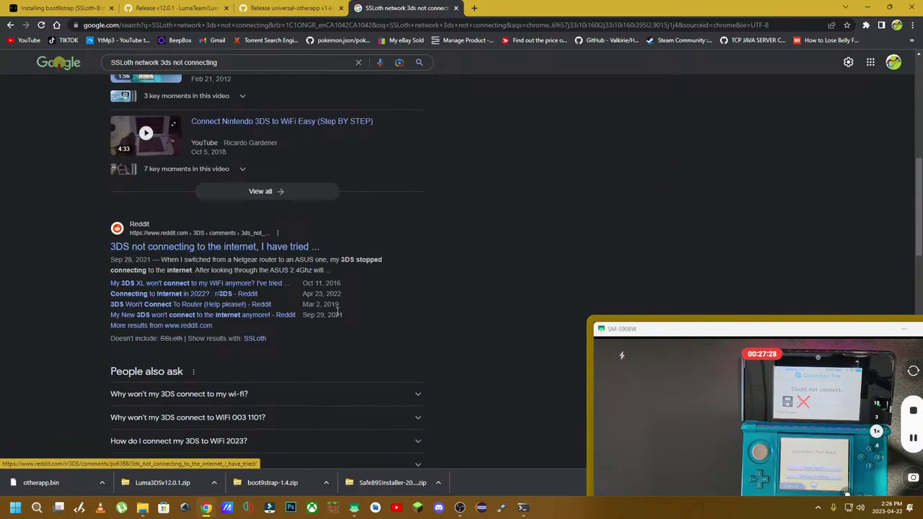
pyautogui.scroll(-2, 200, 238)
pyautogui.click(209, 249)
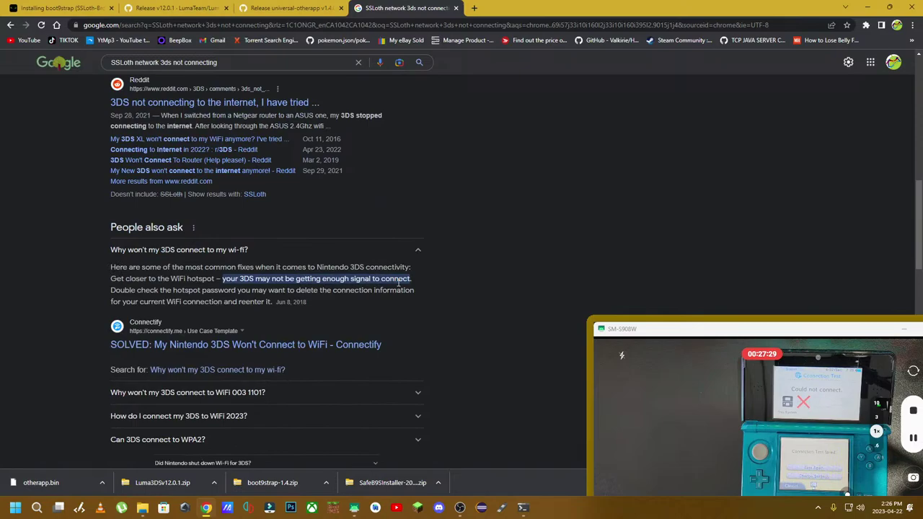
pyautogui.click(295, 259)
pyautogui.scroll(-1, 293, 291)
pyautogui.scroll(-2, 292, 285)
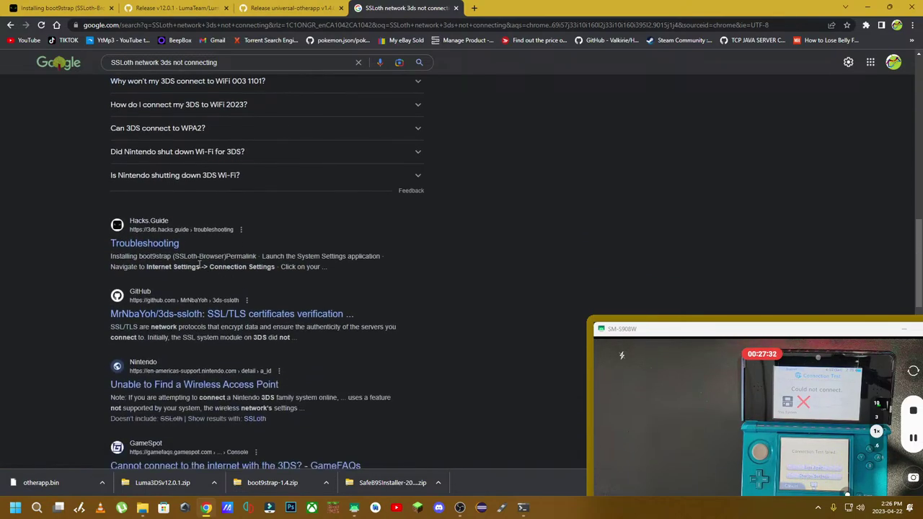
# Open the Hacks.Guide Troubleshooting result in a new tab and examine its list of issues for a connection problem
pyautogui.moveTo(151, 247); pyautogui.dragTo(519, 8)
pyautogui.scroll(-4, 498, 291)
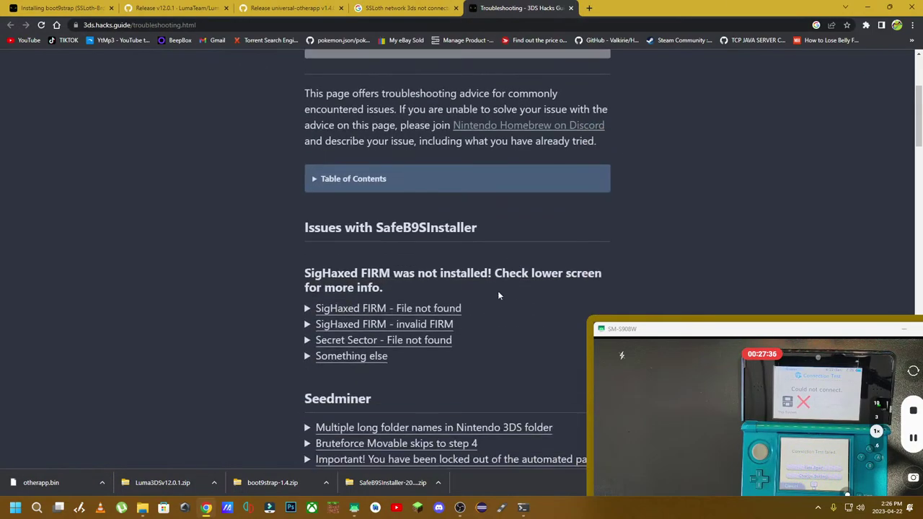
pyautogui.scroll(-7, 380, 257)
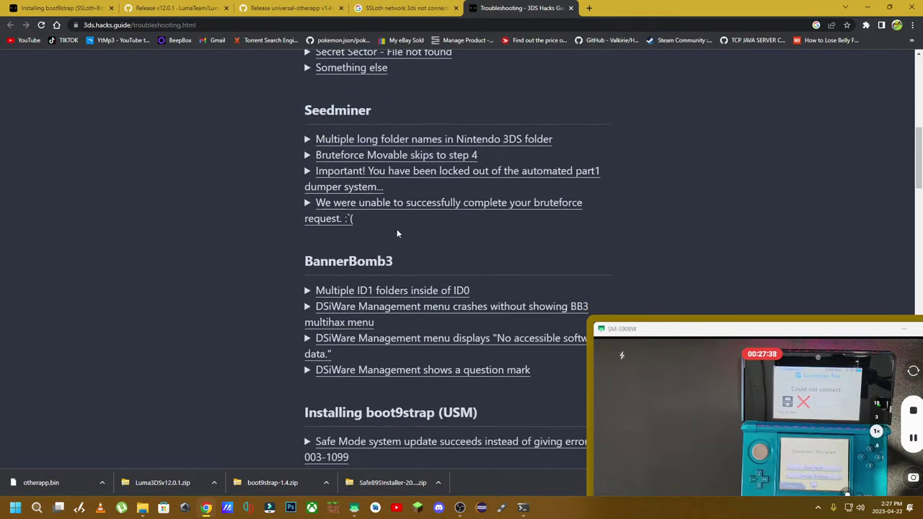
pyautogui.scroll(-8, 402, 230)
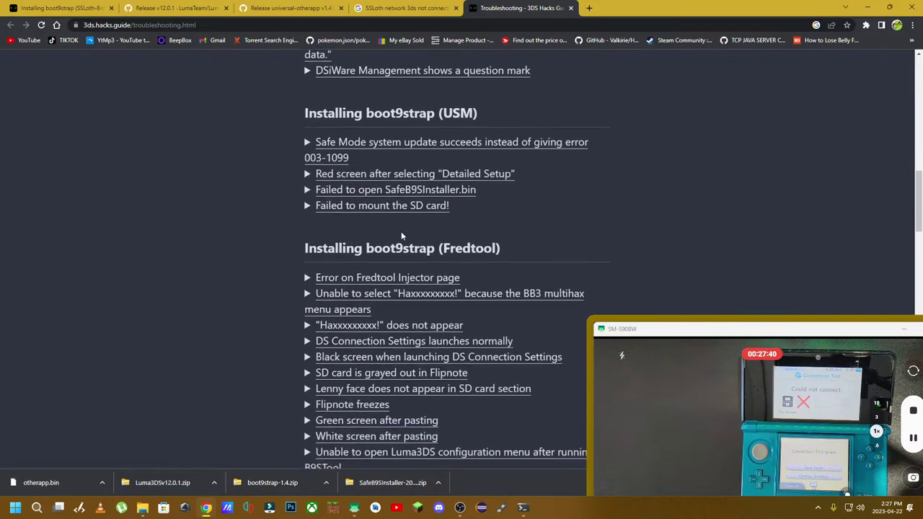
pyautogui.scroll(-5, 412, 233)
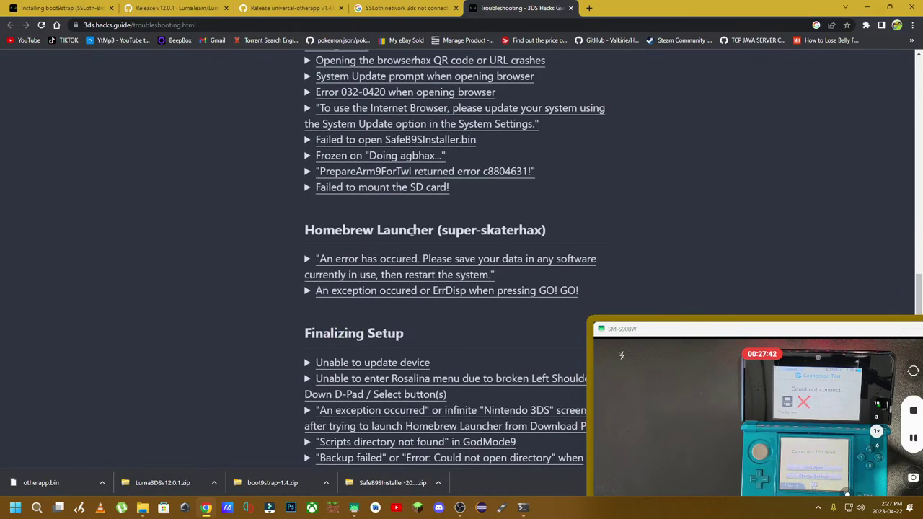
pyautogui.scroll(-6, 412, 233)
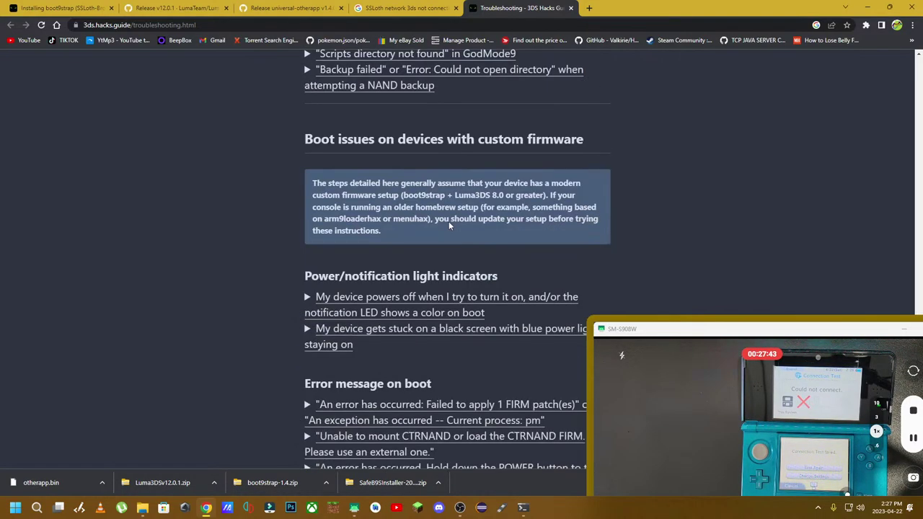
pyautogui.scroll(-4, 447, 223)
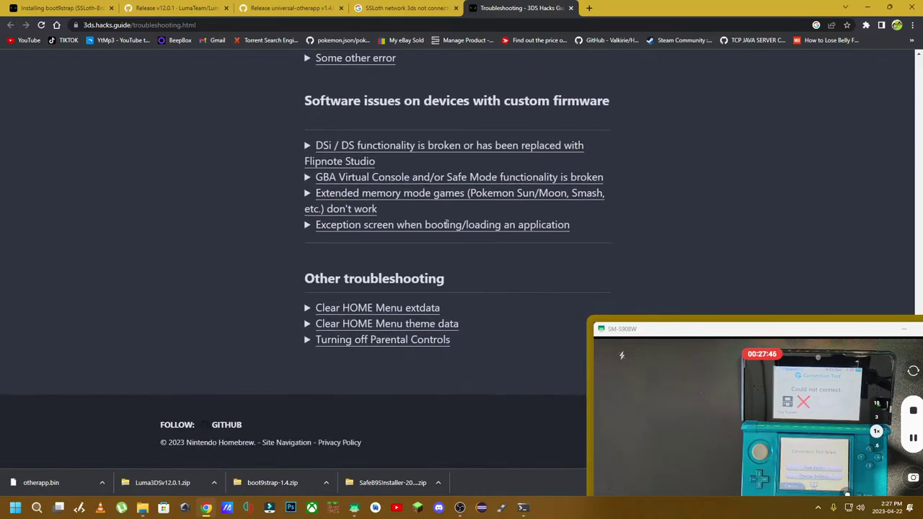
pyautogui.scroll(16, 481, 239)
pyautogui.scroll(10, 481, 238)
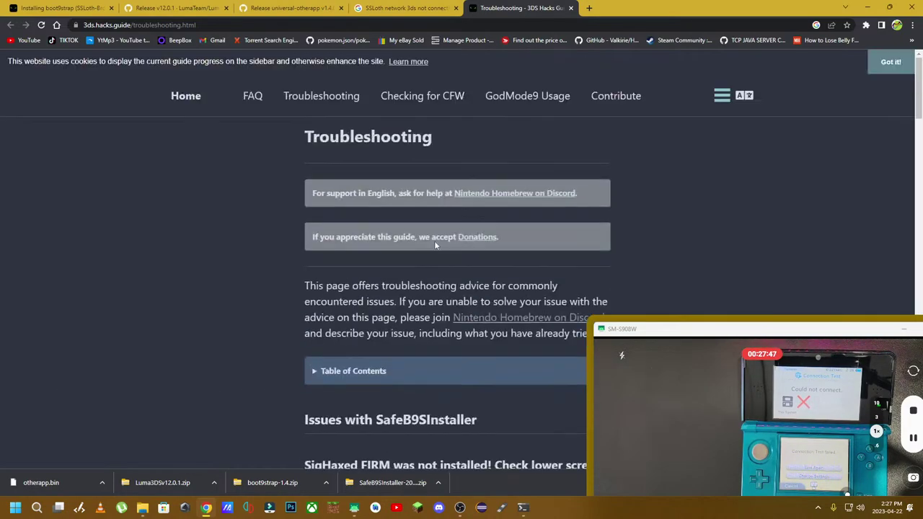
# Return to the "SSLoth network 3ds not connecting" search results and look over the video results on 3DS Wi-Fi problems
pyautogui.click(433, 8)
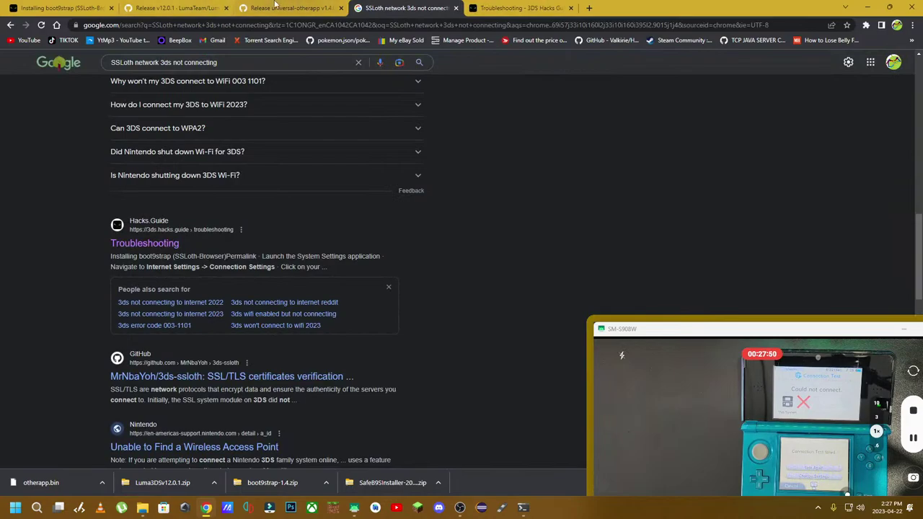
pyautogui.click(288, 8)
pyautogui.click(404, 8)
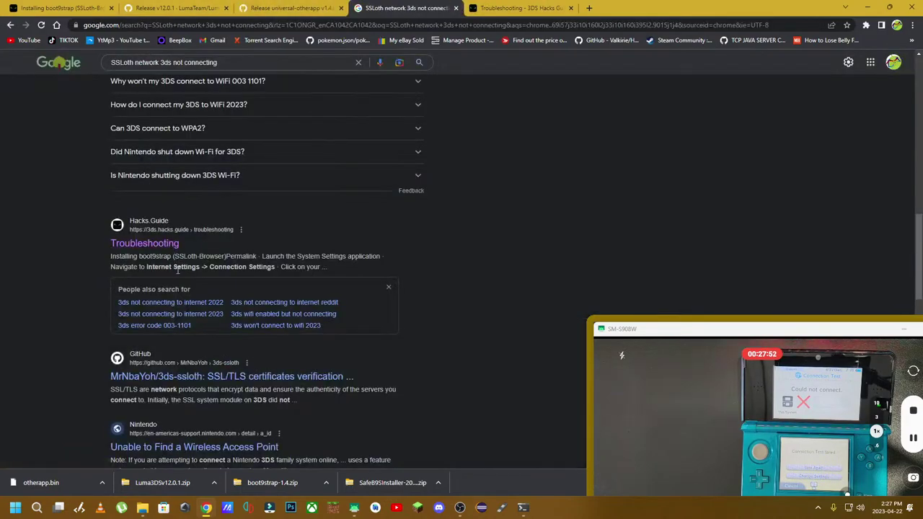
pyautogui.scroll(8, 148, 326)
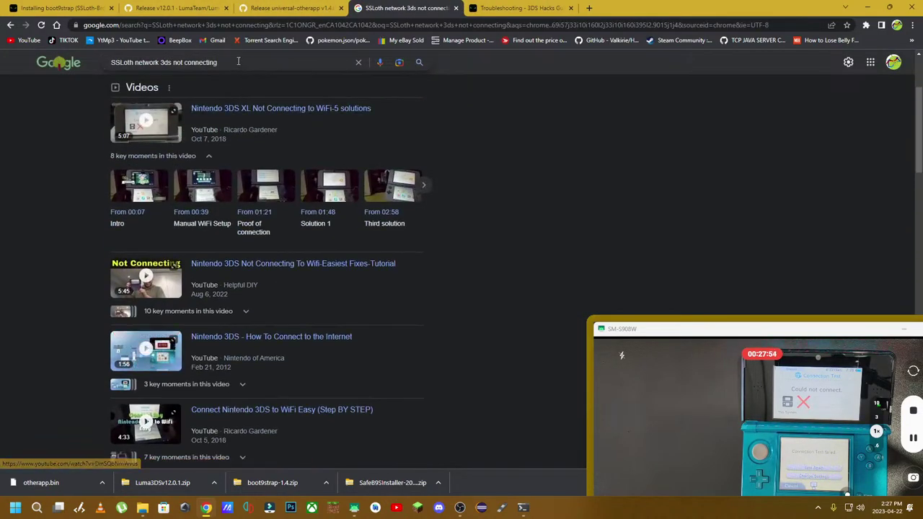
# Replace the current query with a web search for "3ds won't connect to the internet 3ds hack"
pyautogui.press('/')
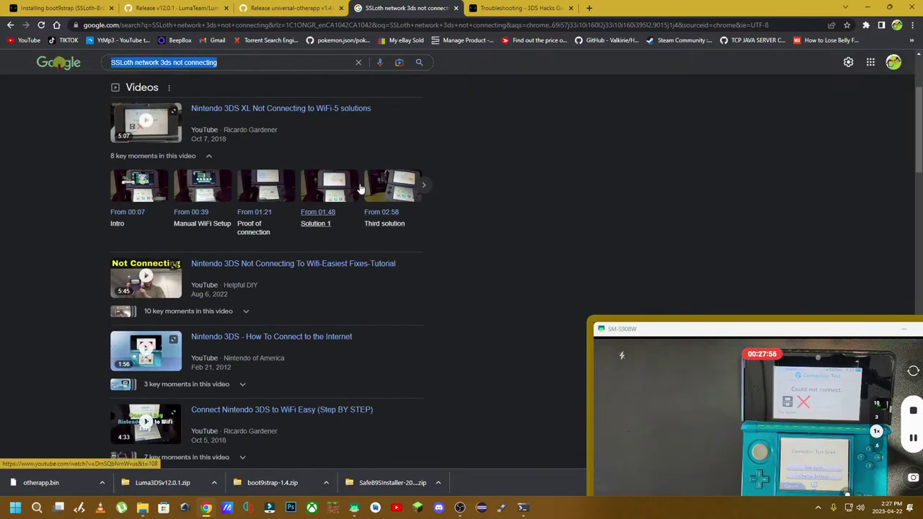
pyautogui.press('BackSpace')
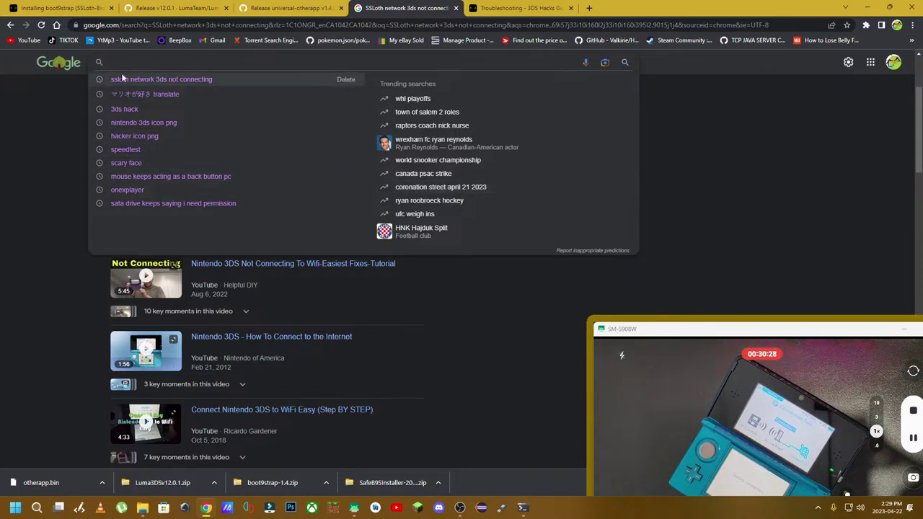
pyautogui.click(304, 25)
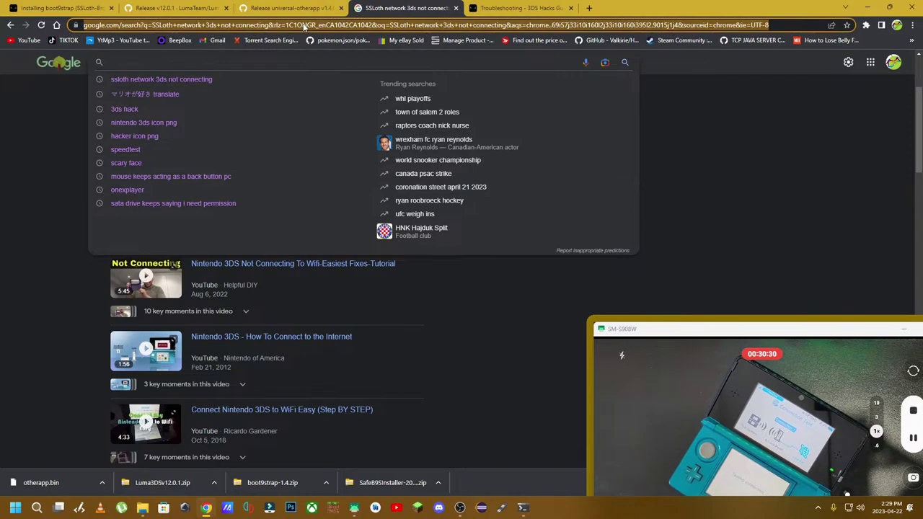
pyautogui.click(304, 25)
pyautogui.write("3ds won't")
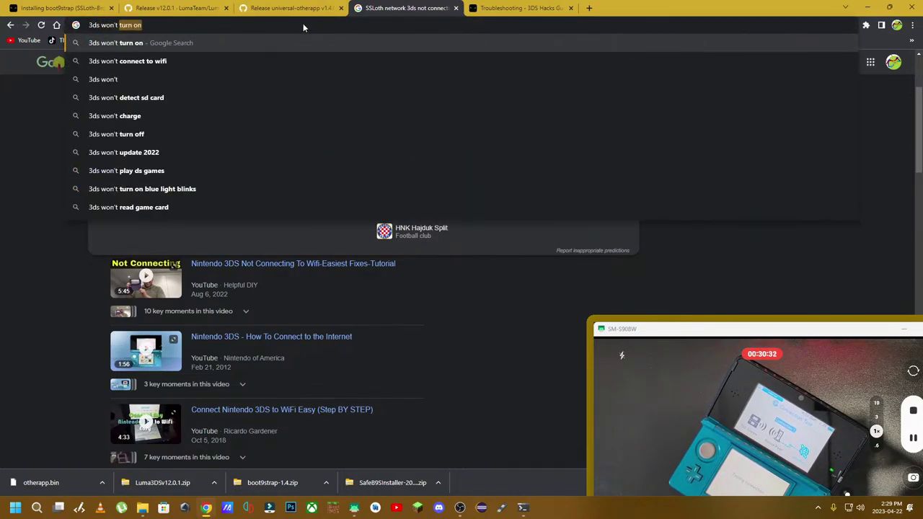
pyautogui.write(' connect ')
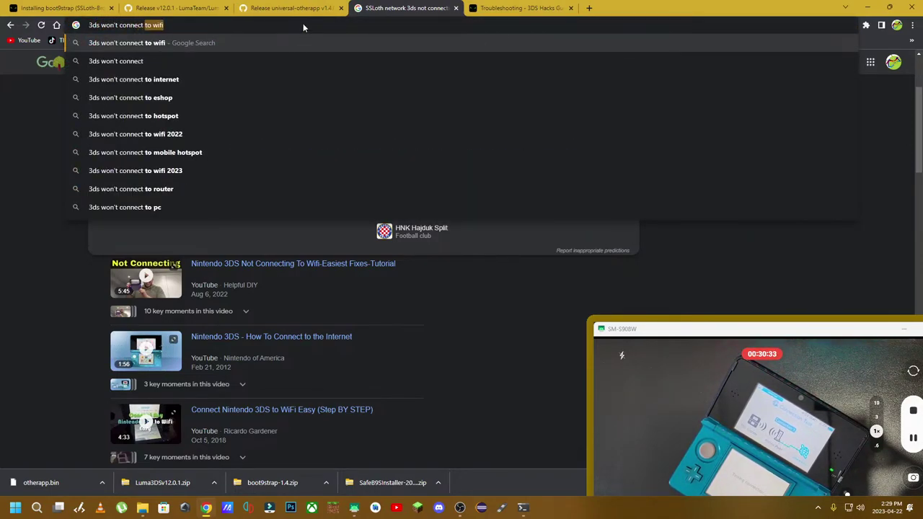
pyautogui.write('to the internet')
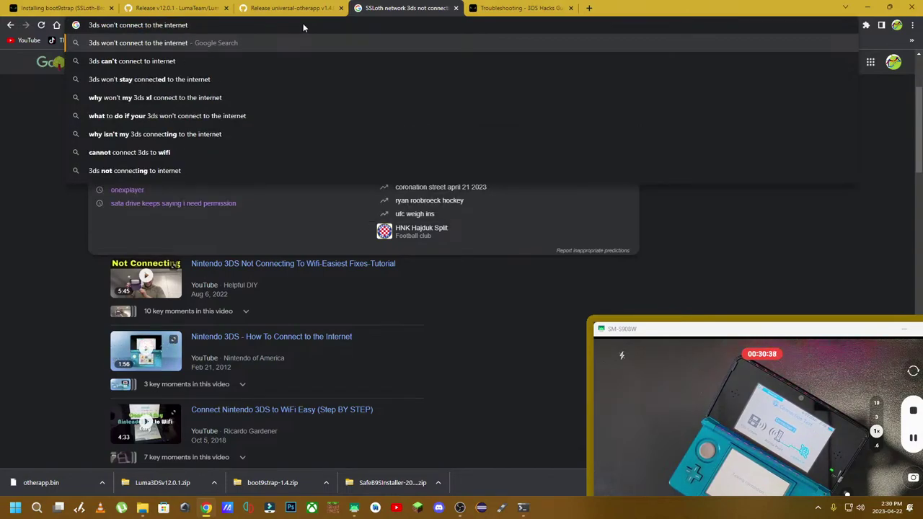
pyautogui.write(' 3ds hack')
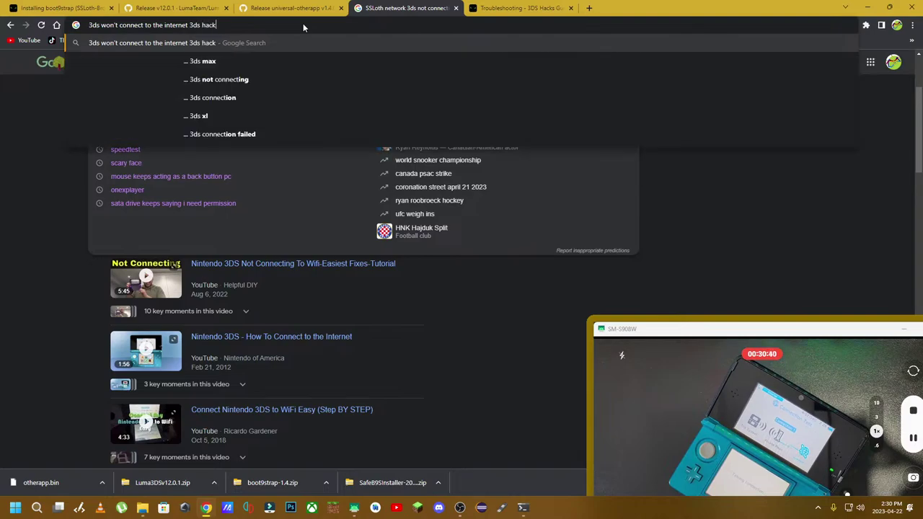
pyautogui.press('Return')
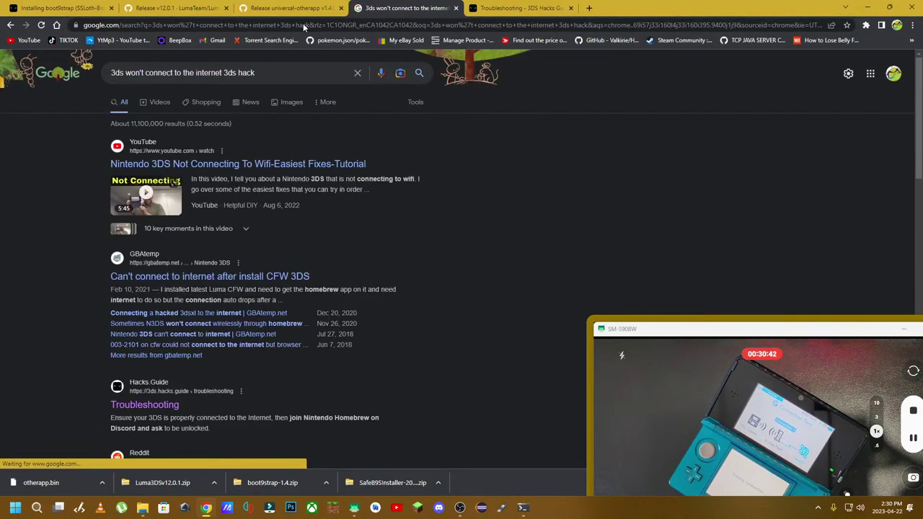
# Open the GBAtemp thread "Can't connect to internet after install CFW 3DS" and read its replies for a fix
pyautogui.click(209, 277)
pyautogui.scroll(-3, 334, 271)
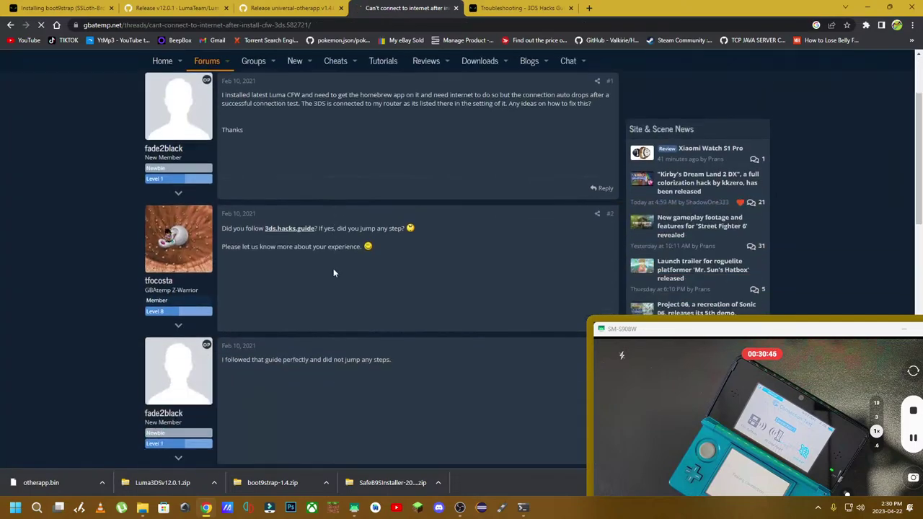
pyautogui.scroll(-2, 326, 273)
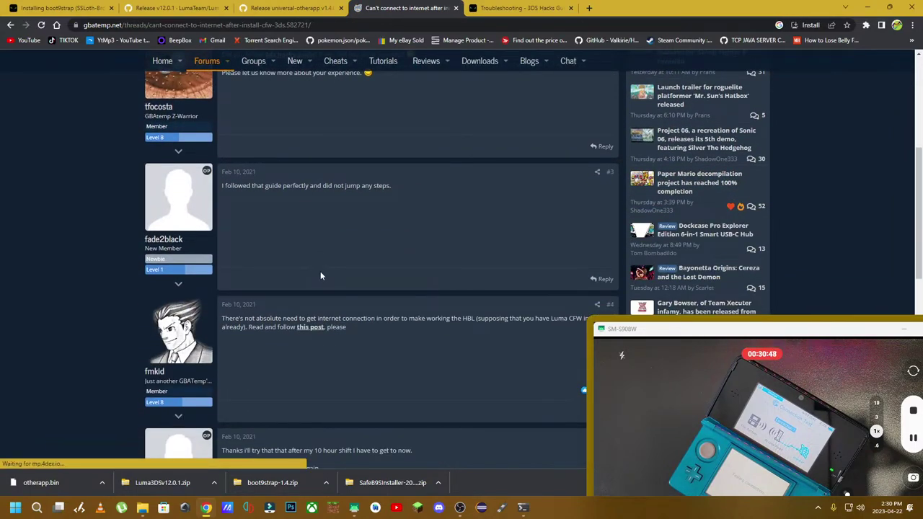
pyautogui.scroll(-2, 322, 275)
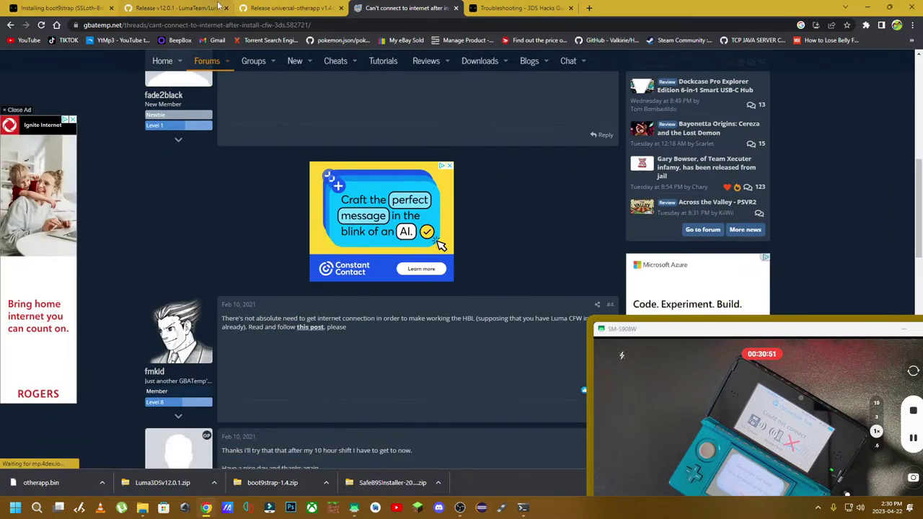
# Search the web for "connection test failed 3ds hack" in place of the GBAtemp thread
pyautogui.click(223, 24)
pyautogui.write('con')
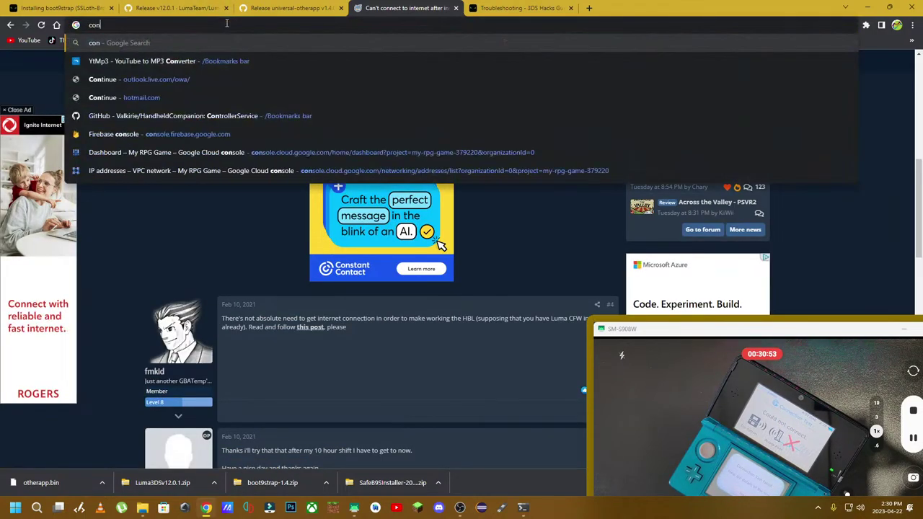
pyautogui.write('nection test ')
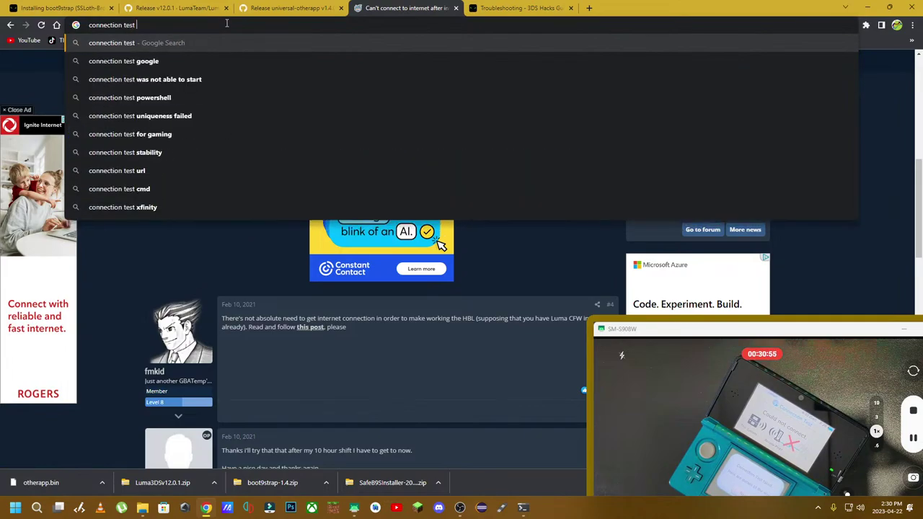
pyautogui.write('failed 3ds hack')
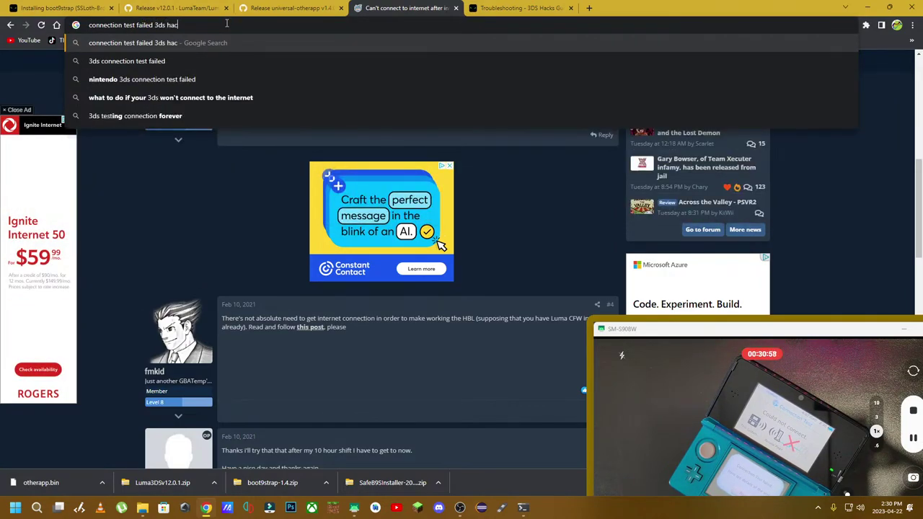
pyautogui.press('Return')
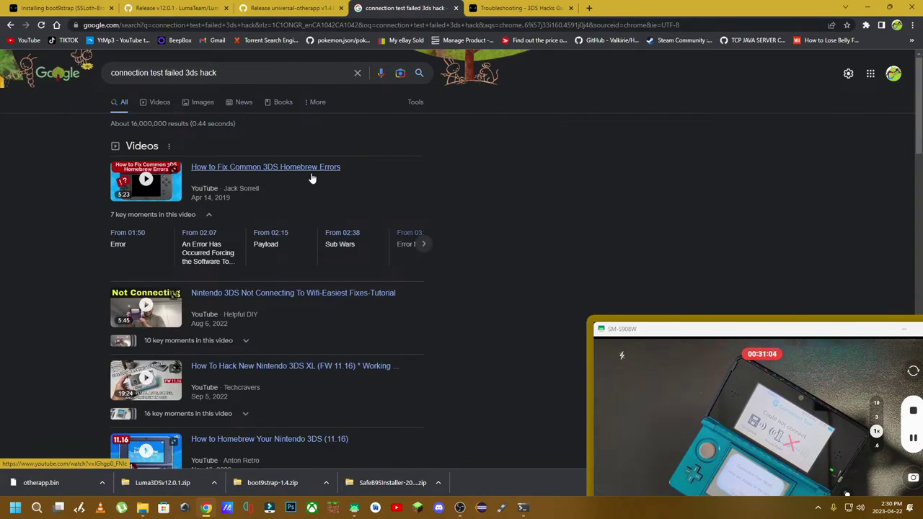
# Open the Reddit result "Hacked 3ds connection problem" and read the post and its comment for a solution
pyautogui.scroll(-3, 313, 182)
pyautogui.scroll(-1, 314, 186)
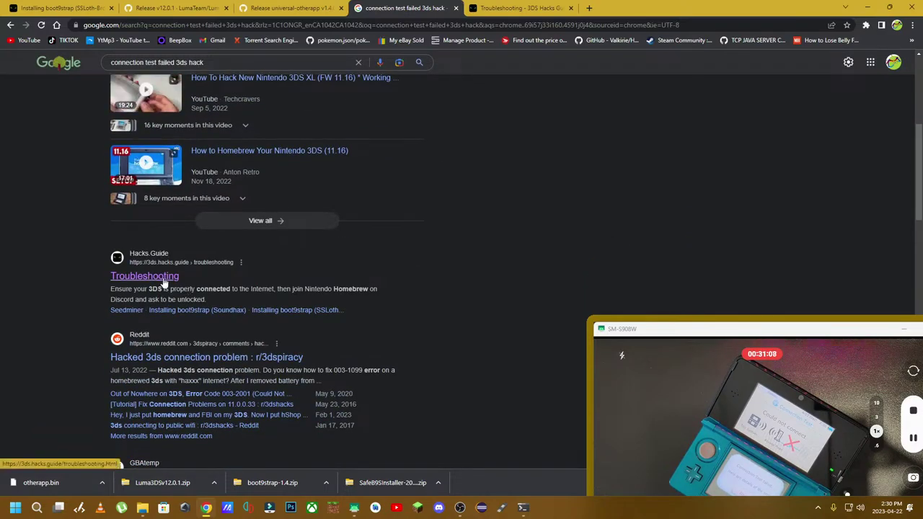
pyautogui.click(291, 359)
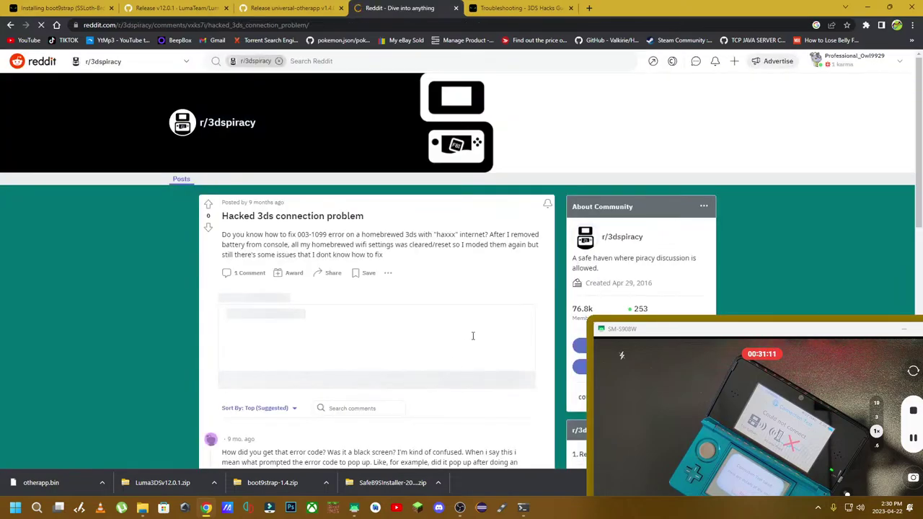
pyautogui.scroll(-2, 465, 338)
pyautogui.scroll(-2, 460, 342)
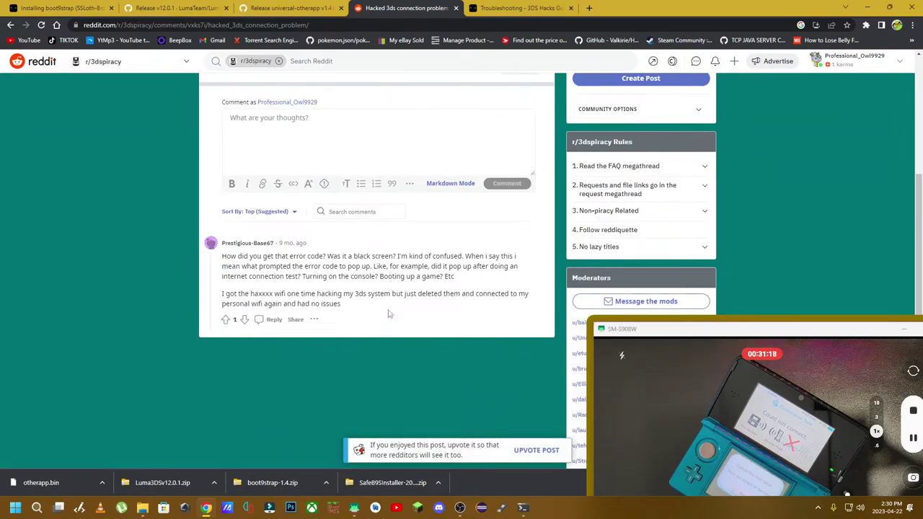
pyautogui.scroll(3, 386, 303)
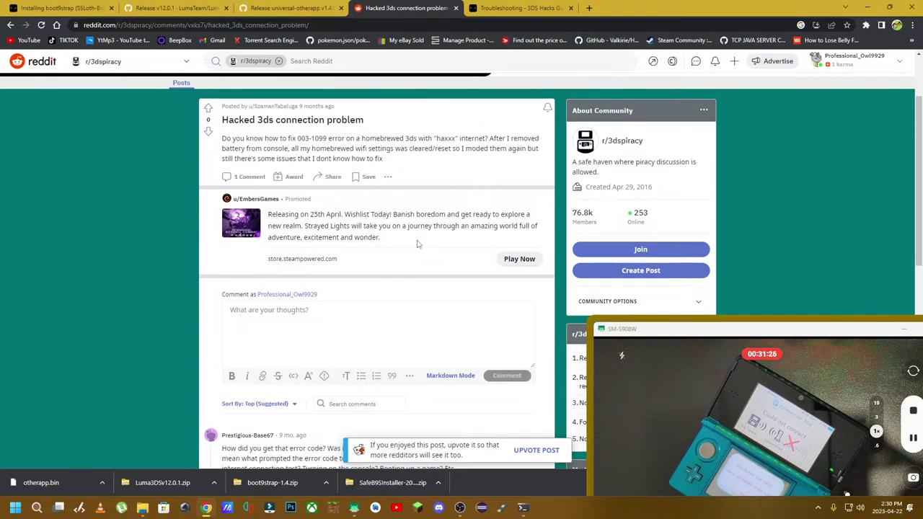
pyautogui.scroll(-1, 417, 245)
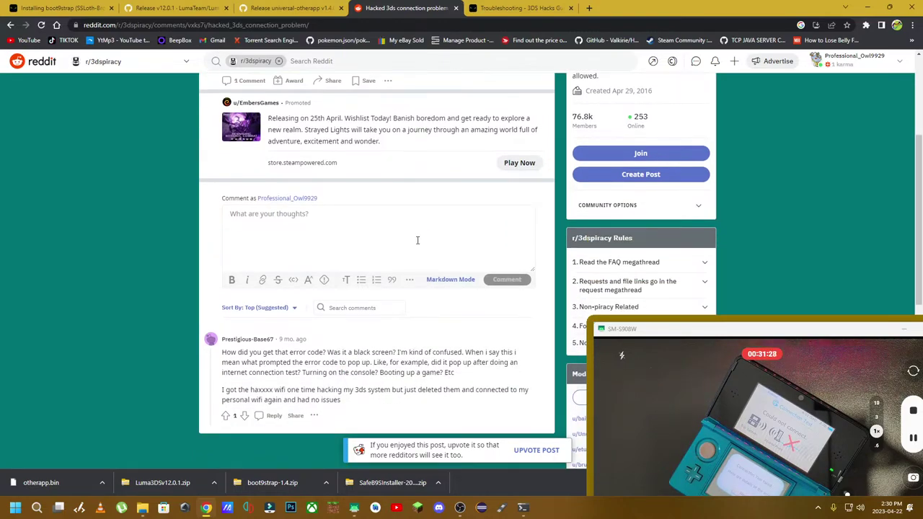
# Go back to the "connection test failed 3ds hack" results and check the further results below the Reddit thread
pyautogui.click(11, 25)
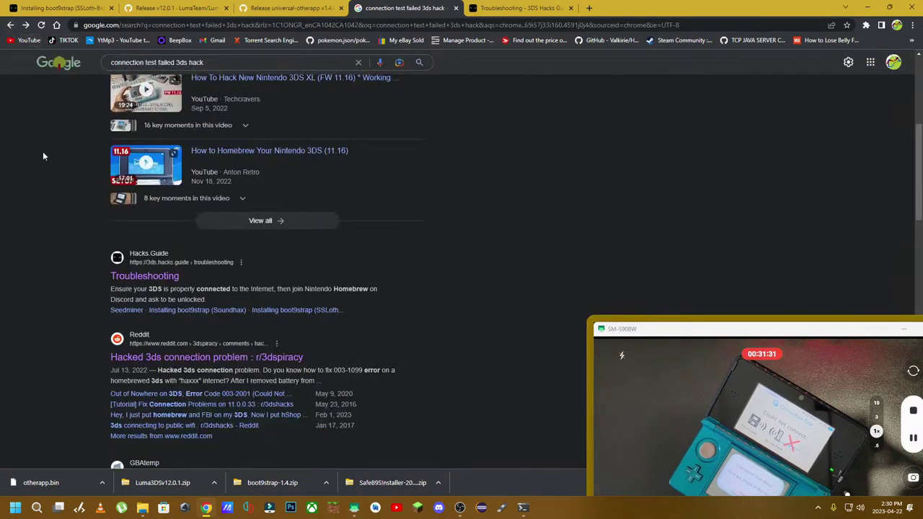
pyautogui.scroll(-2, 70, 199)
pyautogui.scroll(-1, 71, 199)
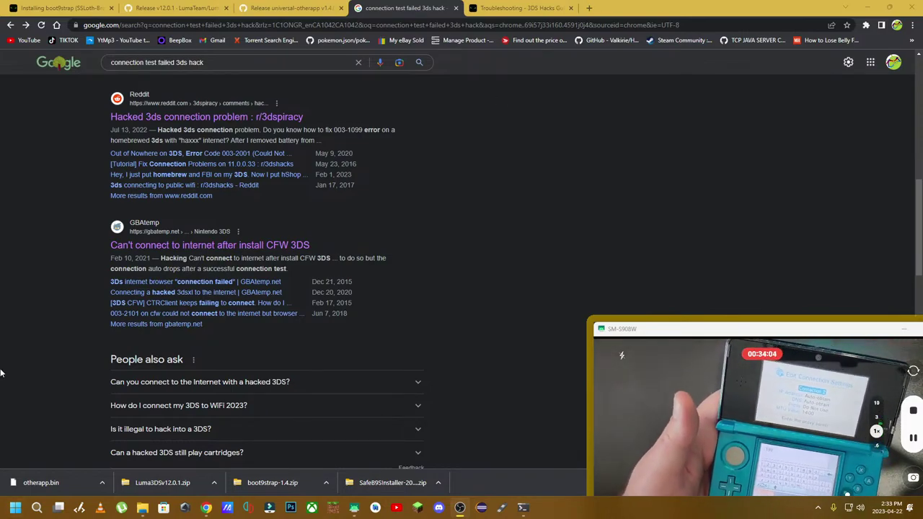
# Return to the boot9strap installation guide and read from the SSLoth proxy instructions through the Launching SafeB9SInstaller section
pyautogui.click(49, 5)
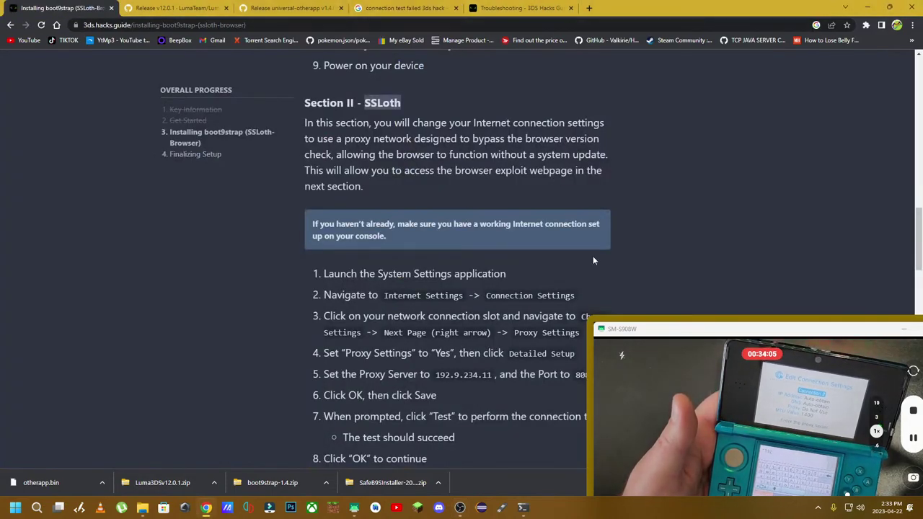
pyautogui.scroll(-1, 508, 406)
pyautogui.scroll(-1, 507, 405)
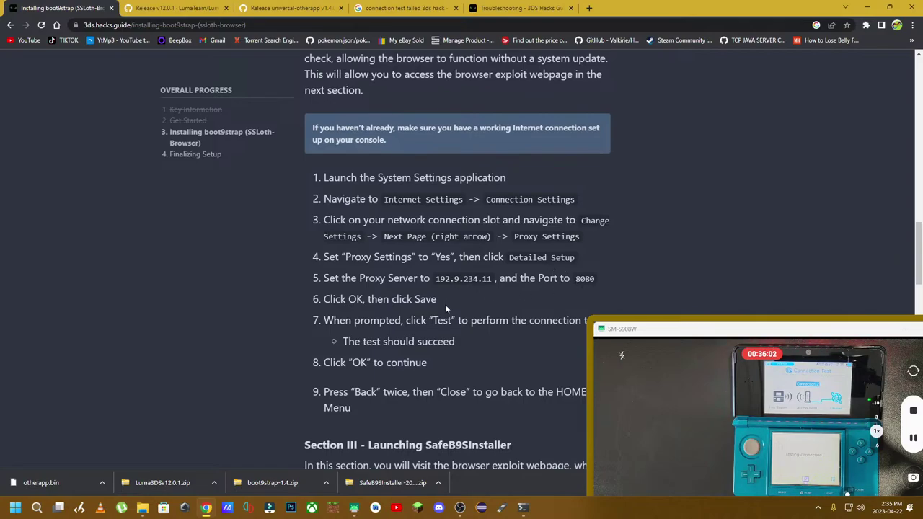
pyautogui.scroll(-2, 438, 313)
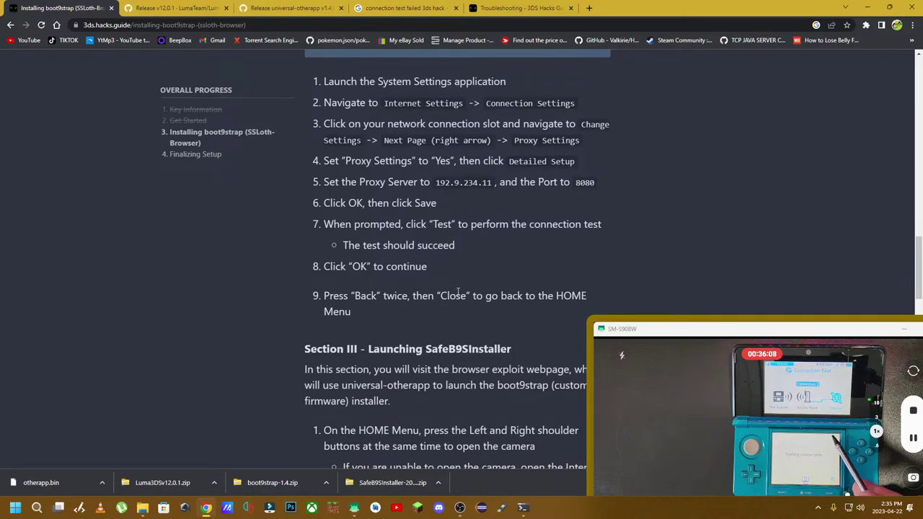
pyautogui.scroll(-3, 450, 289)
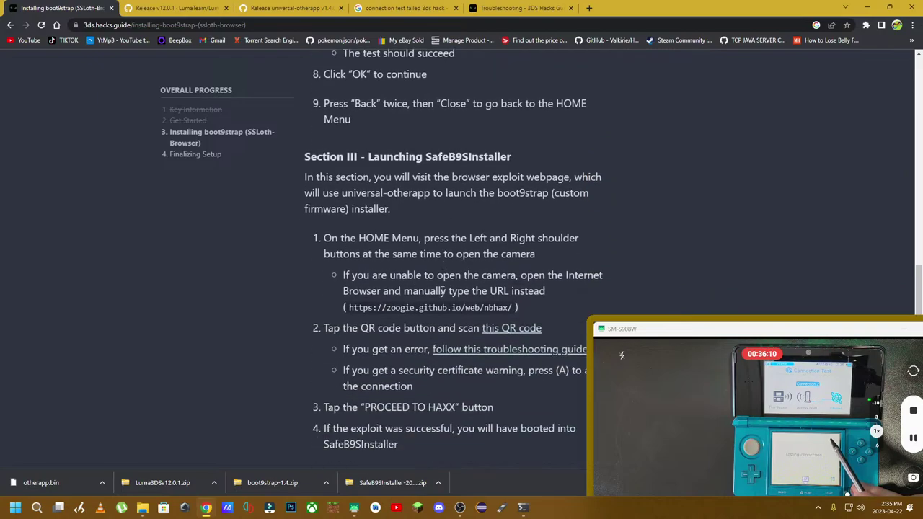
pyautogui.scroll(-2, 443, 291)
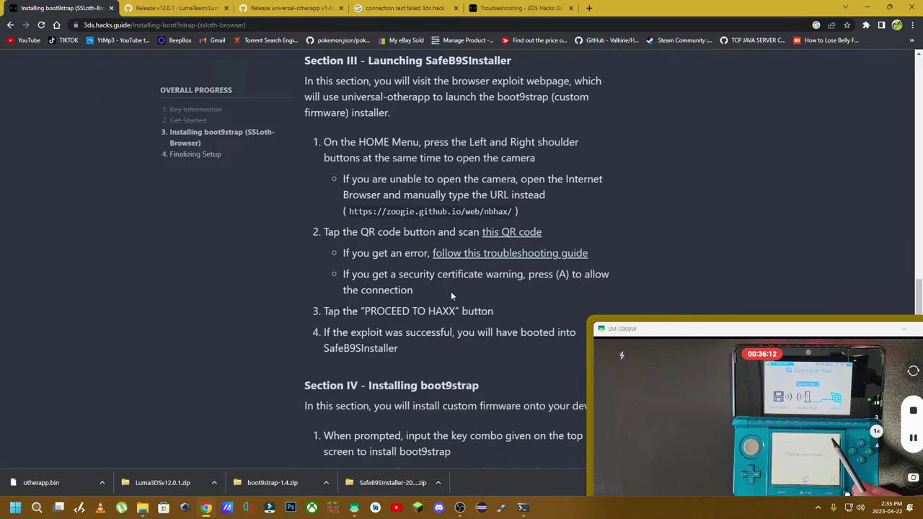
# Go back to the guide's SSLoth section and reread the proxy server, port and connection test instructions
pyautogui.scroll(2, 451, 291)
pyautogui.scroll(4, 448, 292)
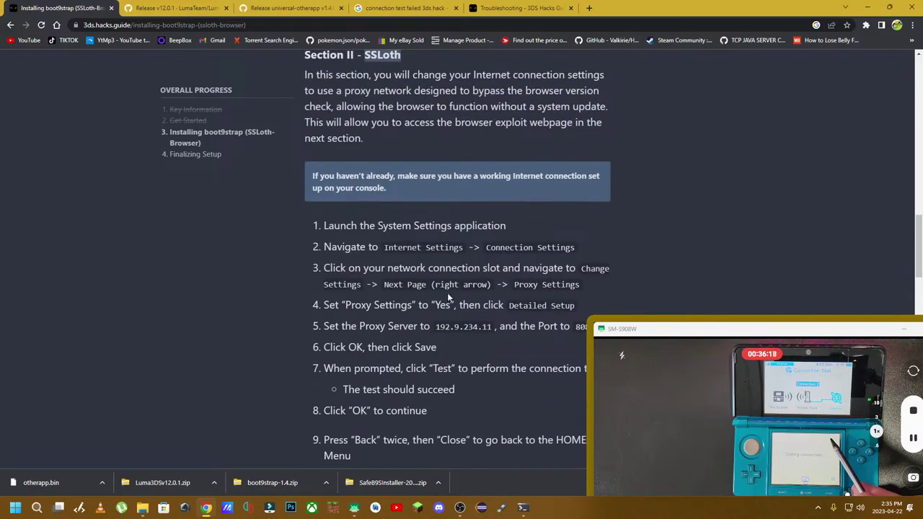
pyautogui.scroll(-1, 447, 292)
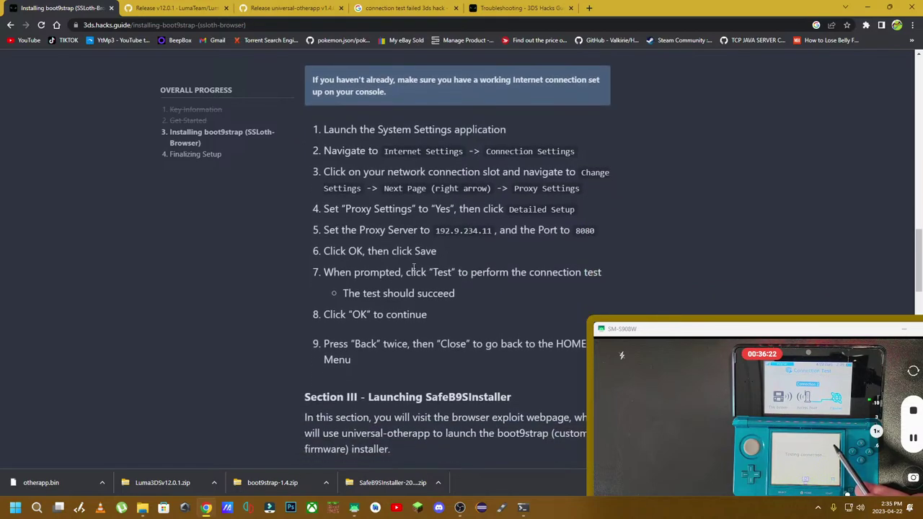
pyautogui.scroll(-1, 414, 267)
pyautogui.scroll(1, 414, 267)
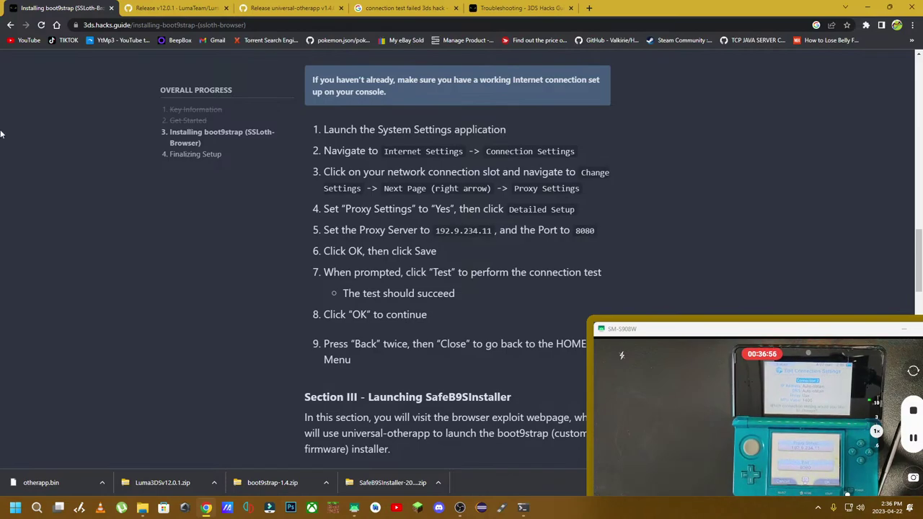
# Search the web for "proxy settings not connecting 3ds hack" in place of the open Troubleshooting page
pyautogui.click(553, 6)
pyautogui.click(507, 25)
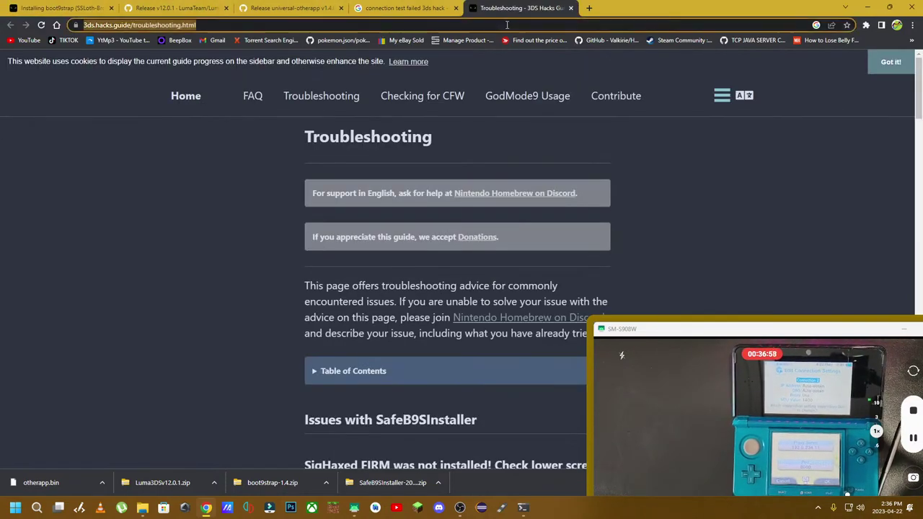
pyautogui.write('proxy ')
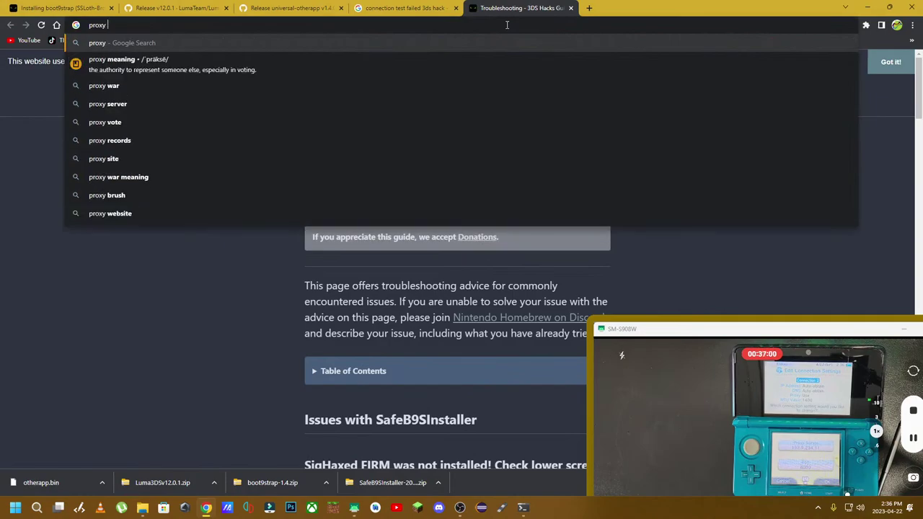
pyautogui.write('settings ')
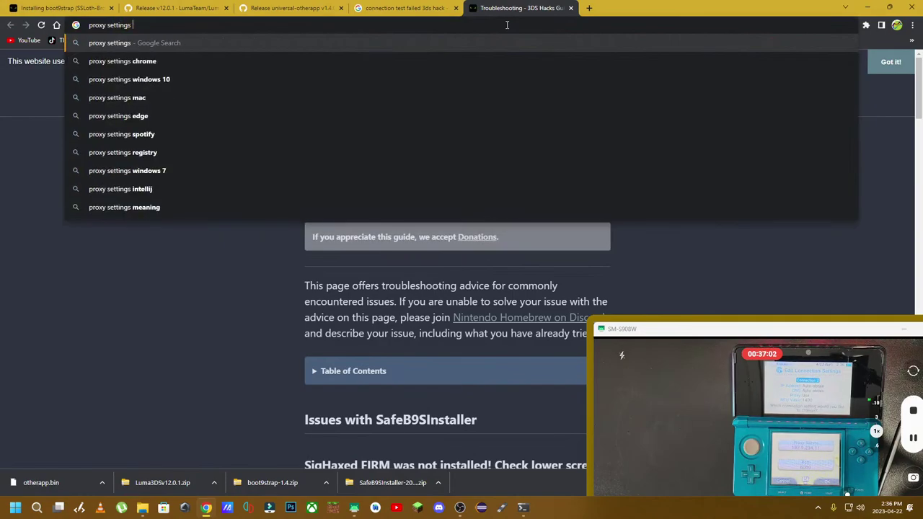
pyautogui.write('not connecting 3ds hack')
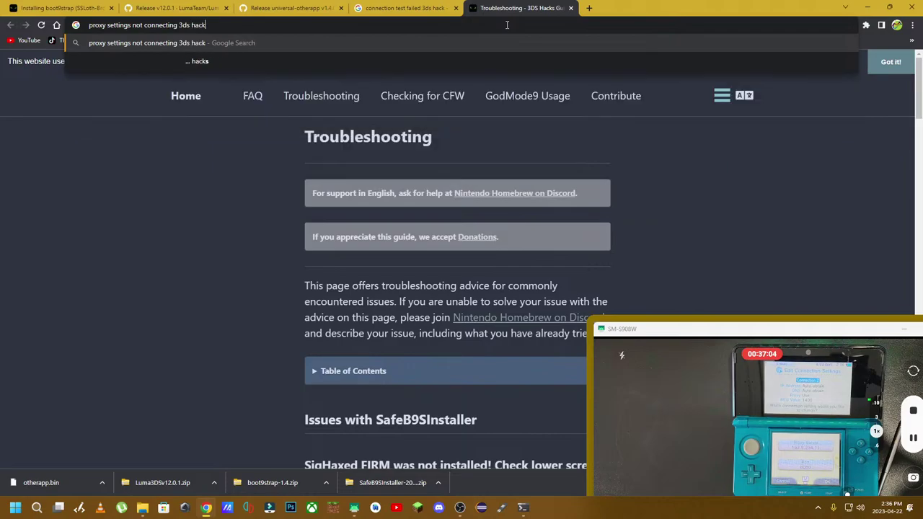
pyautogui.press('Return')
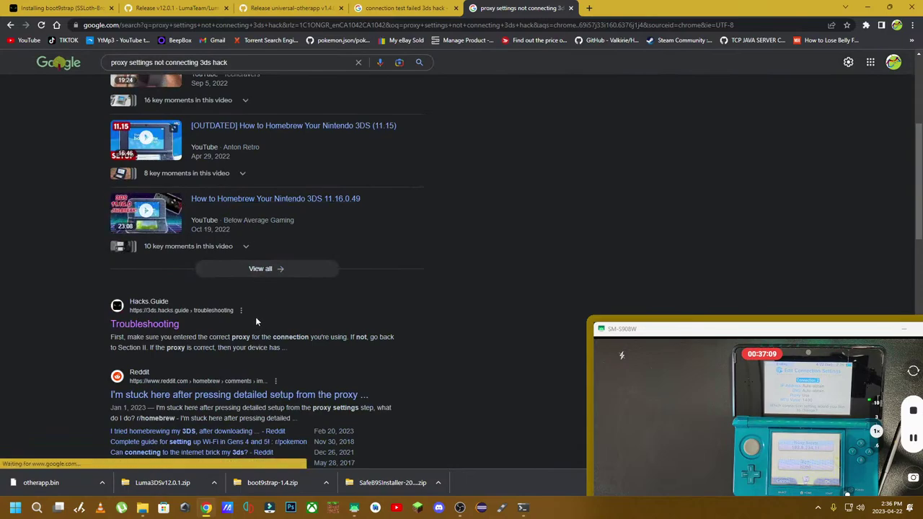
# Open the Reddit result about being stuck after detailed setup in the proxy settings step and read its comments for a fix
pyautogui.scroll(-3, 233, 207)
pyautogui.click(233, 205)
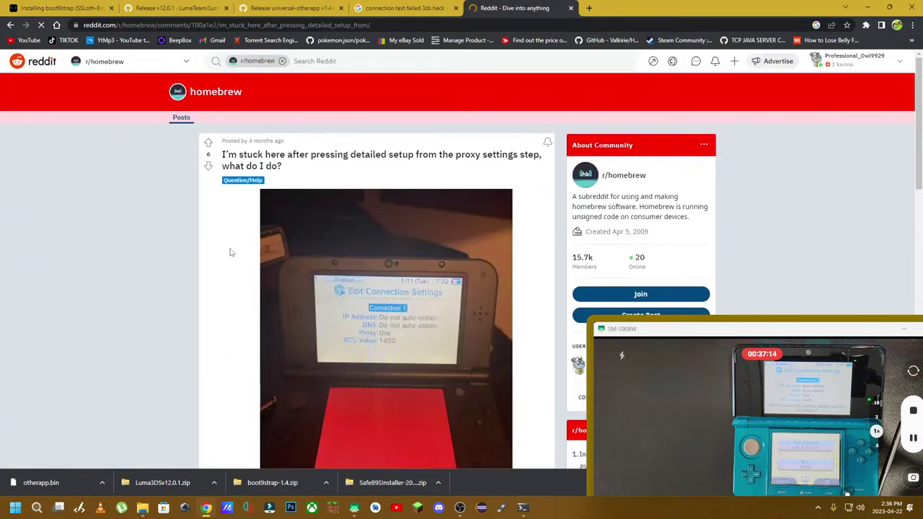
pyautogui.scroll(-3, 390, 200)
pyautogui.scroll(-4, 395, 200)
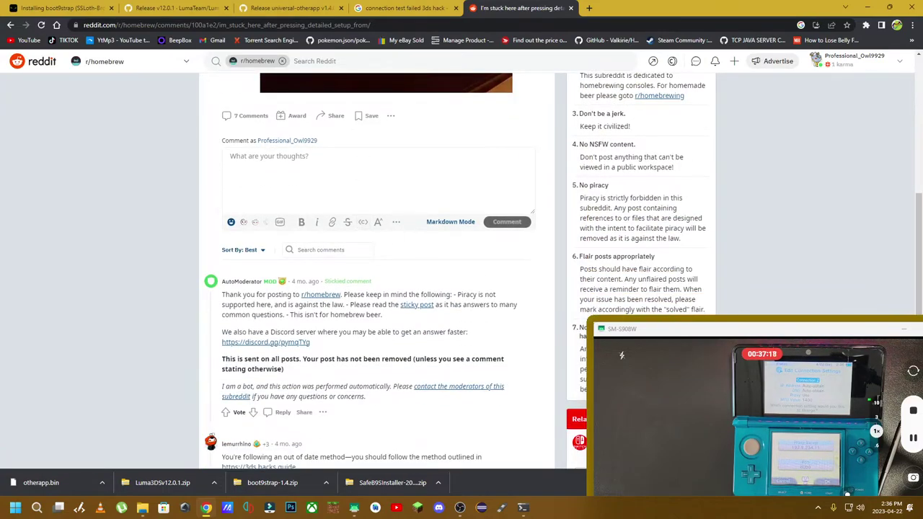
pyautogui.click(871, 319)
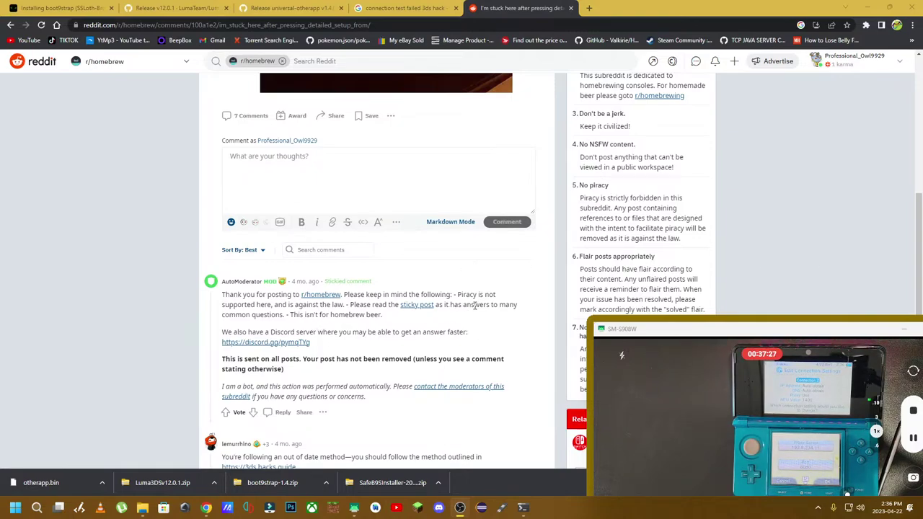
pyautogui.scroll(-3, 475, 305)
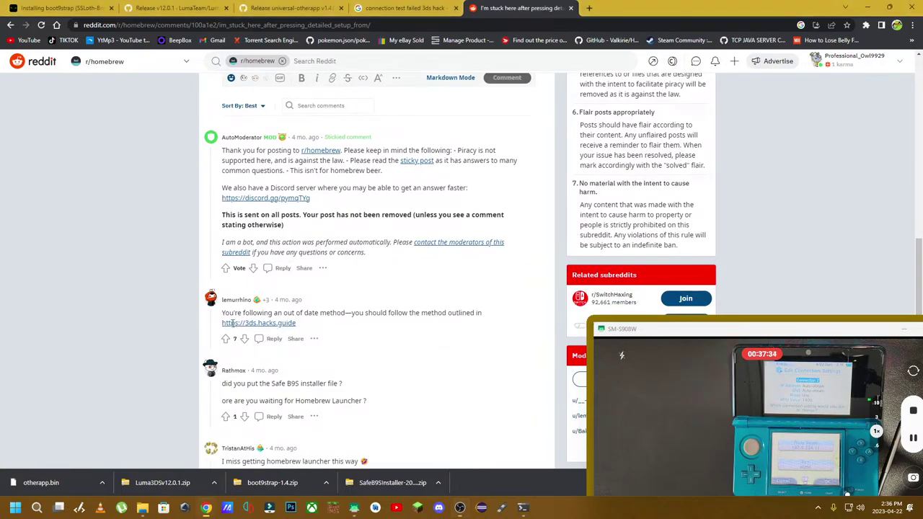
pyautogui.moveTo(231, 324); pyautogui.dragTo(299, 325)
pyautogui.scroll(-2, 275, 328)
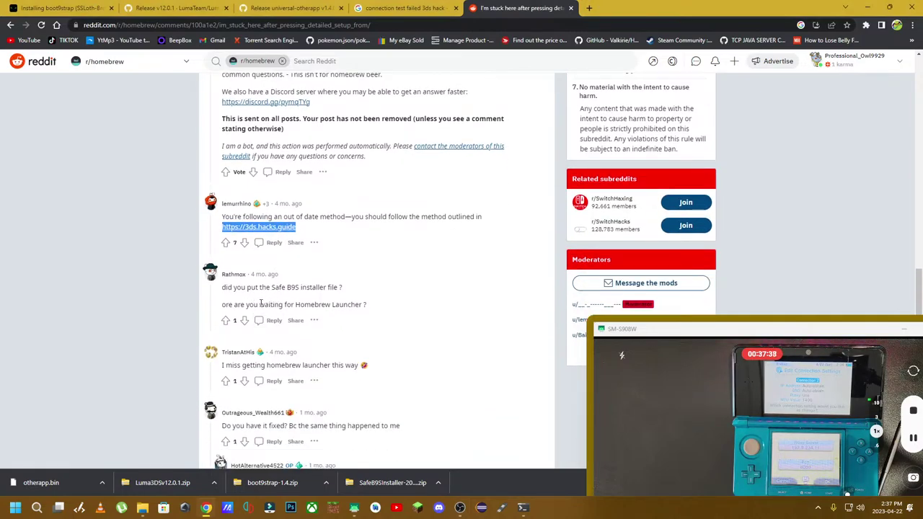
pyautogui.scroll(-2, 270, 382)
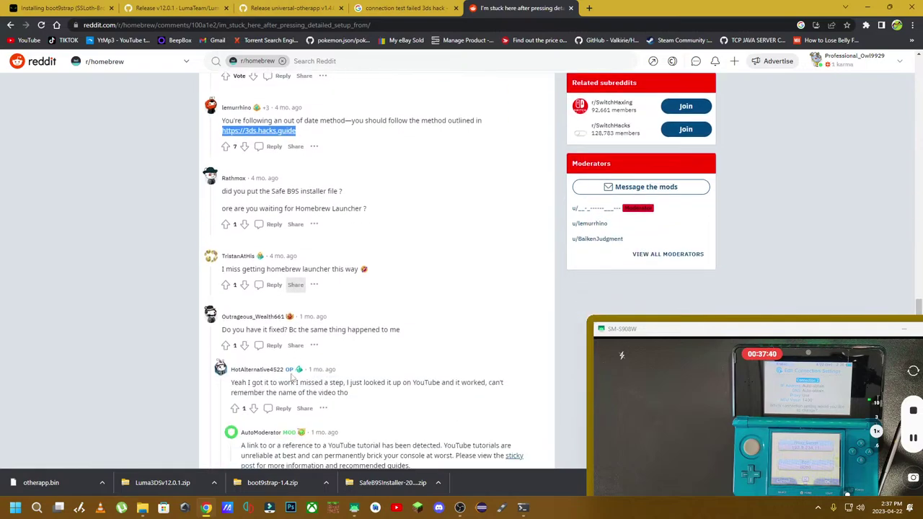
pyautogui.scroll(-1, 229, 344)
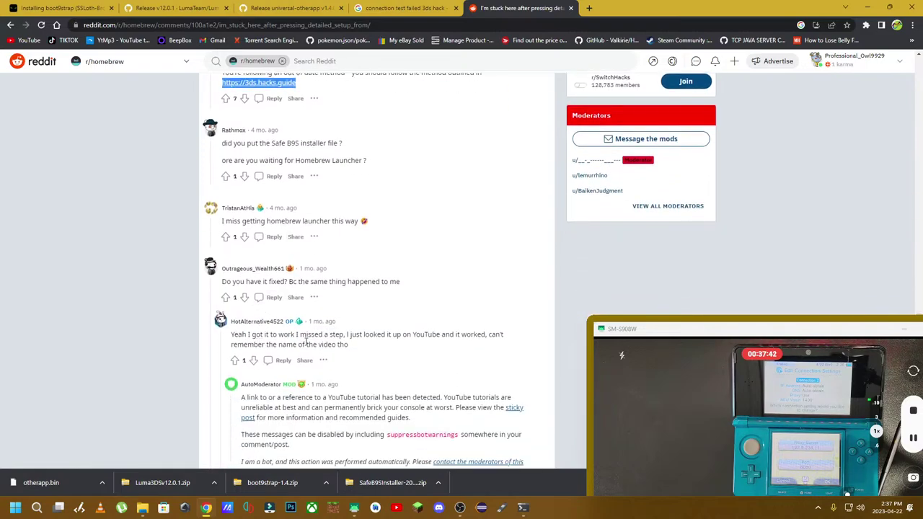
pyautogui.scroll(-1, 280, 373)
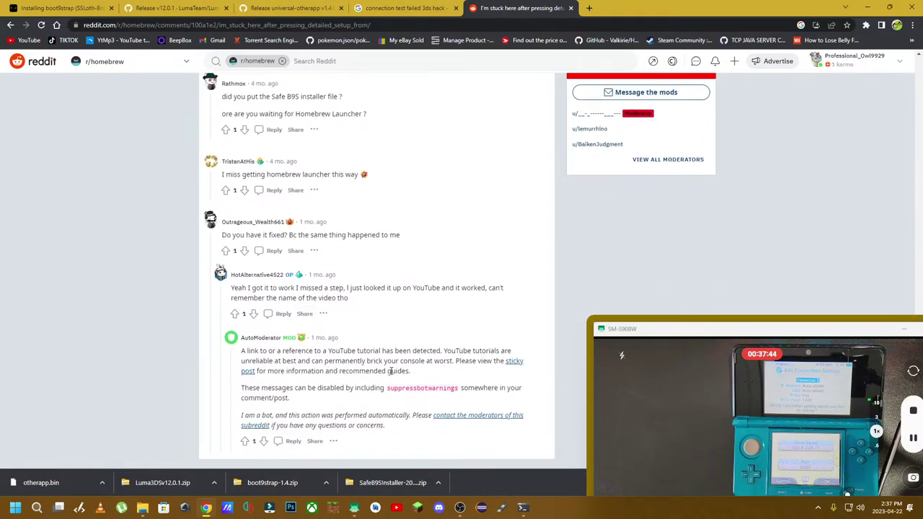
pyautogui.scroll(3, 250, 222)
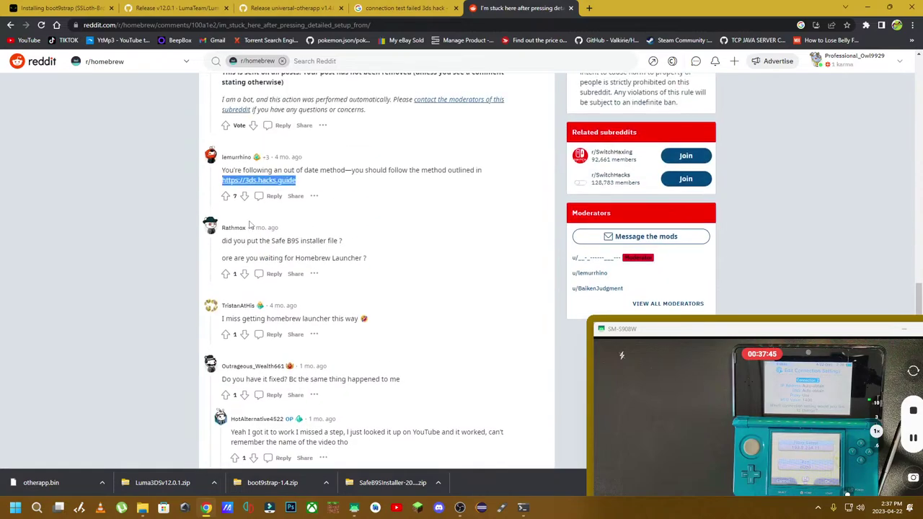
pyautogui.rightClick(258, 182)
pyautogui.click(287, 190)
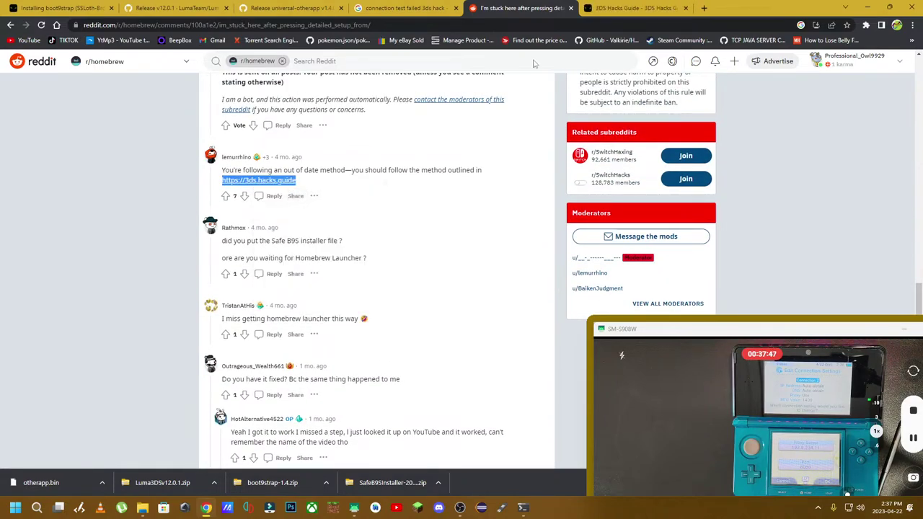
pyautogui.click(603, 8)
pyautogui.scroll(-7, 394, 318)
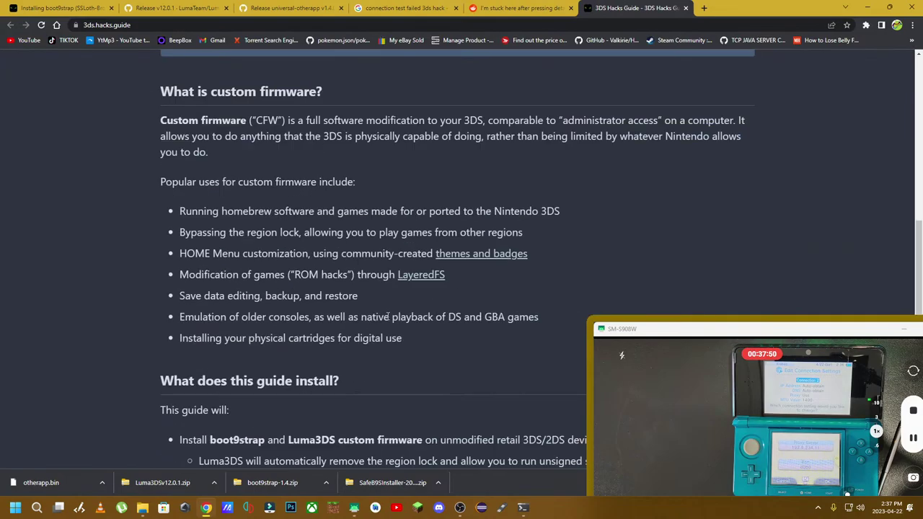
pyautogui.scroll(-2, 384, 312)
pyautogui.scroll(8, 357, 301)
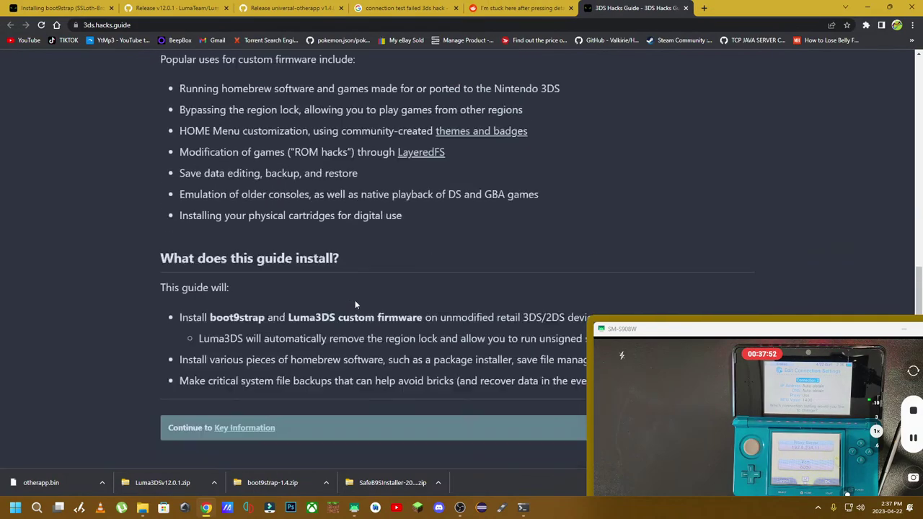
pyautogui.scroll(1, 371, 270)
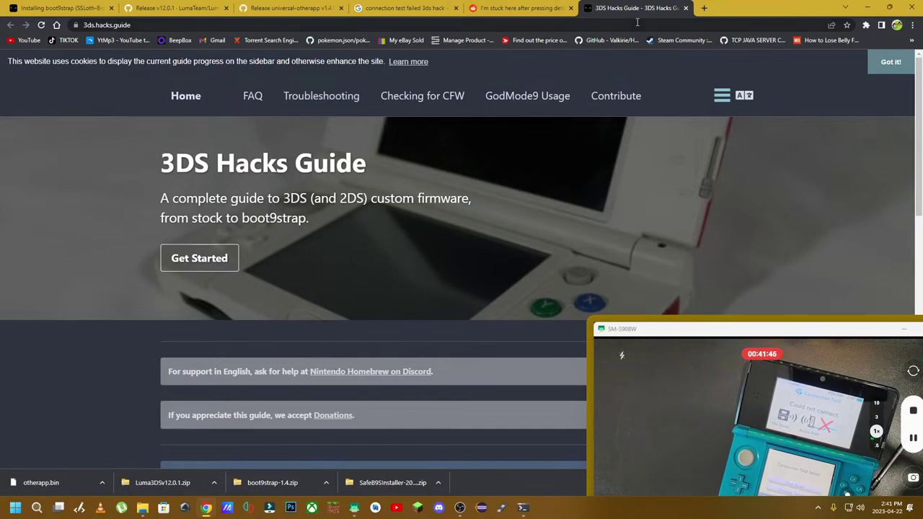
# Close the 3DS Hacks Guide home page and the Reddit thread, and return to the boot9strap installation guide
pyautogui.click(686, 8)
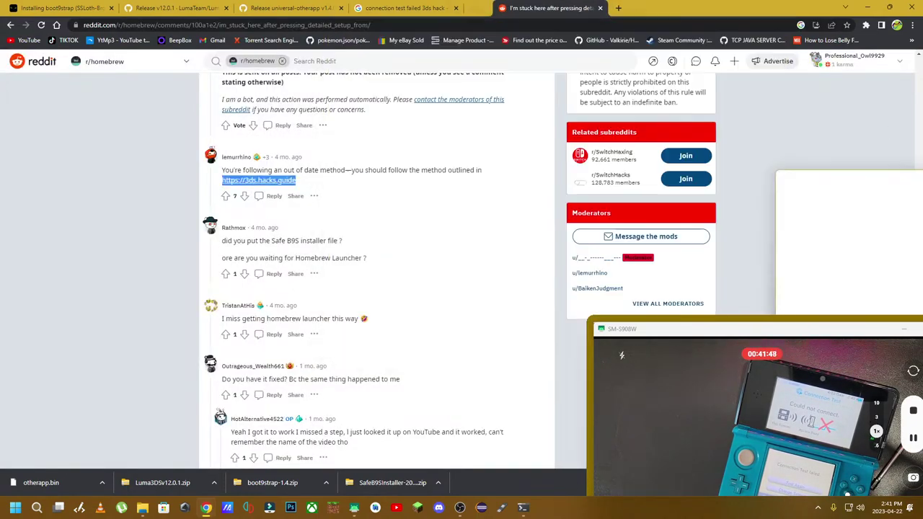
pyautogui.click(570, 8)
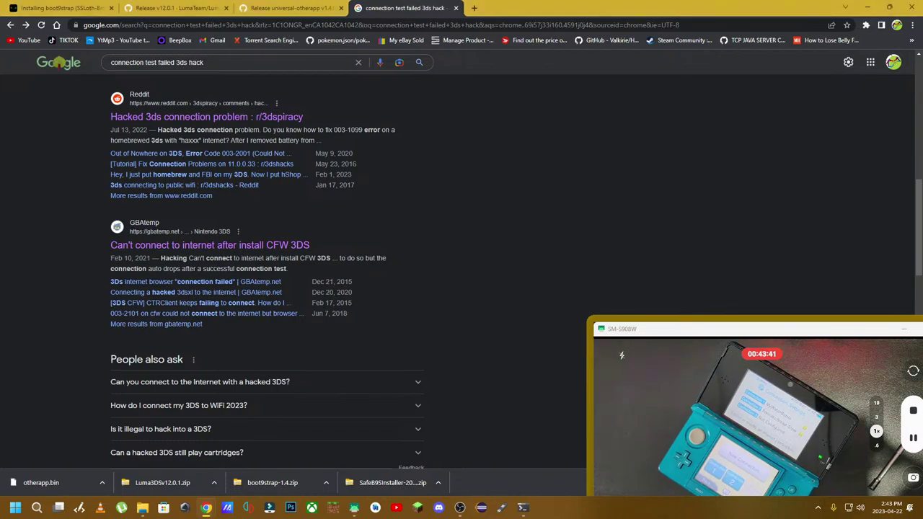
pyautogui.click(62, 7)
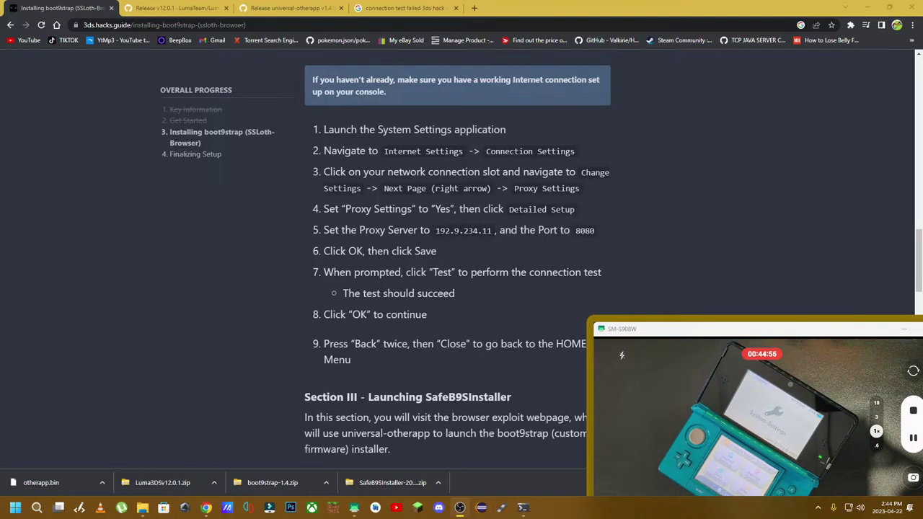
pyautogui.scroll(-3, 422, 392)
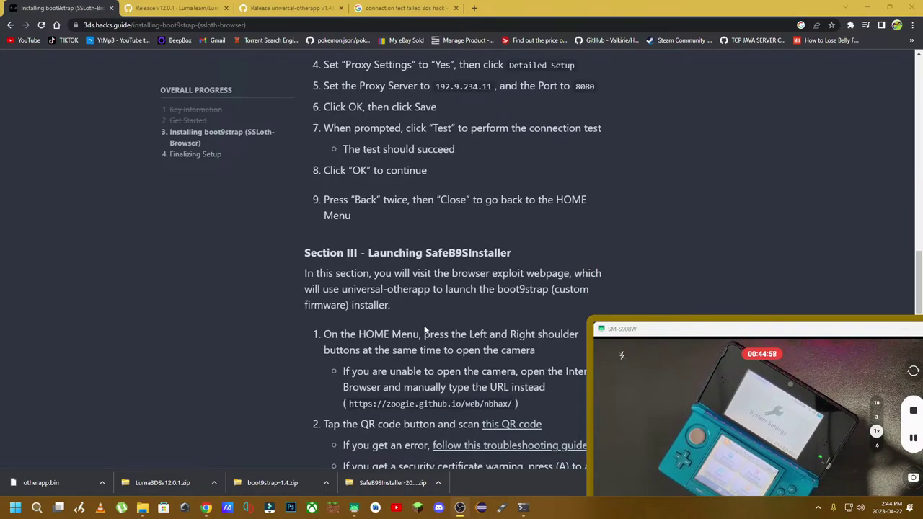
pyautogui.scroll(-2, 404, 331)
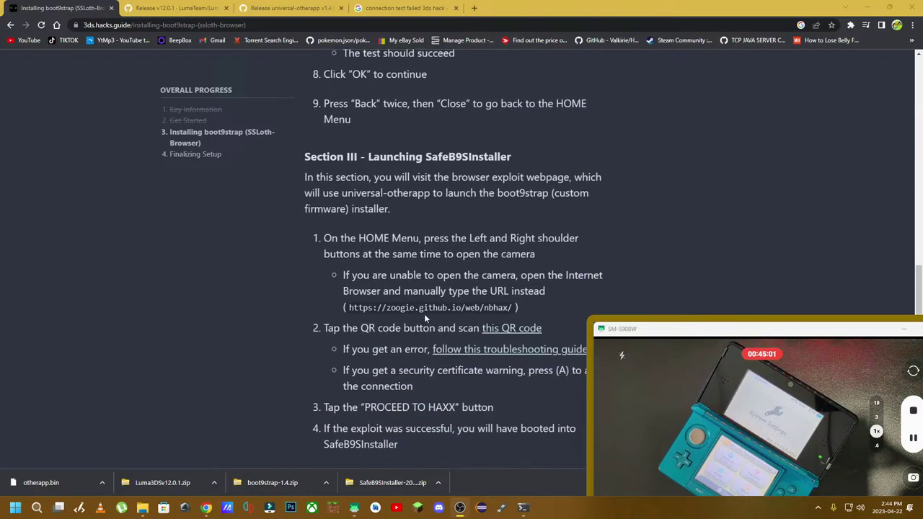
pyautogui.scroll(-1, 432, 258)
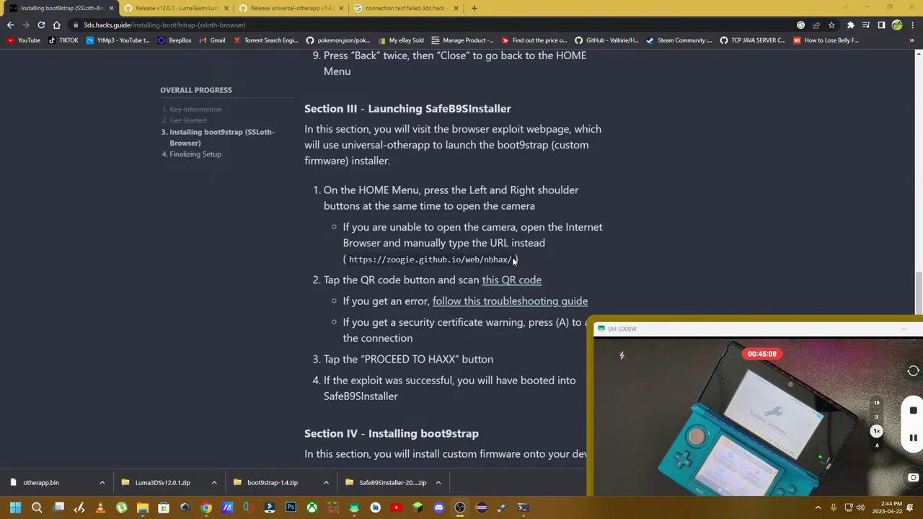
pyautogui.moveTo(349, 260); pyautogui.dragTo(514, 260)
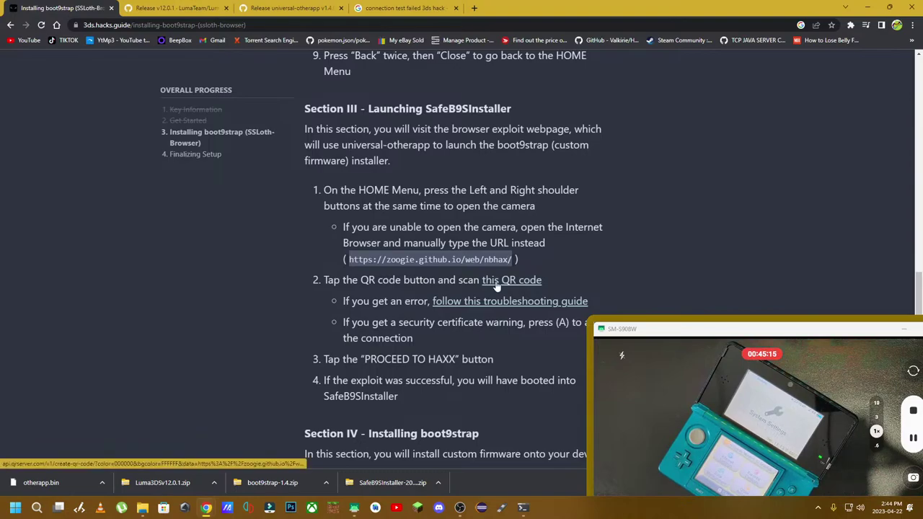
# Open the guide's linked QR code in a separate tab and display it for scanning
pyautogui.rightClick(496, 287)
pyautogui.click(526, 291)
pyautogui.click(166, 7)
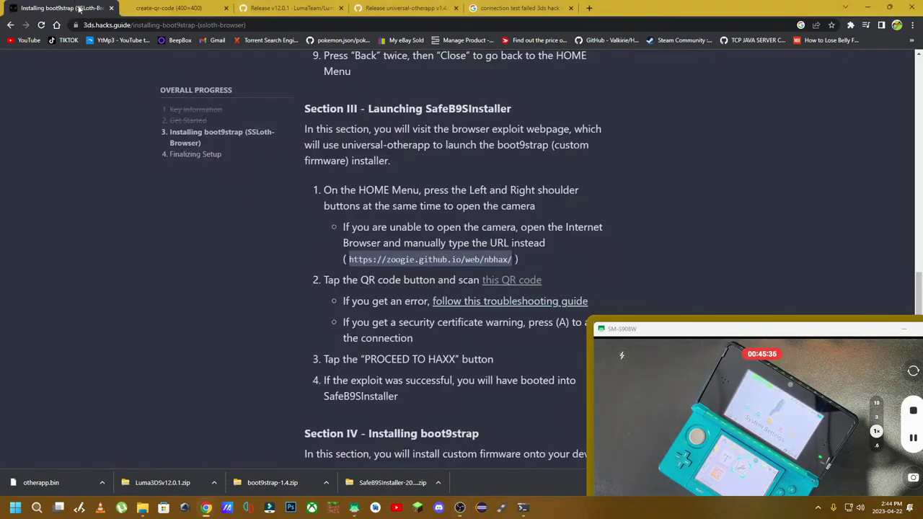
# Recheck the camera and QR scanning instructions in the guide, and bring the QR code back on screen for the console
pyautogui.click(57, 8)
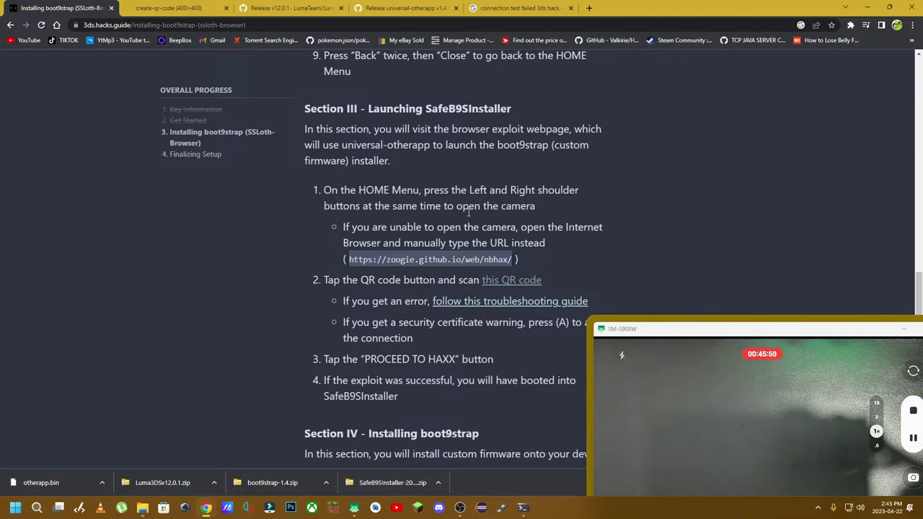
pyautogui.click(151, 8)
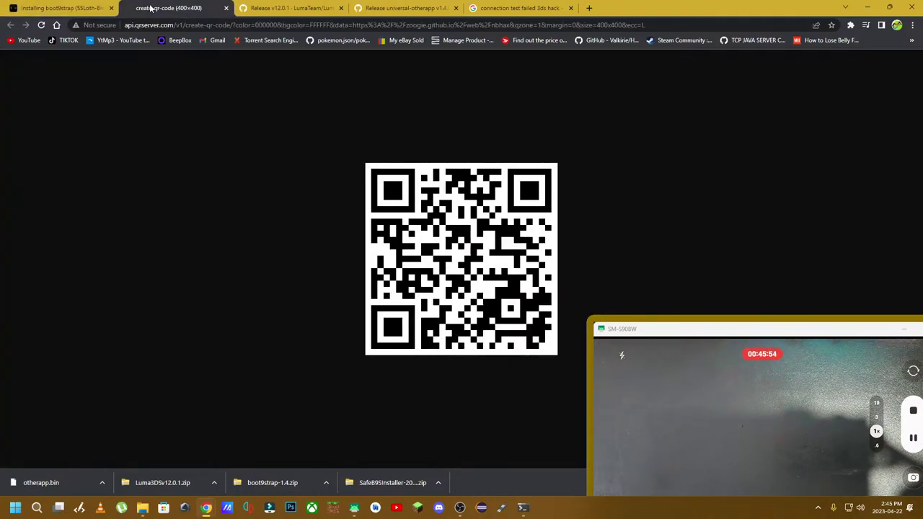
pyautogui.click(40, 6)
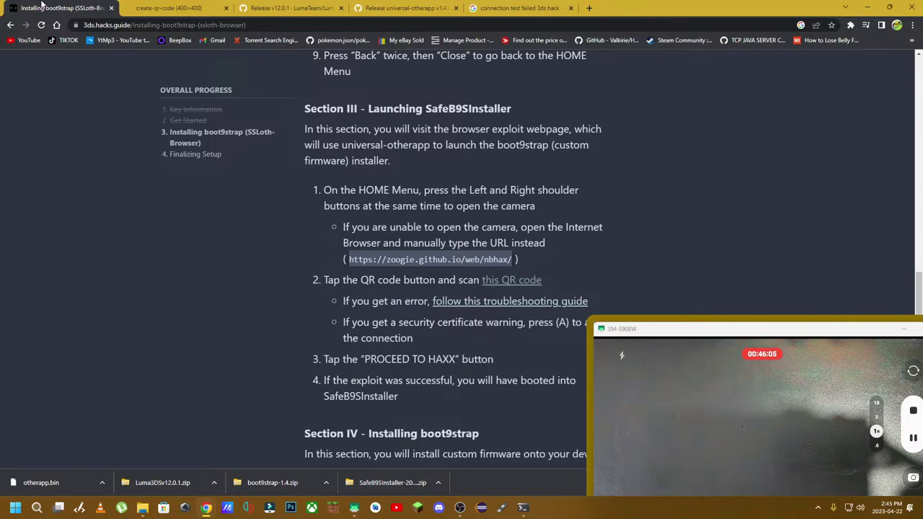
pyautogui.click(240, 7)
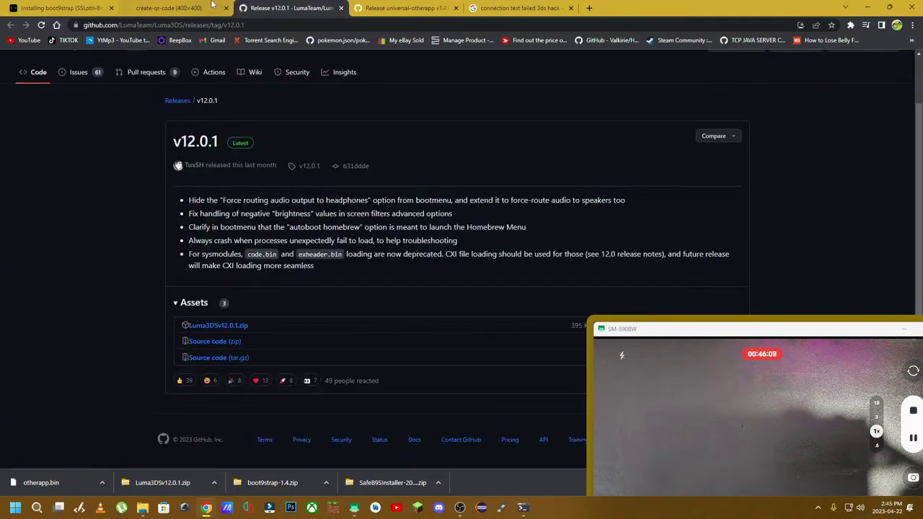
pyautogui.click(209, 8)
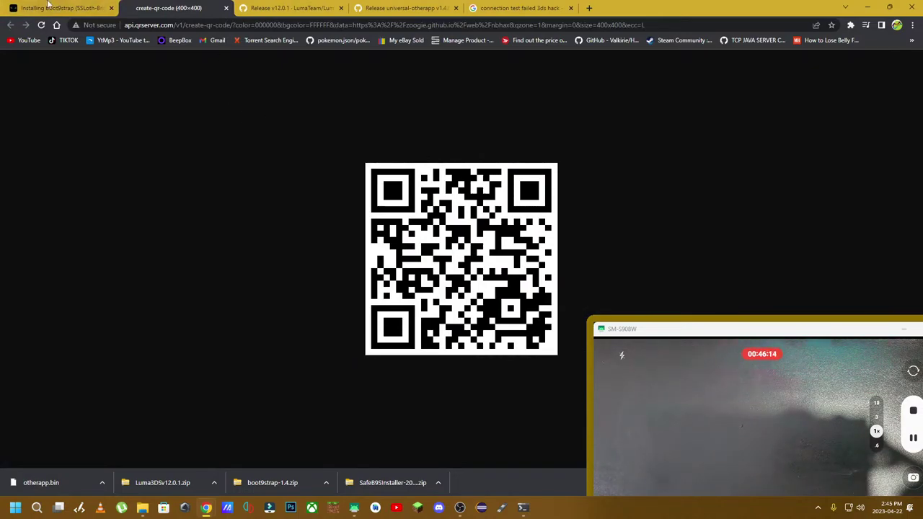
# Return to the boot9strap guide and read the Section IV instructions for installing boot9strap and the Luma3DS configuration menu
pyautogui.hotkey('ctrl', 'shift', 'Tab')
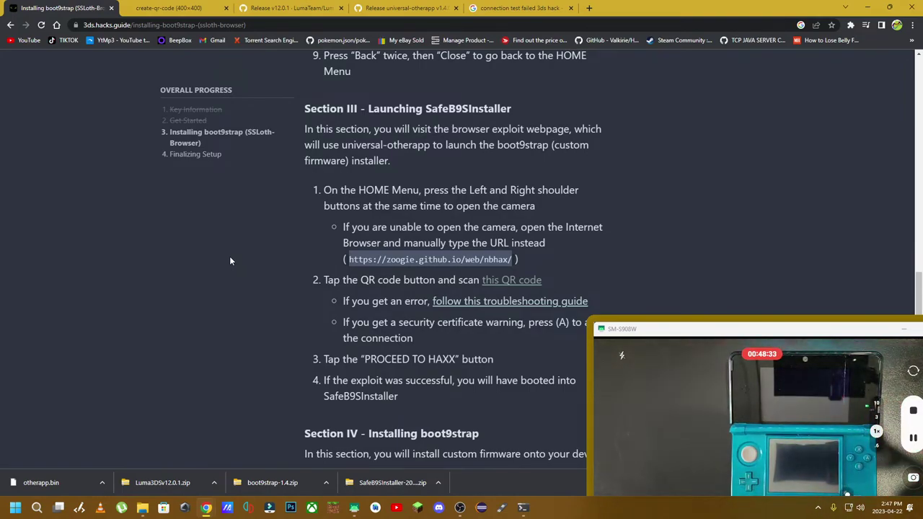
pyautogui.scroll(-3, 346, 338)
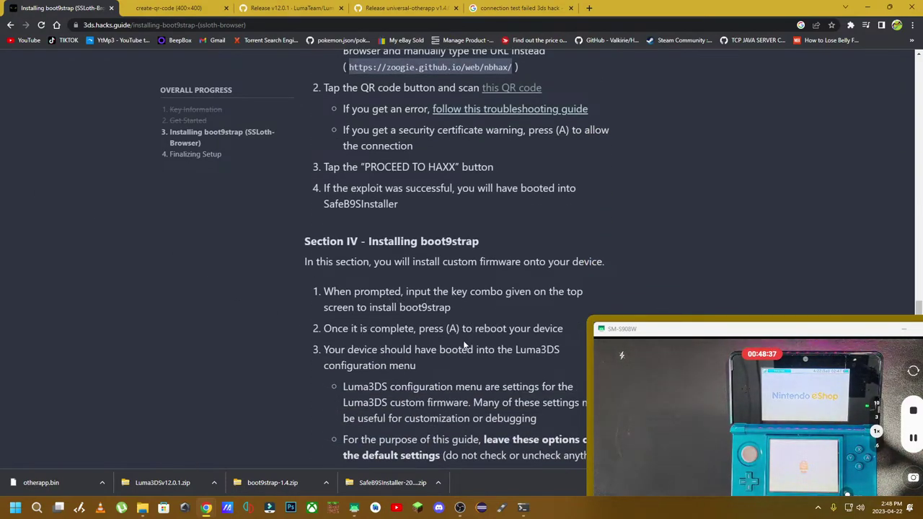
pyautogui.scroll(-1, 456, 328)
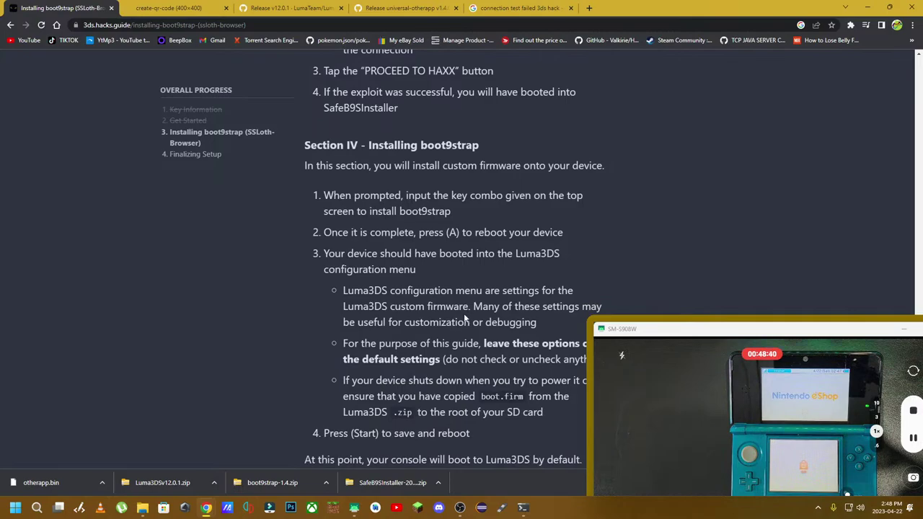
pyautogui.scroll(-1, 469, 318)
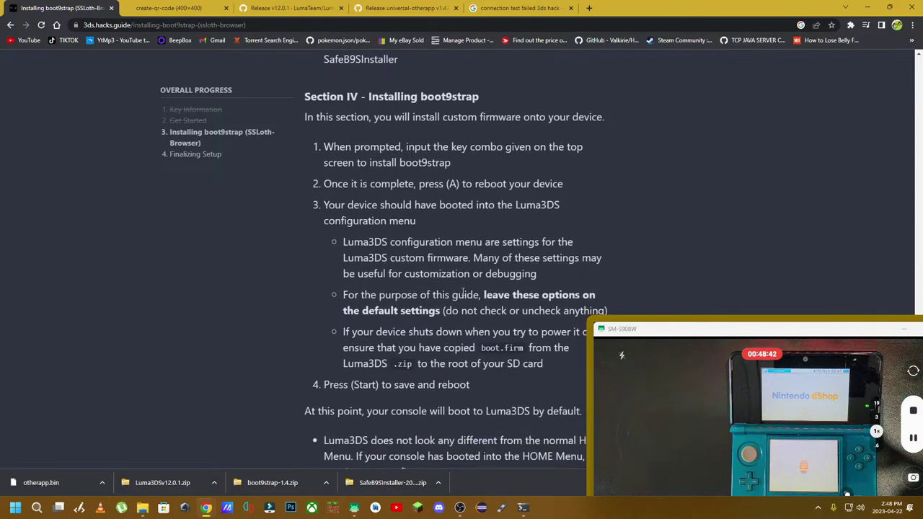
# Read the remaining Section IV notes and the Section V instructions for restoring the default proxy settings
pyautogui.scroll(-1, 465, 291)
pyautogui.scroll(-1, 434, 297)
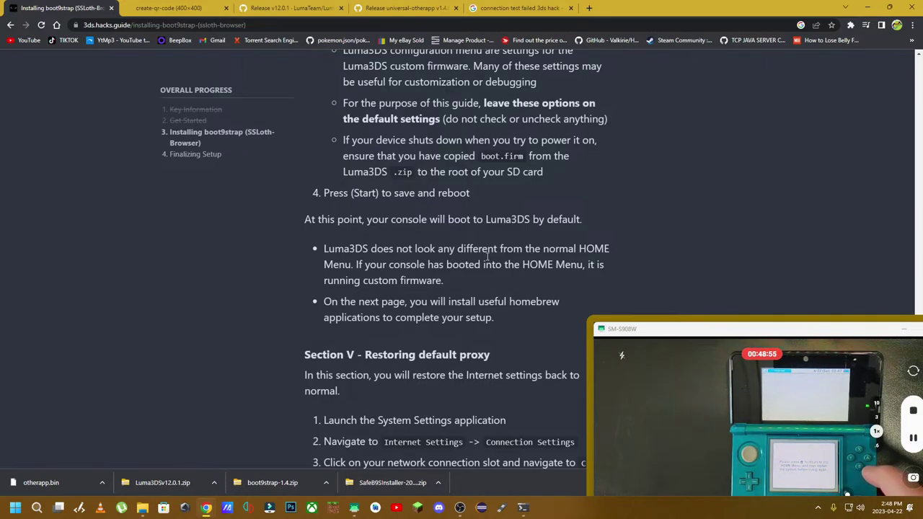
pyautogui.scroll(-3, 485, 260)
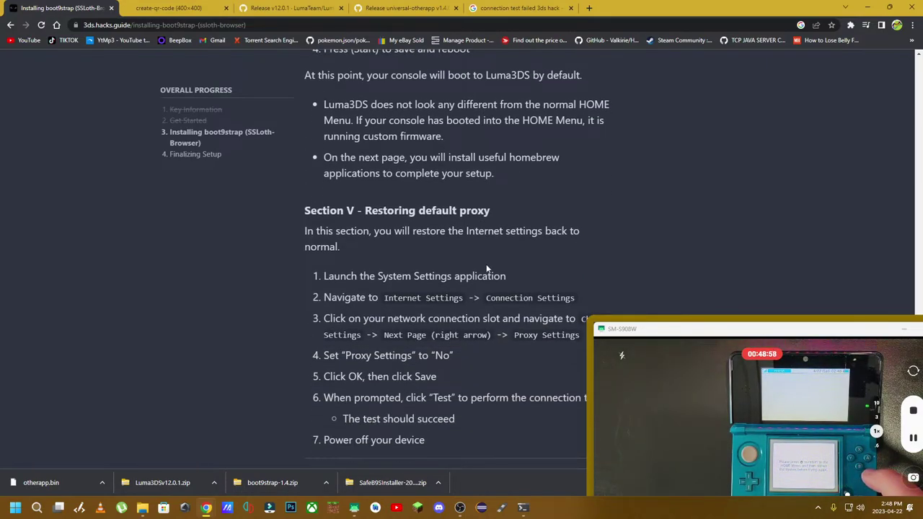
pyautogui.scroll(1, 487, 267)
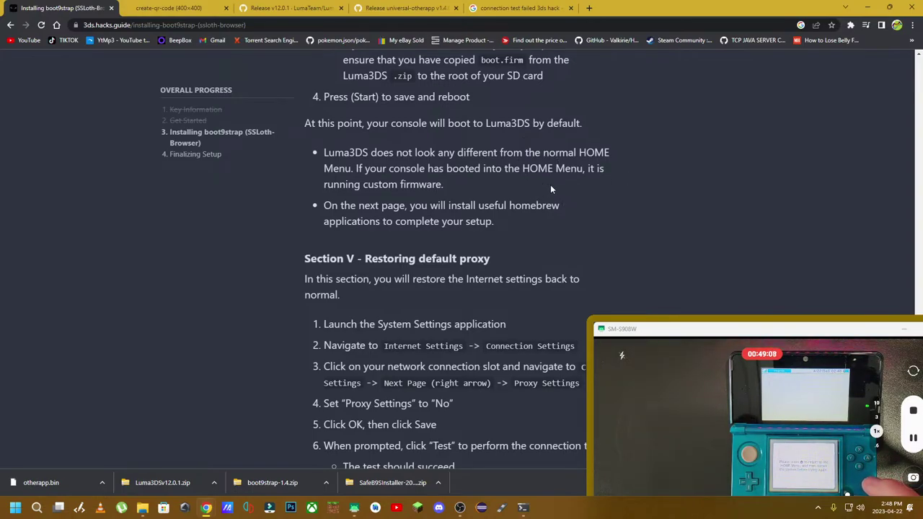
pyautogui.scroll(-1, 557, 184)
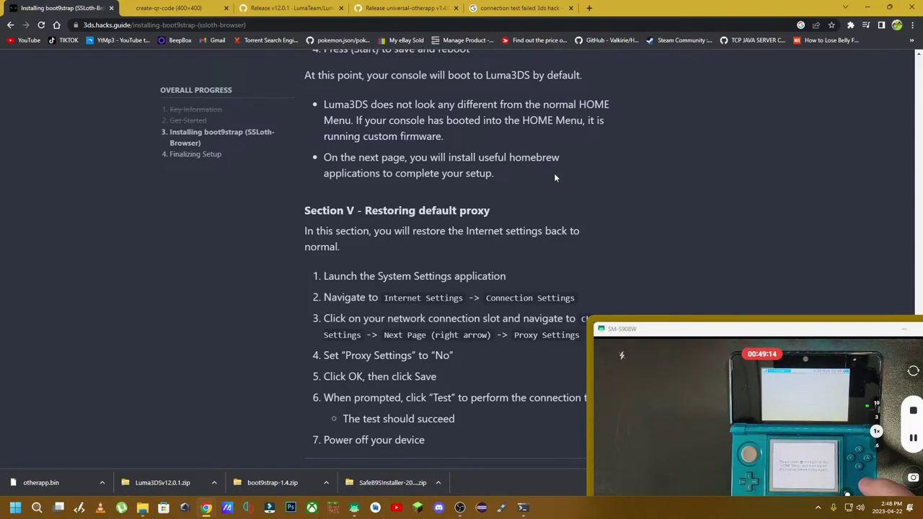
pyautogui.scroll(-3, 554, 173)
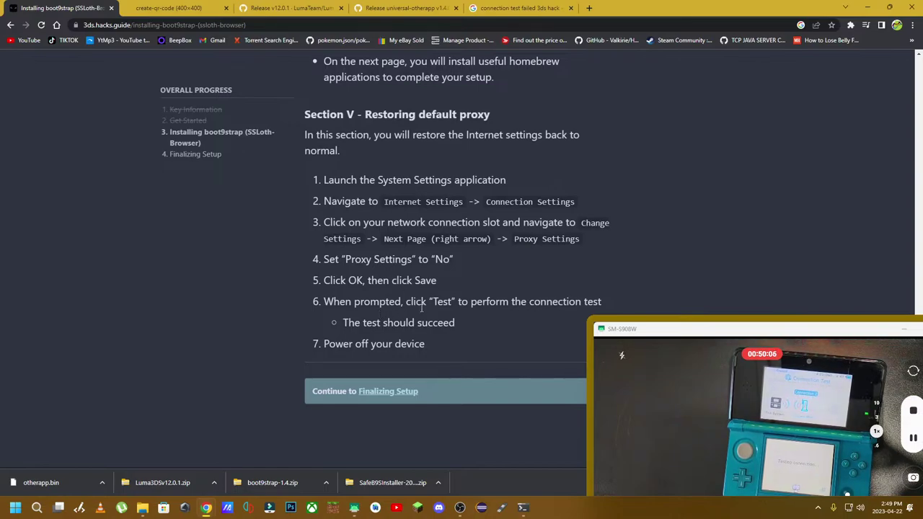
pyautogui.scroll(-1, 342, 370)
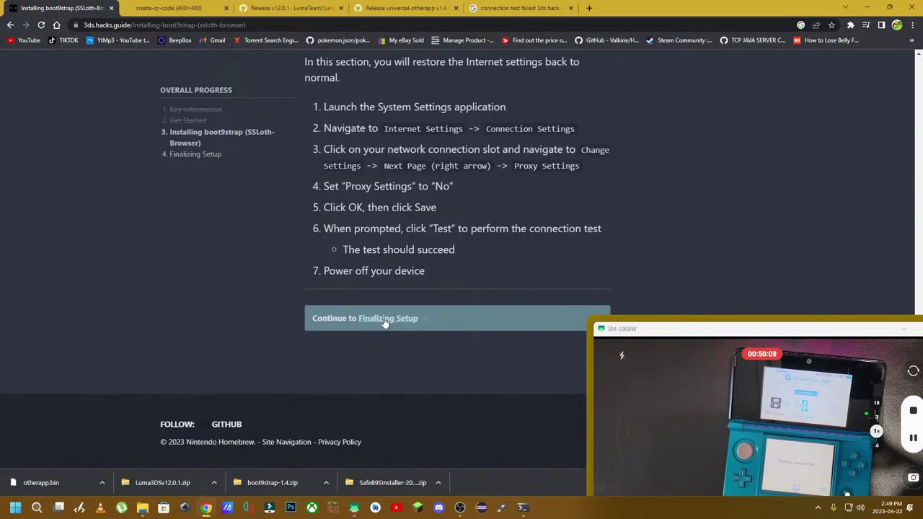
# Continue to the Finalizing Setup page and review its homebrew programs, compatibility notes and What You Need list
pyautogui.click(385, 320)
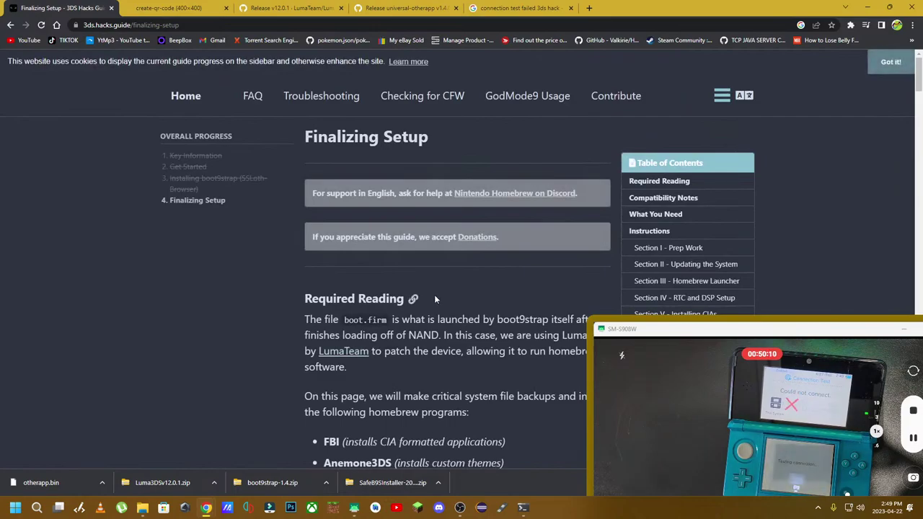
pyautogui.scroll(-1, 440, 295)
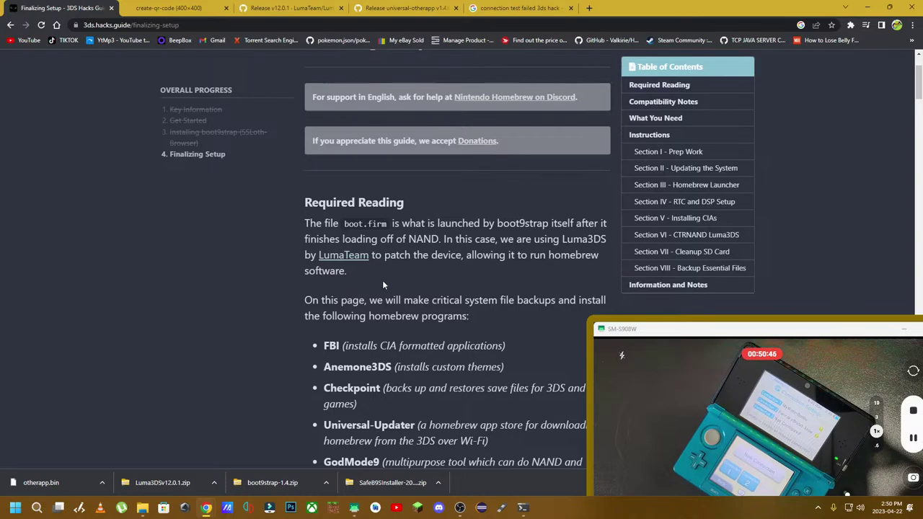
pyautogui.scroll(-1, 382, 280)
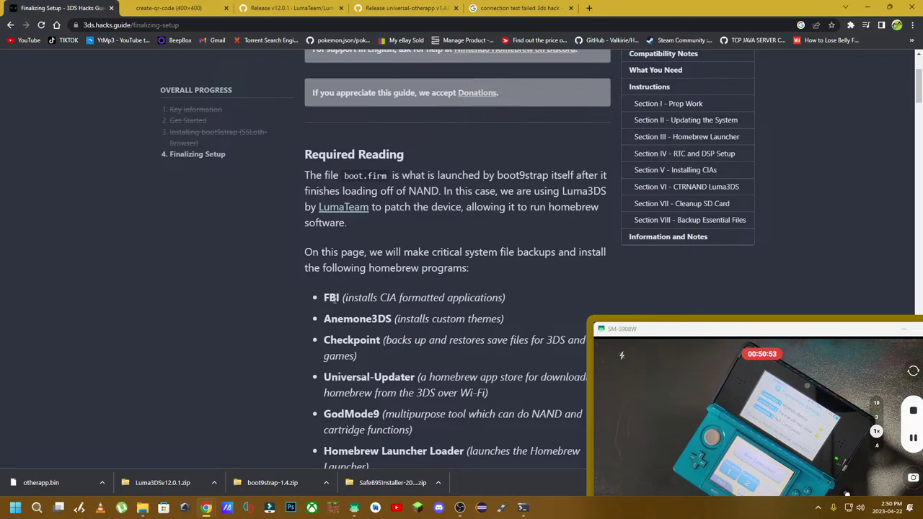
pyautogui.scroll(-2, 335, 300)
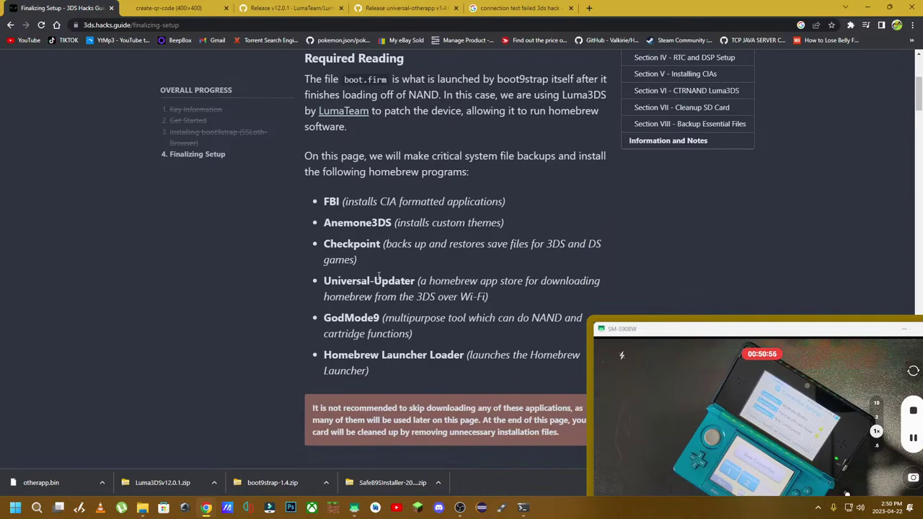
pyautogui.scroll(-2, 381, 277)
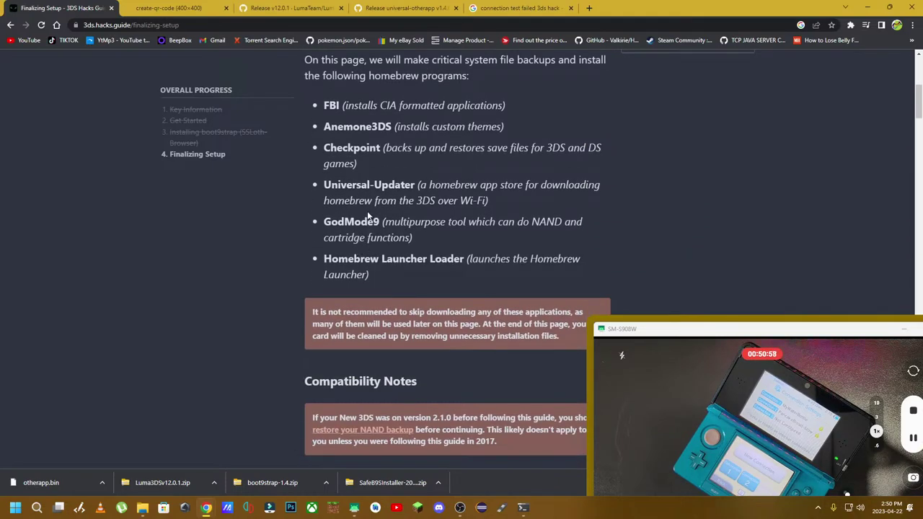
pyautogui.scroll(-7, 367, 243)
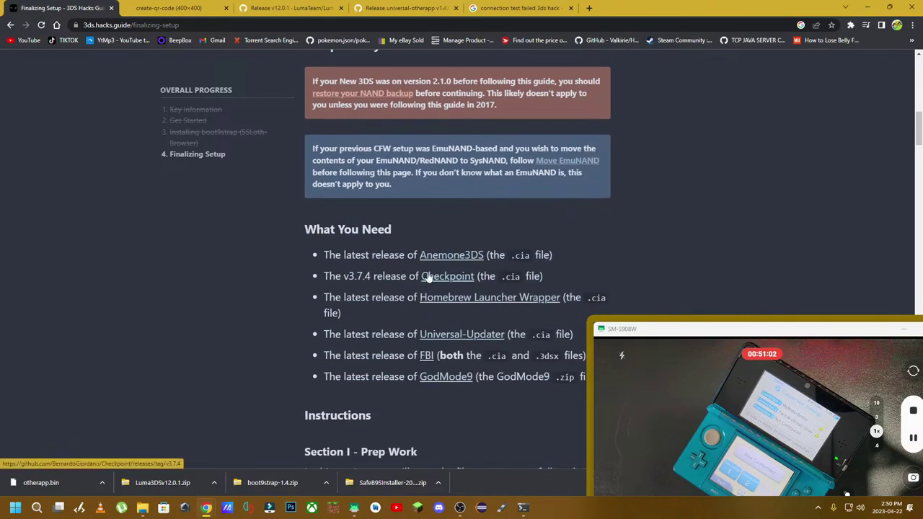
pyautogui.scroll(-1, 380, 301)
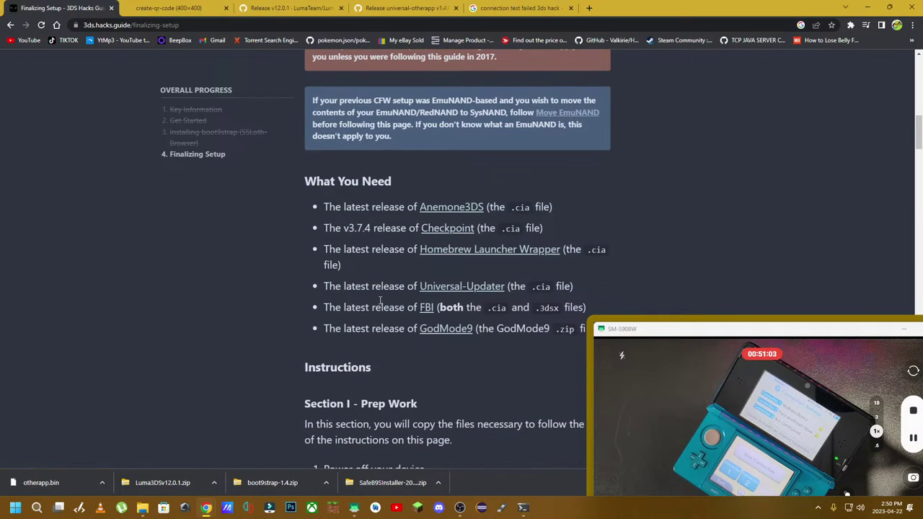
# Download Anemone3DS.cia from the latest release linked in the guide, and return to the Finalizing Setup page
pyautogui.rightClick(444, 212)
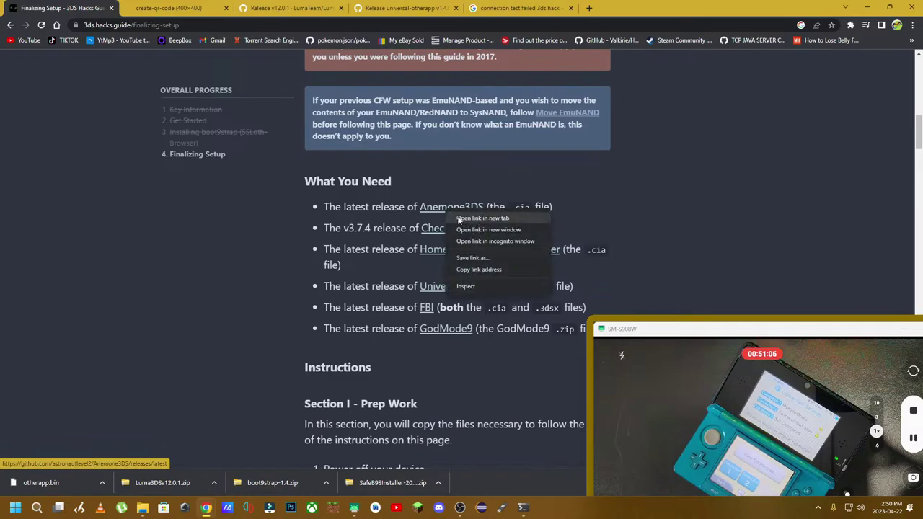
pyautogui.click(457, 216)
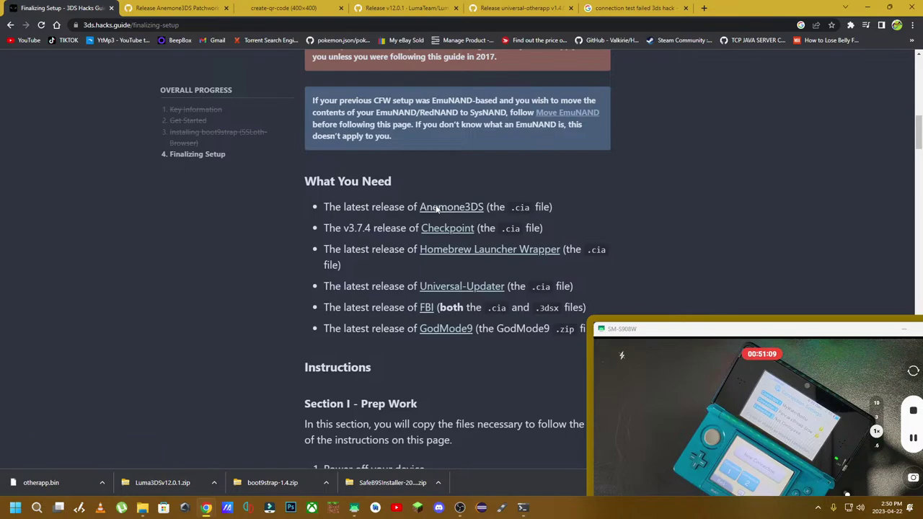
pyautogui.click(435, 209)
pyautogui.scroll(-5, 245, 256)
pyautogui.scroll(-1, 245, 257)
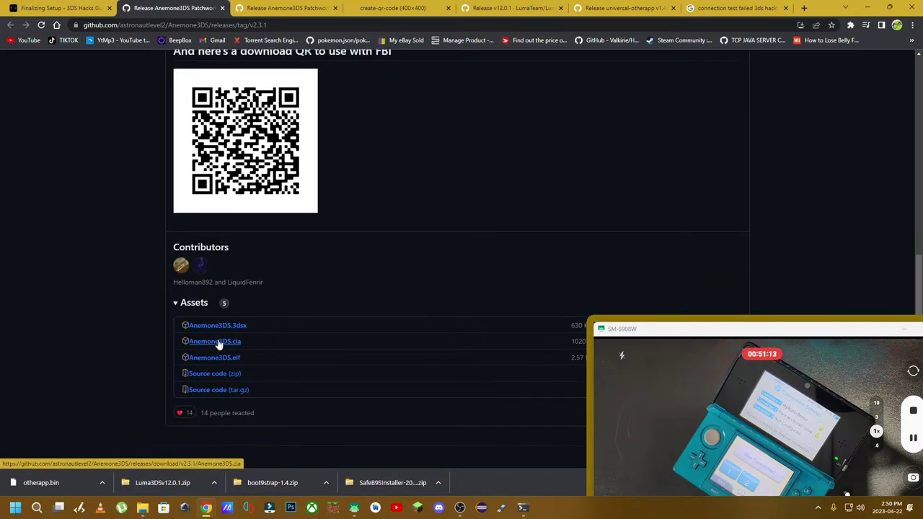
pyautogui.click(215, 342)
pyautogui.click(61, 8)
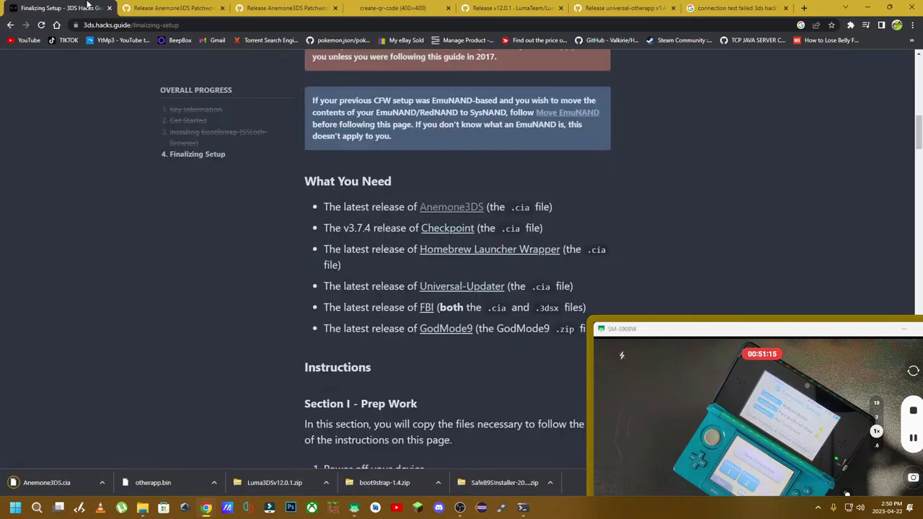
# Download Checkpoint.cia from the v3.7.4 release and Homebrew_Launcher.cia from the Homebrew Launcher Wrapper release, returning to the guide
pyautogui.click(442, 229)
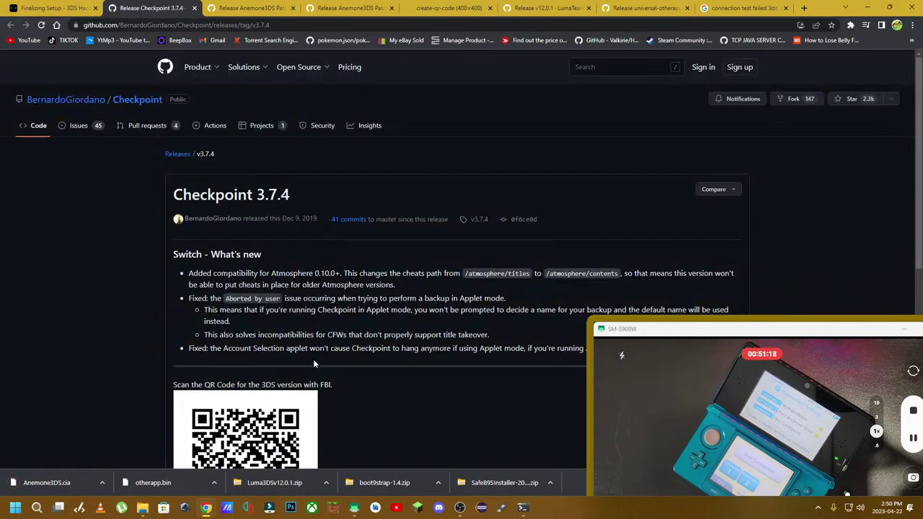
pyautogui.scroll(-6, 313, 360)
pyautogui.click(215, 309)
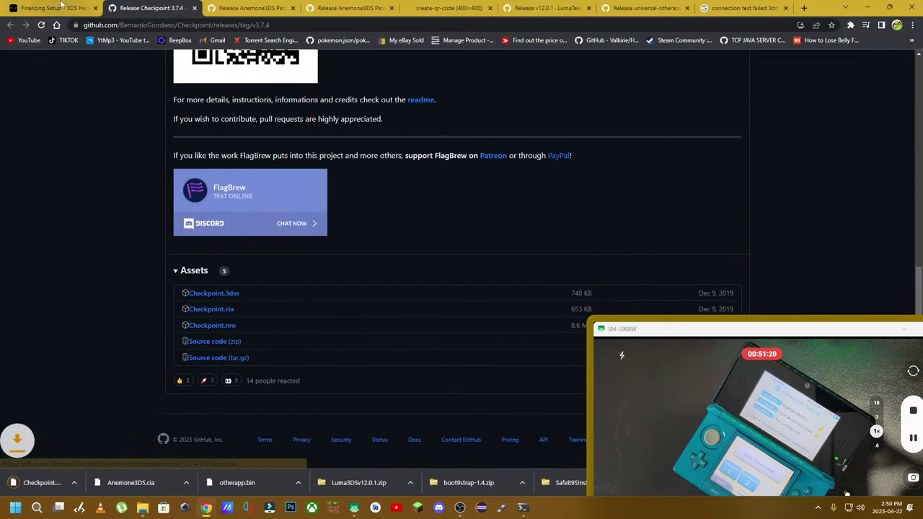
pyautogui.hotkey('ctrl', '1')
pyautogui.click(445, 250)
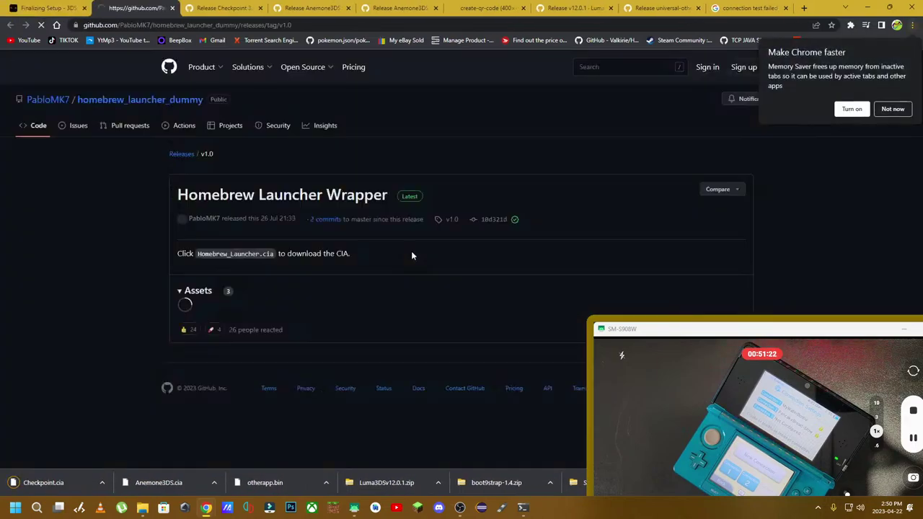
pyautogui.click(230, 313)
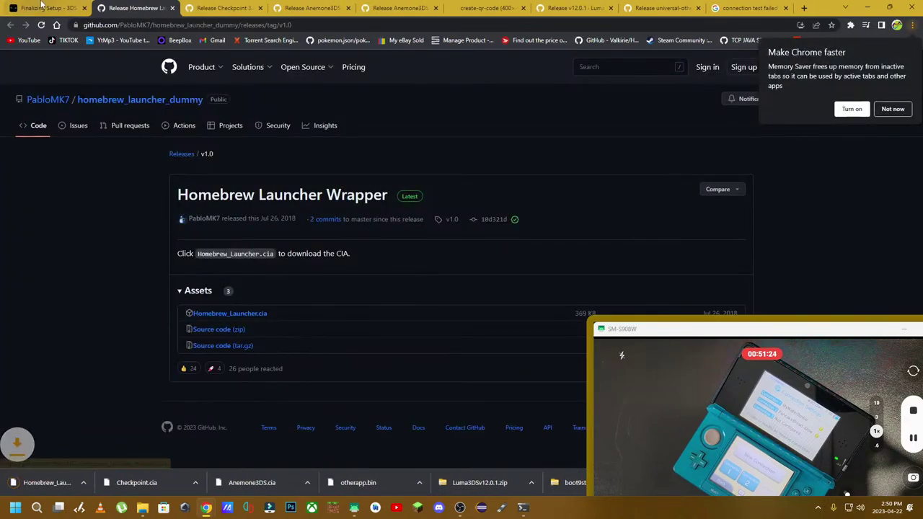
pyautogui.hotkey('ctrl', '1')
# Download Universal-Updater.cia and FBI.cia from their latest releases linked in the guide, returning to the guide
pyautogui.click(453, 286)
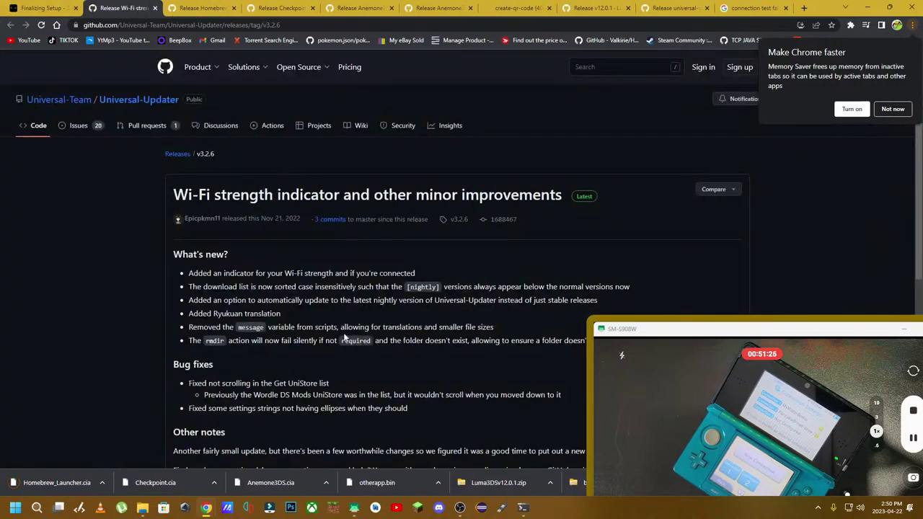
pyautogui.scroll(-10, 357, 245)
pyautogui.click(228, 386)
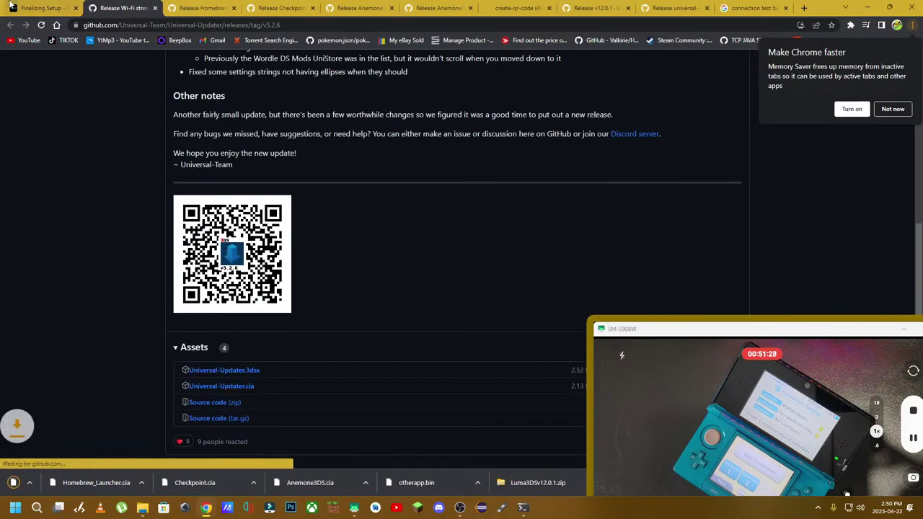
pyautogui.hotkey('ctrl', '1')
pyautogui.click(423, 310)
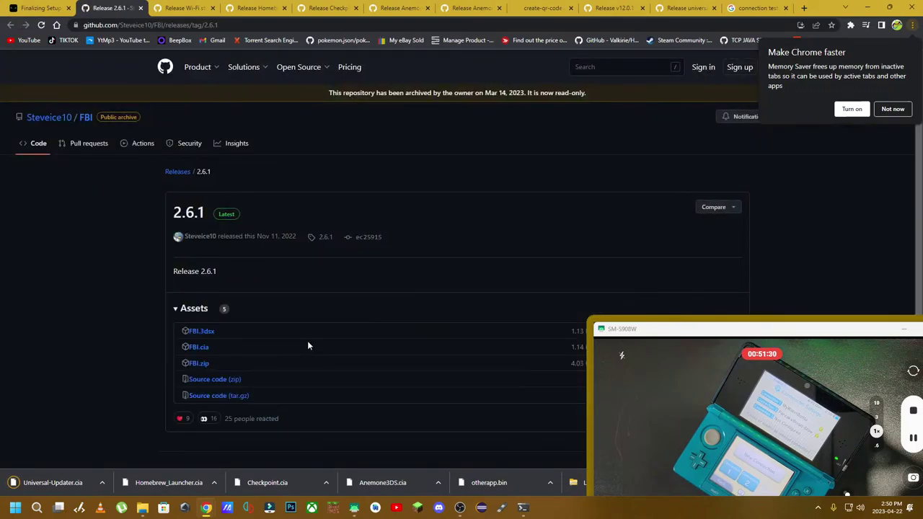
pyautogui.click(200, 348)
pyautogui.hotkey('ctrl', '1')
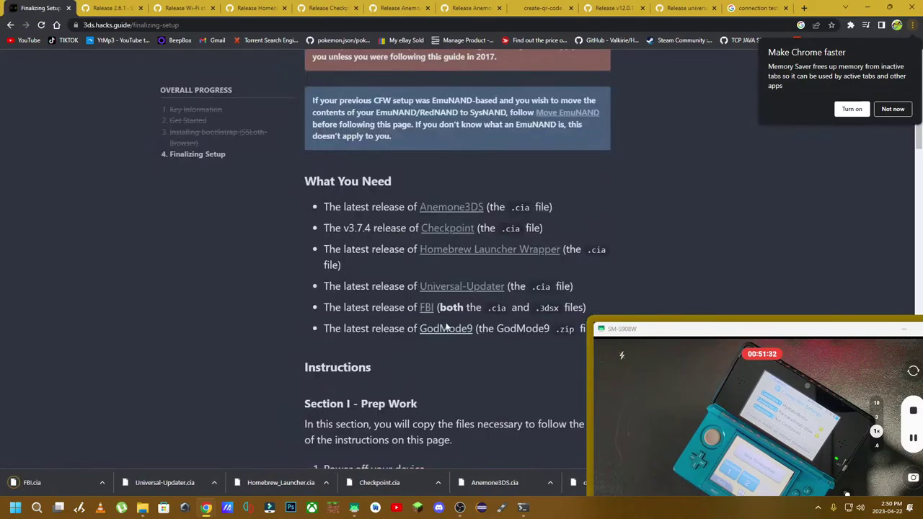
# Download GodMode9-v2.1.1-20220322194259.zip from the linked GodMode9 release and return to the guide
pyautogui.click(453, 331)
pyautogui.scroll(-3, 216, 346)
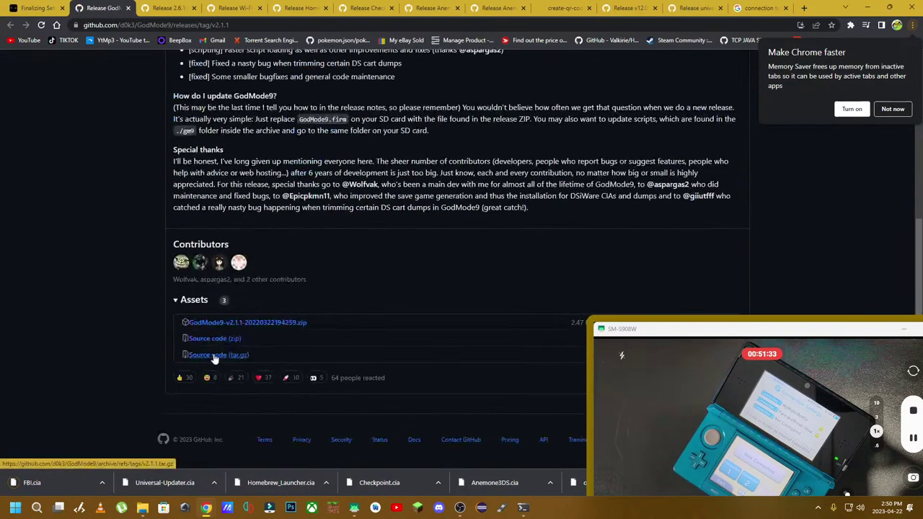
pyautogui.click(235, 325)
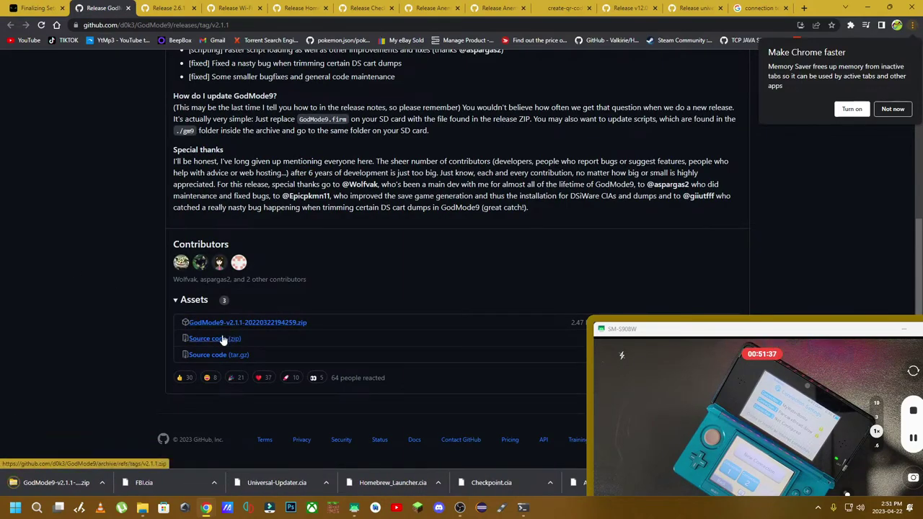
pyautogui.hotkey('ctrl', 'shift', 'Tab')
# Show the Section I - Prep Work instructions and place a narrowed 3DS GAMES (J:) window beside them
pyautogui.scroll(-2, 364, 174)
pyautogui.scroll(-1, 389, 191)
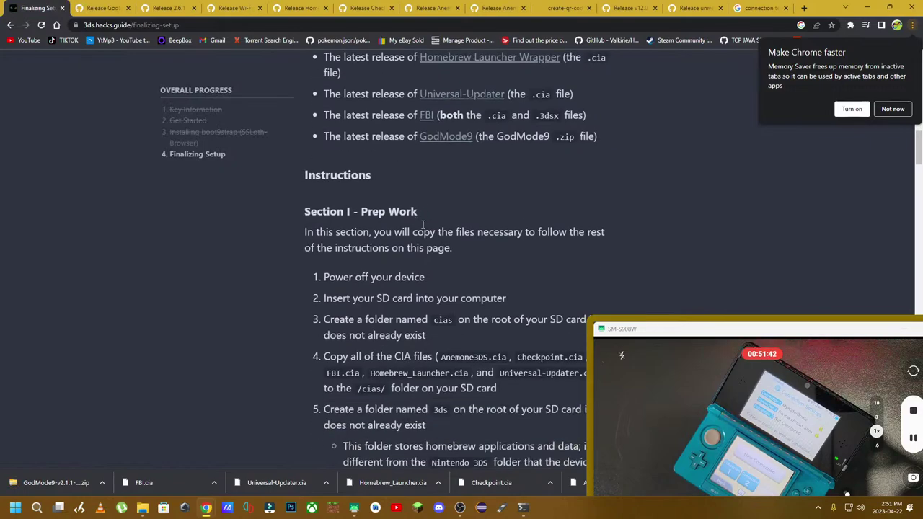
pyautogui.scroll(-1, 422, 229)
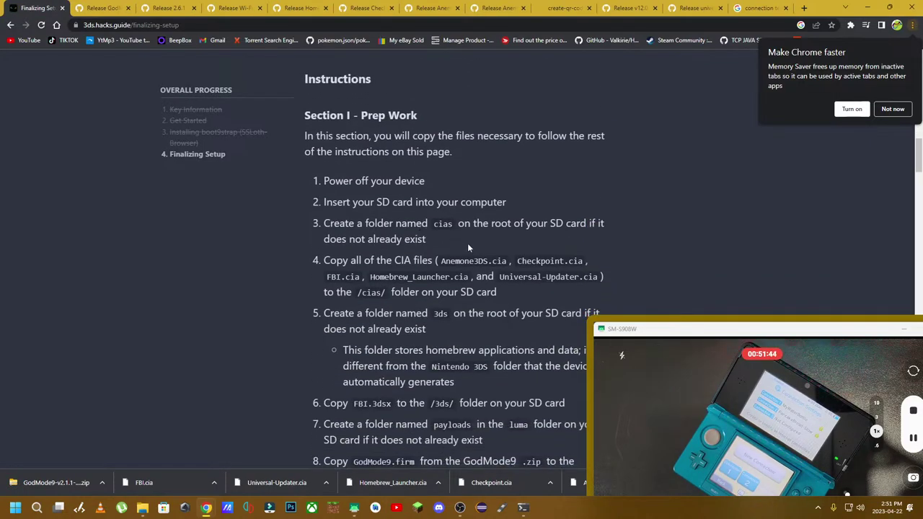
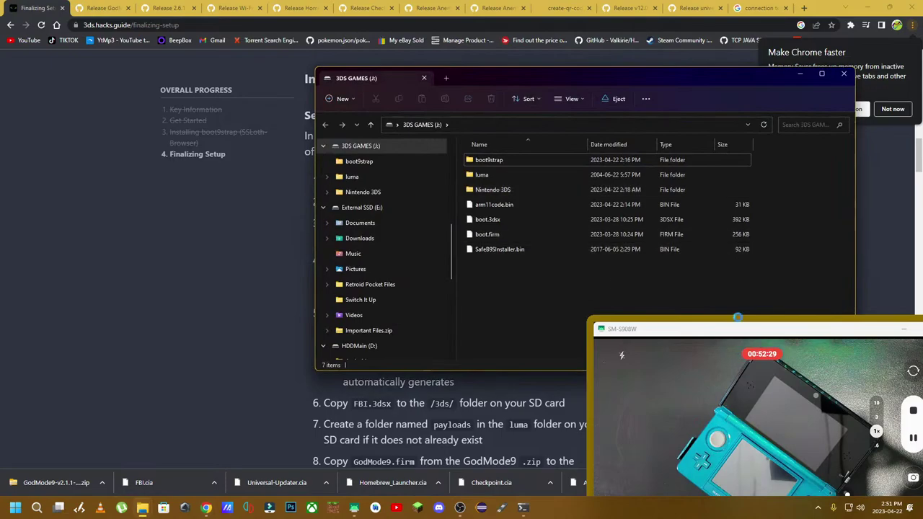
pyautogui.moveTo(595, 81); pyautogui.dragTo(375, 64)
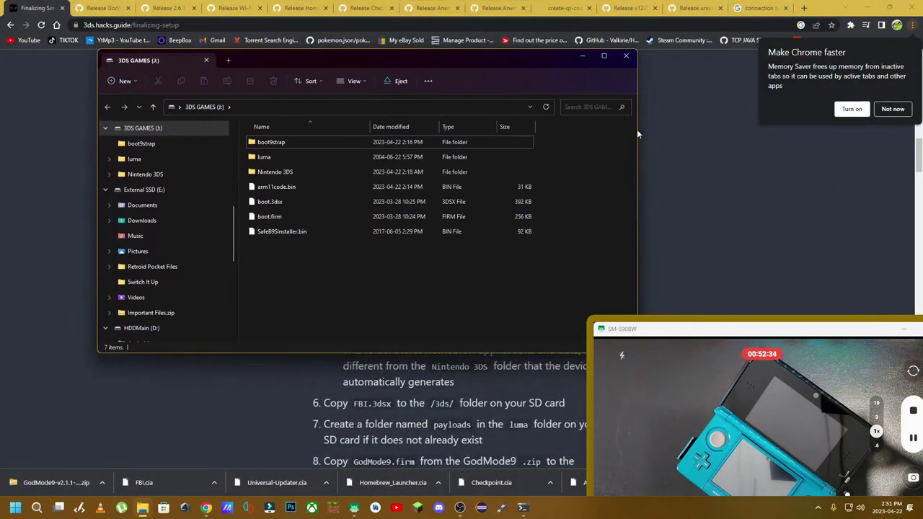
pyautogui.moveTo(638, 132); pyautogui.dragTo(297, 126)
pyautogui.moveTo(247, 62); pyautogui.dragTo(193, 53)
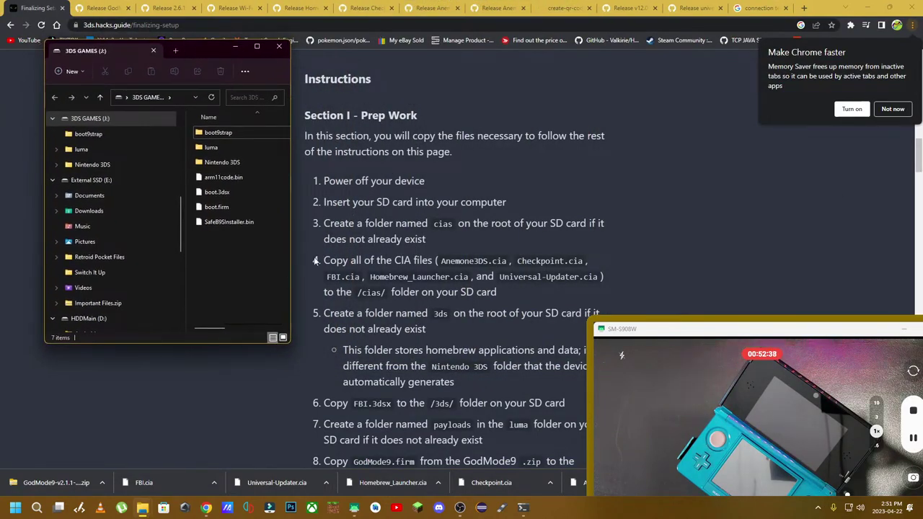
# Create a folder named cias on the root of the 3DS GAMES (J:) SD card and open it
pyautogui.rightClick(235, 272)
pyautogui.moveTo(347, 332)
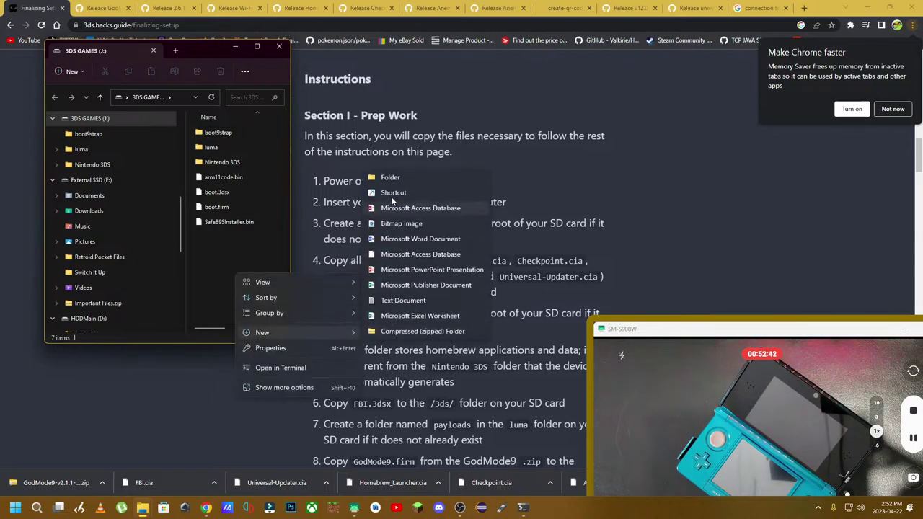
pyautogui.click(390, 179)
pyautogui.write('cias')
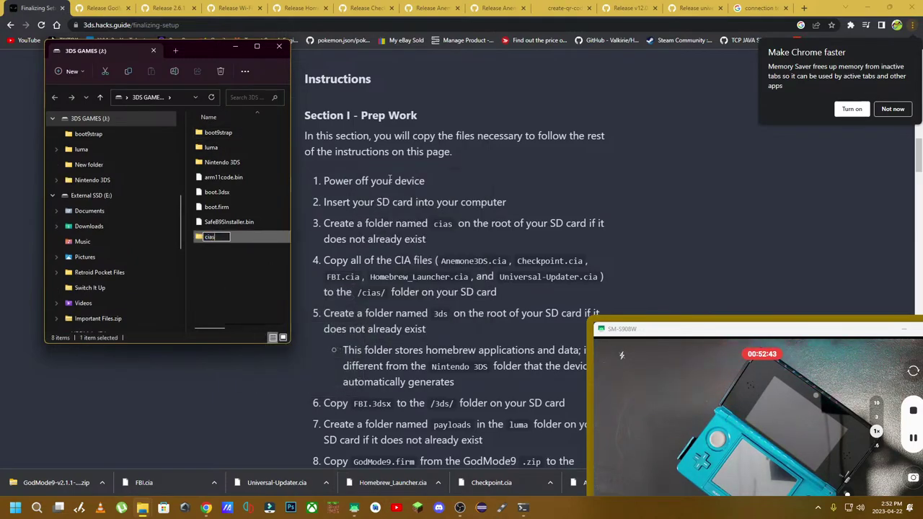
pyautogui.press('Return')
pyautogui.press('Return')
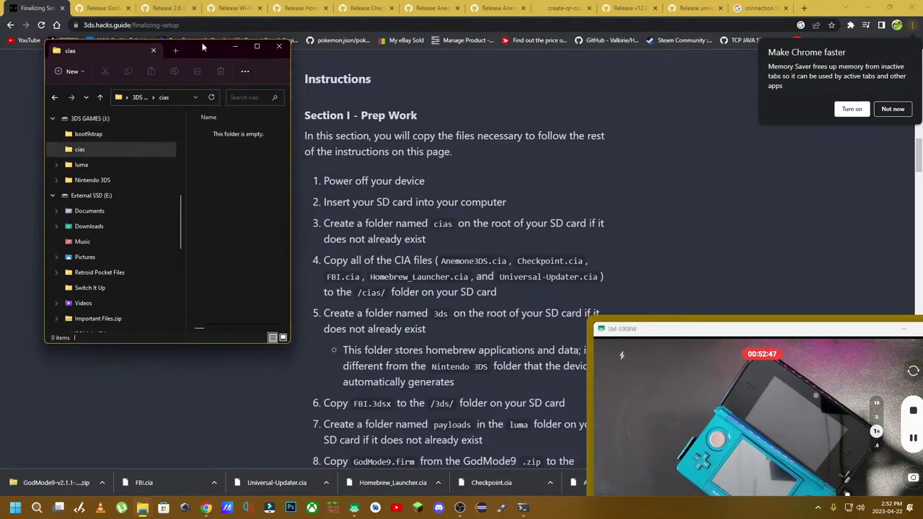
# Move the cias folder window to the other side of the guide and minimize the SM-S908W phone mirror window
pyautogui.moveTo(203, 47); pyautogui.dragTo(695, 54)
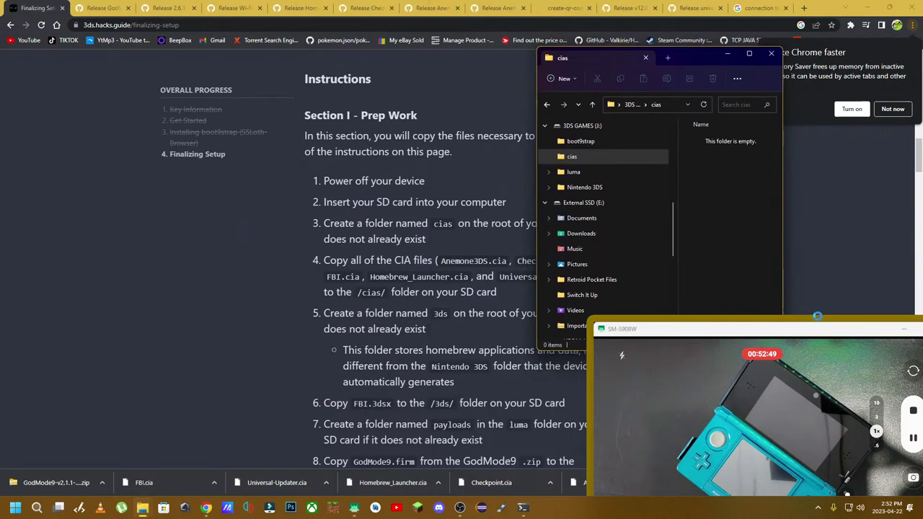
pyautogui.moveTo(817, 316); pyautogui.dragTo(849, 302)
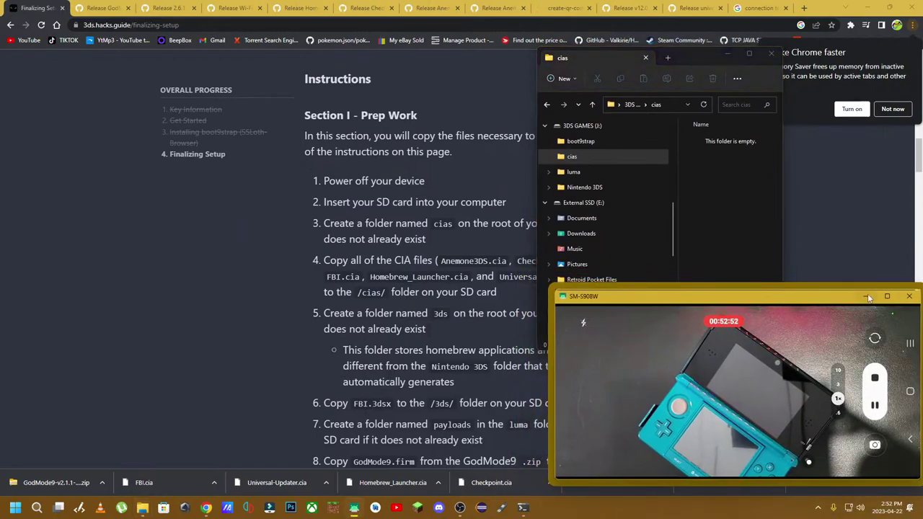
pyautogui.click(868, 296)
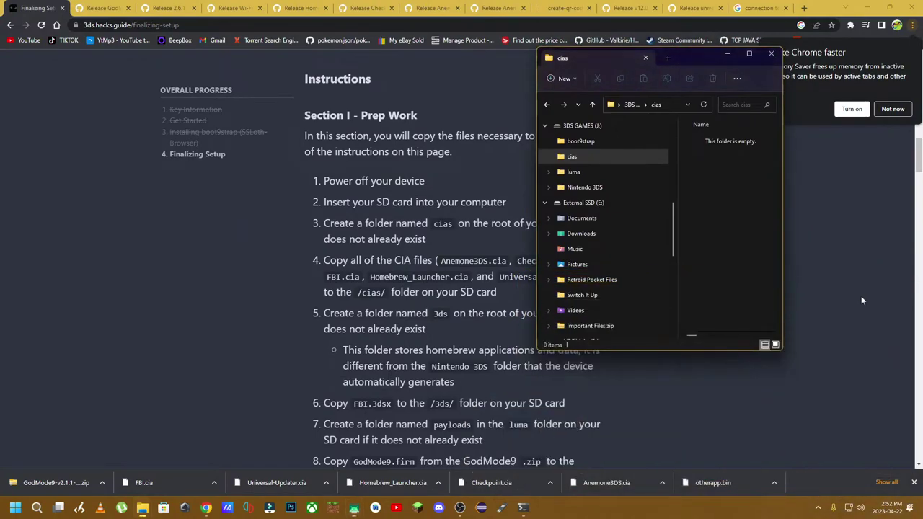
pyautogui.click(214, 483)
pyautogui.click(234, 449)
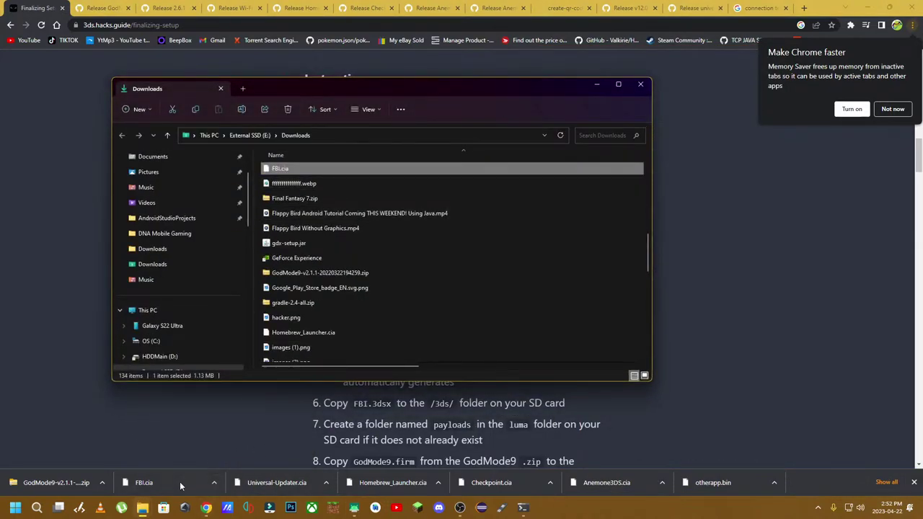
pyautogui.rightClick(142, 508)
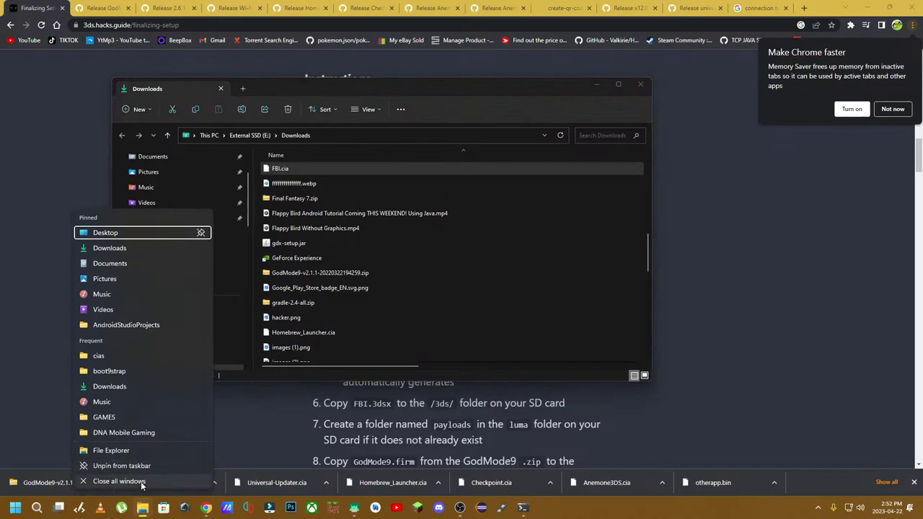
pyautogui.click(144, 492)
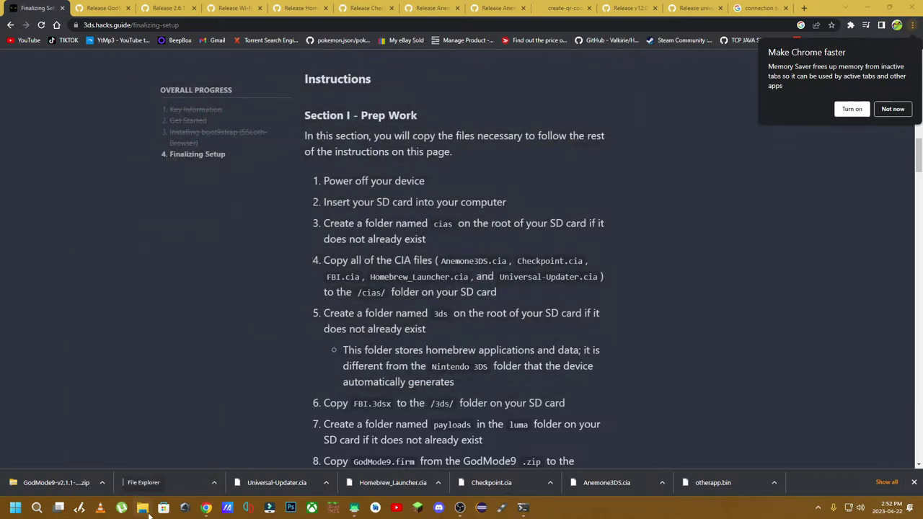
# Show the downloaded FBI.cia in its Downloads folder and tile a second File Explorer window of 3DS GAMES (J:) beside it
pyautogui.click(214, 483)
pyautogui.click(232, 445)
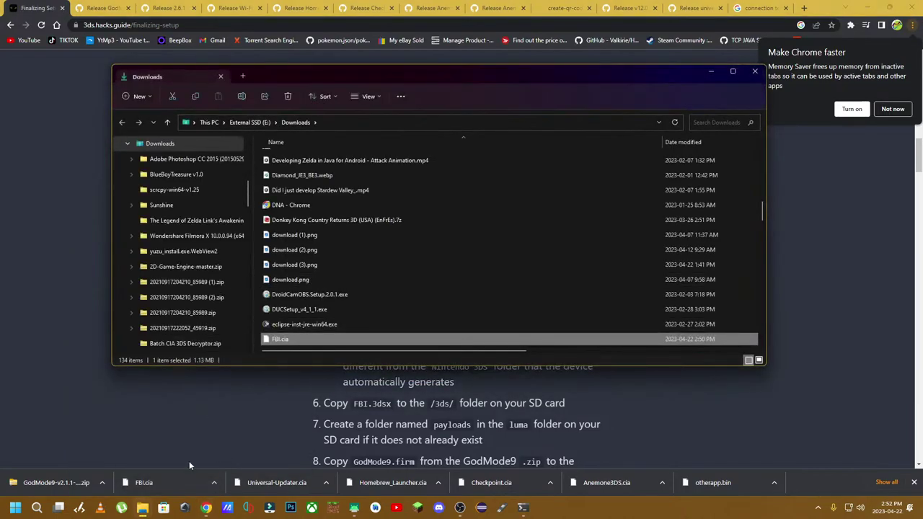
pyautogui.rightClick(142, 508)
pyautogui.click(115, 451)
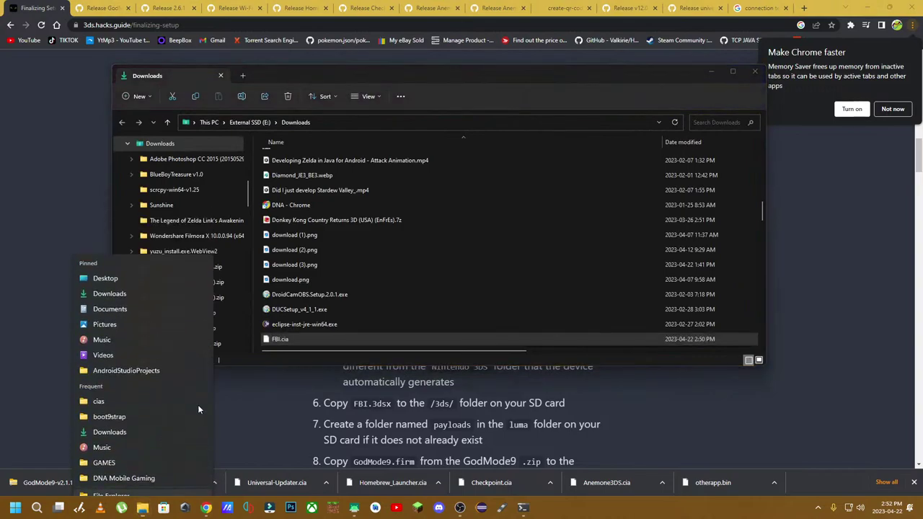
pyautogui.scroll(-1, 197, 345)
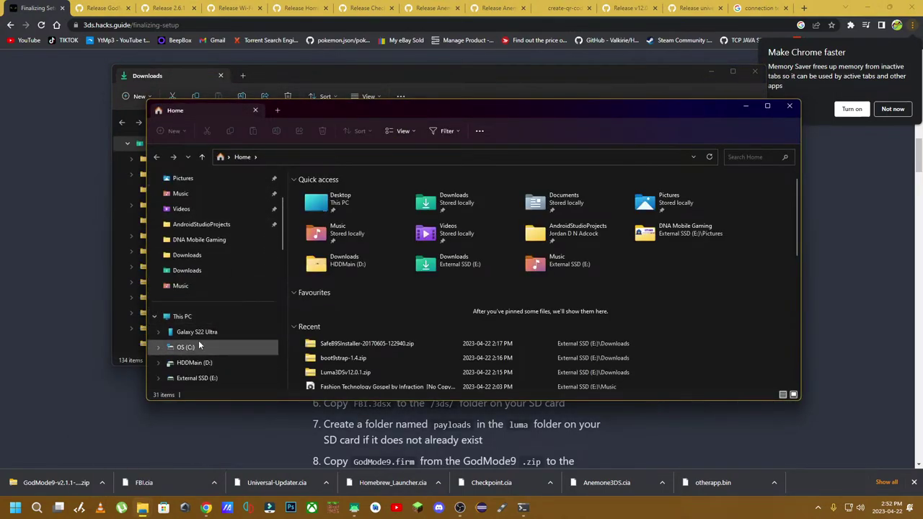
pyautogui.scroll(-2, 204, 336)
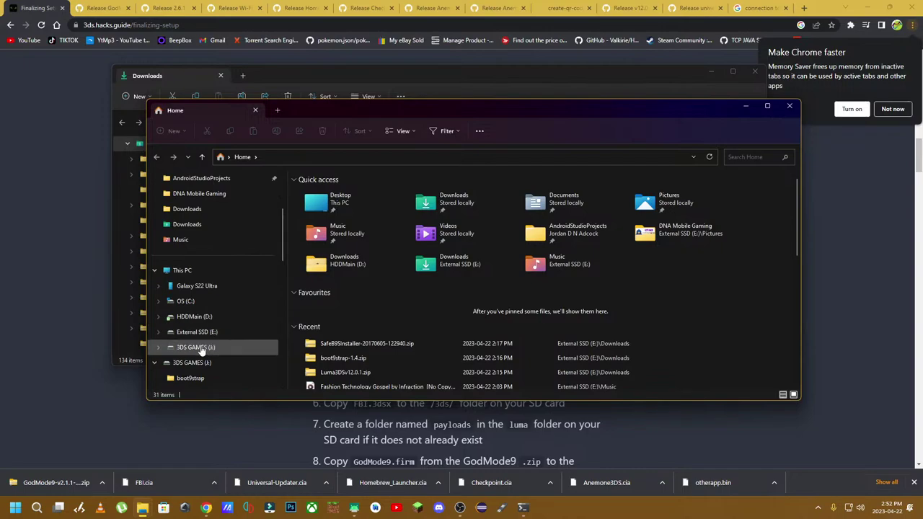
pyautogui.click(195, 347)
pyautogui.moveTo(338, 108); pyautogui.dragTo(2, 120)
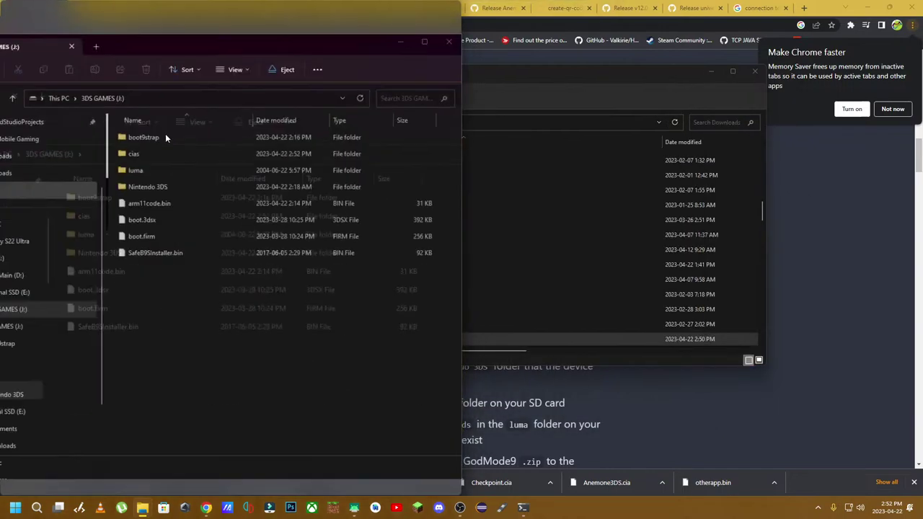
pyautogui.click(560, 119)
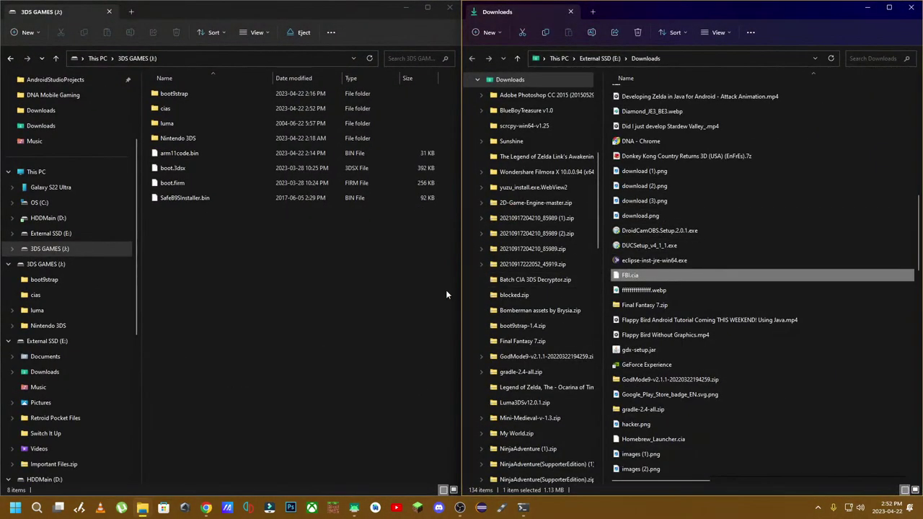
# Copy FBI.cia from Downloads into the cias folder on the 3DS GAMES (J:) SD card
pyautogui.doubleClick(225, 112)
pyautogui.moveTo(629, 275); pyautogui.dragTo(213, 238)
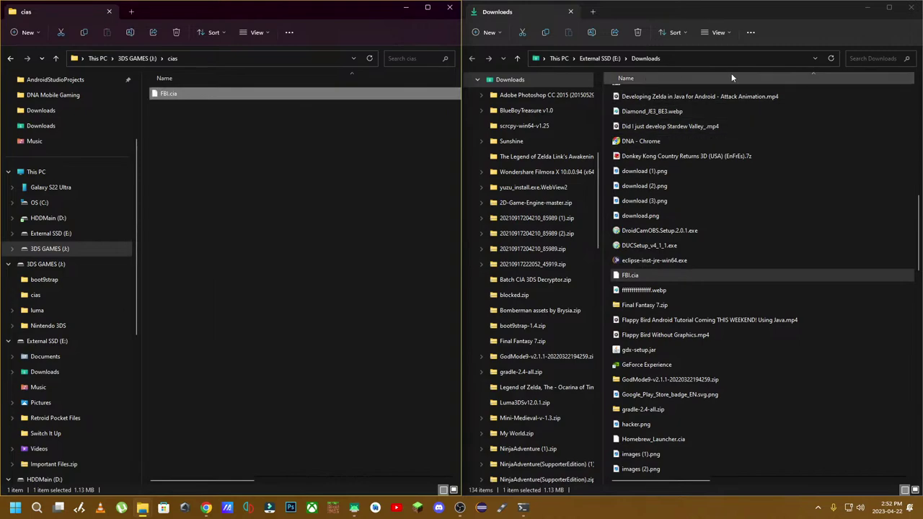
# Sort the Downloads folder by file type so the CIA files are grouped, keeping it tiled beside the cias window
pyautogui.scroll(-1, 678, 310)
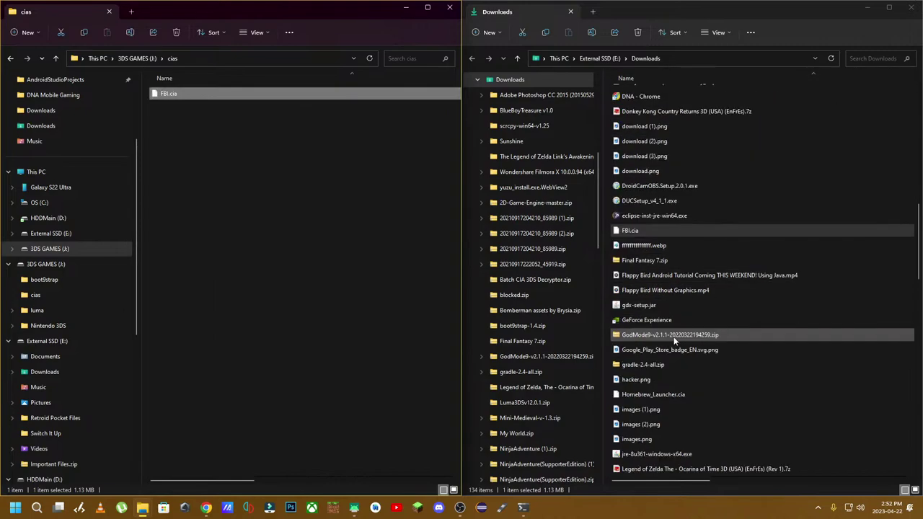
pyautogui.scroll(5, 669, 329)
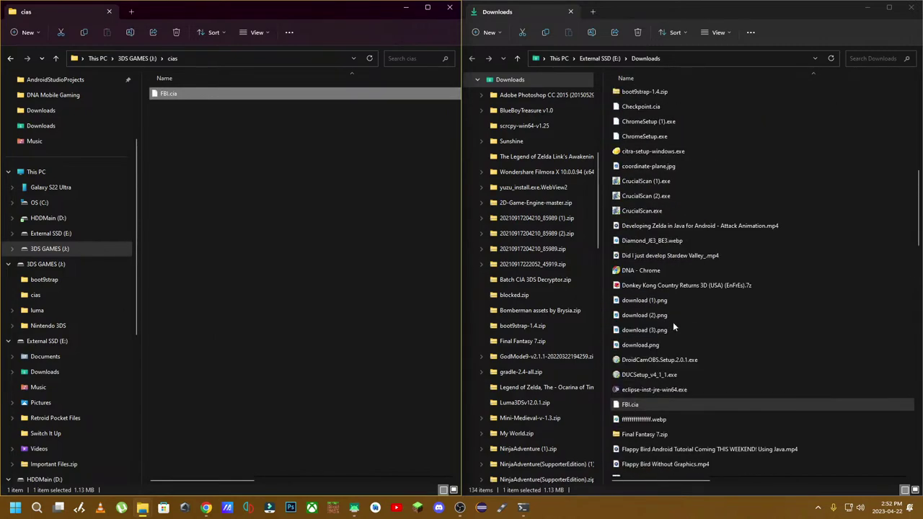
pyautogui.scroll(6, 673, 303)
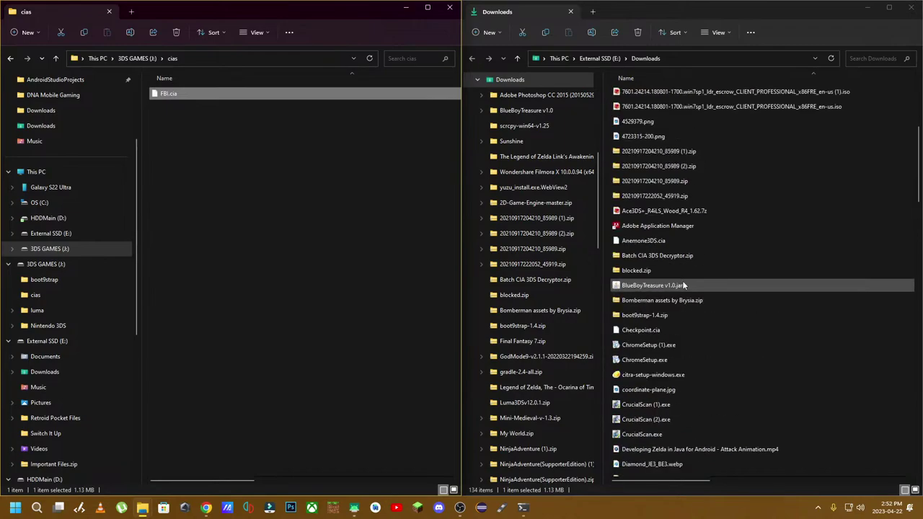
pyautogui.scroll(2, 682, 285)
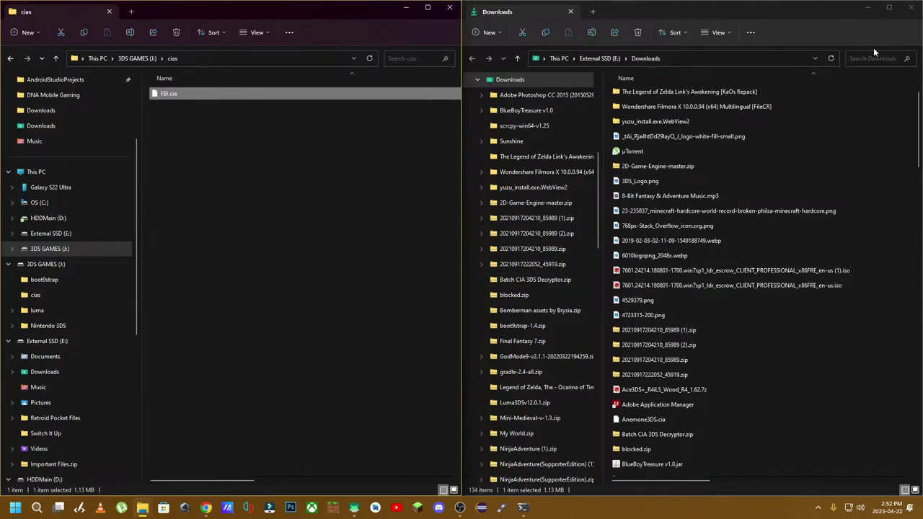
pyautogui.click(890, 7)
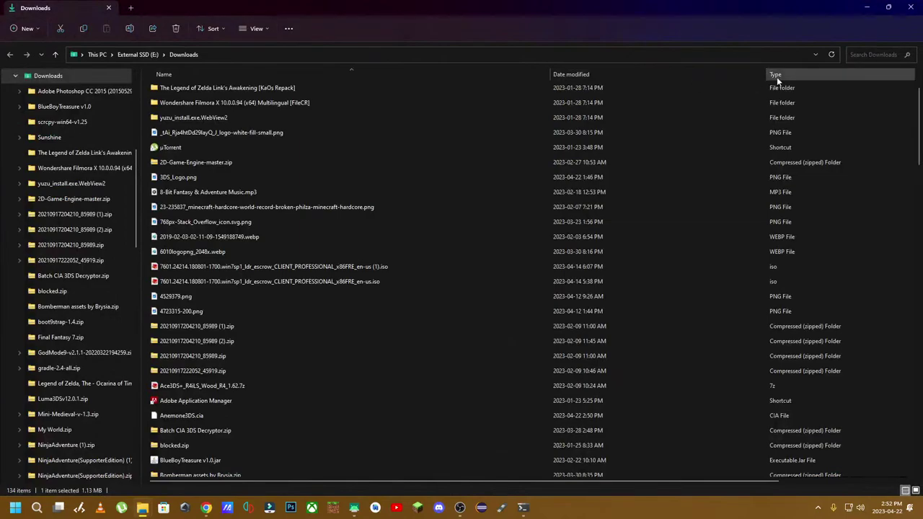
pyautogui.click(779, 76)
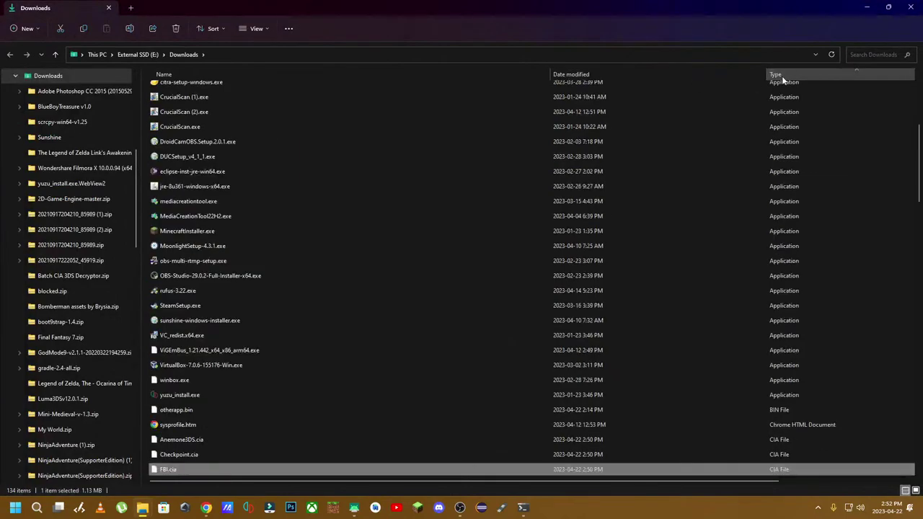
pyautogui.click(889, 7)
pyautogui.moveTo(542, 73); pyautogui.dragTo(922, 151)
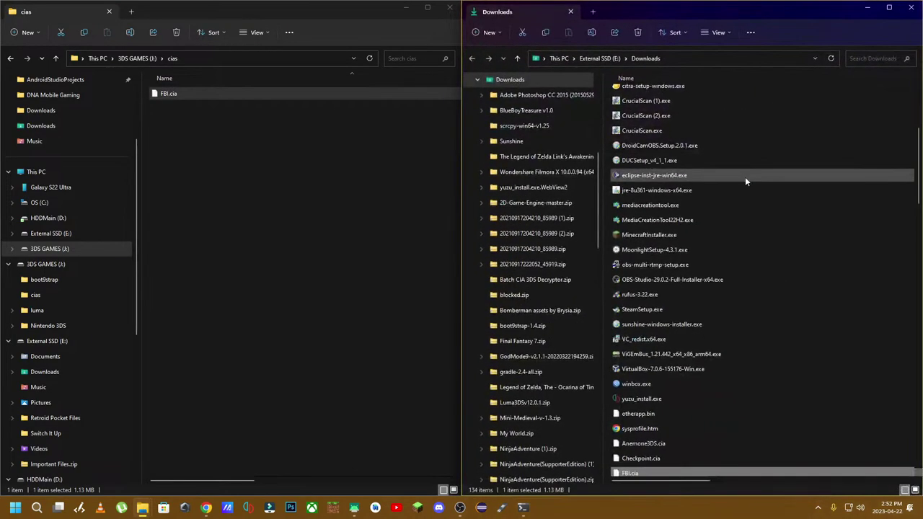
# Copy Anemone3DS.cia, Checkpoint.cia, FBI.cia, Homebrew_Launcher.cia and Universal-Updater.cia from Downloads into the SD card's cias folder
pyautogui.scroll(-10, 697, 263)
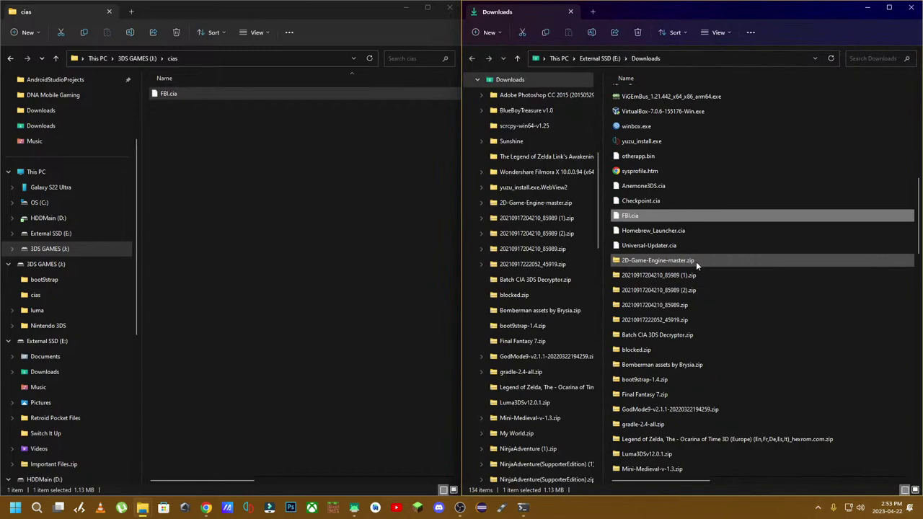
pyautogui.click(658, 232)
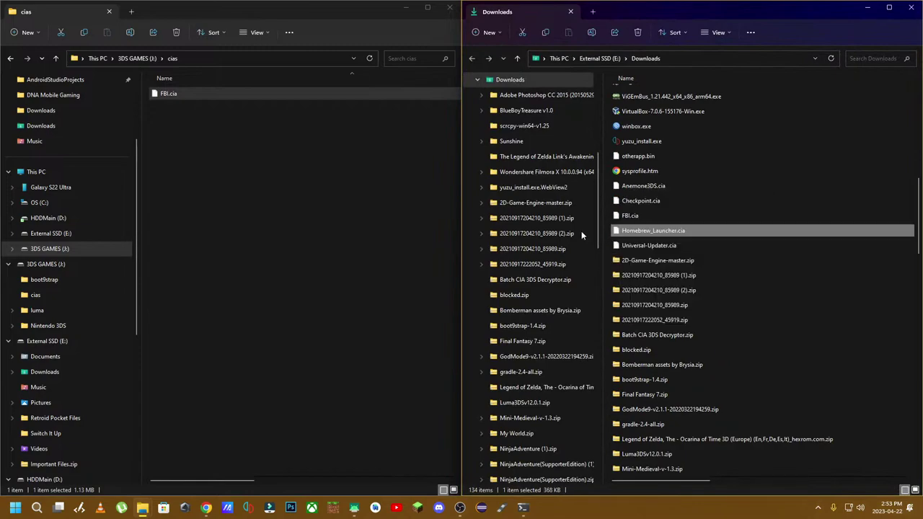
pyautogui.moveTo(635, 231); pyautogui.dragTo(246, 238)
pyautogui.click(641, 244)
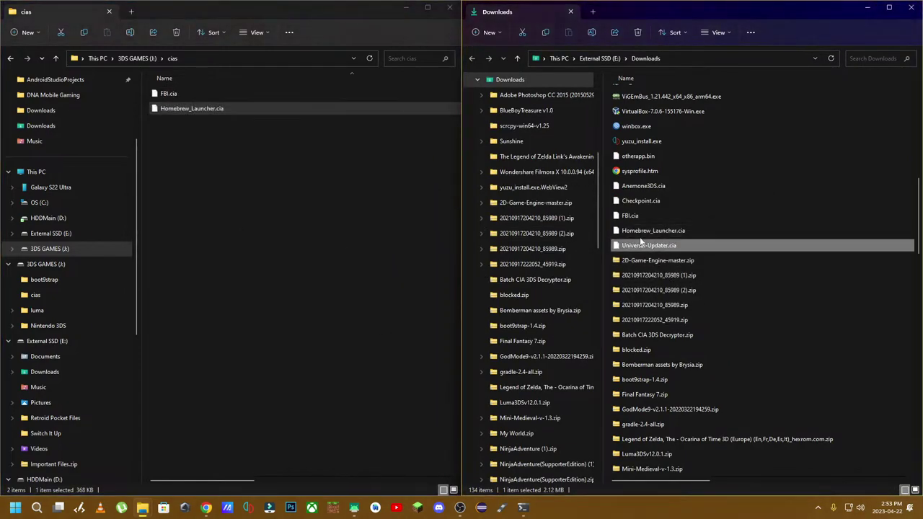
pyautogui.click(654, 186)
pyautogui.keyDown('shift'); pyautogui.click(659, 248); pyautogui.keyUp('shift')
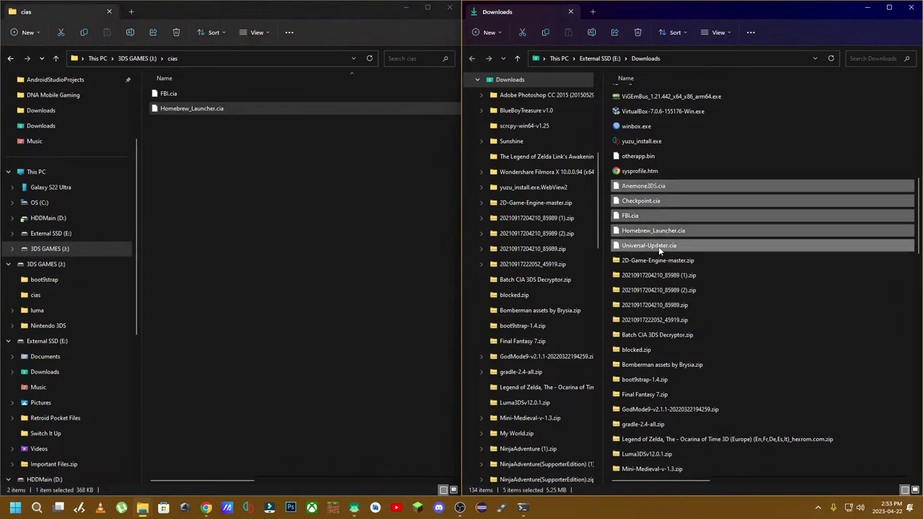
pyautogui.moveTo(659, 248); pyautogui.dragTo(270, 192)
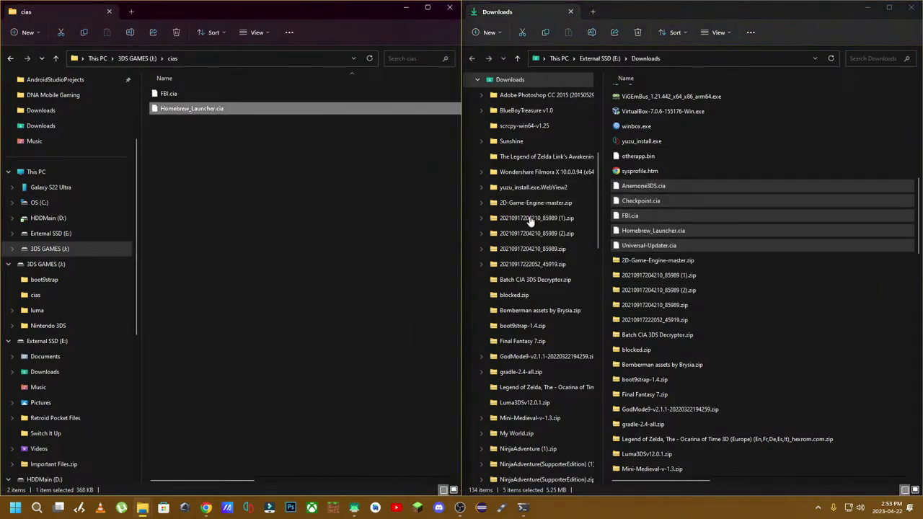
pyautogui.click(214, 176)
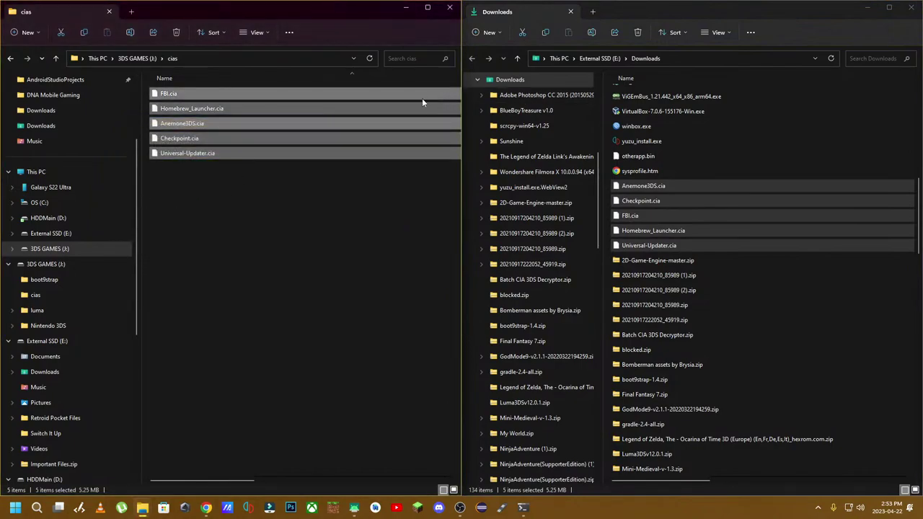
# Check the guide's instruction following the CIA copy and return to the two tiled folder windows
pyautogui.click(866, 7)
pyautogui.click(406, 9)
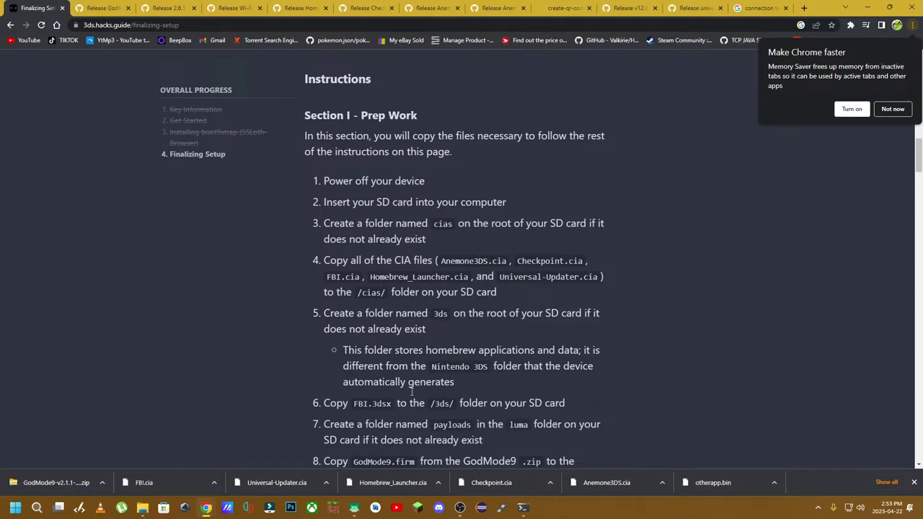
pyautogui.moveTo(142, 508)
pyautogui.click(114, 450)
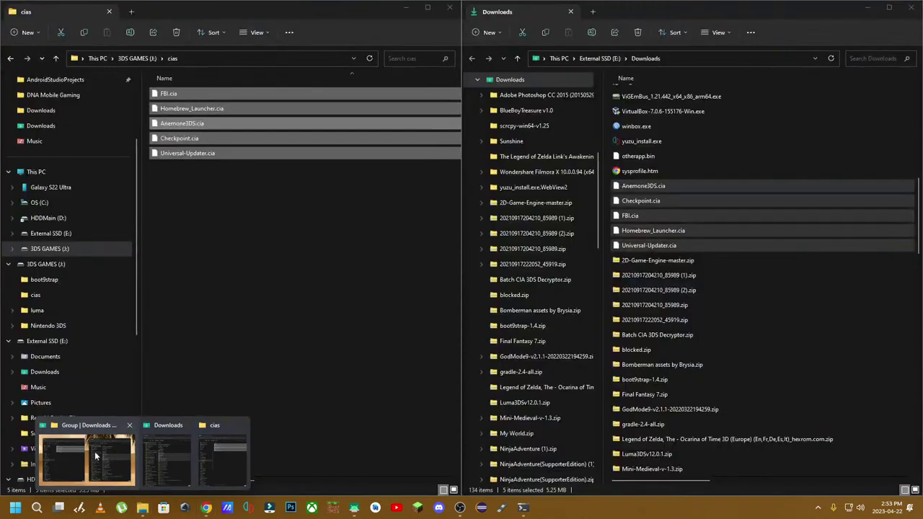
# Create a folder named 3ds on the root of the 3DS GAMES (J:) SD card
pyautogui.click(271, 241)
pyautogui.rightClick(270, 241)
pyautogui.click(136, 58)
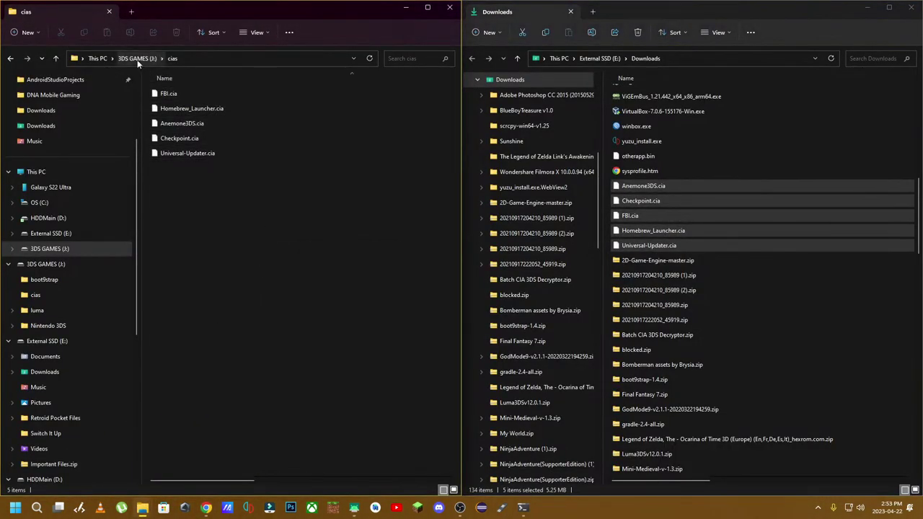
pyautogui.click(136, 57)
pyautogui.rightClick(224, 267)
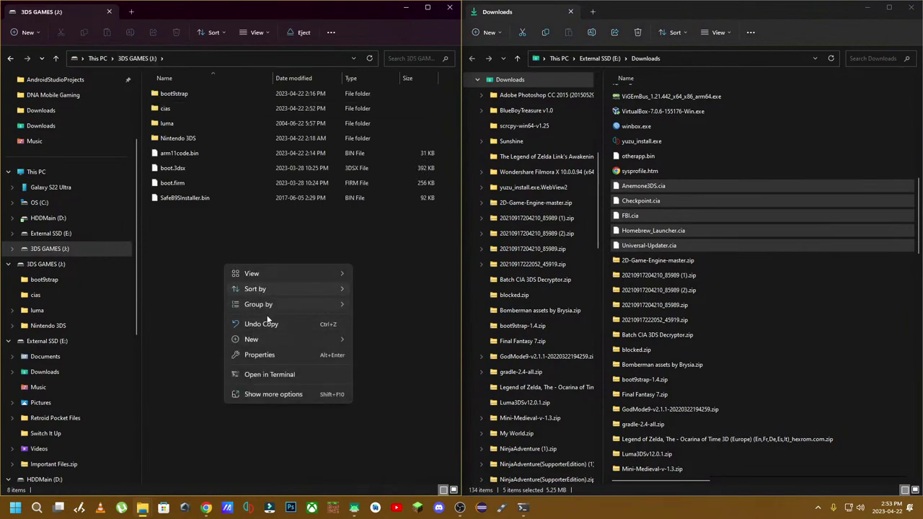
pyautogui.moveTo(277, 338)
pyautogui.click(383, 187)
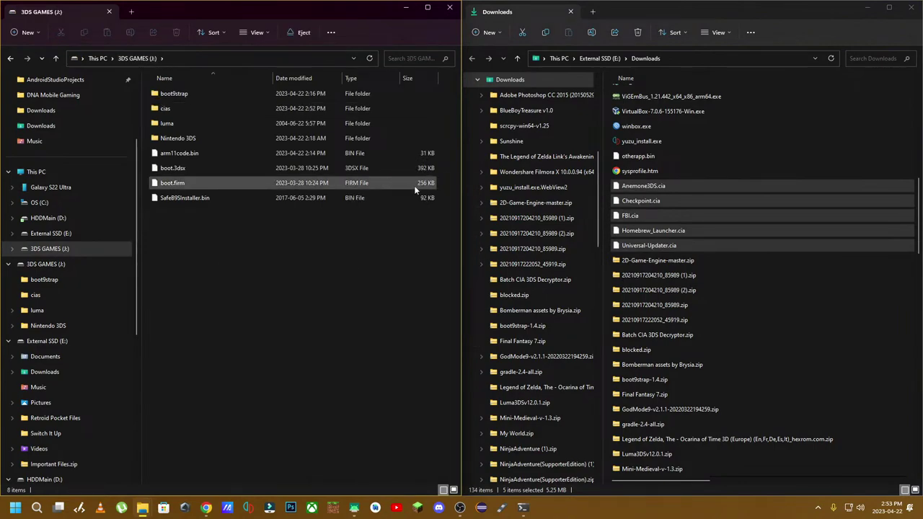
pyautogui.write('3ds')
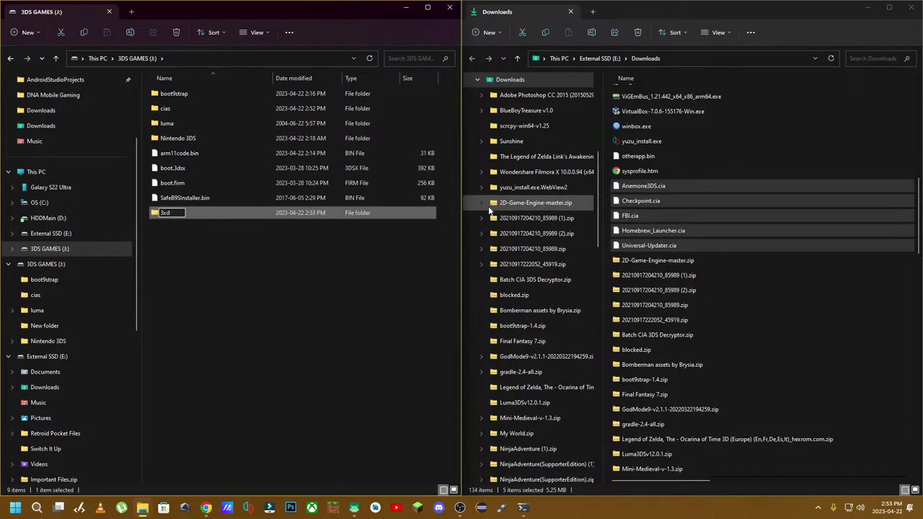
pyautogui.press('Return')
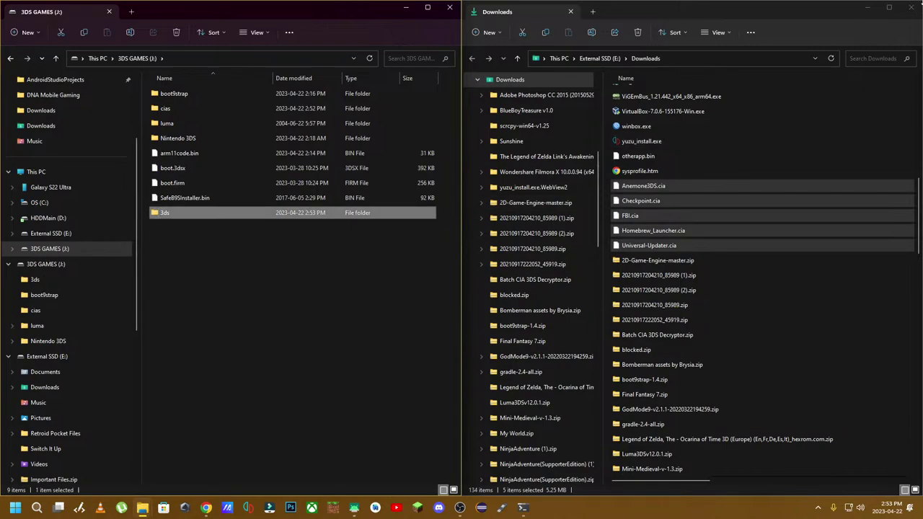
# Return to the guide and read the remaining Section I - Prep Work steps from step 6 onward
pyautogui.click(867, 7)
pyautogui.click(406, 7)
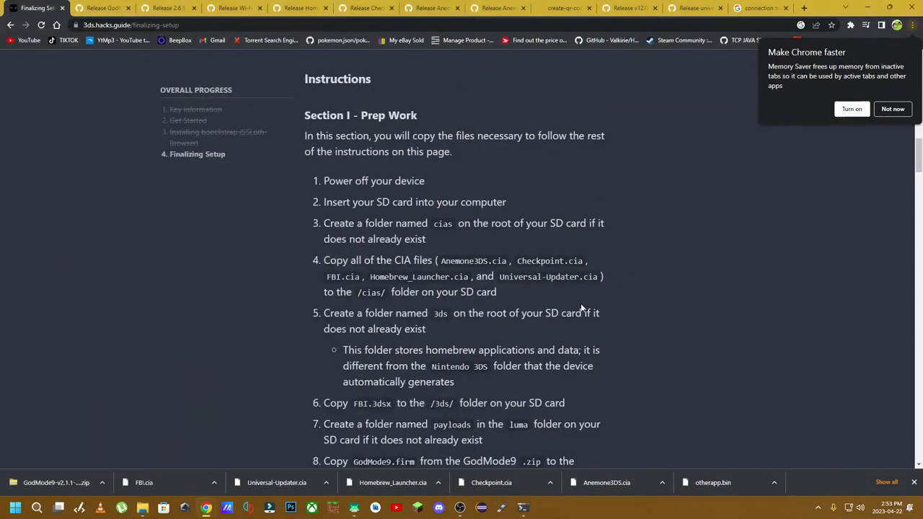
pyautogui.scroll(-3, 561, 303)
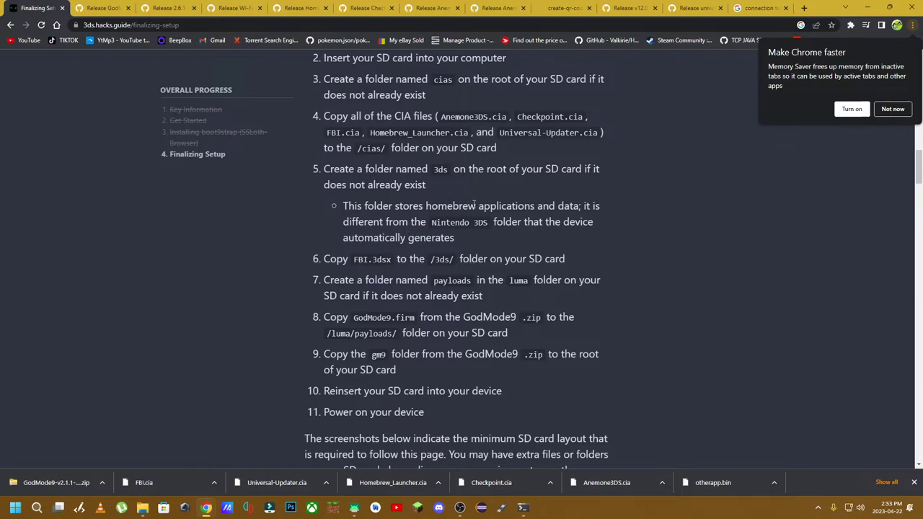
# Download FBI.3dsx from the FBI 2.6.1 release page on GitHub and show the file in its Downloads folder
pyautogui.click(108, 8)
pyautogui.click(166, 8)
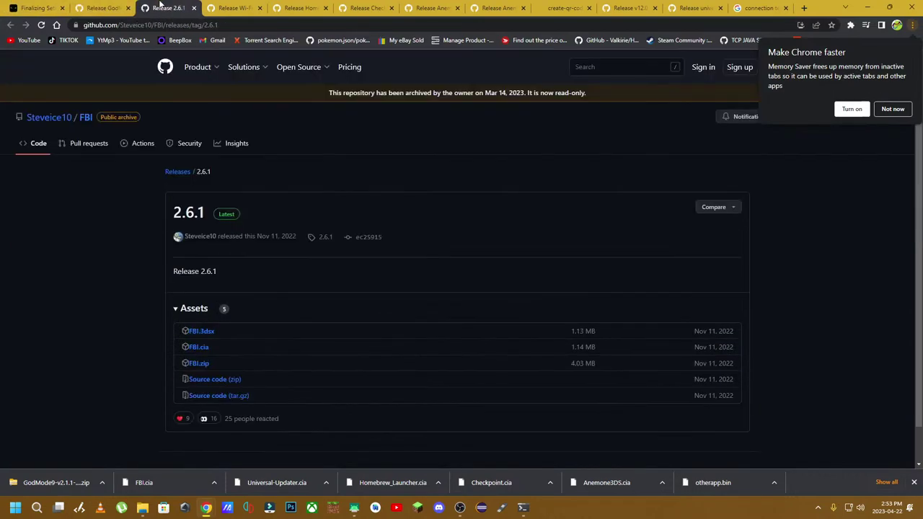
pyautogui.click(202, 332)
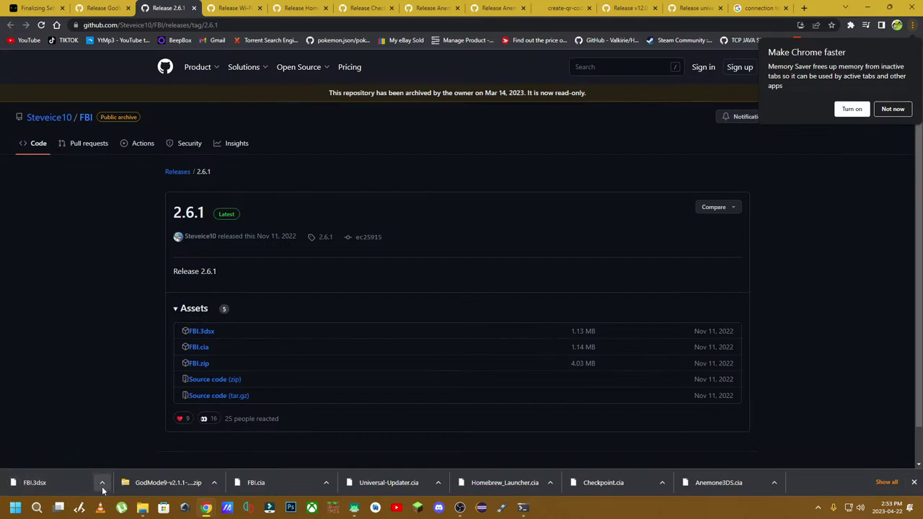
pyautogui.click(103, 483)
pyautogui.click(126, 446)
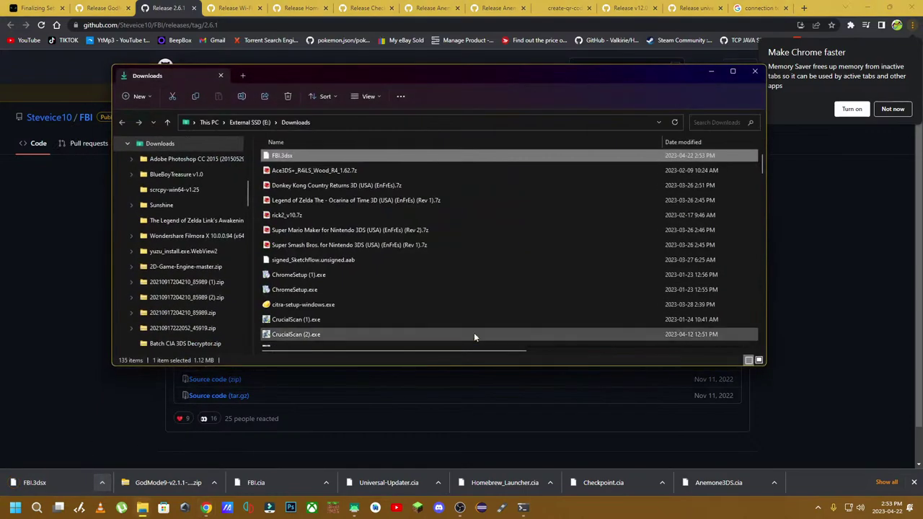
# Copy FBI.3dsx from Downloads into the 3ds folder on the 3DS GAMES (J:) SD card
pyautogui.rightClick(295, 158)
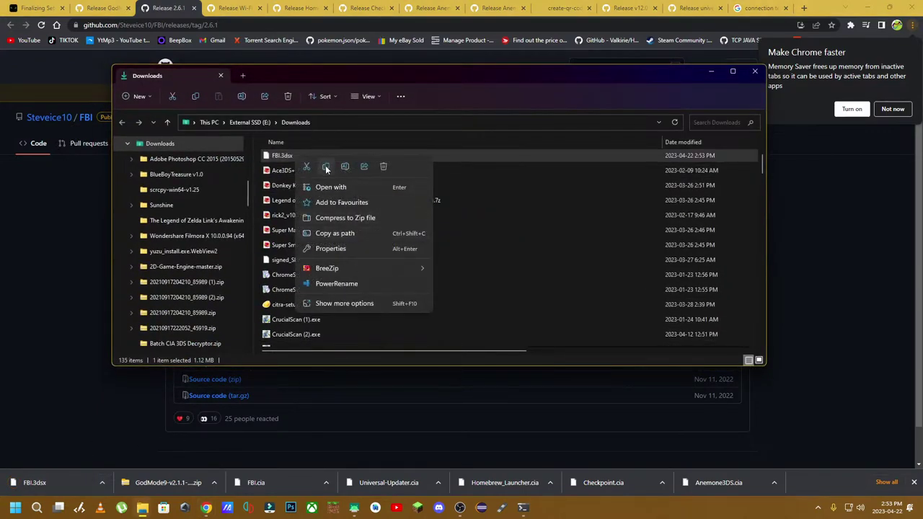
pyautogui.click(326, 169)
pyautogui.moveTo(142, 507)
pyautogui.click(47, 457)
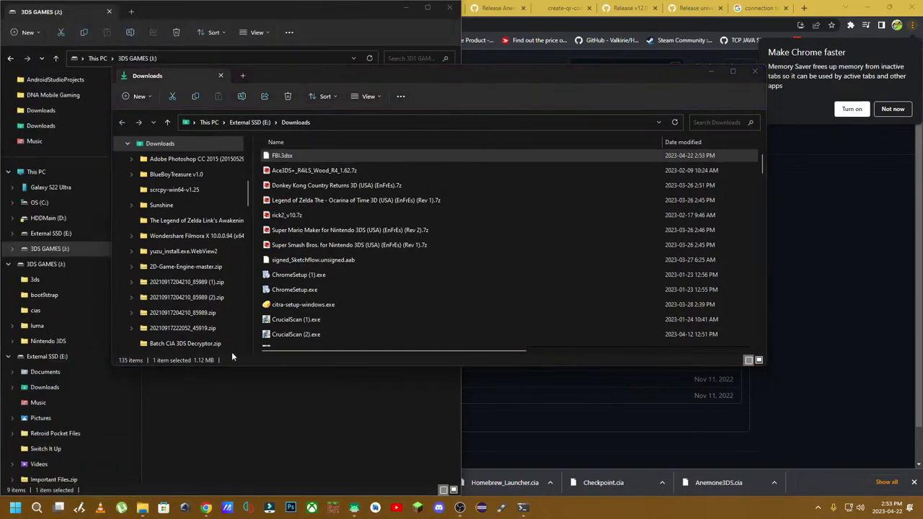
pyautogui.click(257, 366)
pyautogui.rightClick(242, 289)
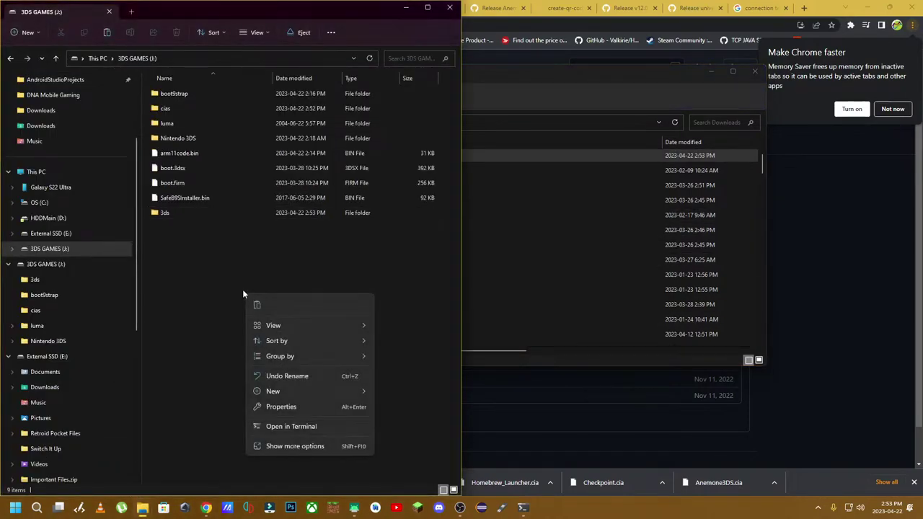
pyautogui.doubleClick(193, 215)
pyautogui.rightClick(184, 241)
pyautogui.click(198, 254)
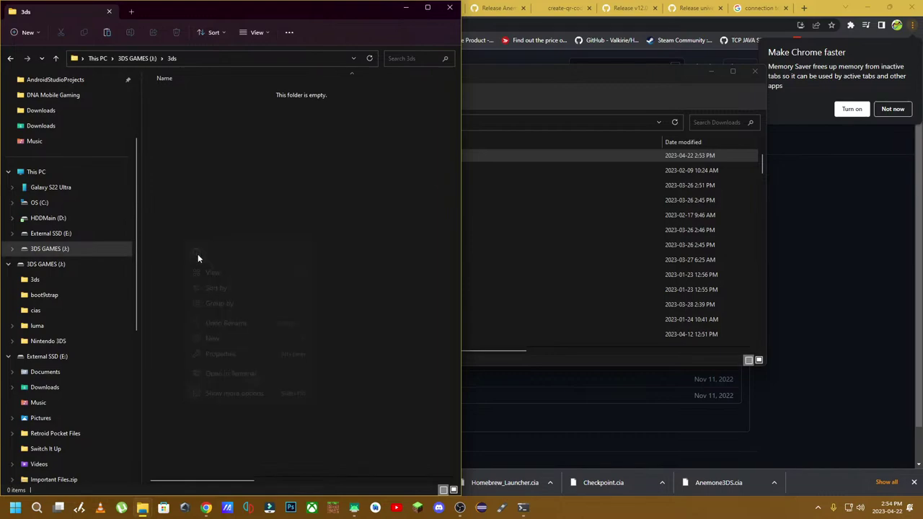
# Move the Downloads window clear of the SD card's 3ds folder contents and return to the Finalizing Setup guide
pyautogui.click(807, 241)
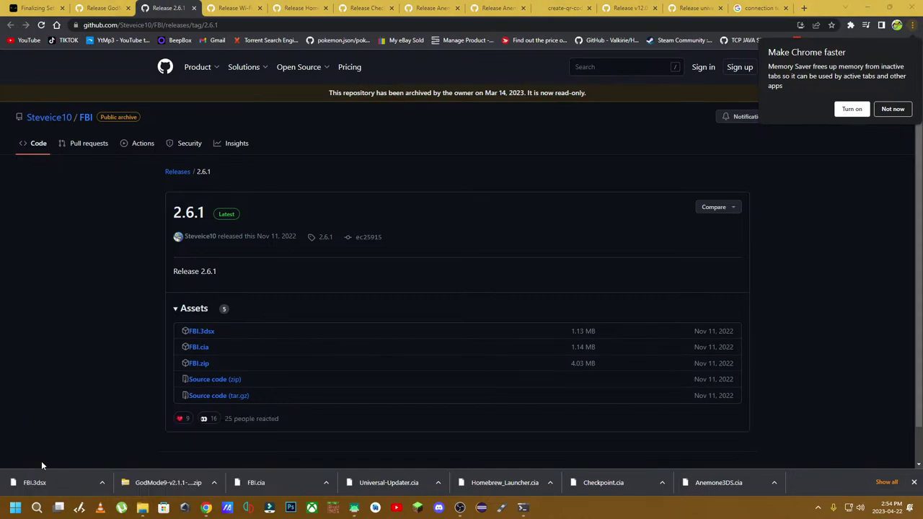
pyautogui.moveTo(147, 511)
pyautogui.click(871, 5)
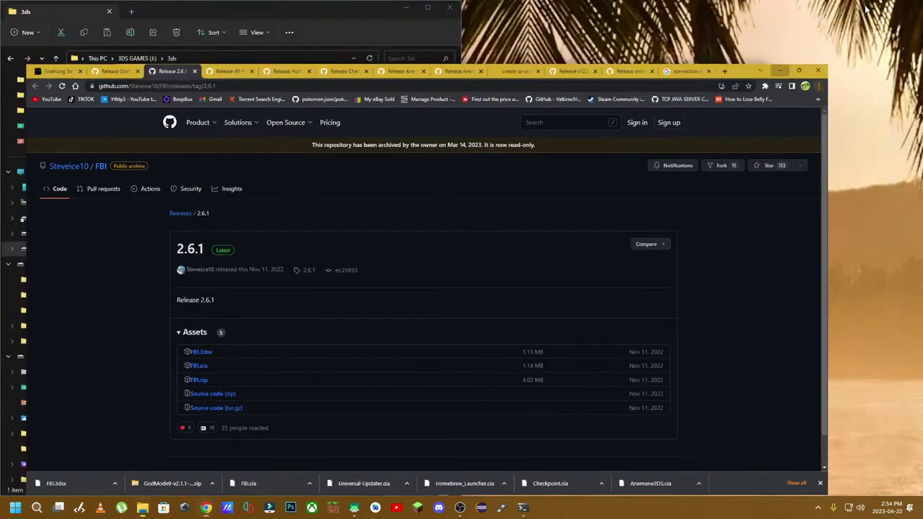
pyautogui.moveTo(255, 75); pyautogui.dragTo(357, 75)
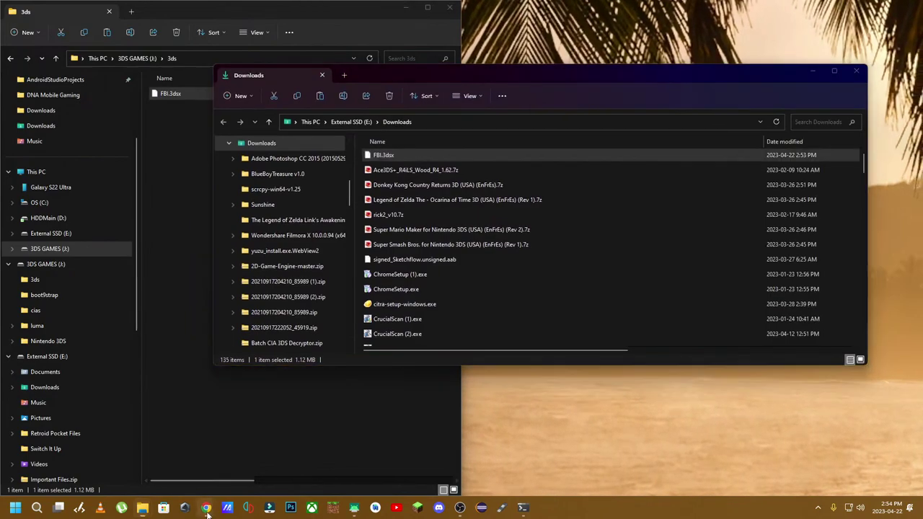
pyautogui.click(180, 462)
pyautogui.click(36, 7)
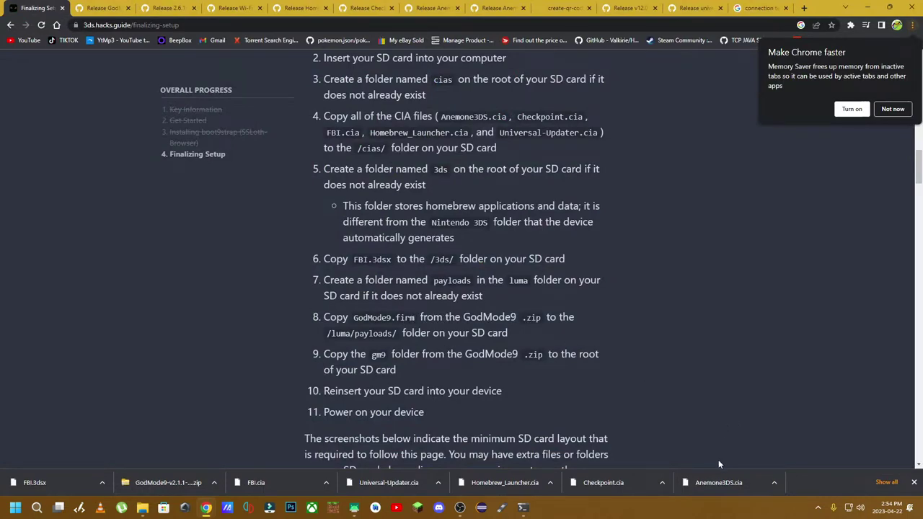
# Open the downloaded GodMode9 zip, select GodMode9.firm, and move the archive window so the guide's steps are readable
pyautogui.click(155, 482)
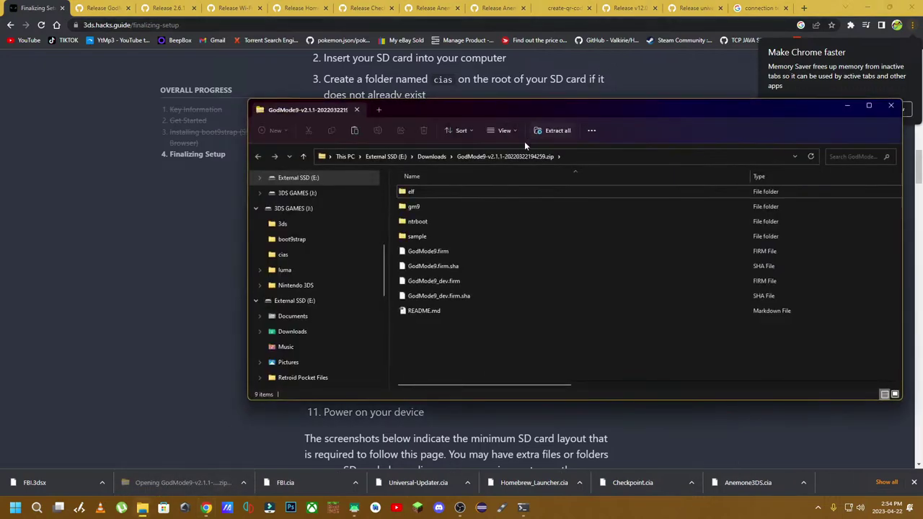
pyautogui.click(445, 252)
pyautogui.moveTo(578, 106); pyautogui.dragTo(570, 320)
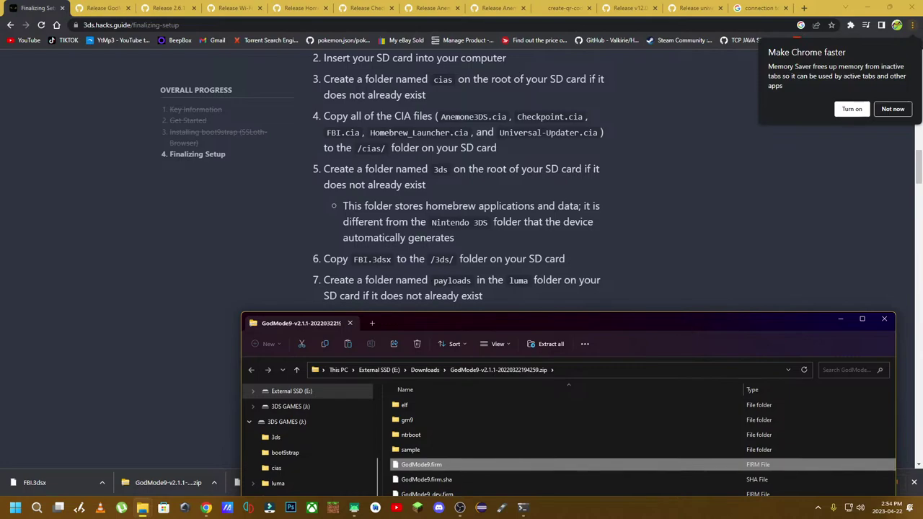
# Show the root of the 3DS GAMES (J:) SD card and recheck the guide's instruction about the payloads folder
pyautogui.click(457, 278)
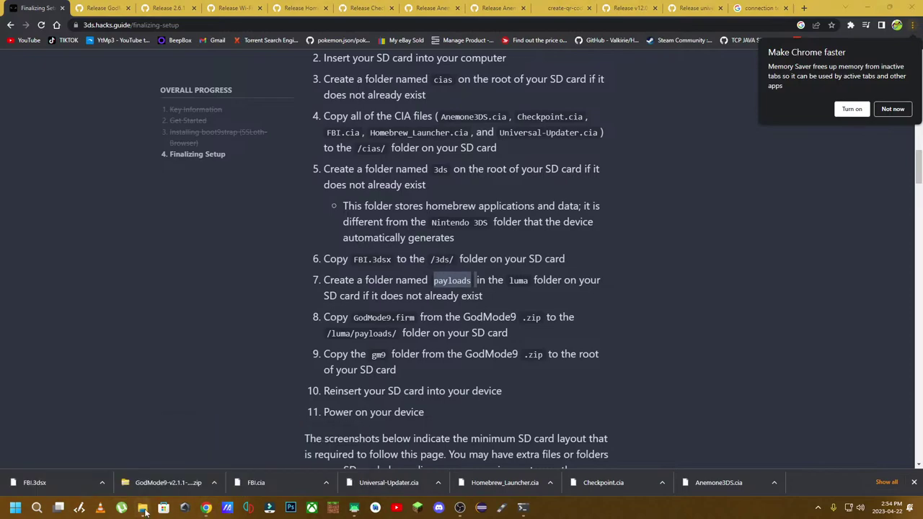
pyautogui.click(868, 7)
pyautogui.click(139, 58)
pyautogui.click(139, 58)
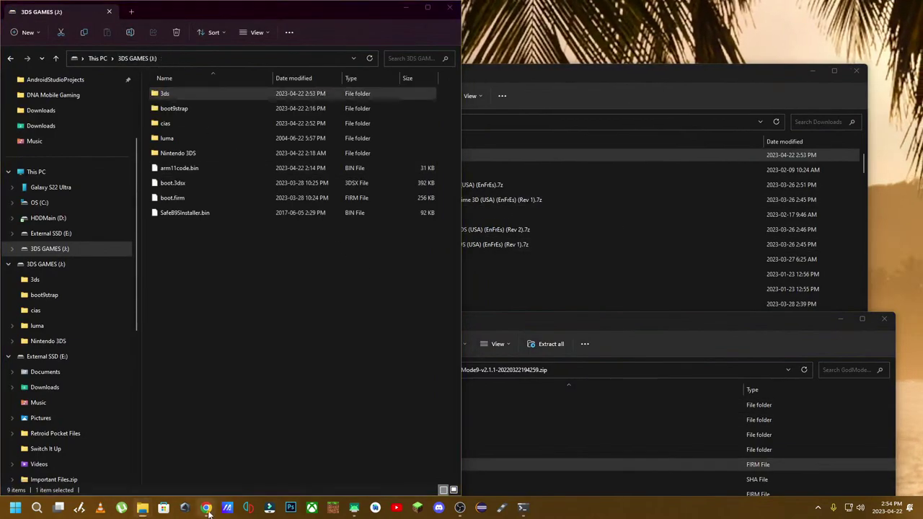
pyautogui.moveTo(207, 509)
pyautogui.click(144, 450)
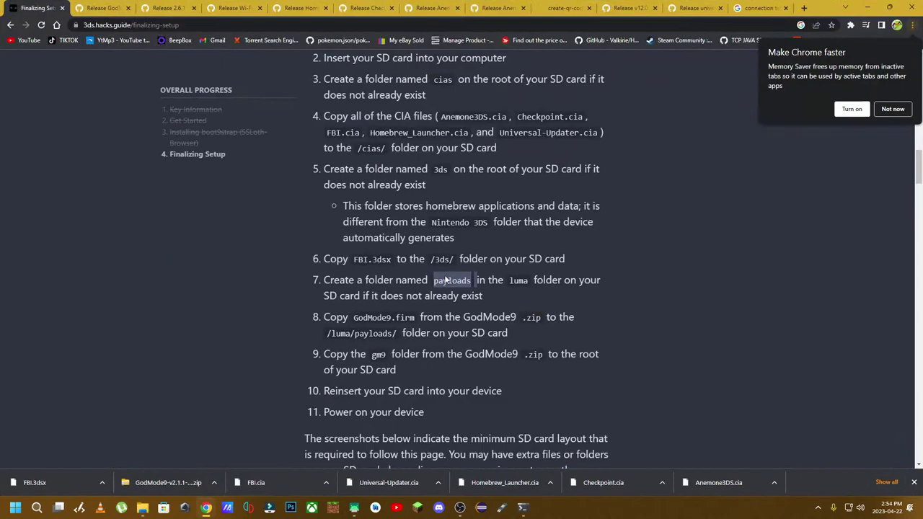
# Create a folder named payloads inside the luma folder on the SD card
pyautogui.click(869, 7)
pyautogui.doubleClick(178, 139)
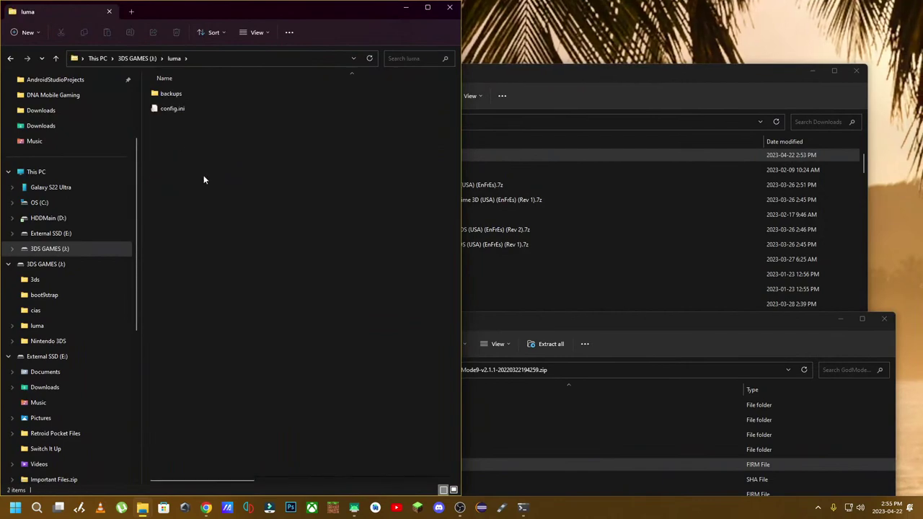
pyautogui.rightClick(189, 146)
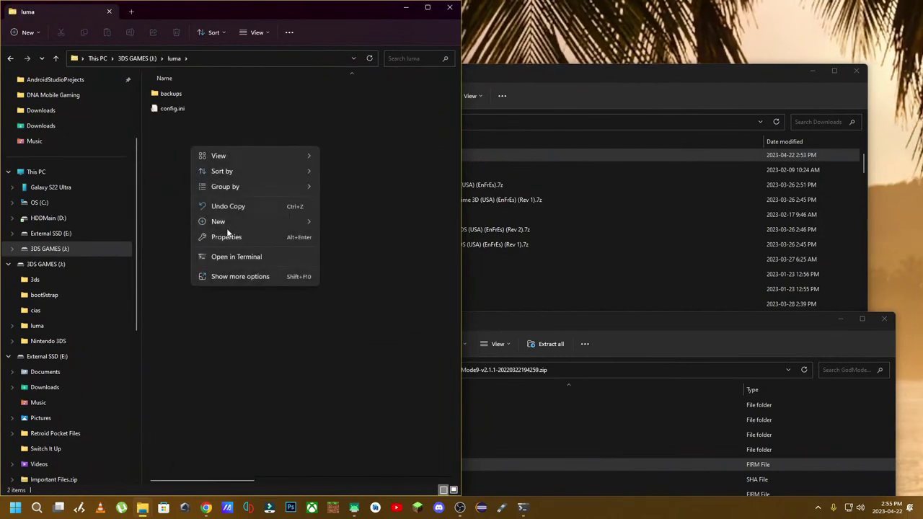
pyautogui.moveTo(230, 222)
pyautogui.click(370, 222)
pyautogui.write('payloads')
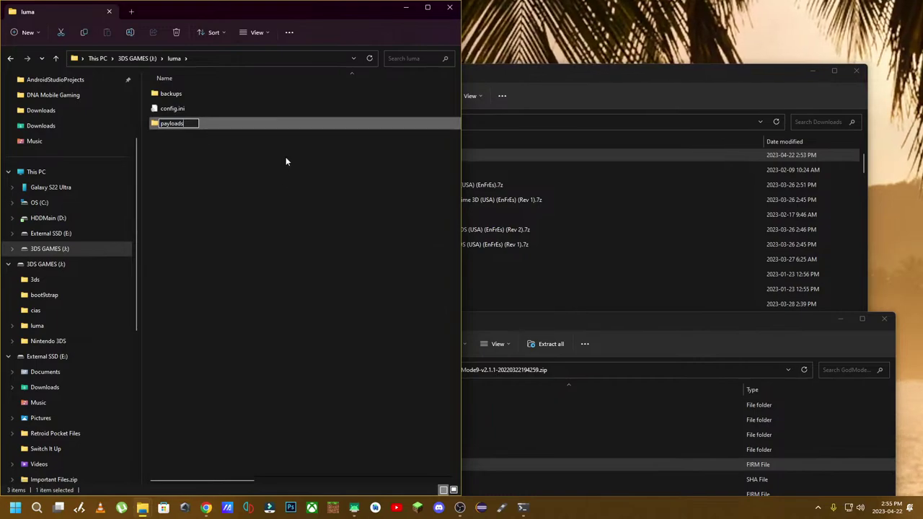
pyautogui.press('Return')
# Copy GodMode9.firm from the GodMode9 zip into the SD card's luma/payloads folder
pyautogui.moveTo(206, 508)
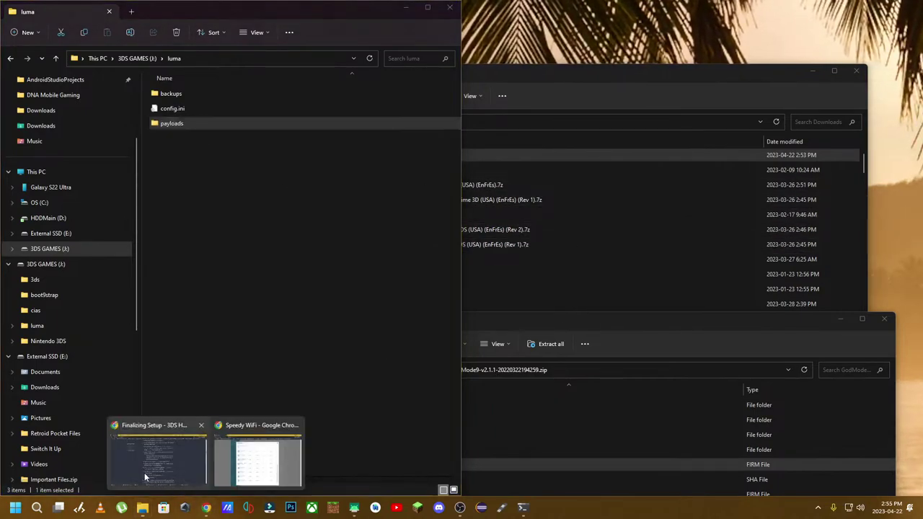
pyautogui.click(145, 475)
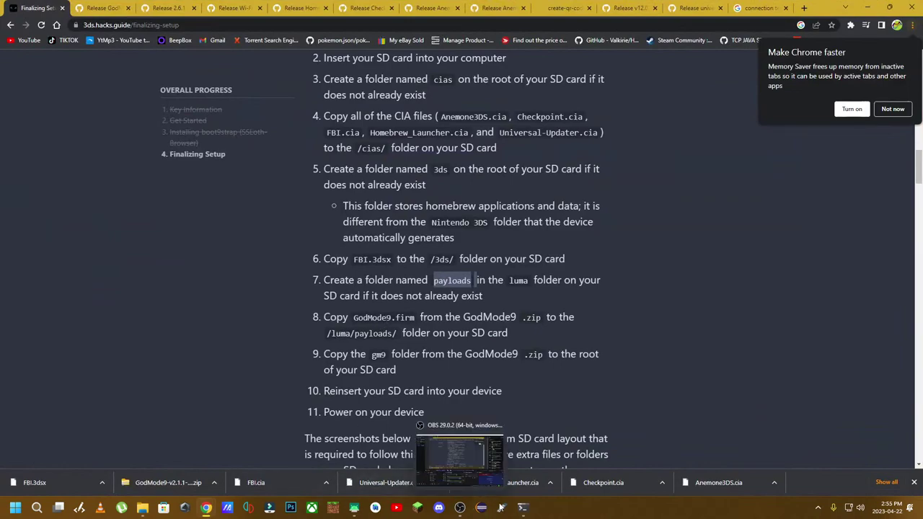
pyautogui.moveTo(471, 514)
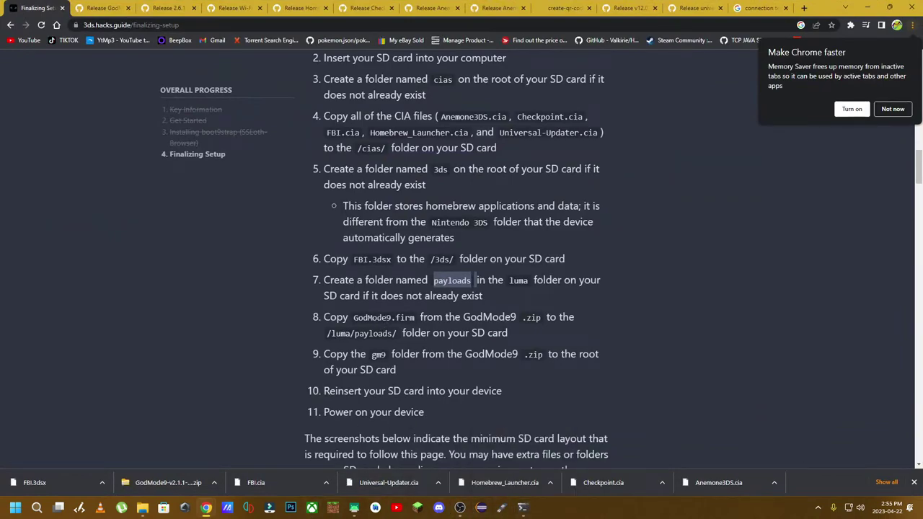
pyautogui.click(170, 482)
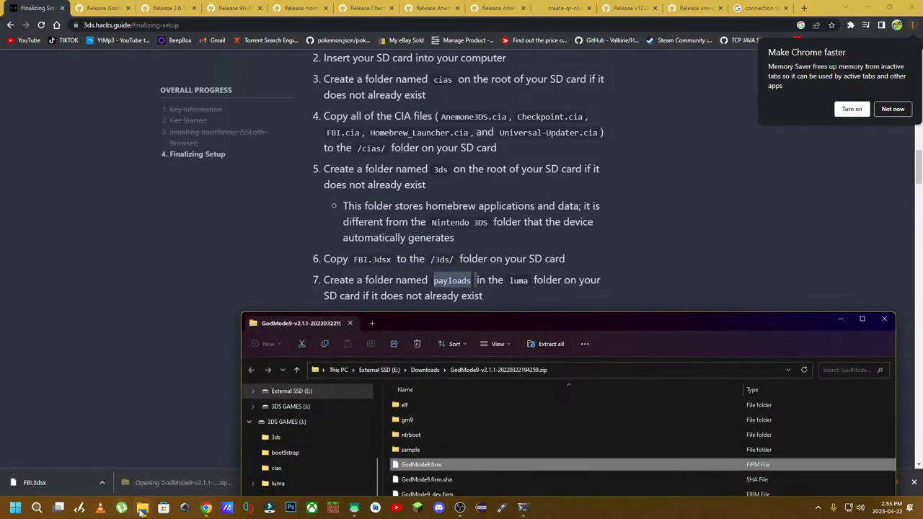
pyautogui.click(877, 4)
pyautogui.click(868, 8)
pyautogui.moveTo(544, 317); pyautogui.dragTo(561, 50)
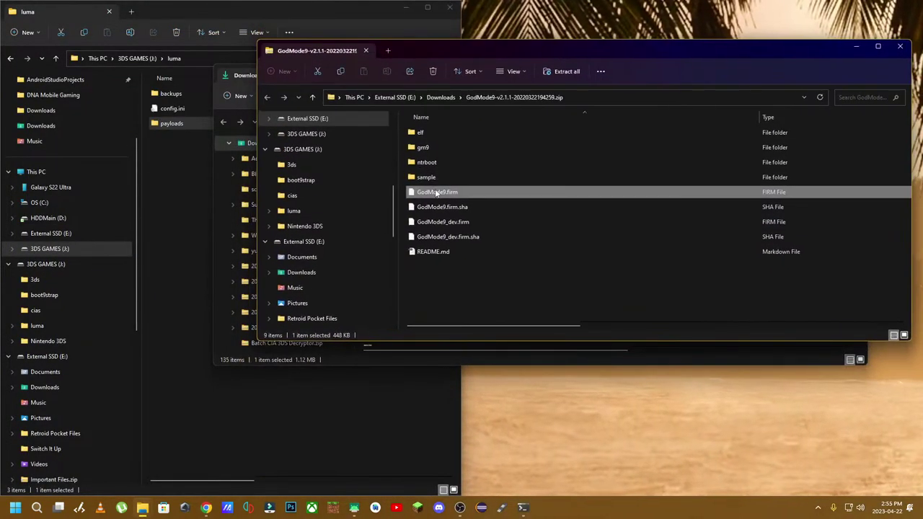
pyautogui.doubleClick(174, 123)
pyautogui.click(495, 197)
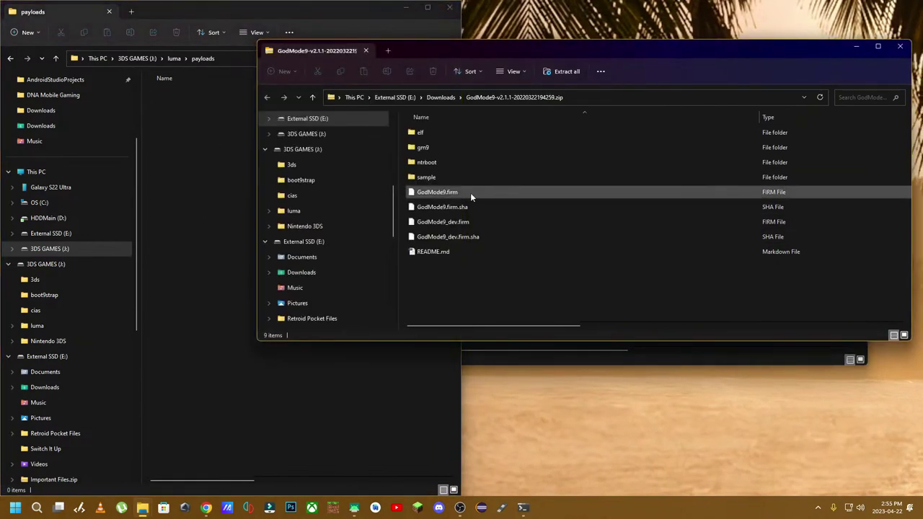
pyautogui.click(474, 190)
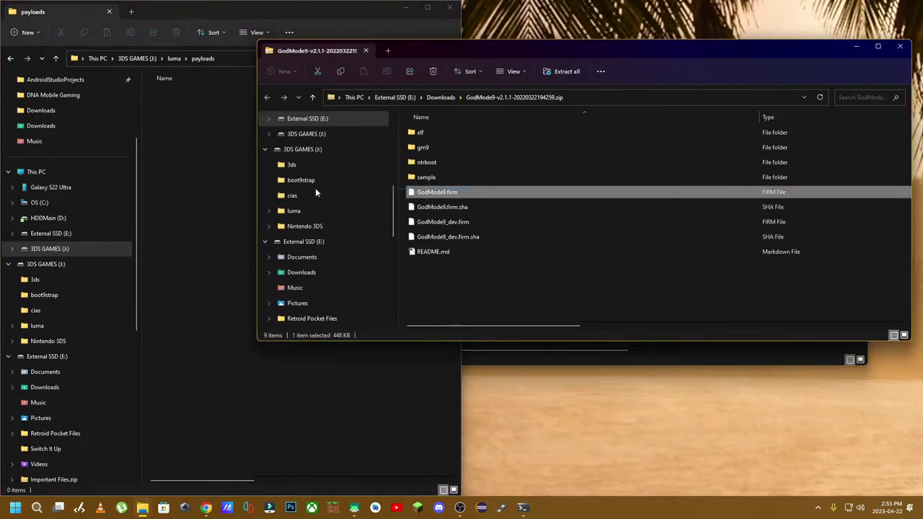
pyautogui.moveTo(437, 192); pyautogui.dragTo(165, 168)
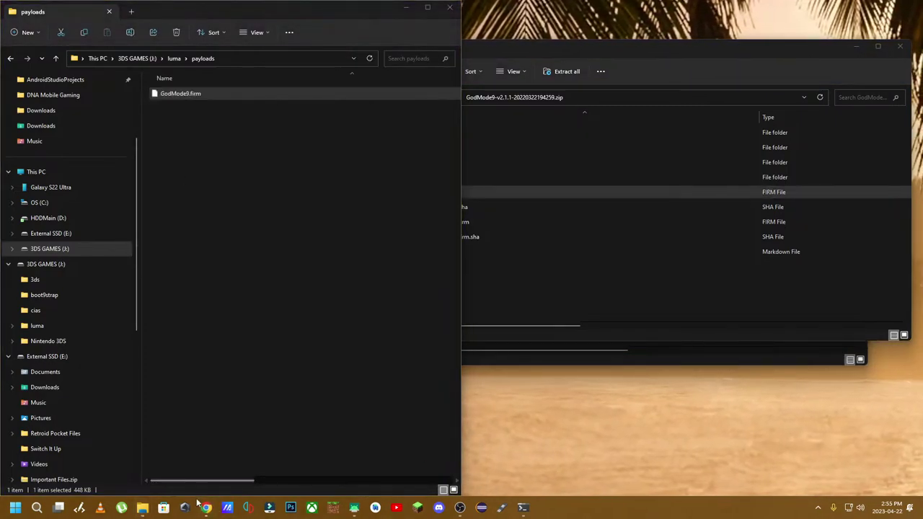
# Check step 9 of the guide and copy the gm9 folder from the GodMode9 zip to the SD card root
pyautogui.moveTo(206, 508)
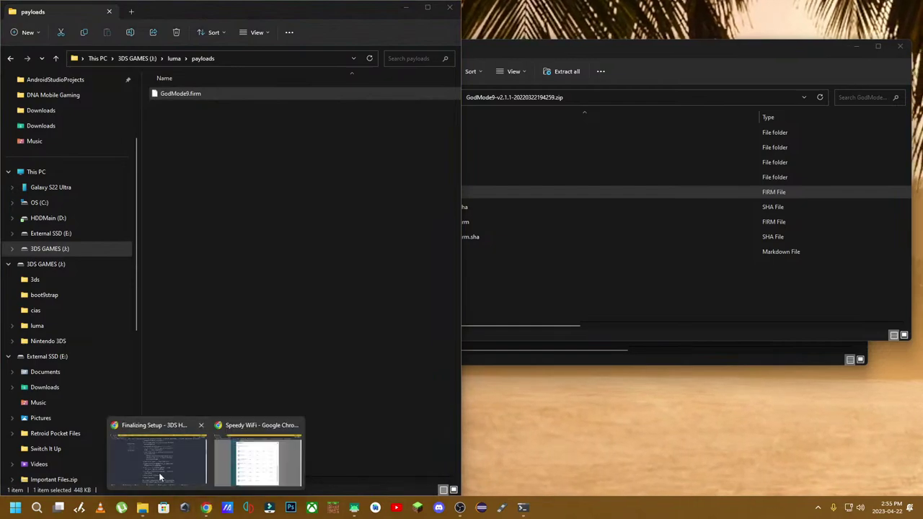
pyautogui.click(160, 477)
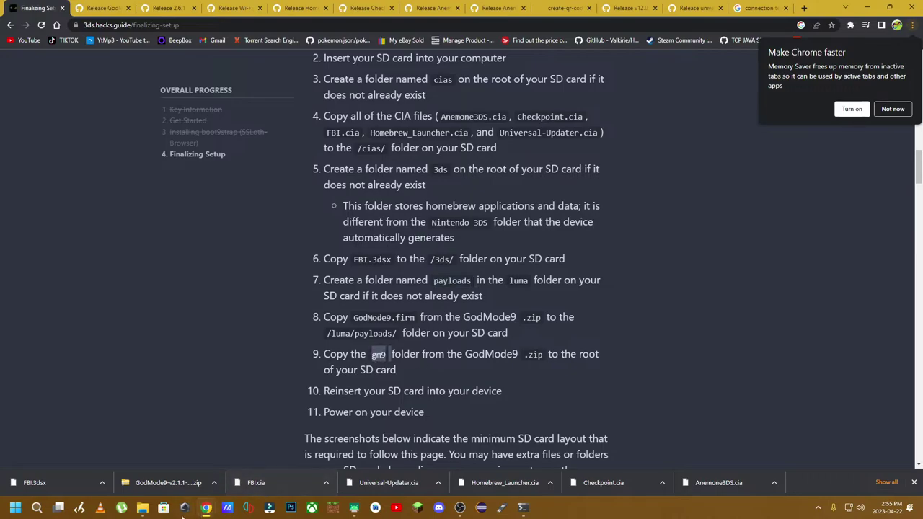
pyautogui.click(864, 7)
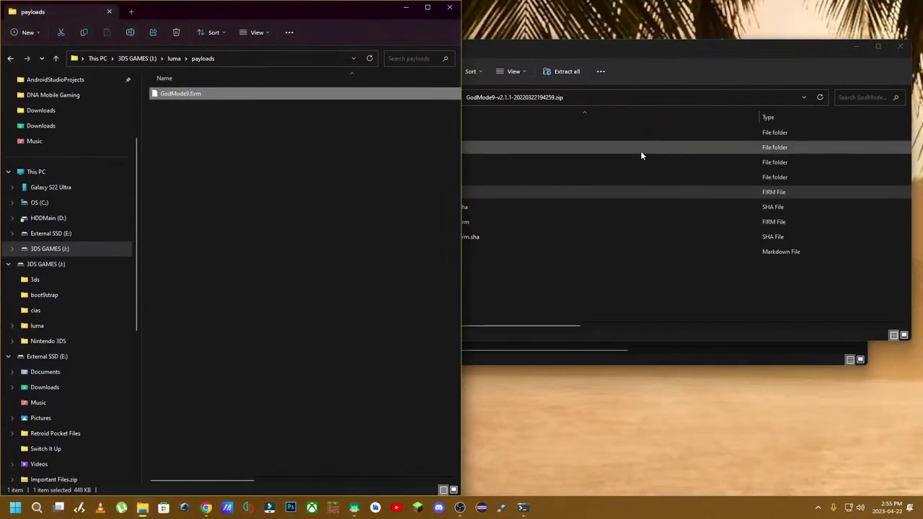
pyautogui.click(541, 150)
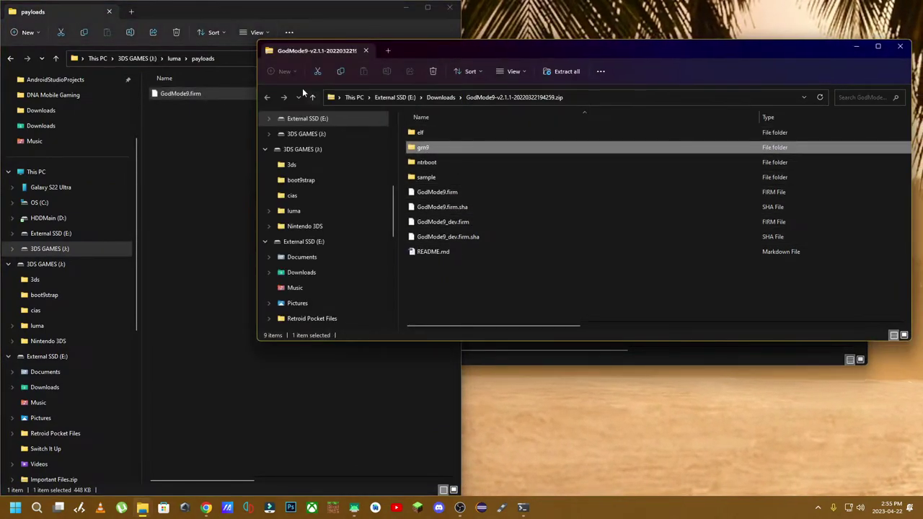
pyautogui.click(152, 57)
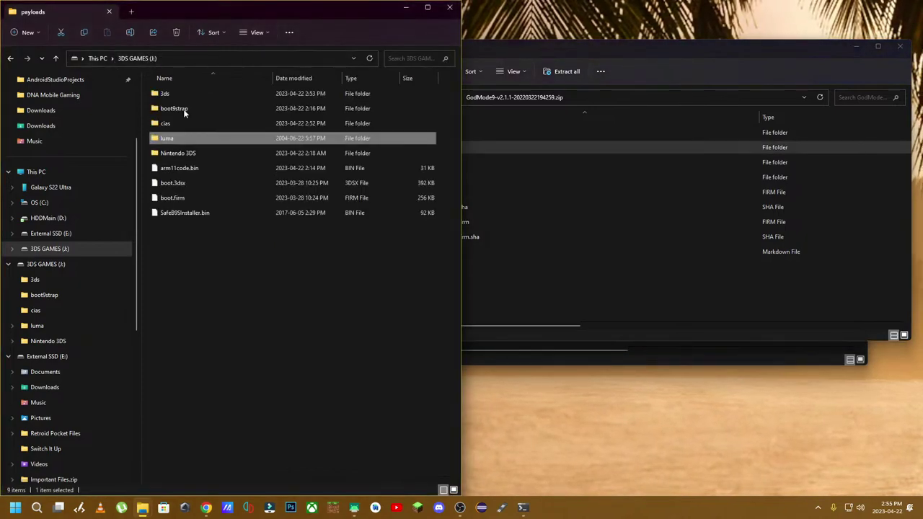
pyautogui.click(214, 287)
pyautogui.hotkey('ctrl', 'v')
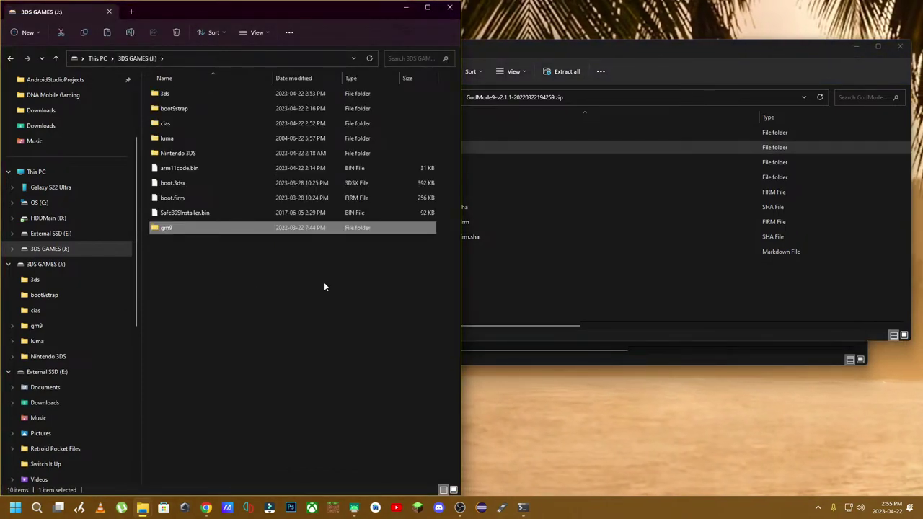
# Return to the Finalizing Setup guide and check the instructions following the gm9 folder copy
pyautogui.moveTo(145, 509)
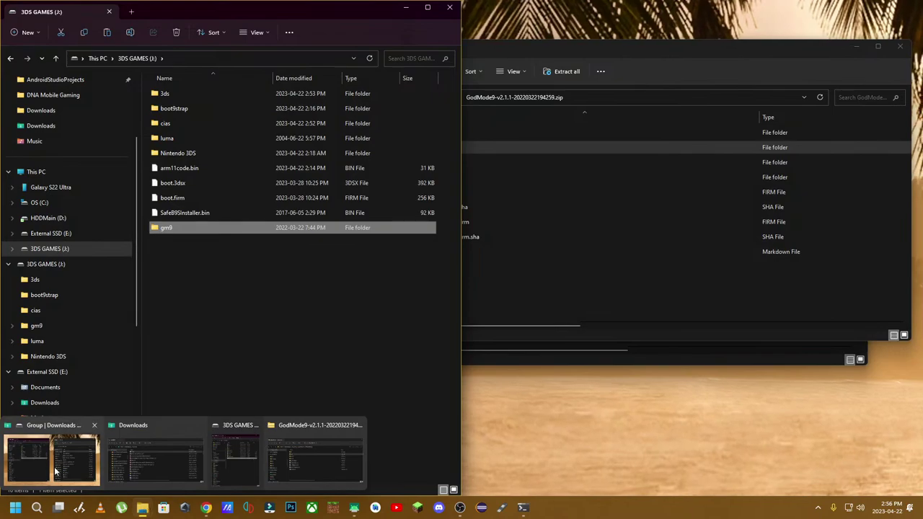
pyautogui.click(206, 508)
pyautogui.click(160, 472)
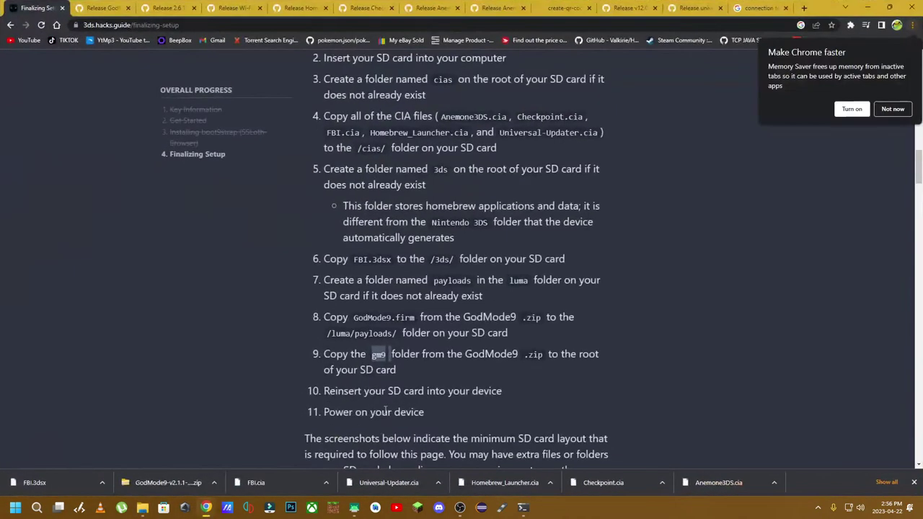
# Check the guide's minimum SD card layout and reopen the root of the 3DS GAMES (J:) drive in File Explorer
pyautogui.scroll(-1, 420, 390)
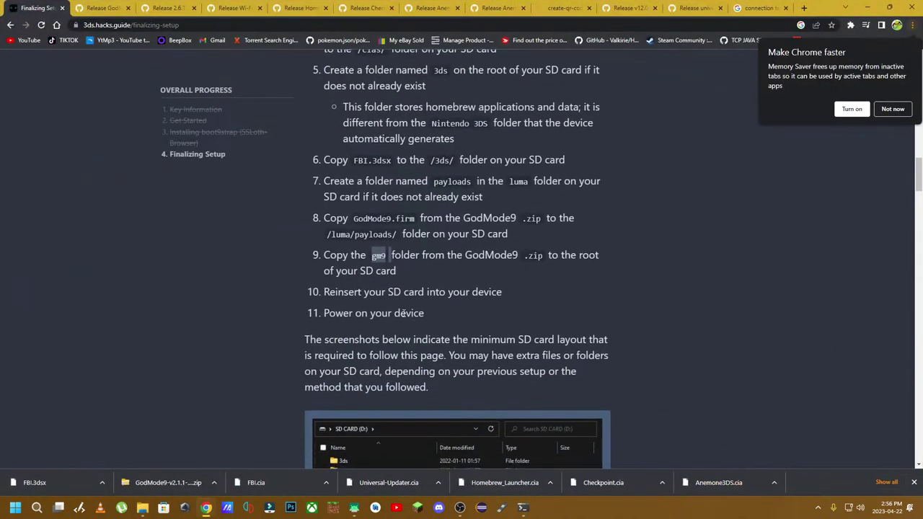
pyautogui.scroll(-1, 404, 310)
pyautogui.scroll(-3, 404, 303)
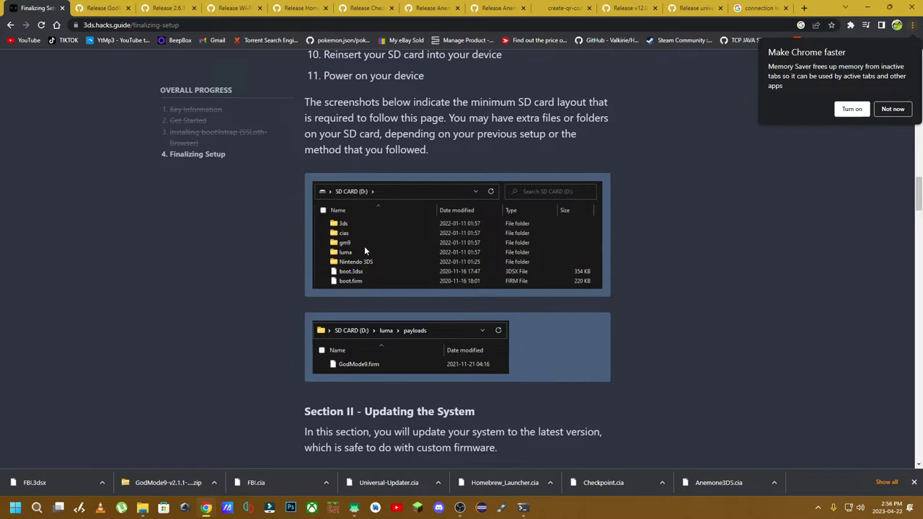
pyautogui.click(871, 7)
pyautogui.click(183, 324)
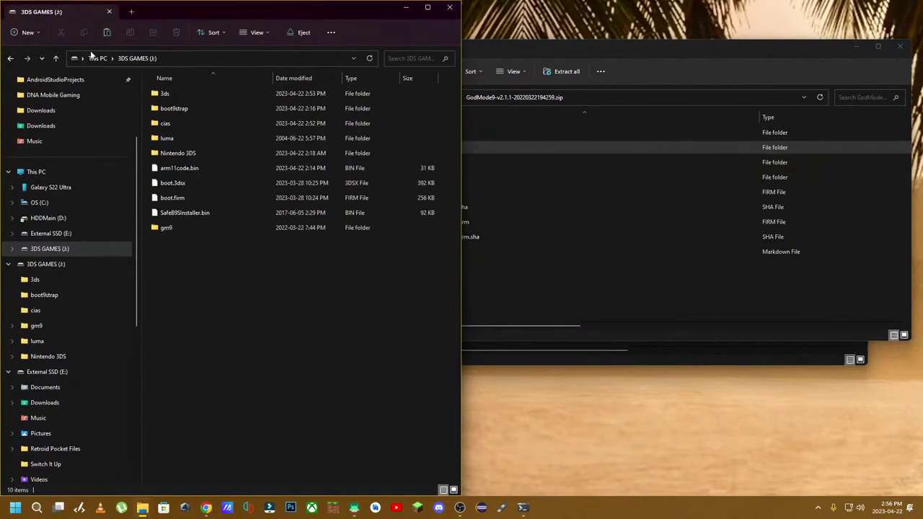
pyautogui.click(96, 58)
pyautogui.doubleClick(217, 154)
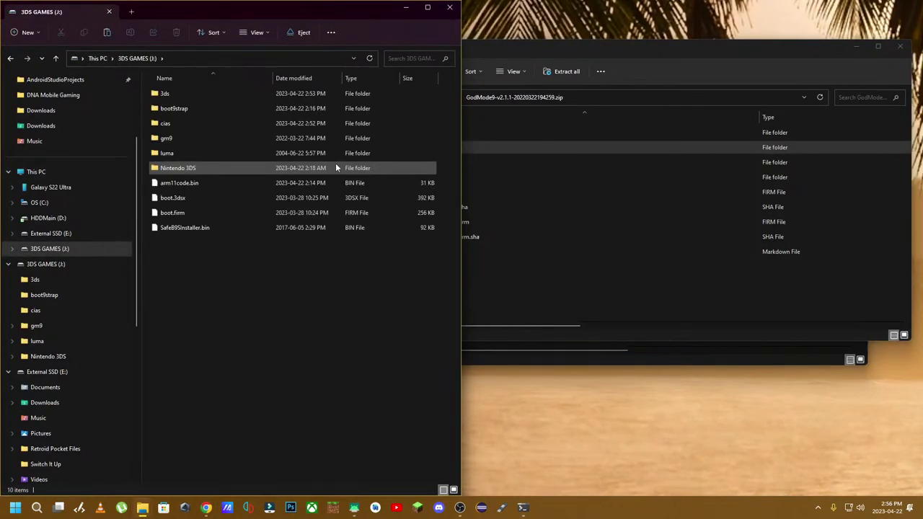
# Place the SD card window and the guide side by side to compare layouts, and inspect the card's boot9strap folder
pyautogui.moveTo(298, 16); pyautogui.dragTo(569, 37)
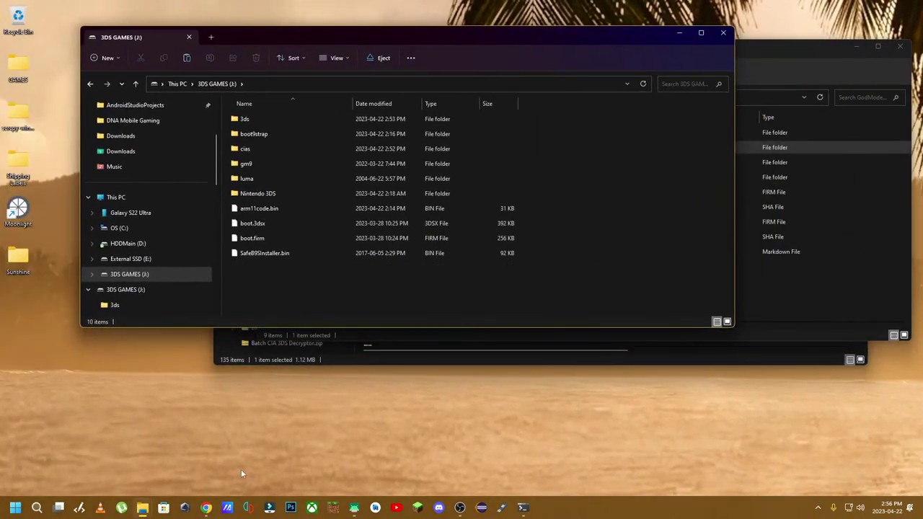
pyautogui.moveTo(206, 507)
pyautogui.click(172, 477)
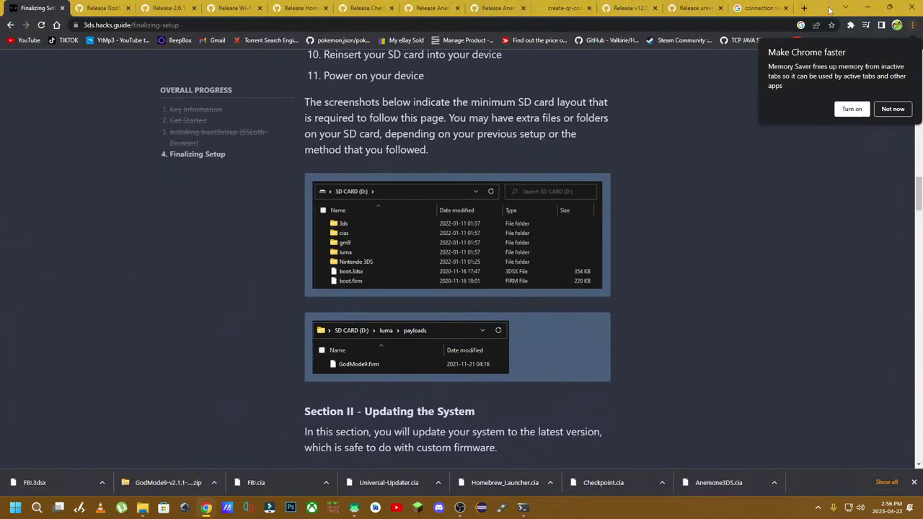
pyautogui.moveTo(830, 9); pyautogui.dragTo(675, 66)
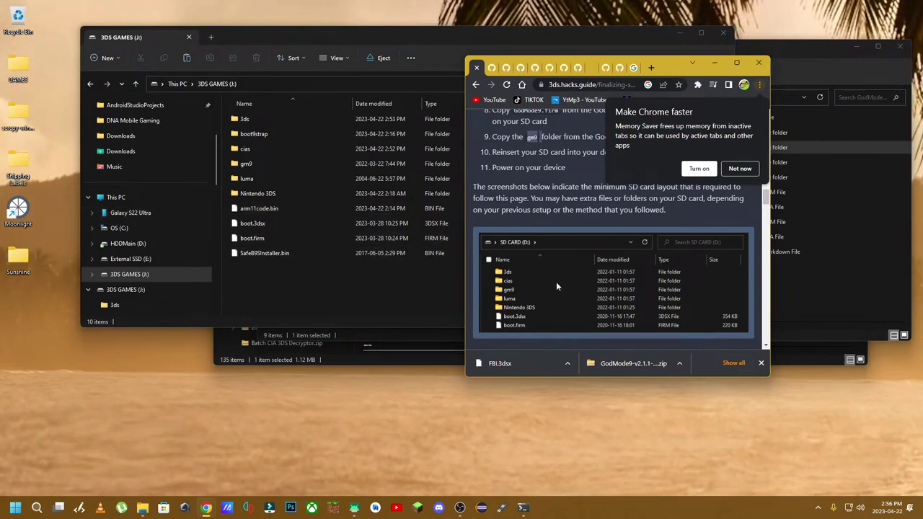
pyautogui.doubleClick(281, 135)
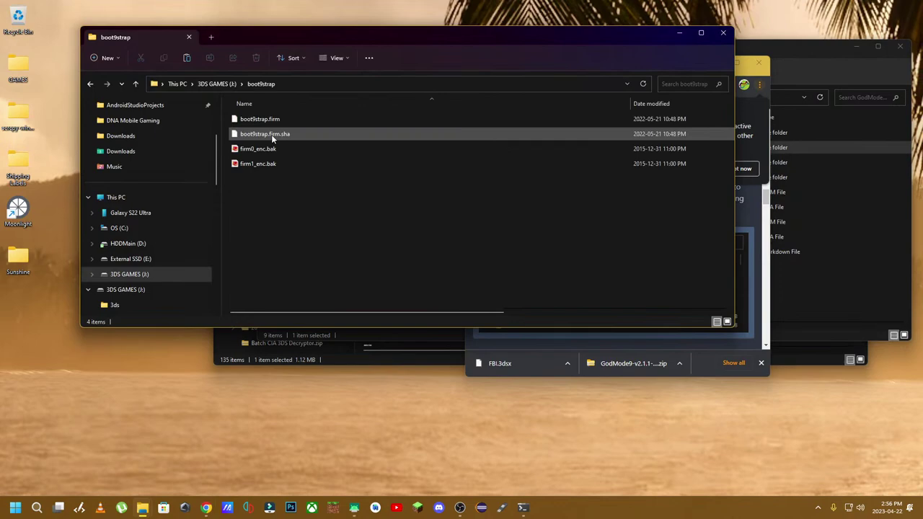
pyautogui.click(91, 84)
# Maximize the guide and read the payloads folder layout, the SD card reinsertion steps and Section II on updating the system
pyautogui.click(738, 280)
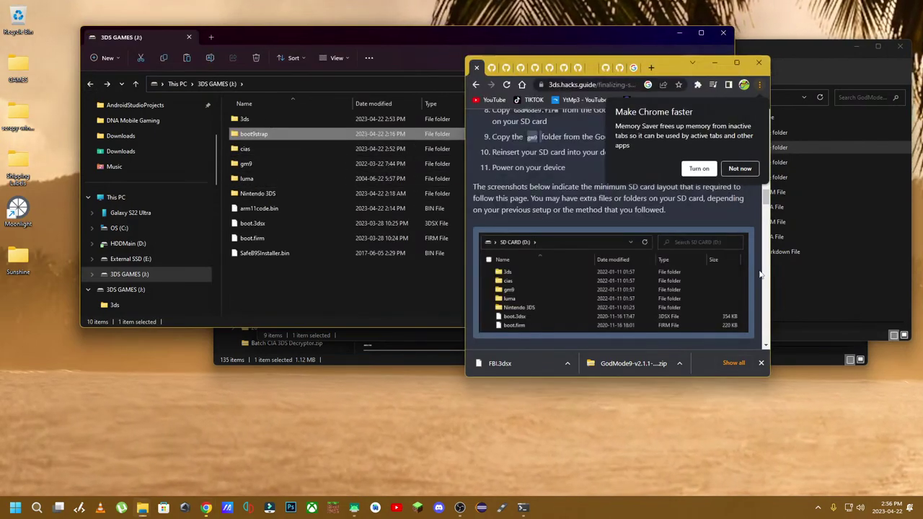
pyautogui.press('super+Up')
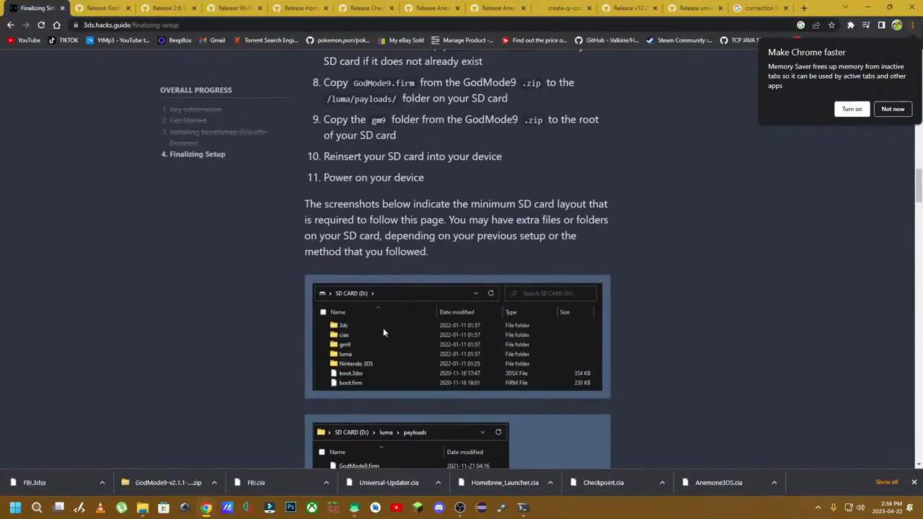
pyautogui.scroll(-3, 383, 328)
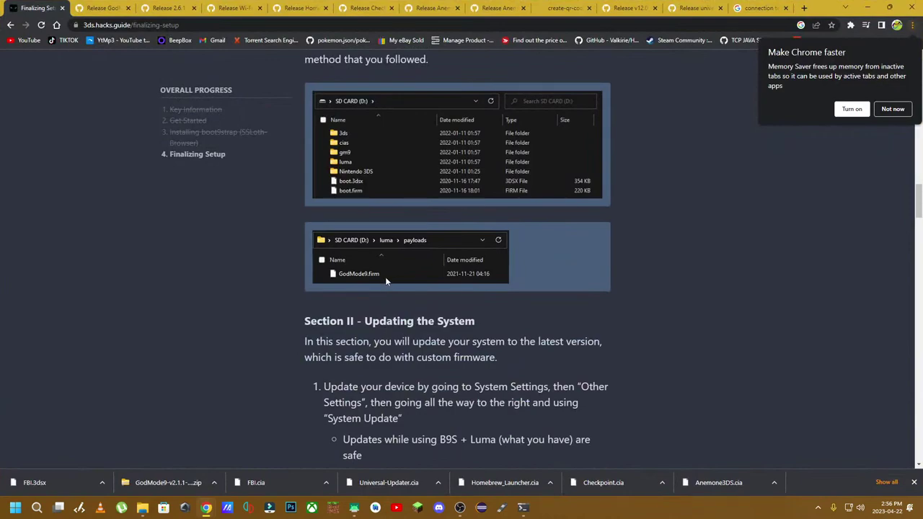
pyautogui.scroll(-1, 433, 275)
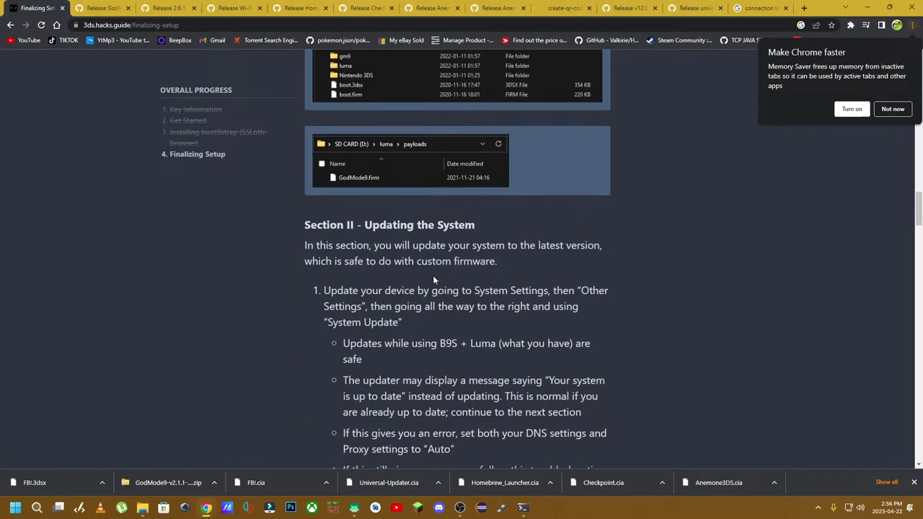
pyautogui.scroll(4, 434, 277)
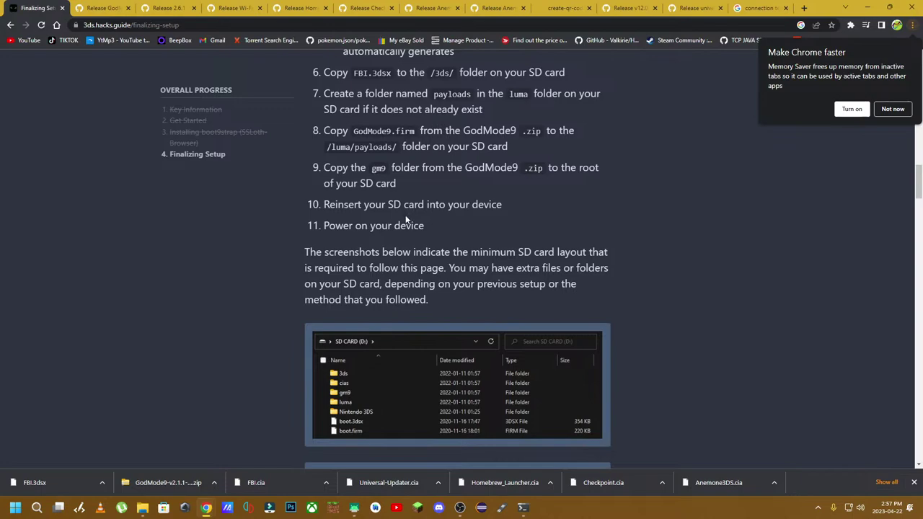
pyautogui.scroll(-1, 401, 224)
pyautogui.scroll(-4, 400, 224)
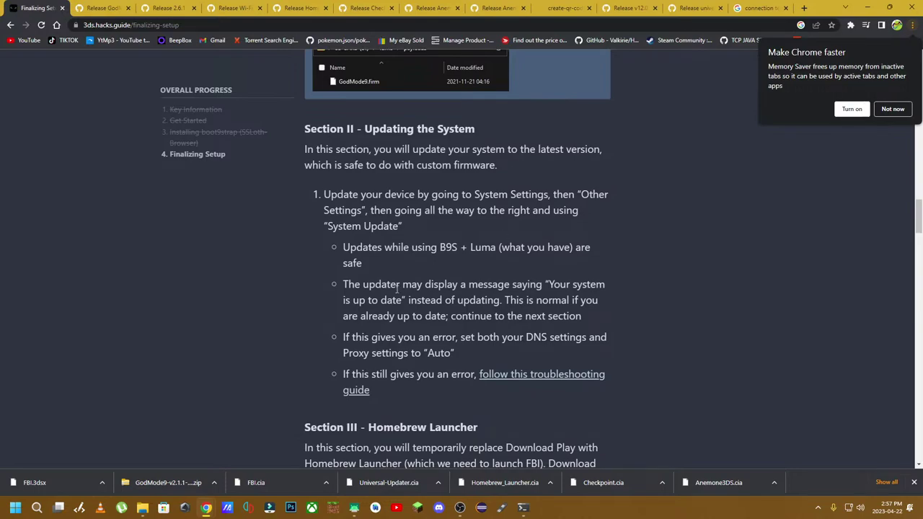
pyautogui.doubleClick(450, 248)
pyautogui.scroll(-2, 448, 231)
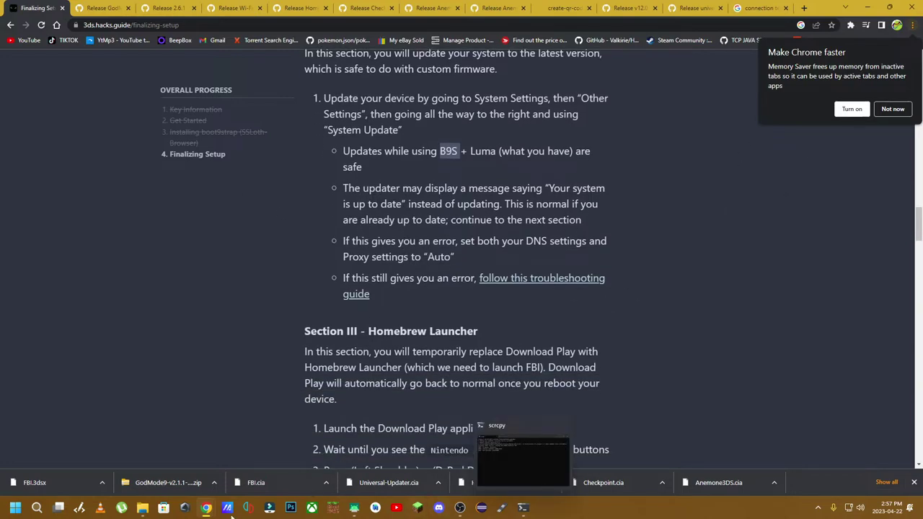
# Bring up the phone camera mirror window over the guide and return to the System Update instructions in Section II
pyautogui.moveTo(147, 510)
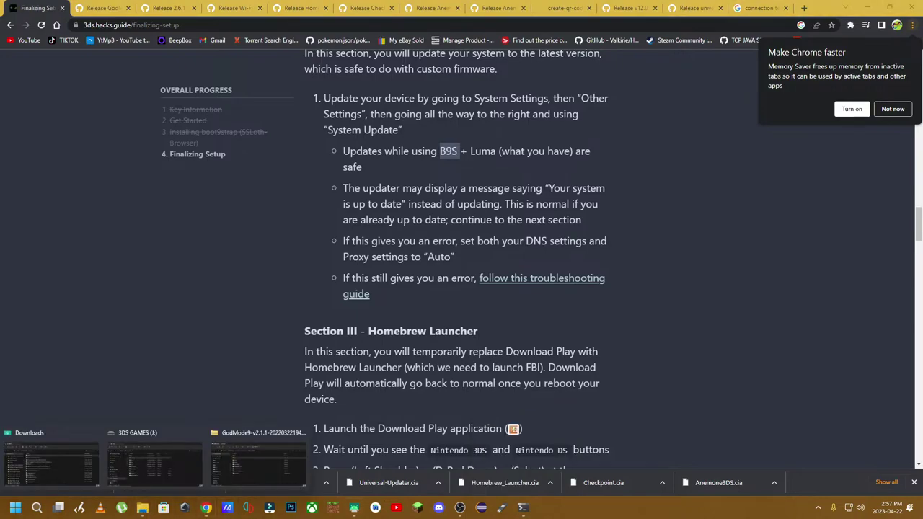
pyautogui.click(462, 465)
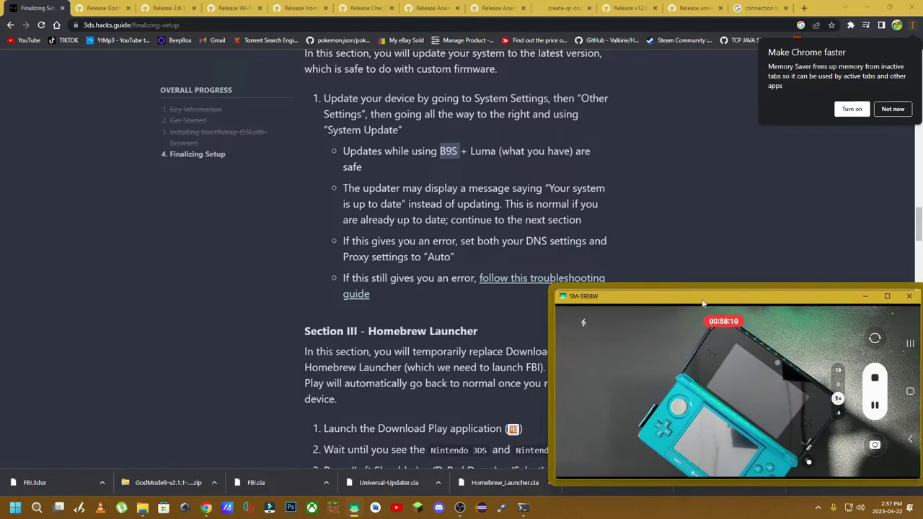
pyautogui.scroll(3, 428, 187)
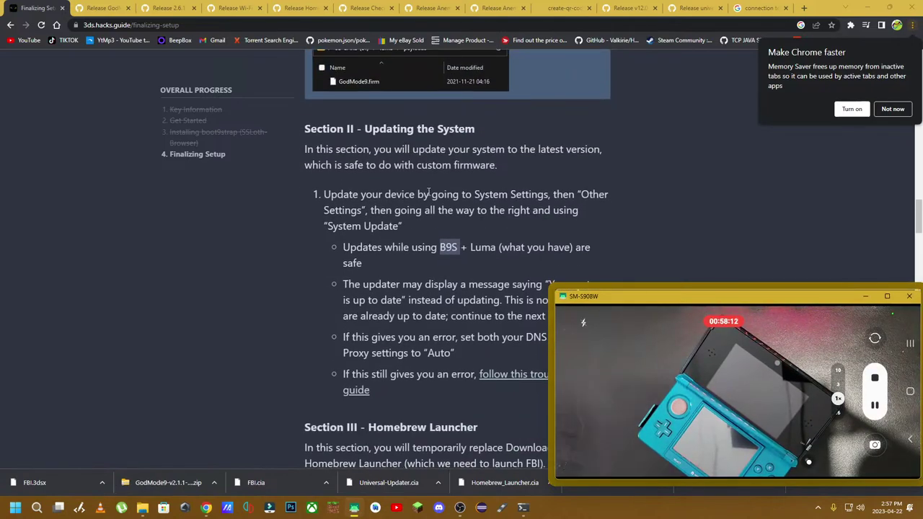